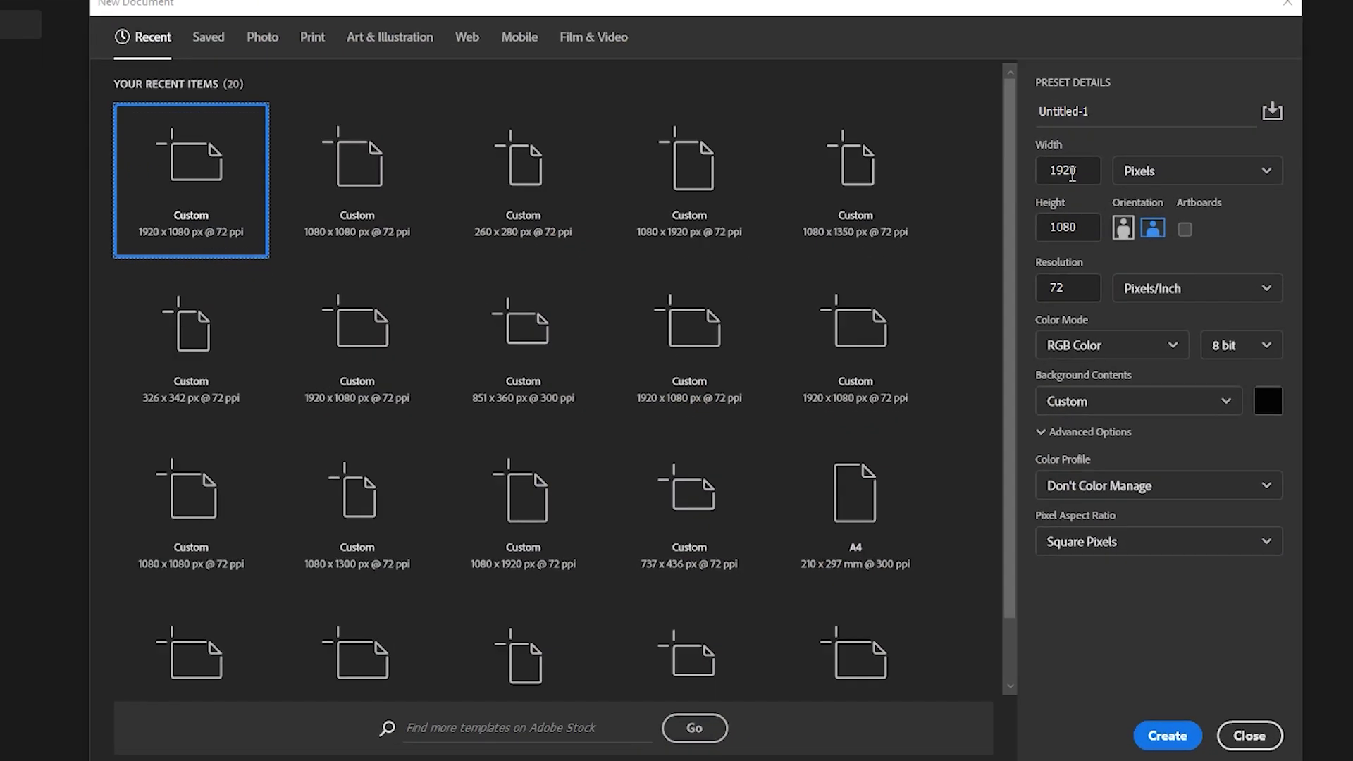
Step: Create a 1920 × 1080 px landscape document at 72 pixels/inch in RGB color with a #040404 background
click(1089, 213)
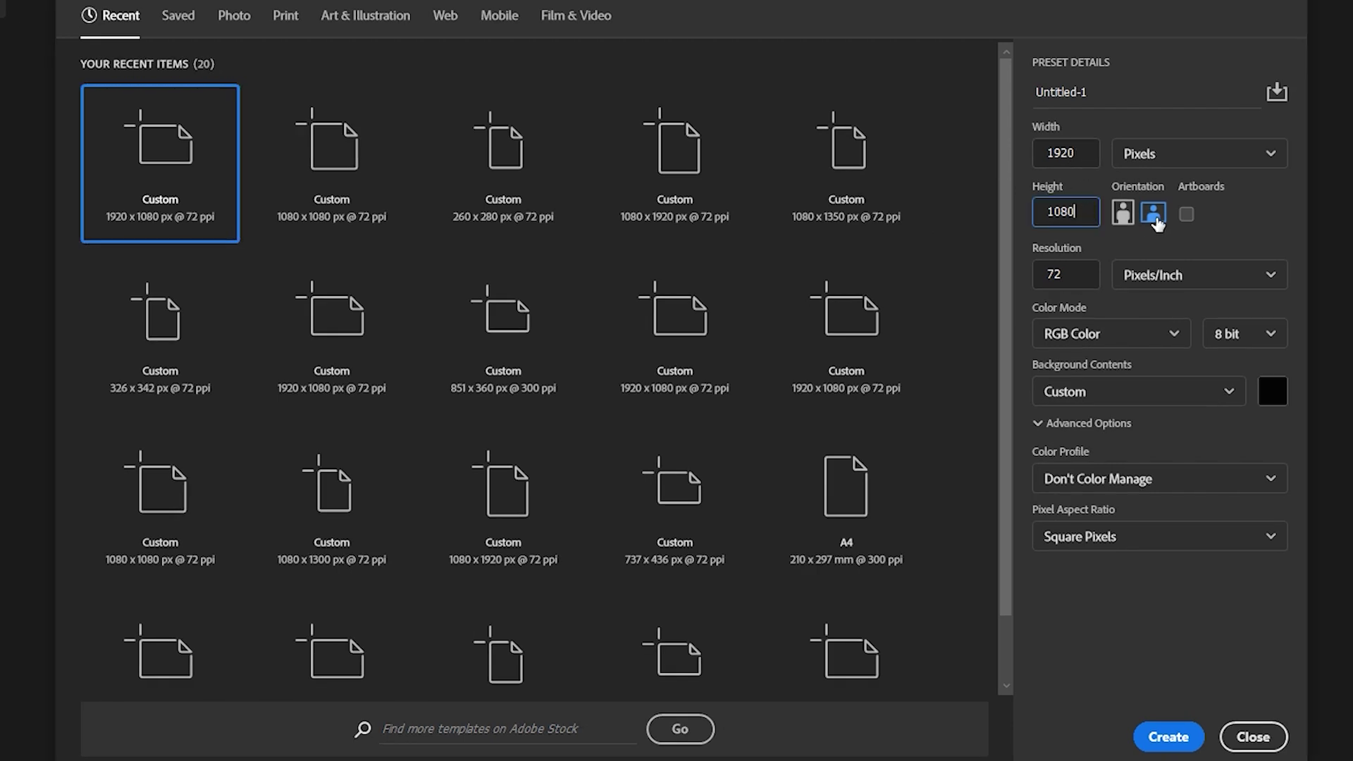
click(1272, 392)
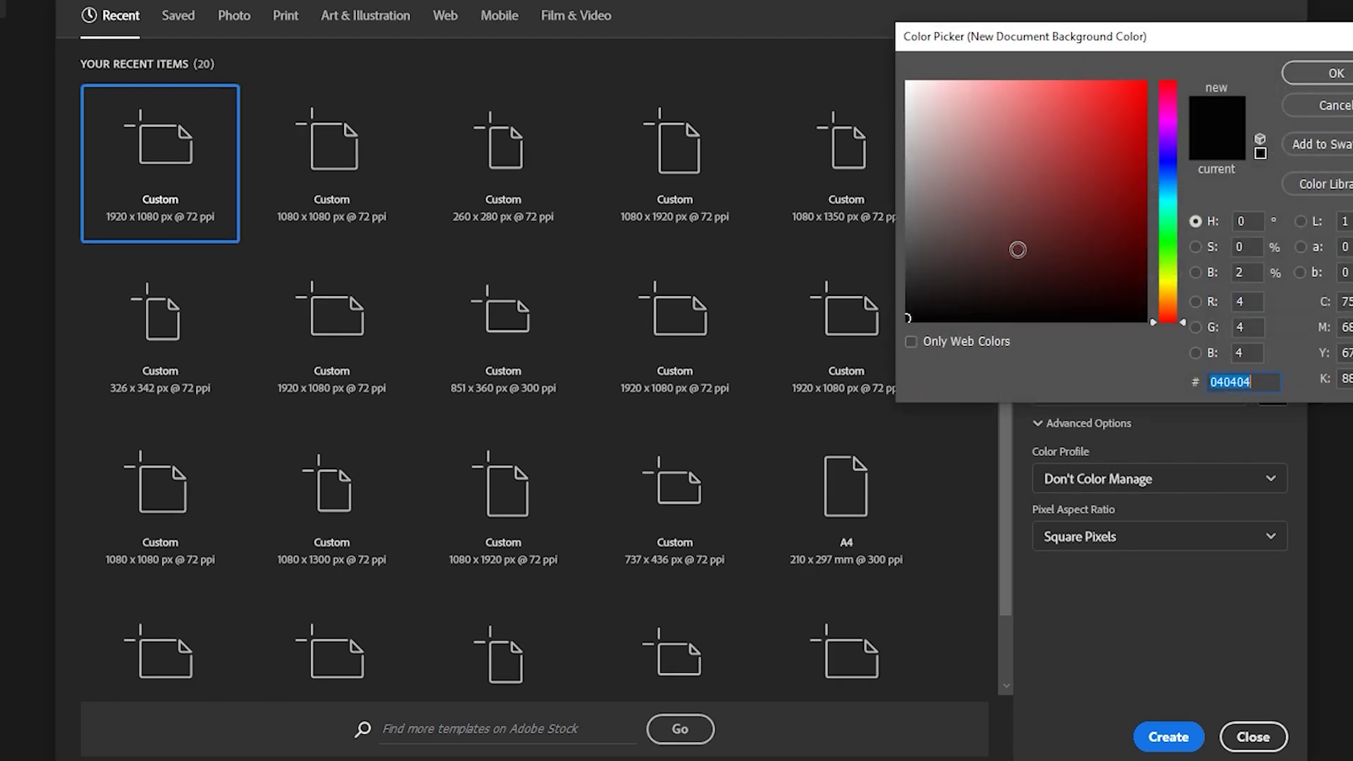
click(1310, 75)
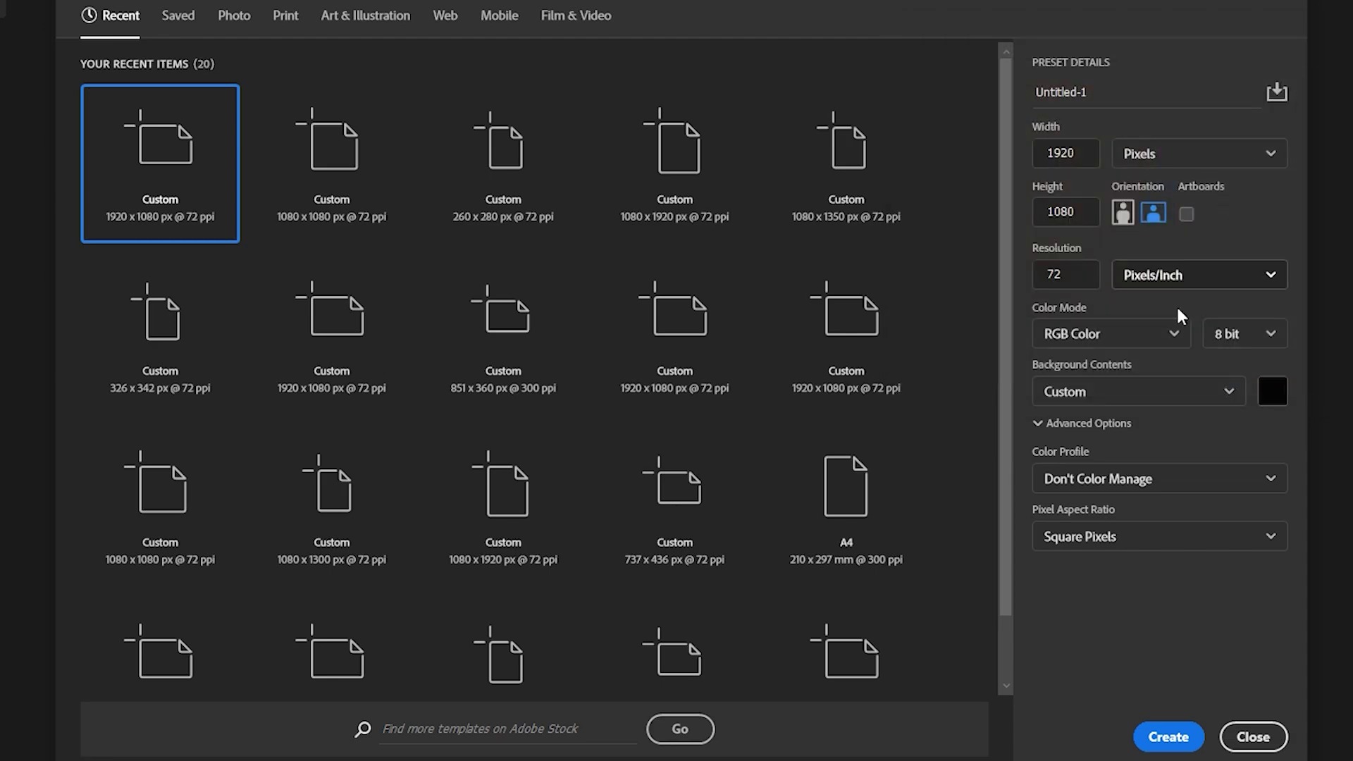
click(1167, 736)
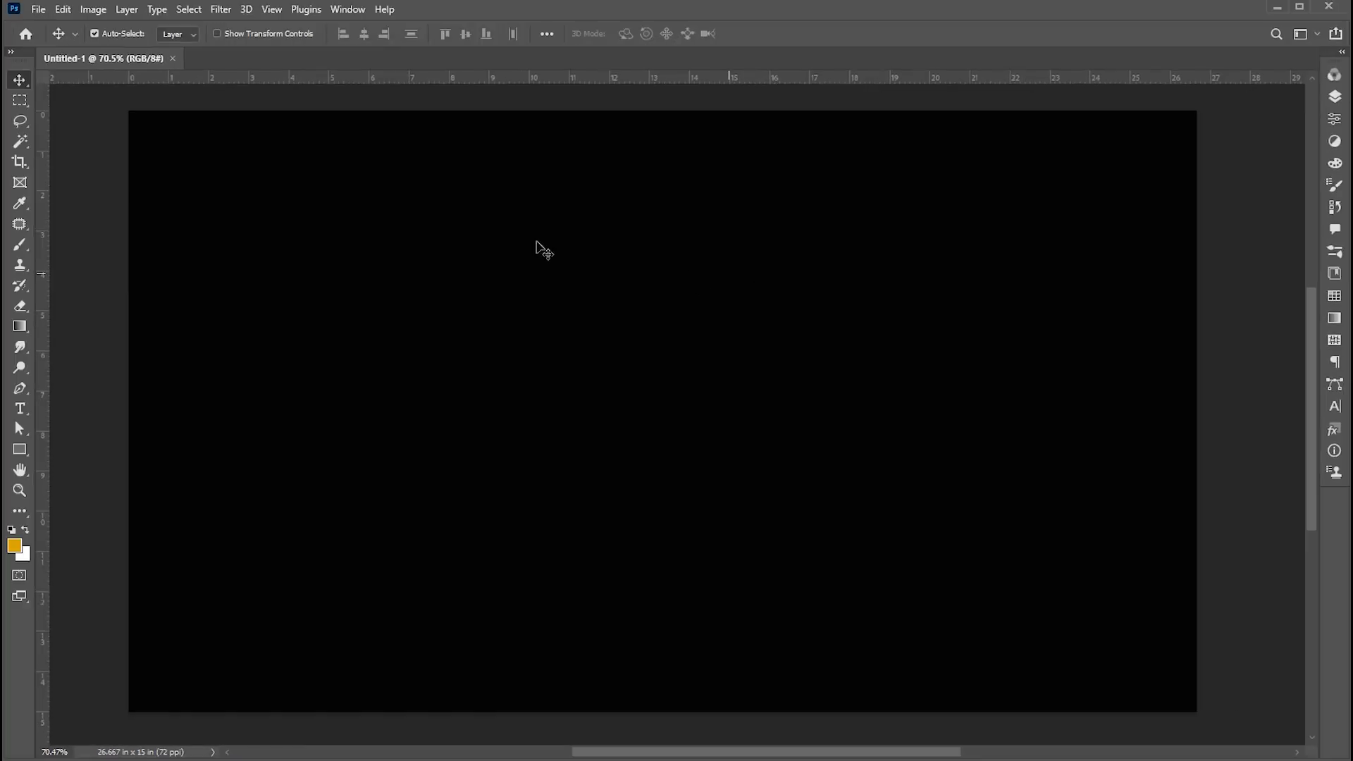
Step: Place the photo of the bearded man in the blue sweater as an embedded image and scale it to about 101.66%
click(39, 14)
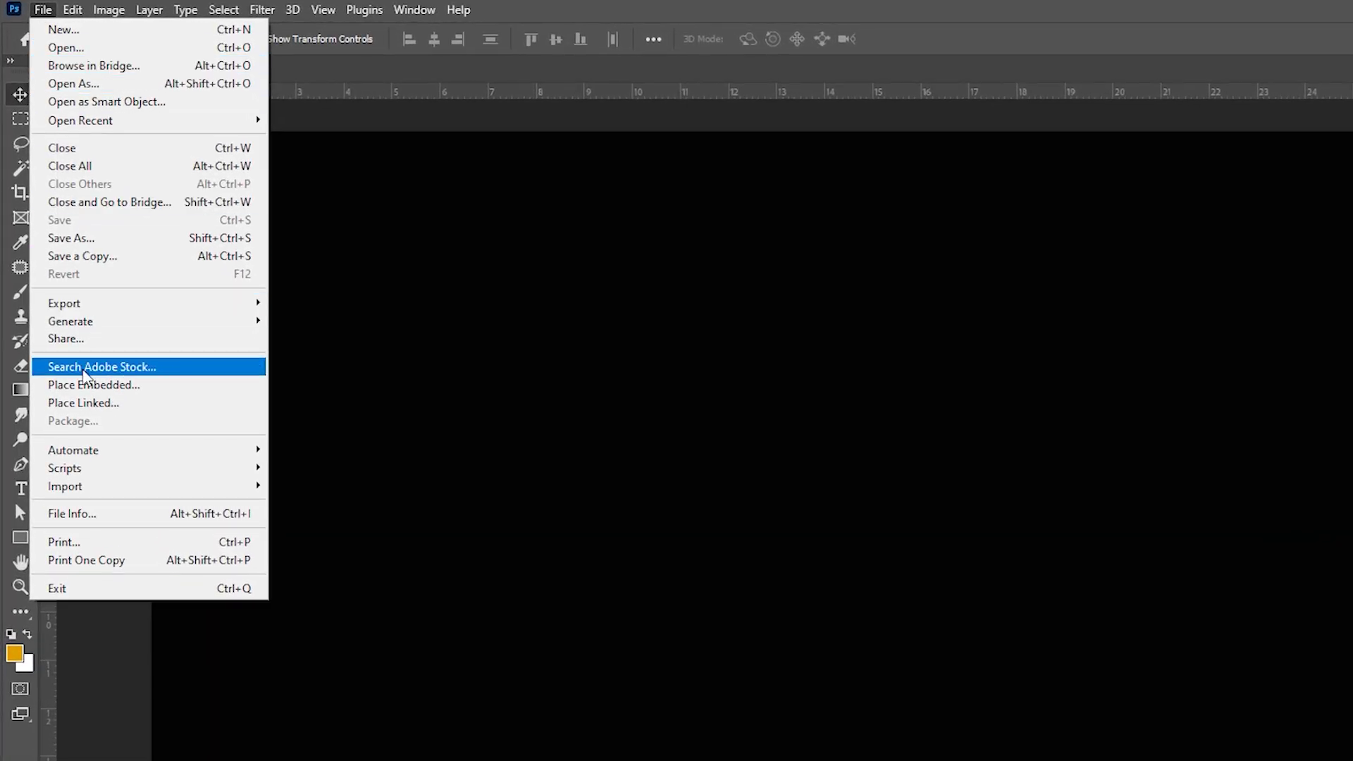
click(71, 321)
click(217, 145)
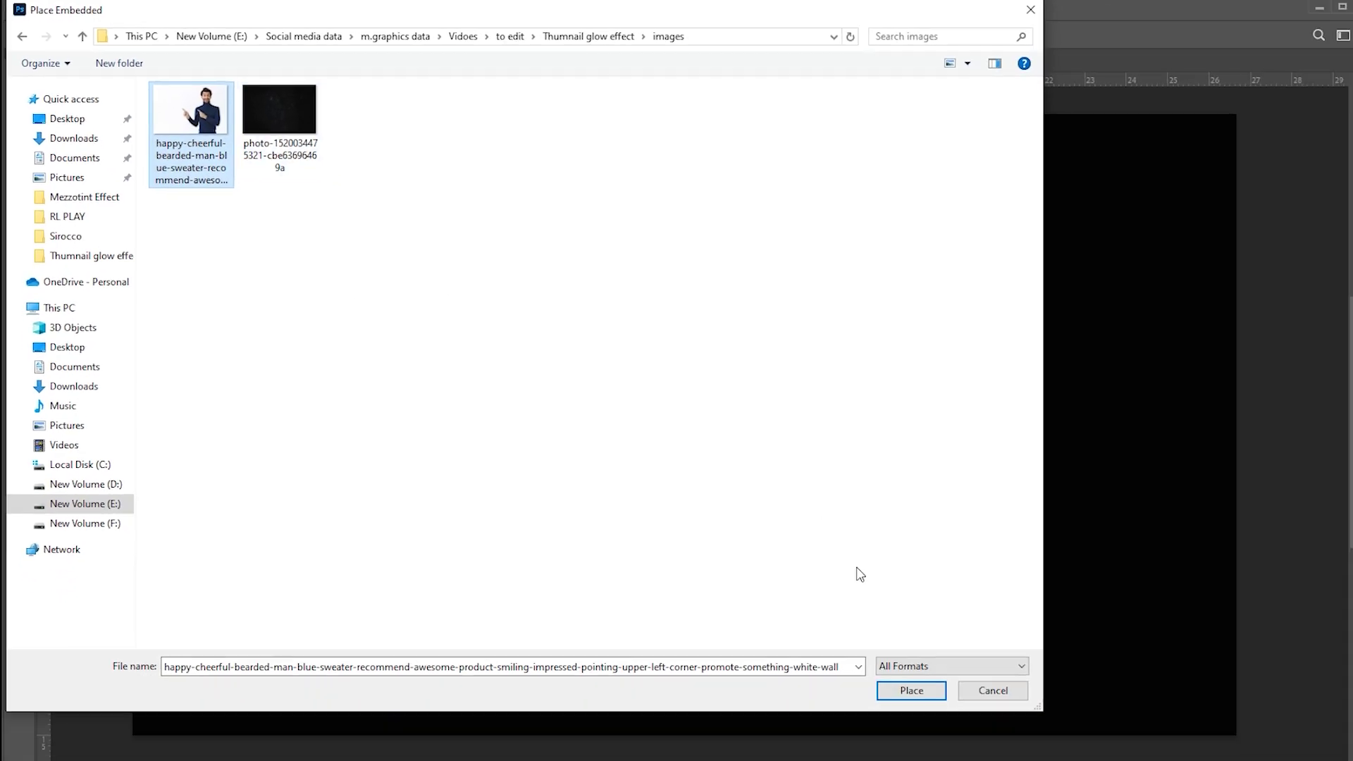
click(883, 669)
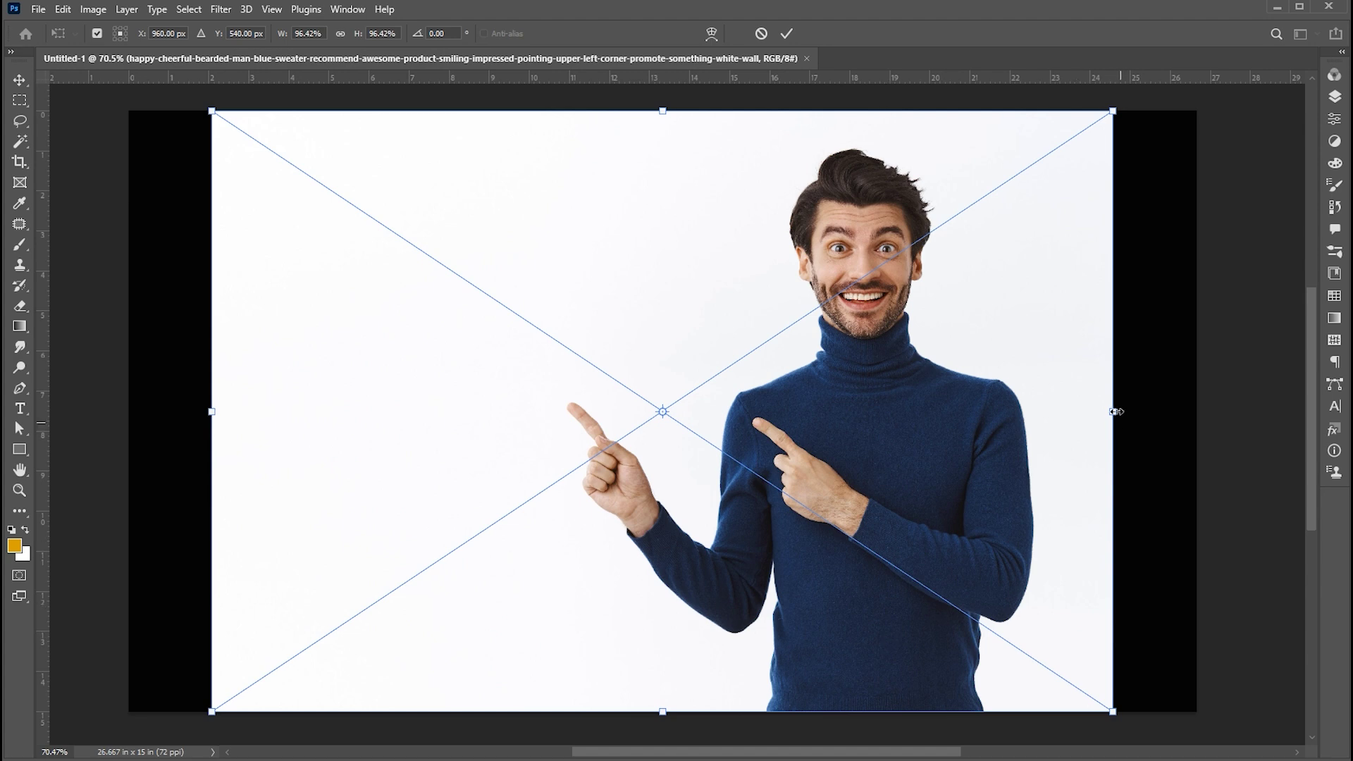
drag(1117, 412, 1141, 411)
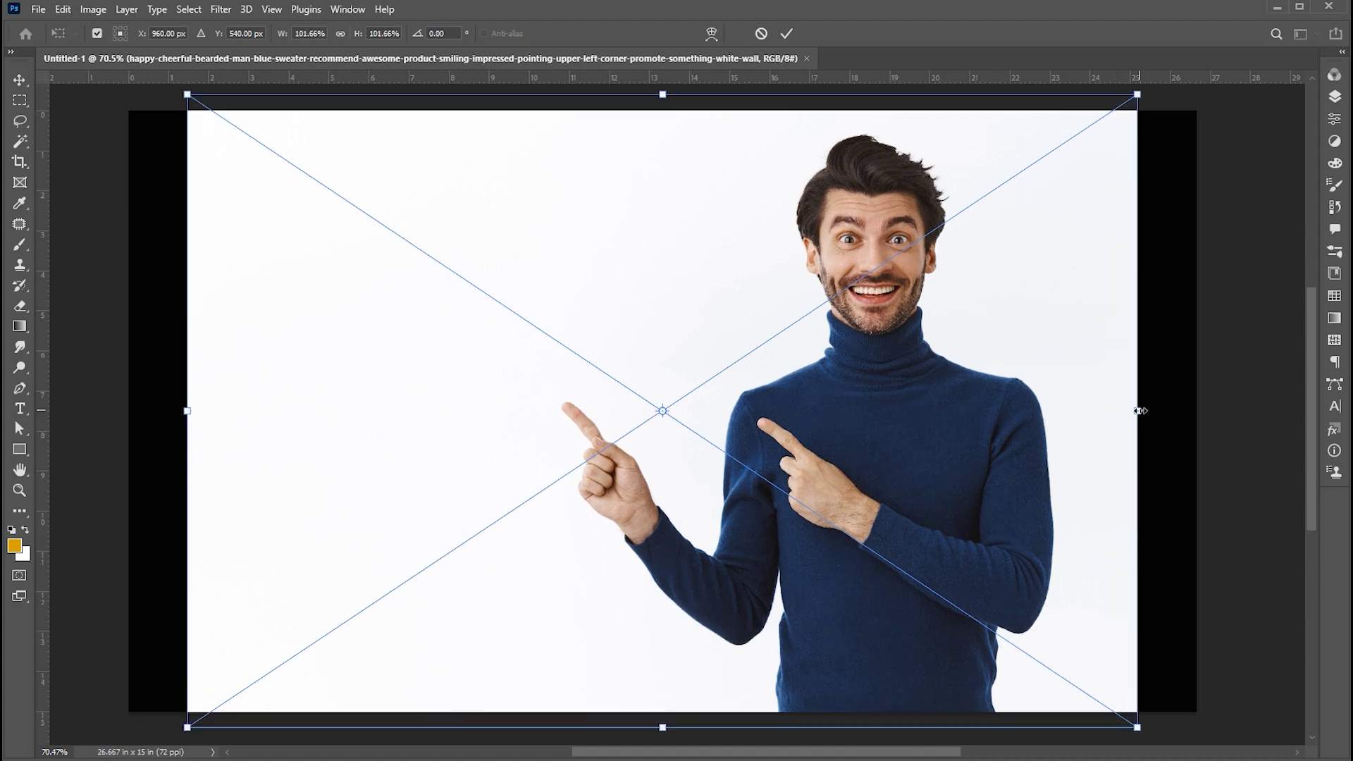
key(Return)
Step: Enlarge the photo beyond the canvas edges and reposition it so the man's head and shoulders fill the right half of the canvas
key(z)
drag(797, 469, 676, 467)
key(ctrl+t)
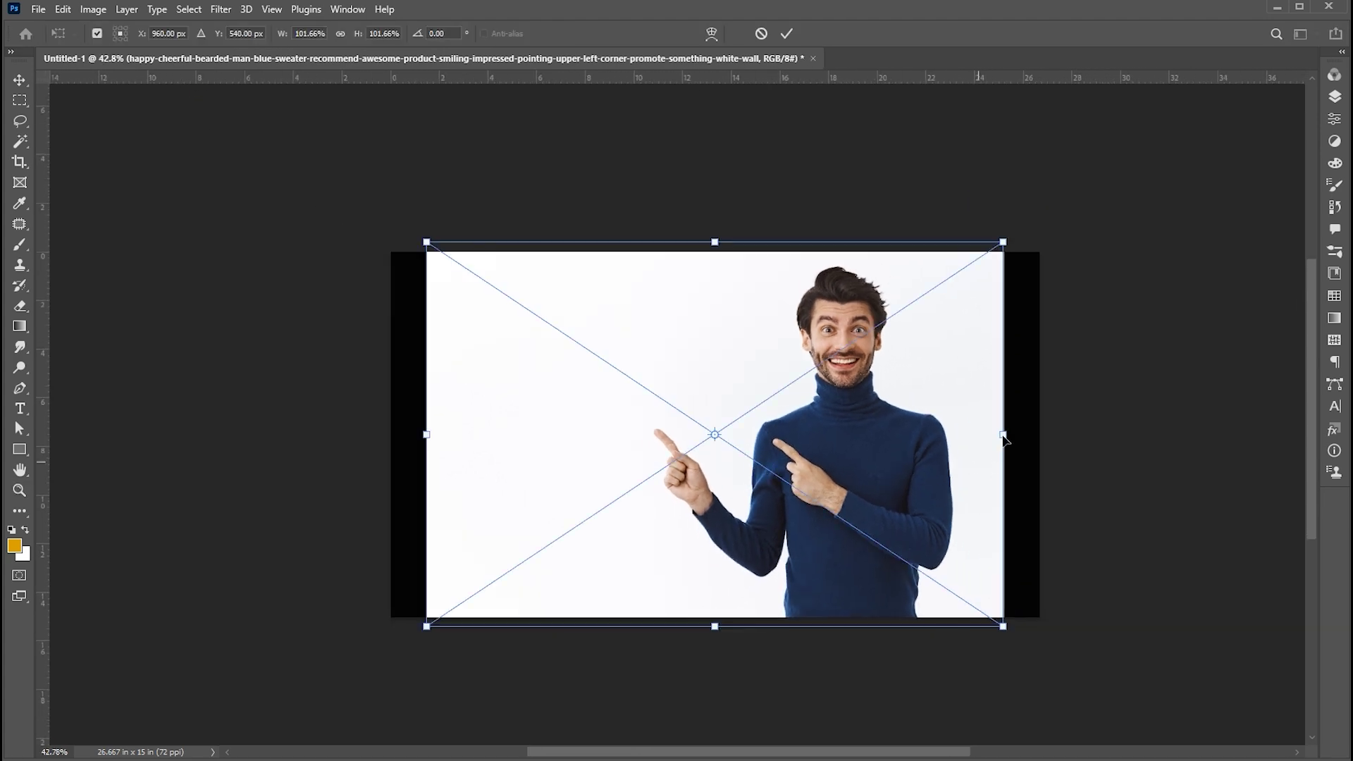
drag(1004, 435, 1100, 435)
drag(951, 394, 952, 453)
drag(1100, 493, 1138, 490)
drag(951, 449, 929, 455)
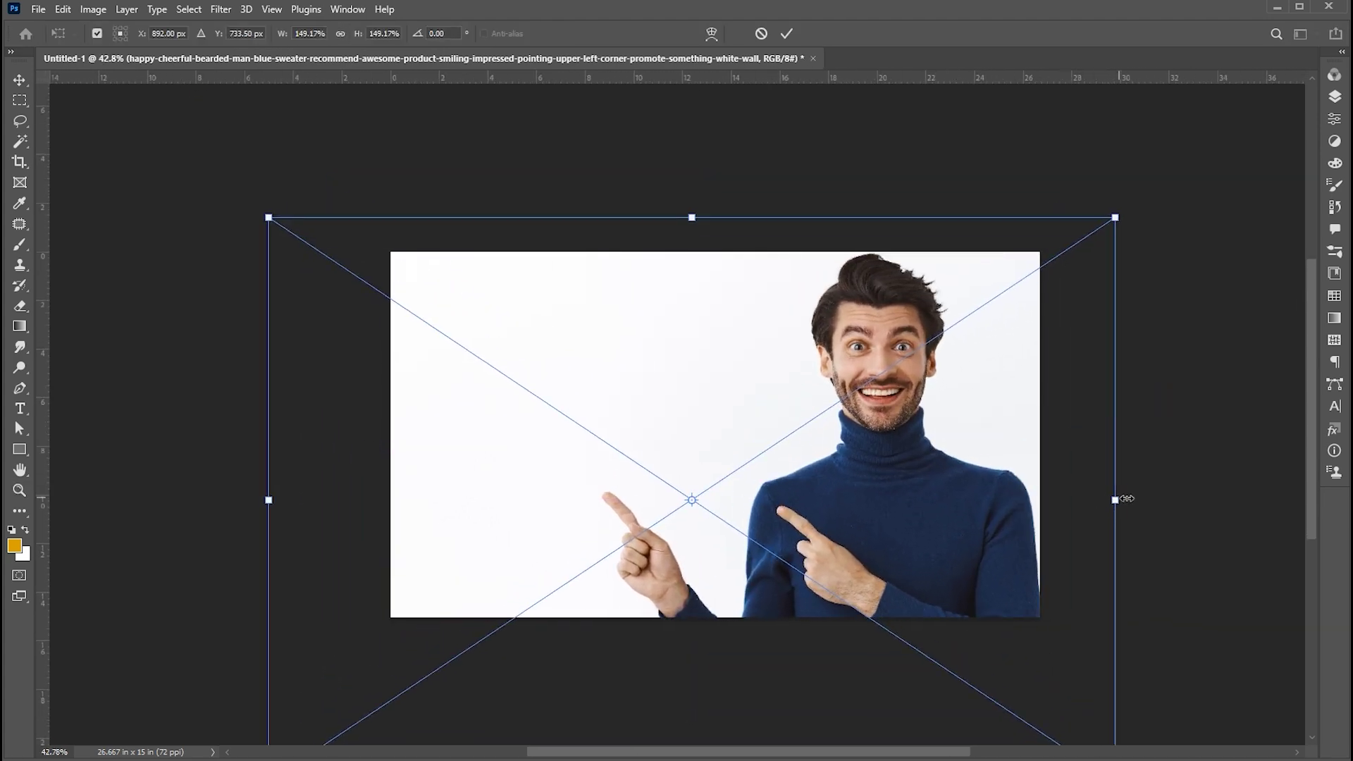
drag(1123, 499, 1158, 499)
drag(935, 484, 918, 495)
drag(1132, 508, 1112, 508)
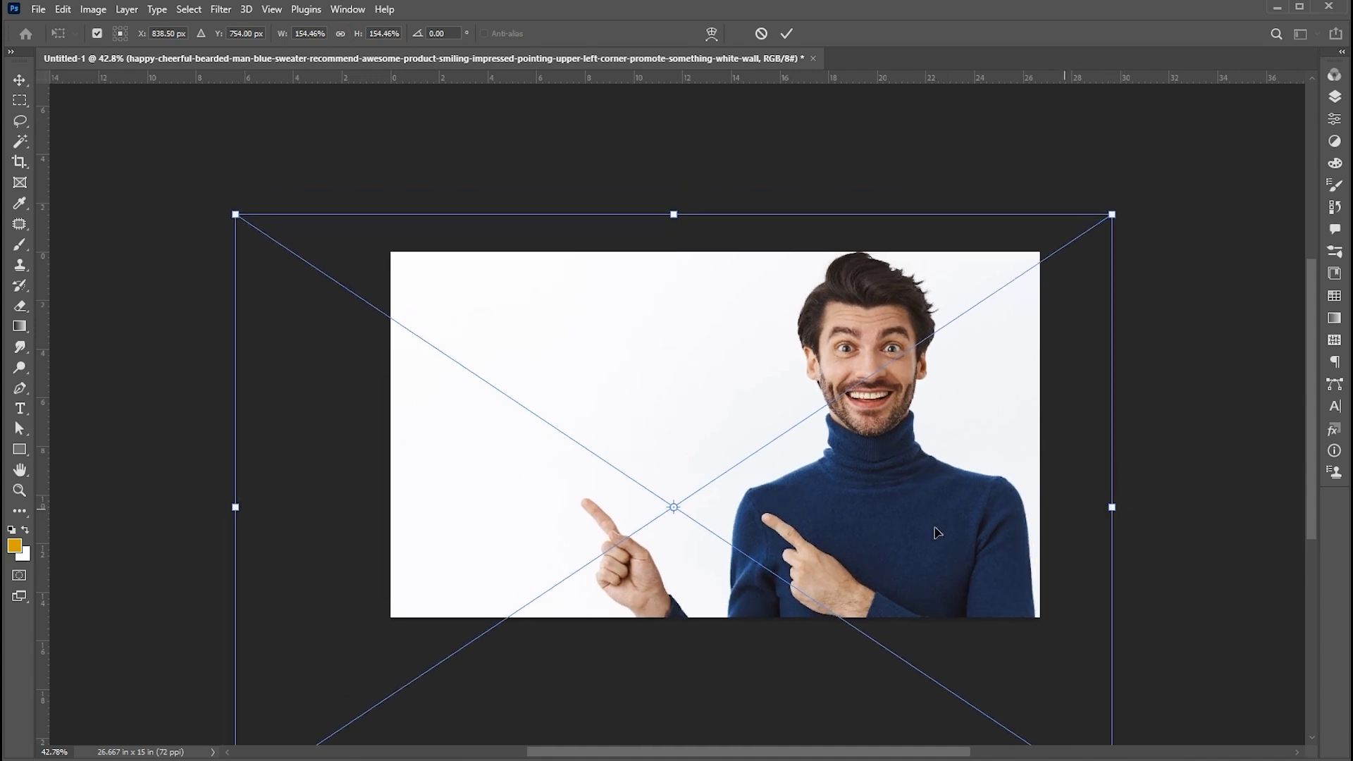
drag(930, 535, 939, 544)
drag(683, 220, 686, 208)
mouse_move(867, 334)
mouse_down()
mouse_move(867, 348)
mouse_move(853, 343)
mouse_up()
key(Return)
scroll(853, 339, up, 3)
scroll(751, 373, down, 1)
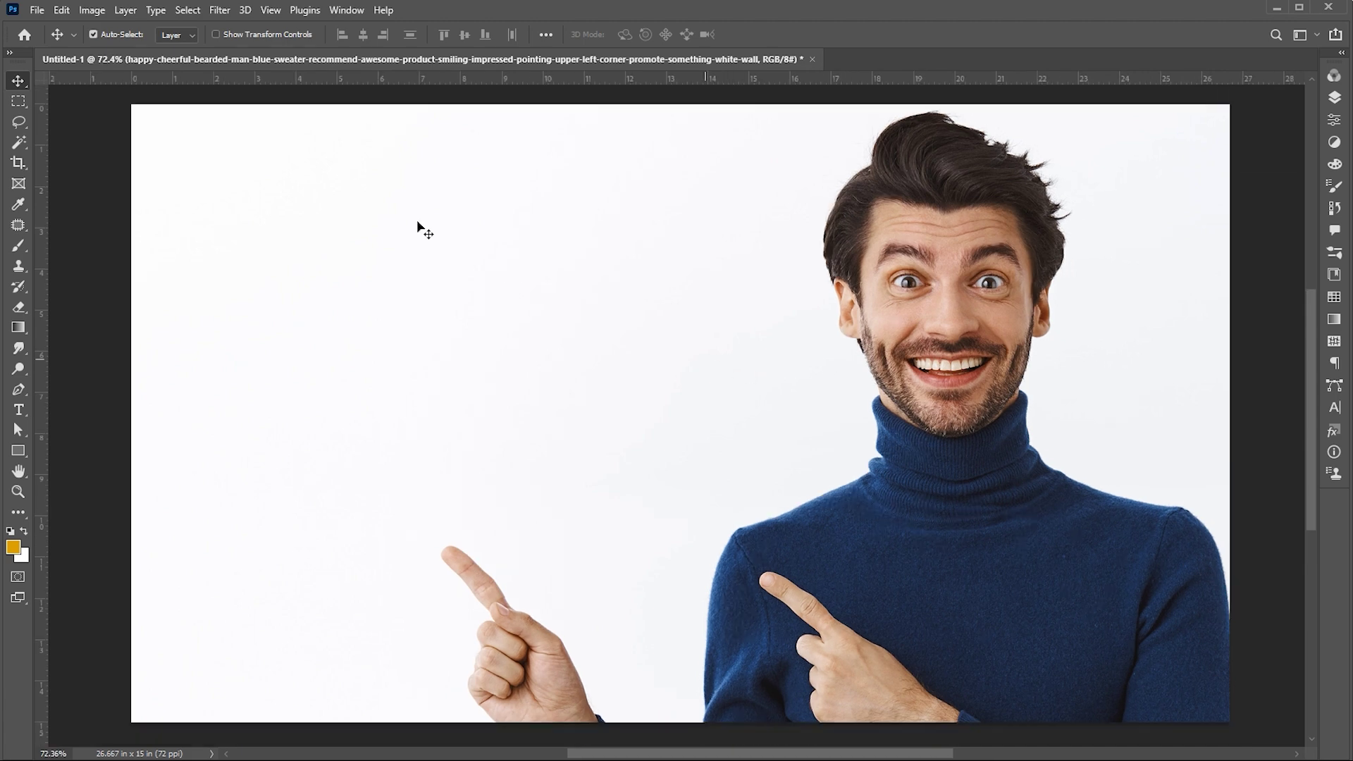
Step: Select the man as the subject of the placed photo layer
click(1334, 98)
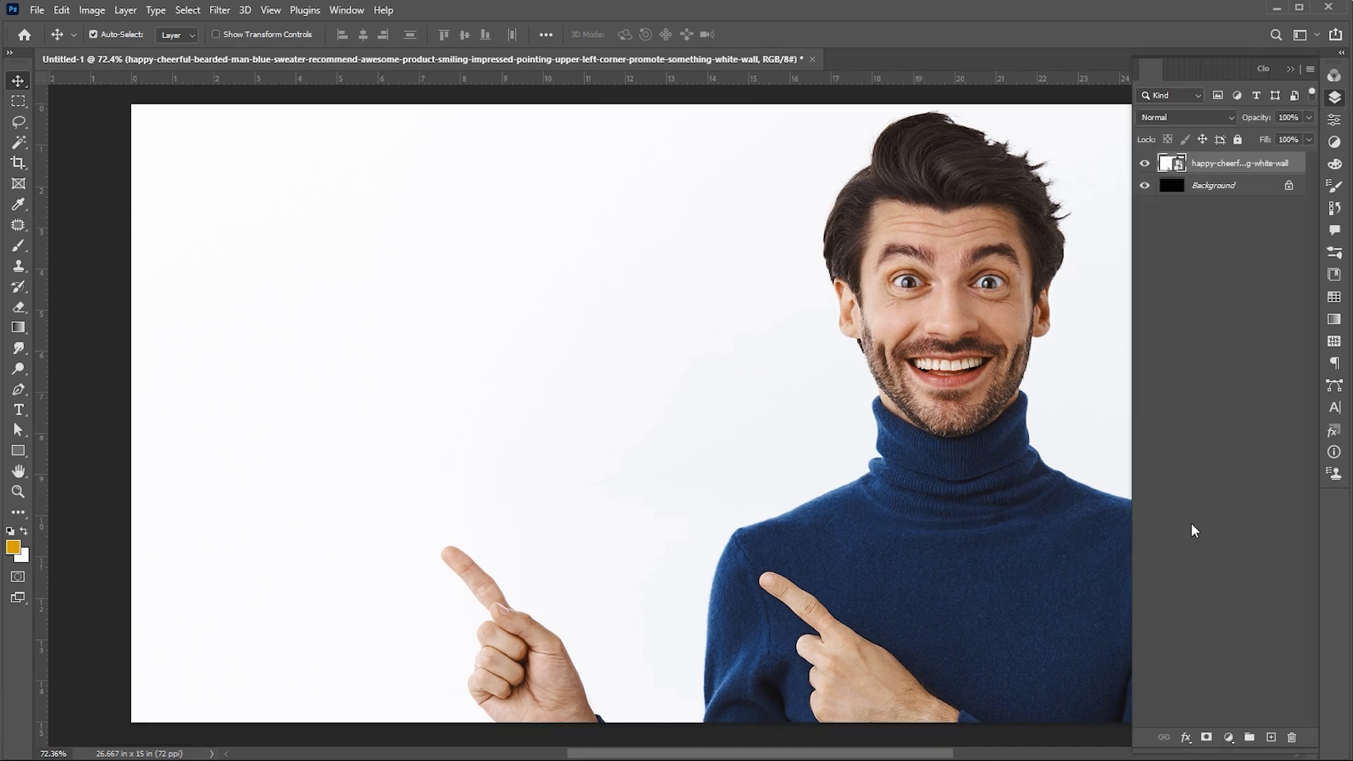
drag(1231, 750, 1228, 342)
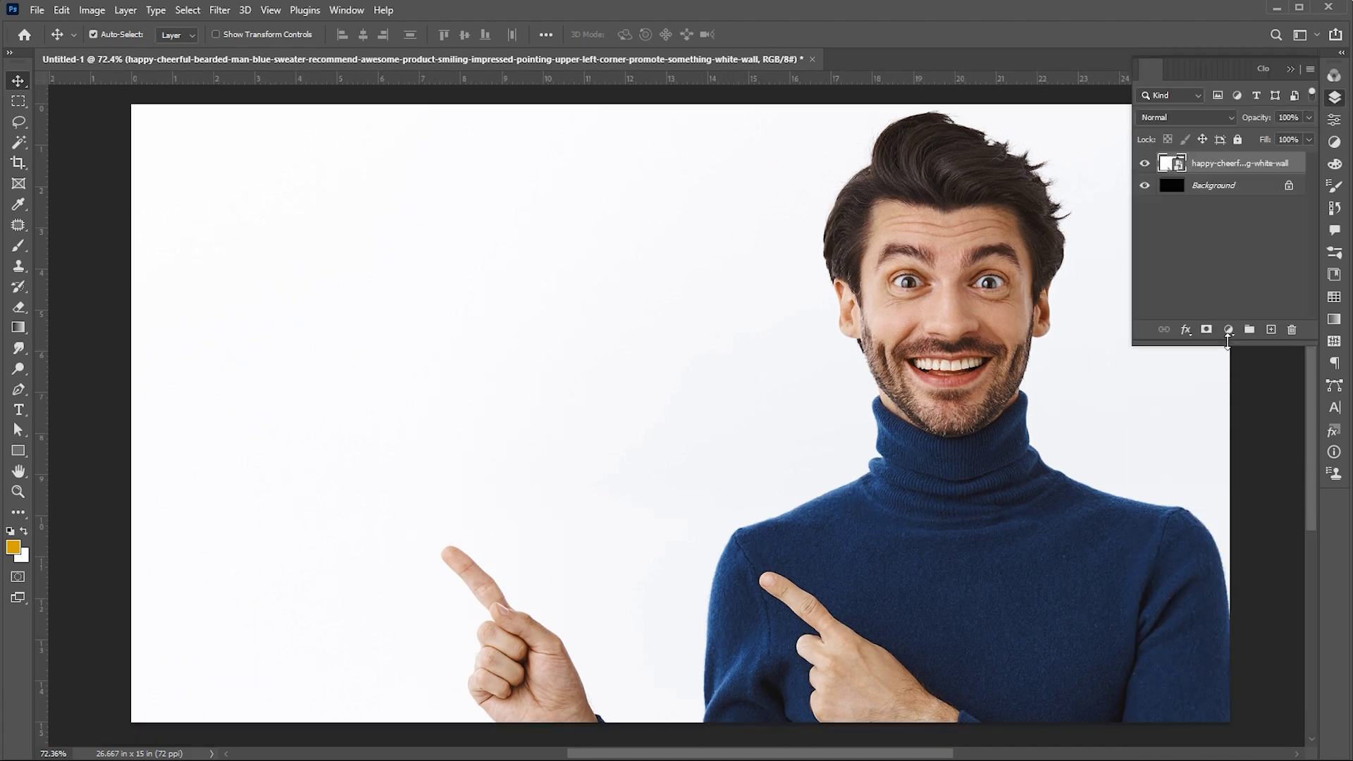
click(191, 10)
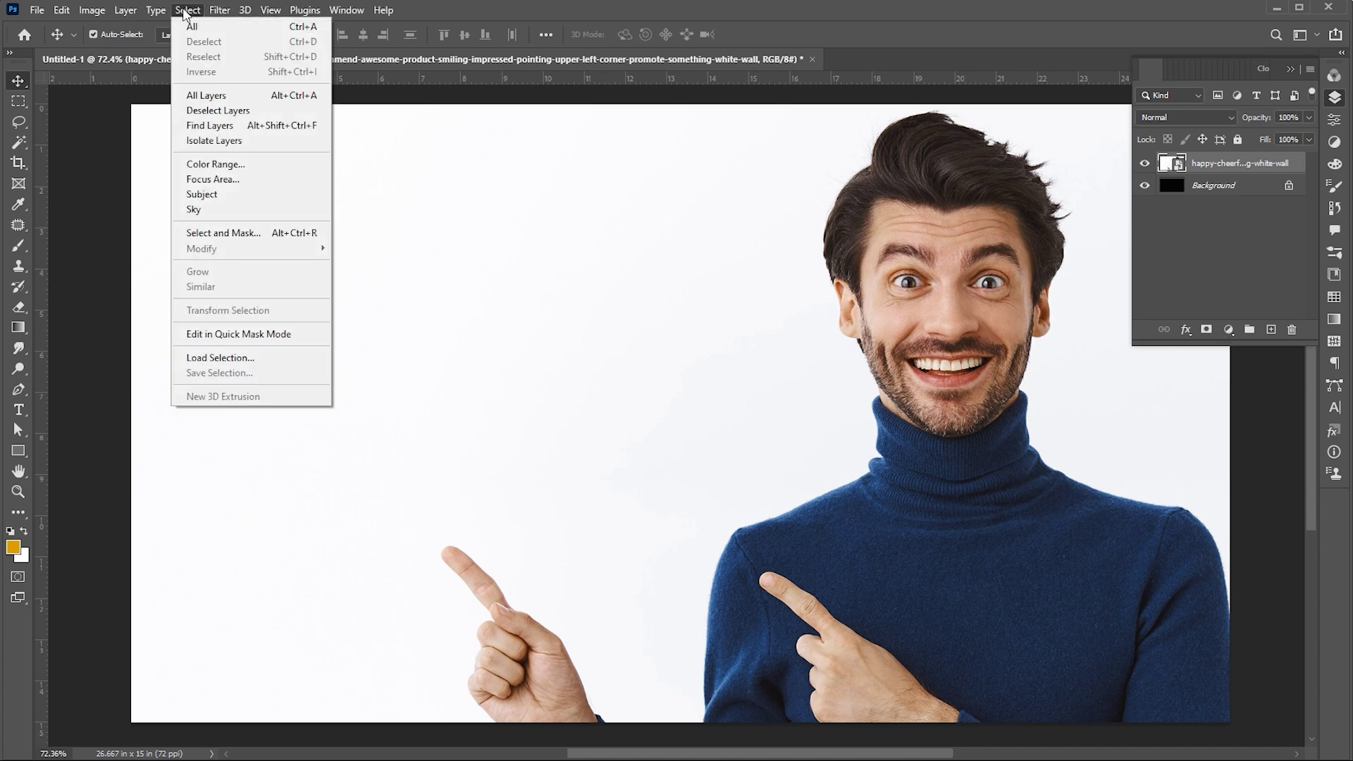
click(223, 195)
scroll(745, 347, up, 1)
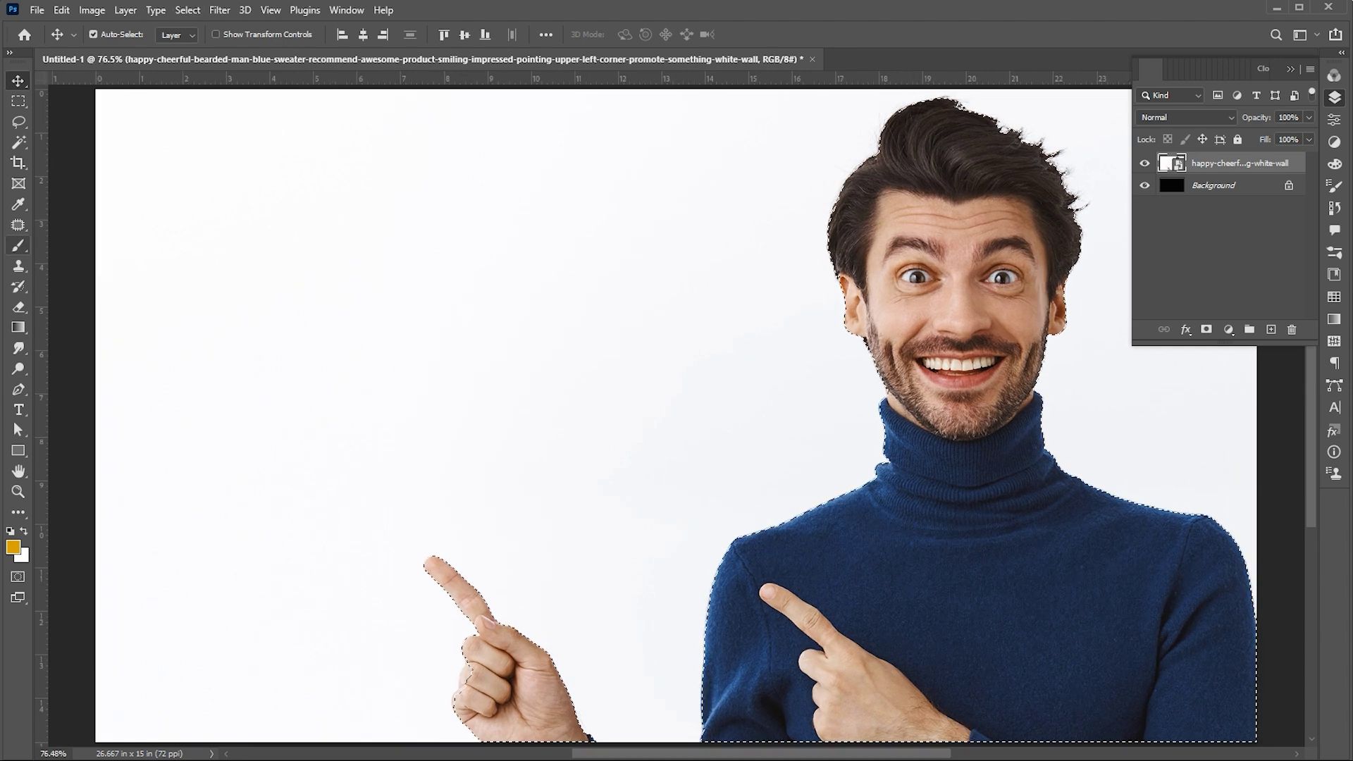
Step: Add the missed part of the fist to the selection with the Lasso and mask the photo layer from it
click(19, 121)
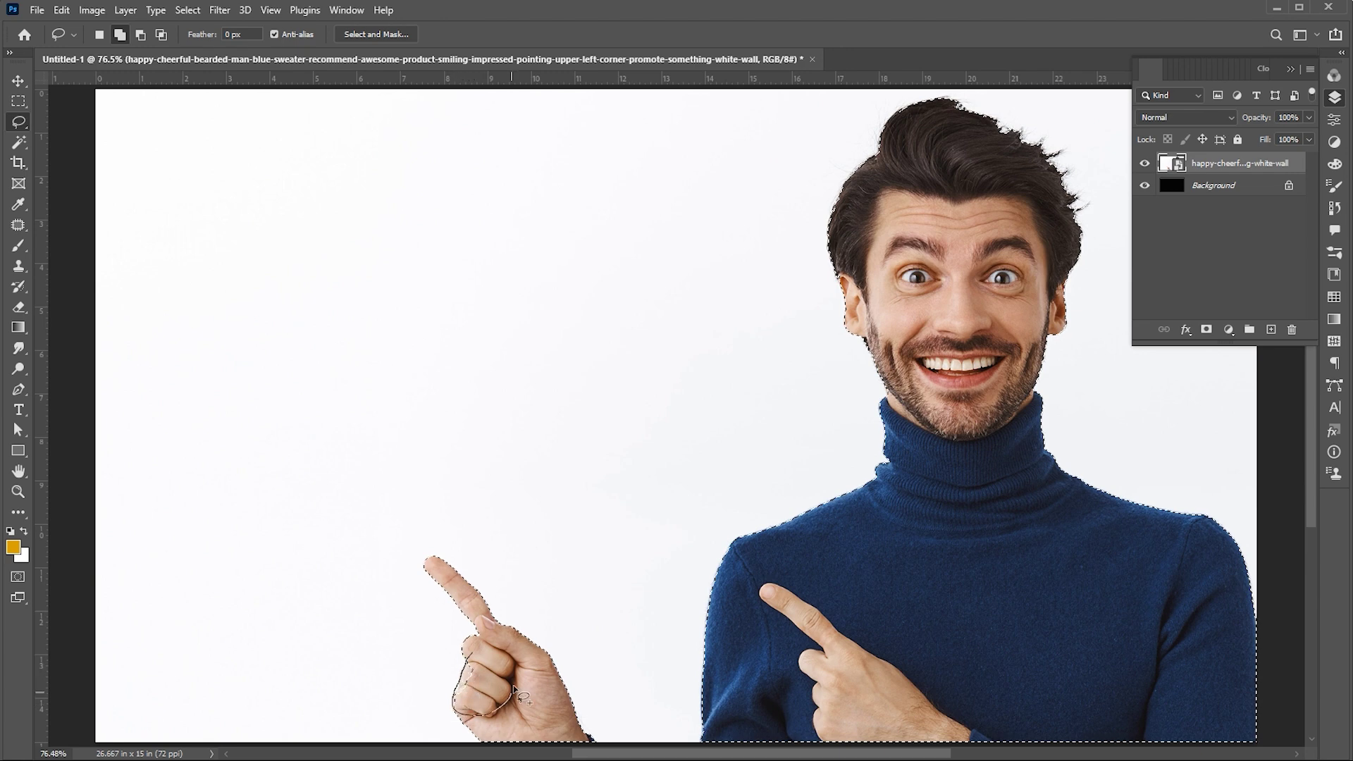
drag(515, 689, 517, 692)
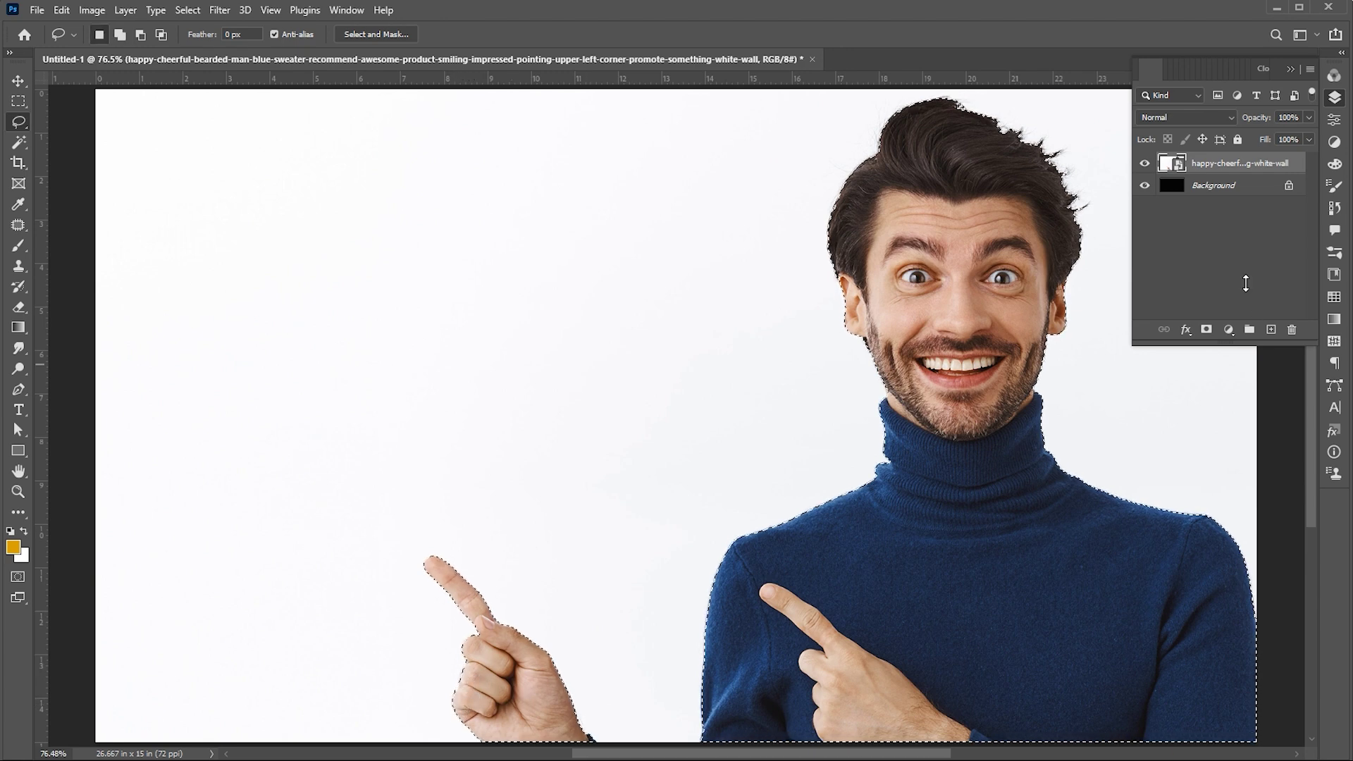
click(1207, 329)
key(v)
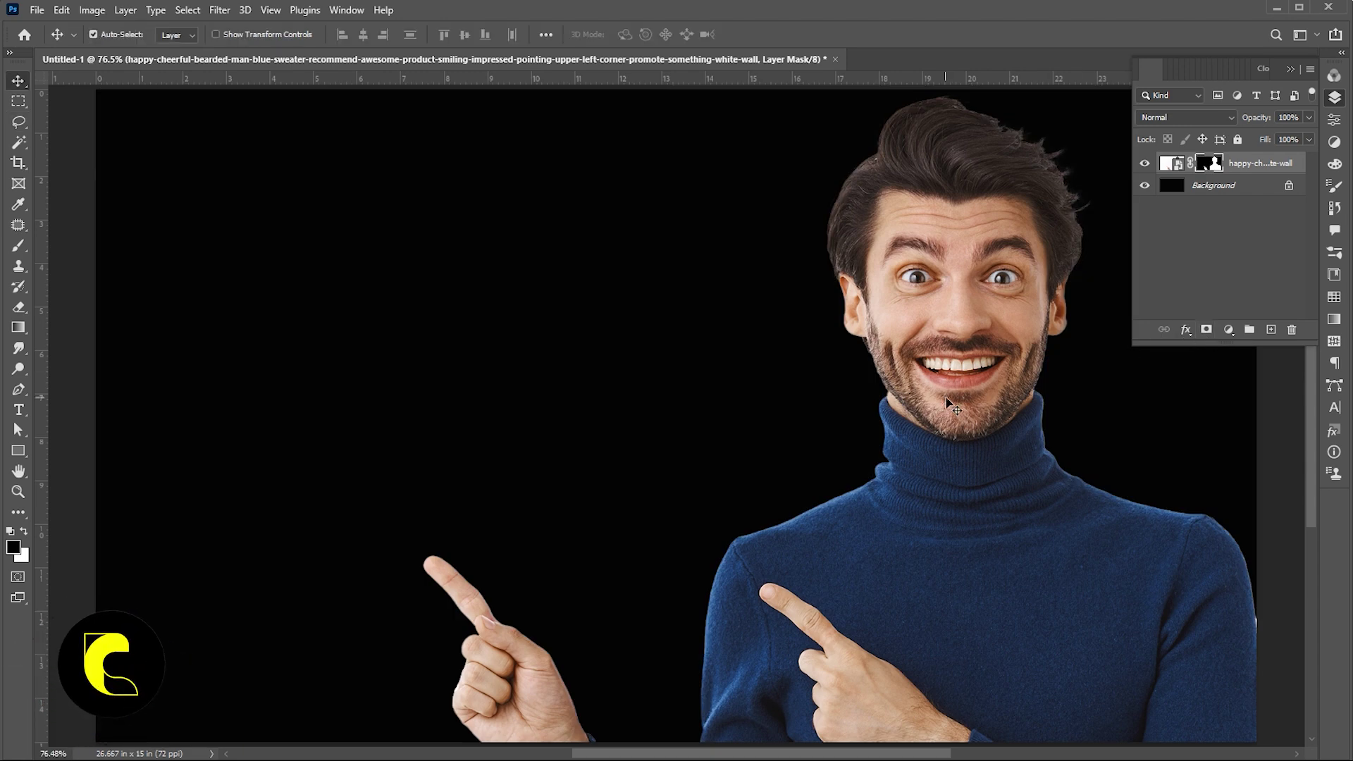
Step: Add a Solid Color fill layer in bright yellow #fffc00 above the photo layer
click(1230, 330)
click(1246, 342)
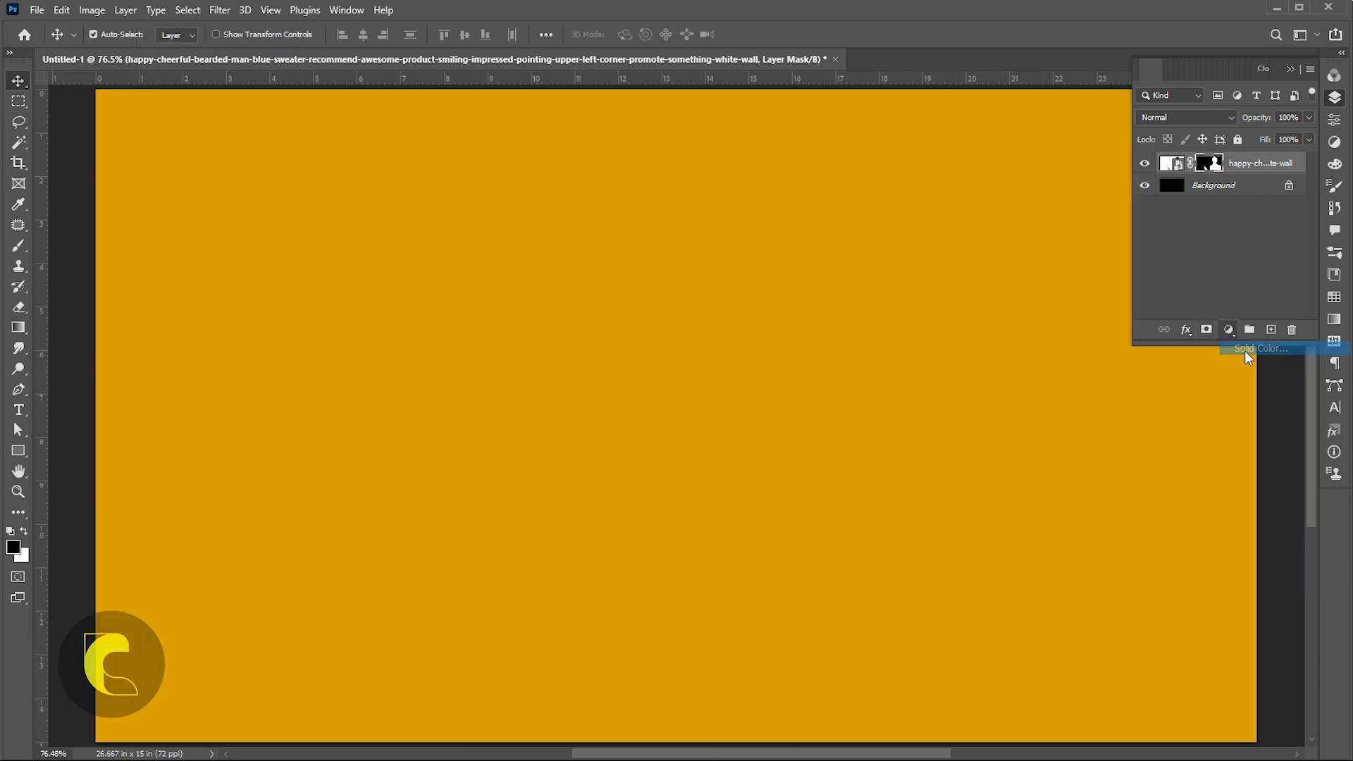
drag(1164, 361, 1164, 352)
drag(1139, 205, 1161, 173)
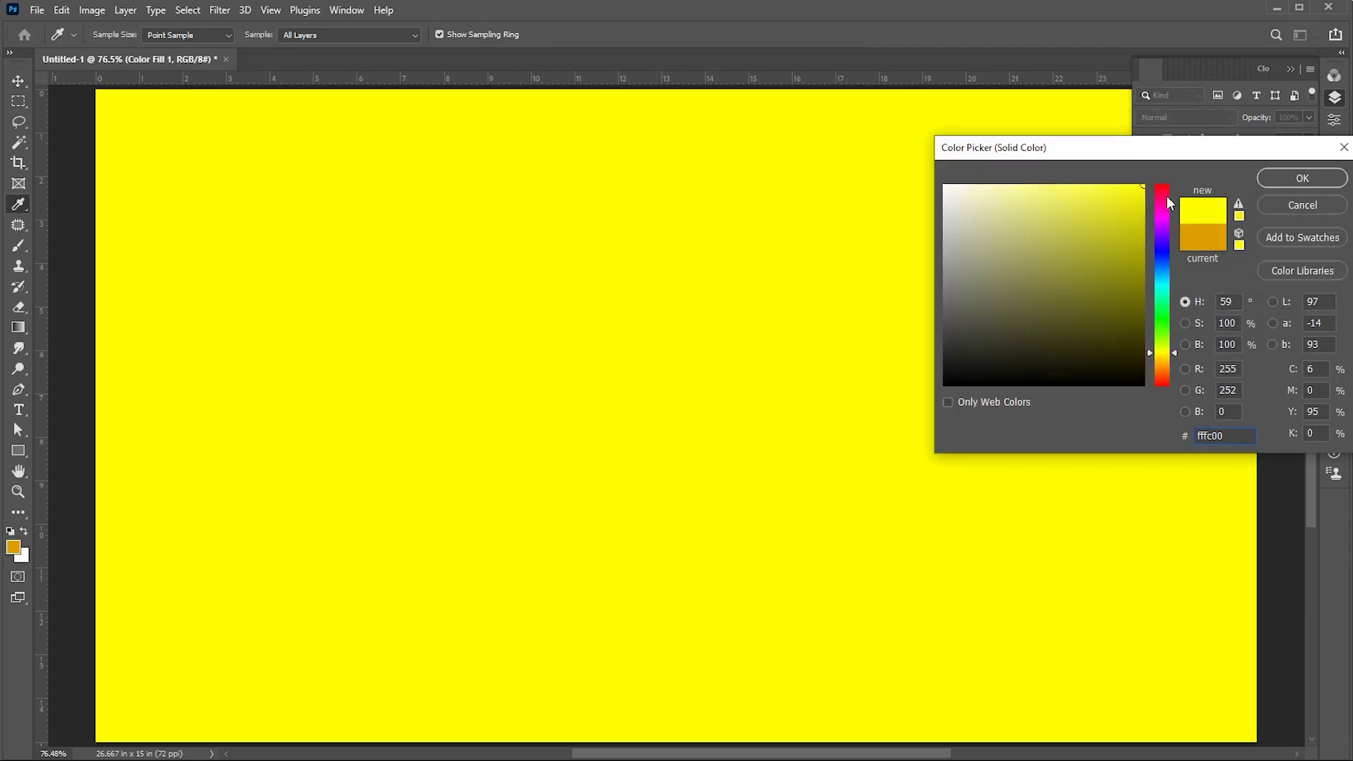
click(1283, 182)
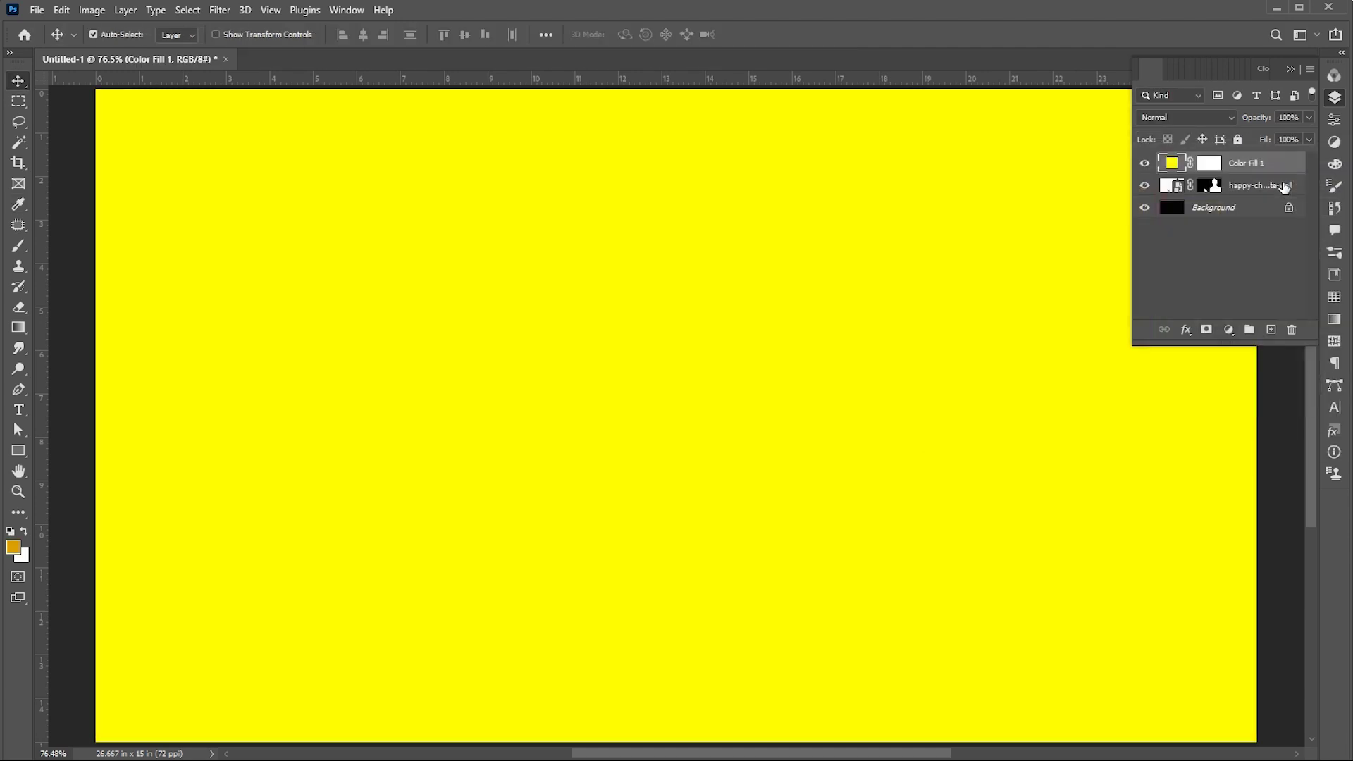
Step: Clip the yellow fill layer to the man's layer and invert the fill layer's mask to black
right_click(1230, 158)
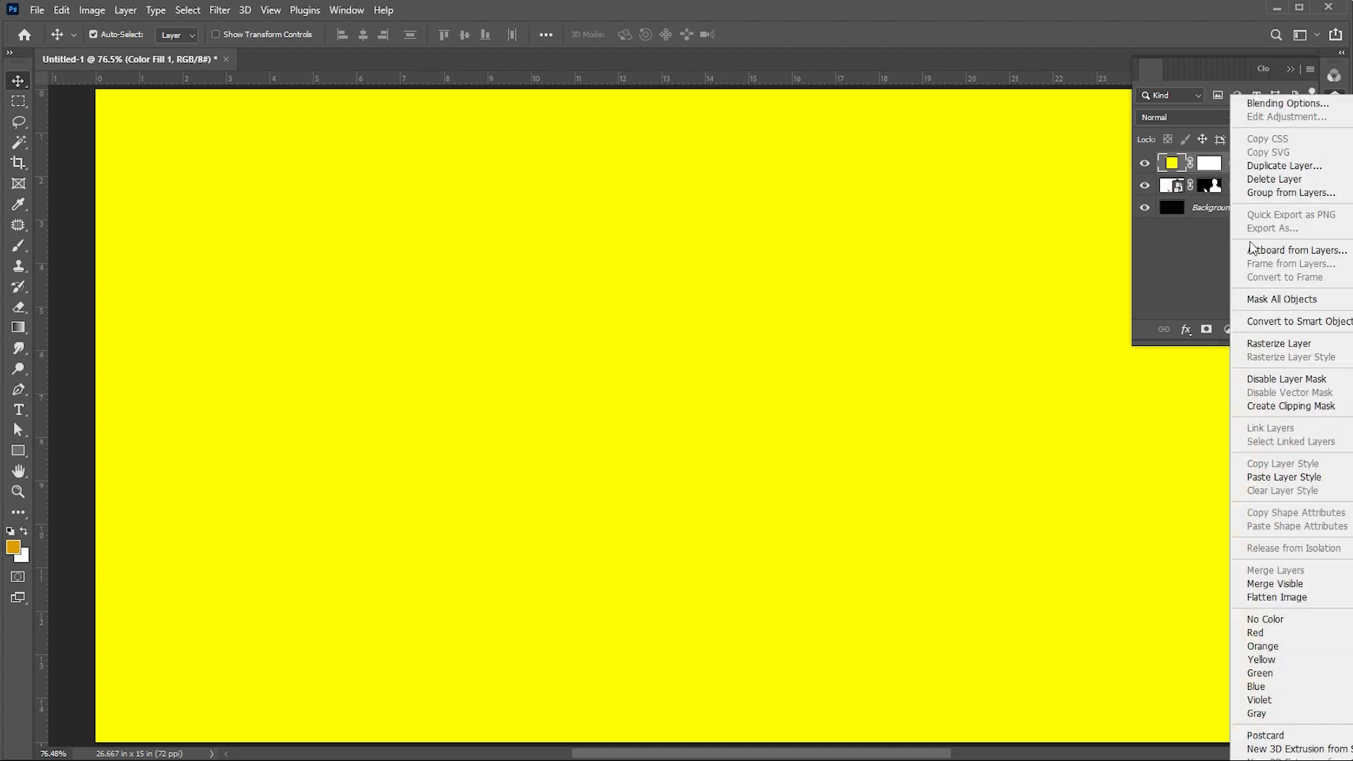
click(1263, 408)
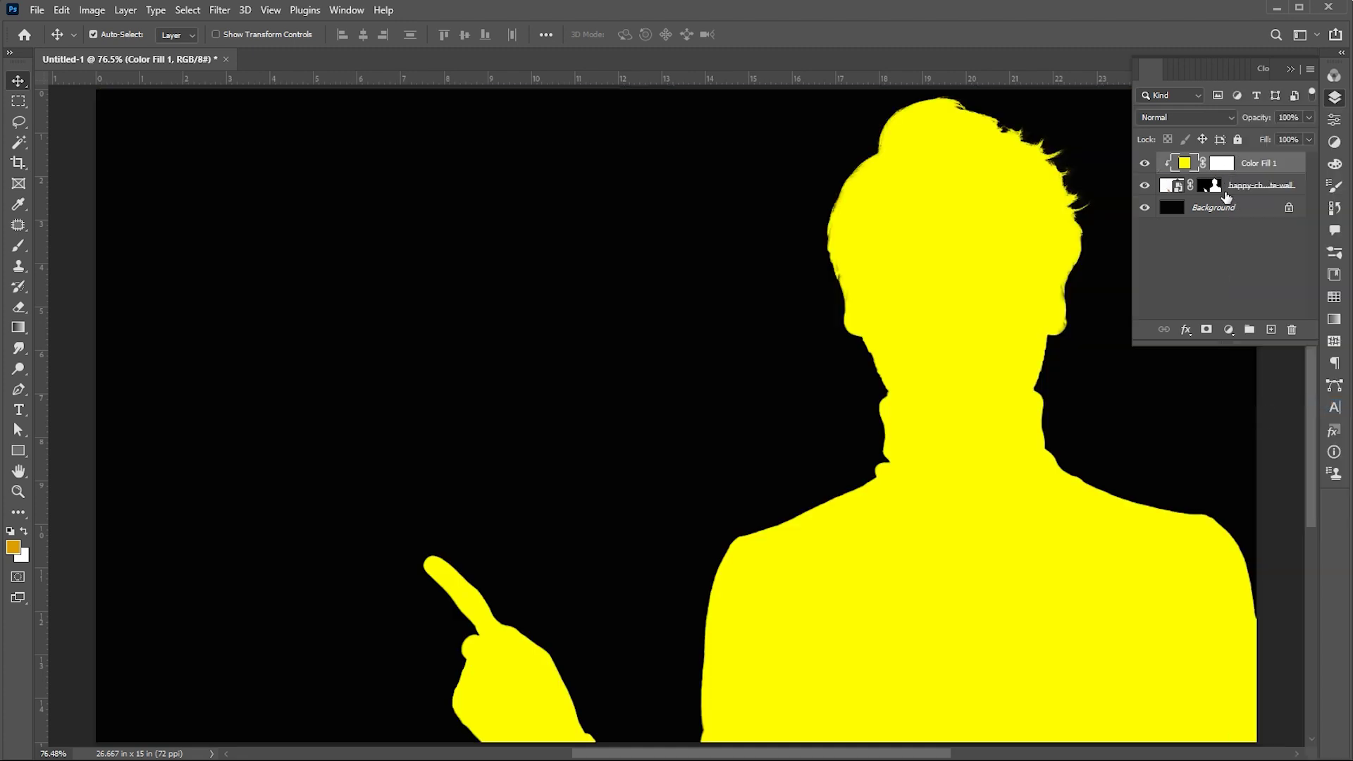
drag(1227, 197, 1226, 166)
key(ctrl+i)
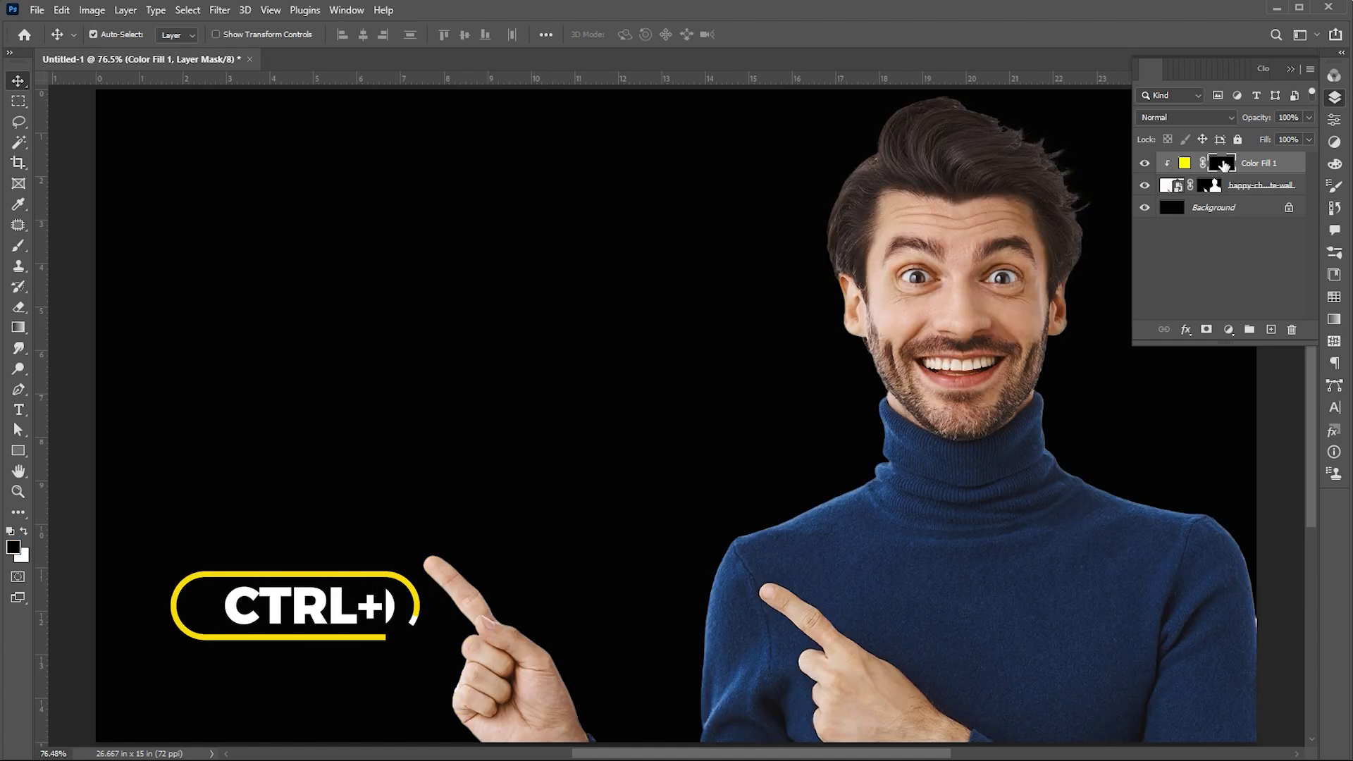
Step: Set up the Brush tool with a Soft Round tip of about 121 px and a flow of 80%
drag(779, 513, 736, 475)
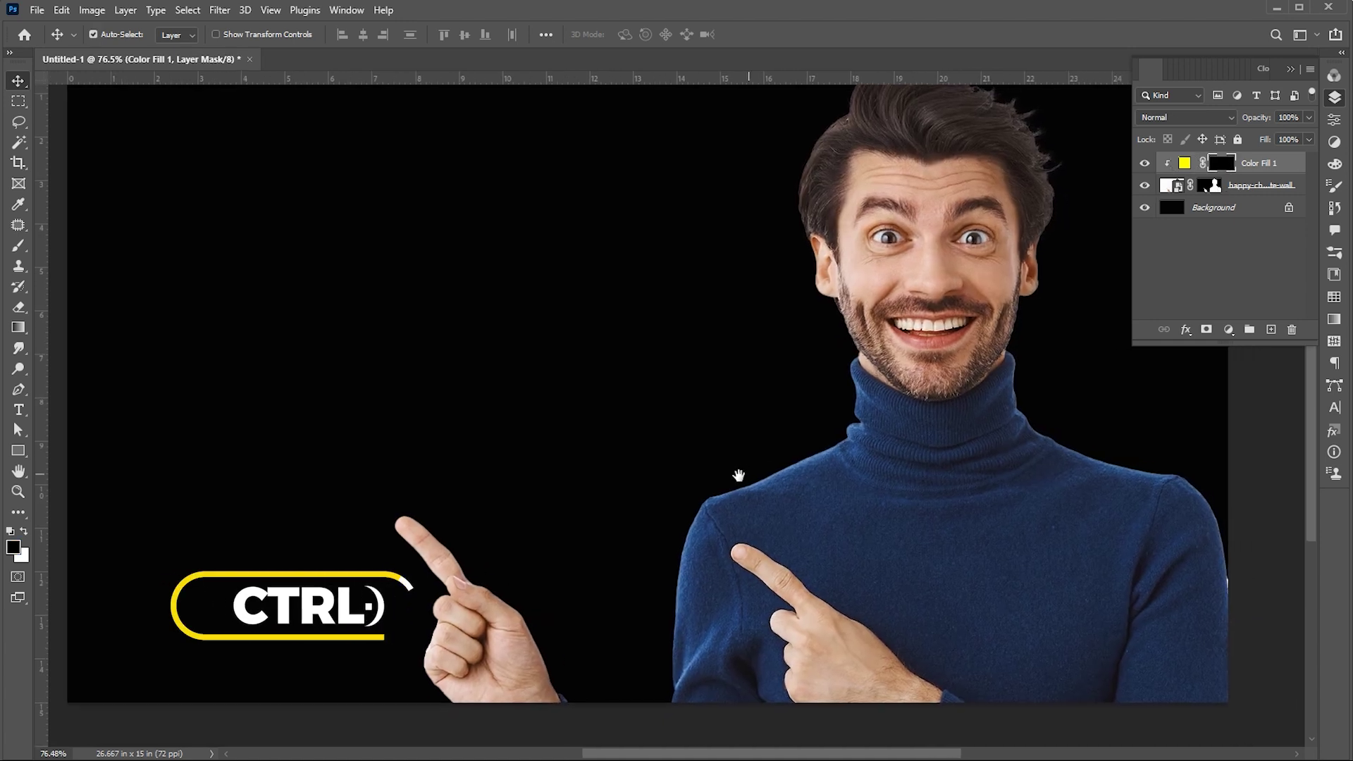
click(18, 245)
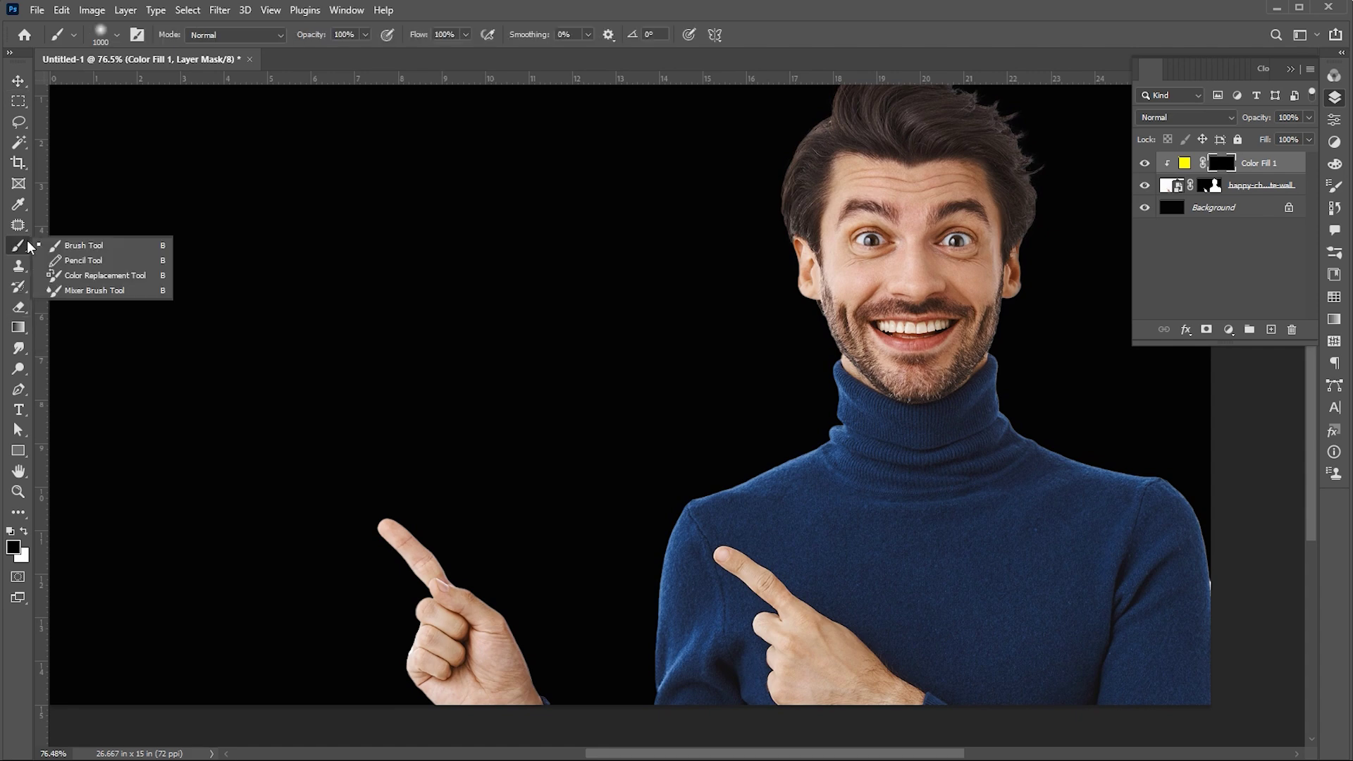
click(117, 35)
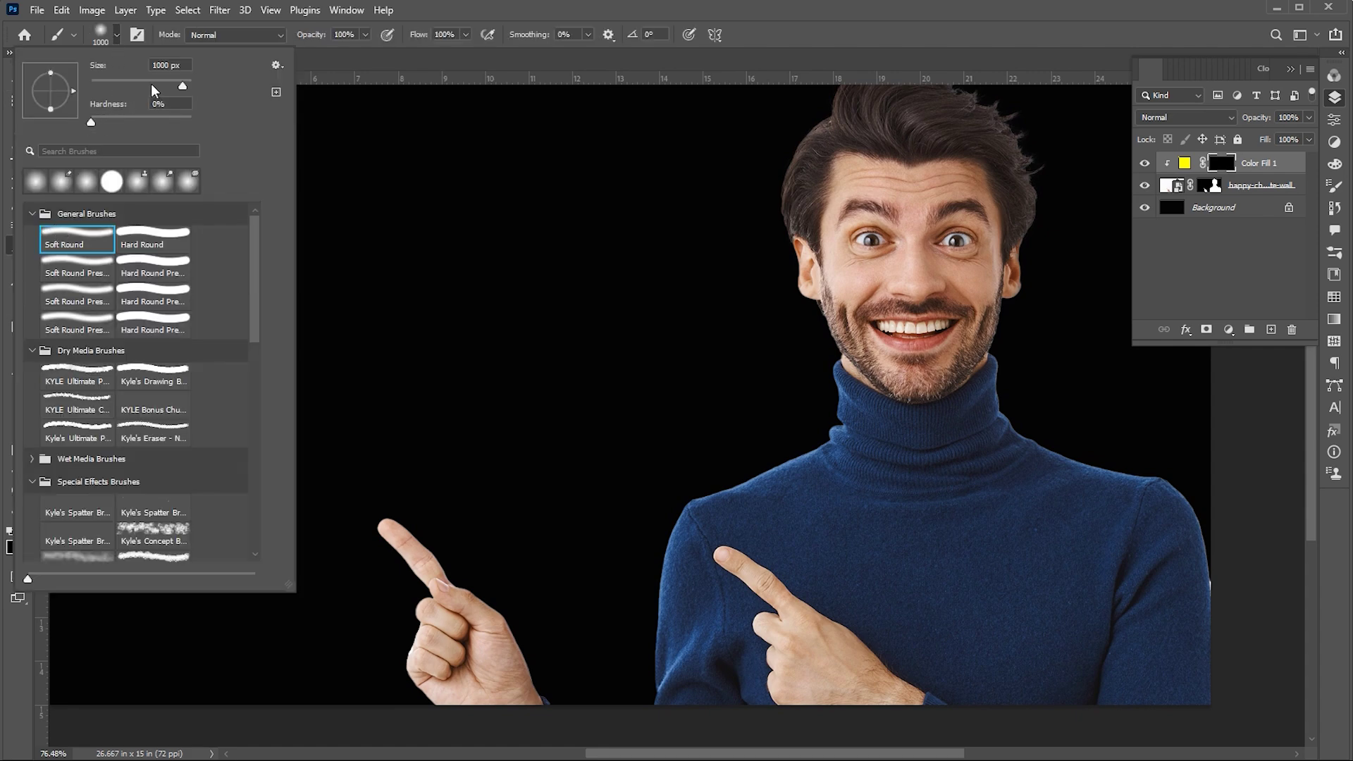
click(115, 36)
mouse_move(572, 378)
mouse_down()
mouse_move(502, 309)
mouse_move(396, 263)
mouse_move(241, 251)
mouse_up()
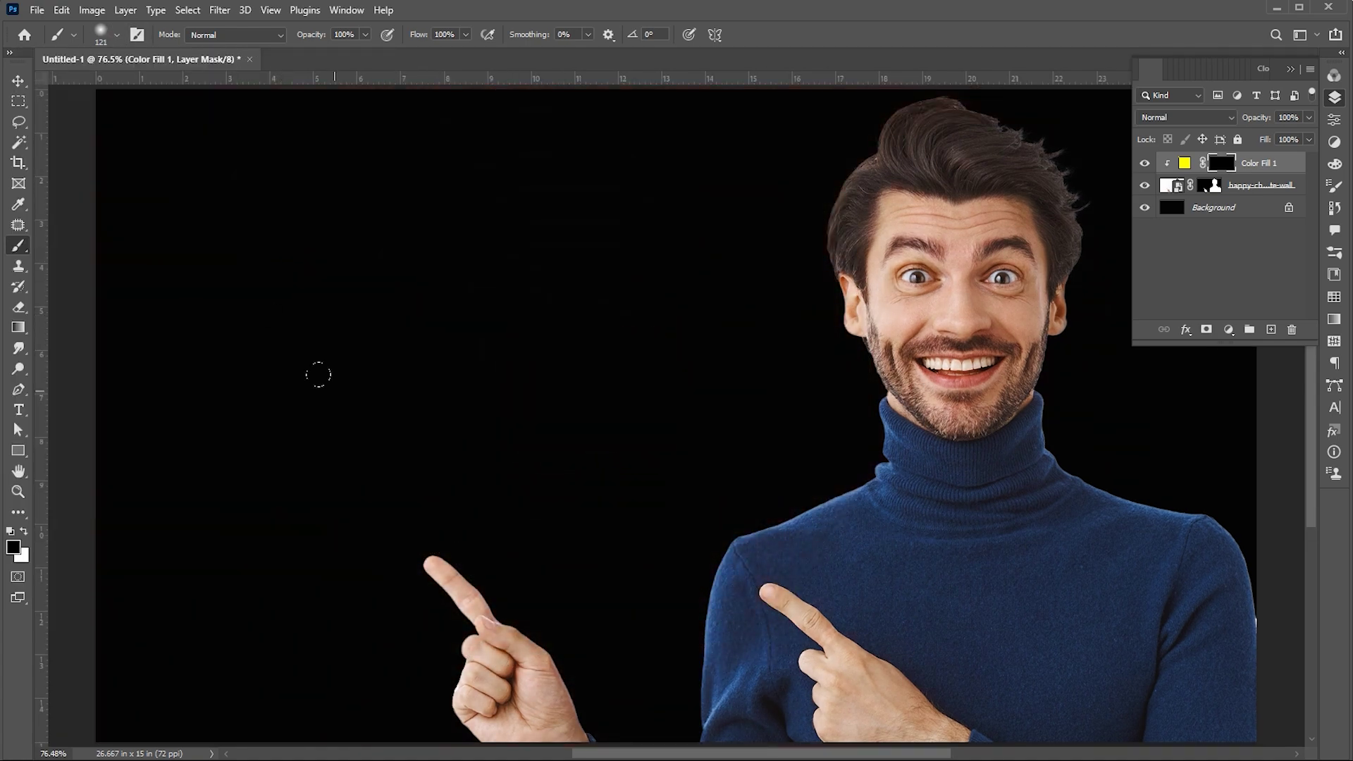
click(447, 35)
text(80)
key(Return)
Step: Paint white on the yellow fill's mask along the edges of the hand, sweater, neck and head to form a glowing rim
drag(678, 368, 649, 348)
drag(455, 726, 442, 675)
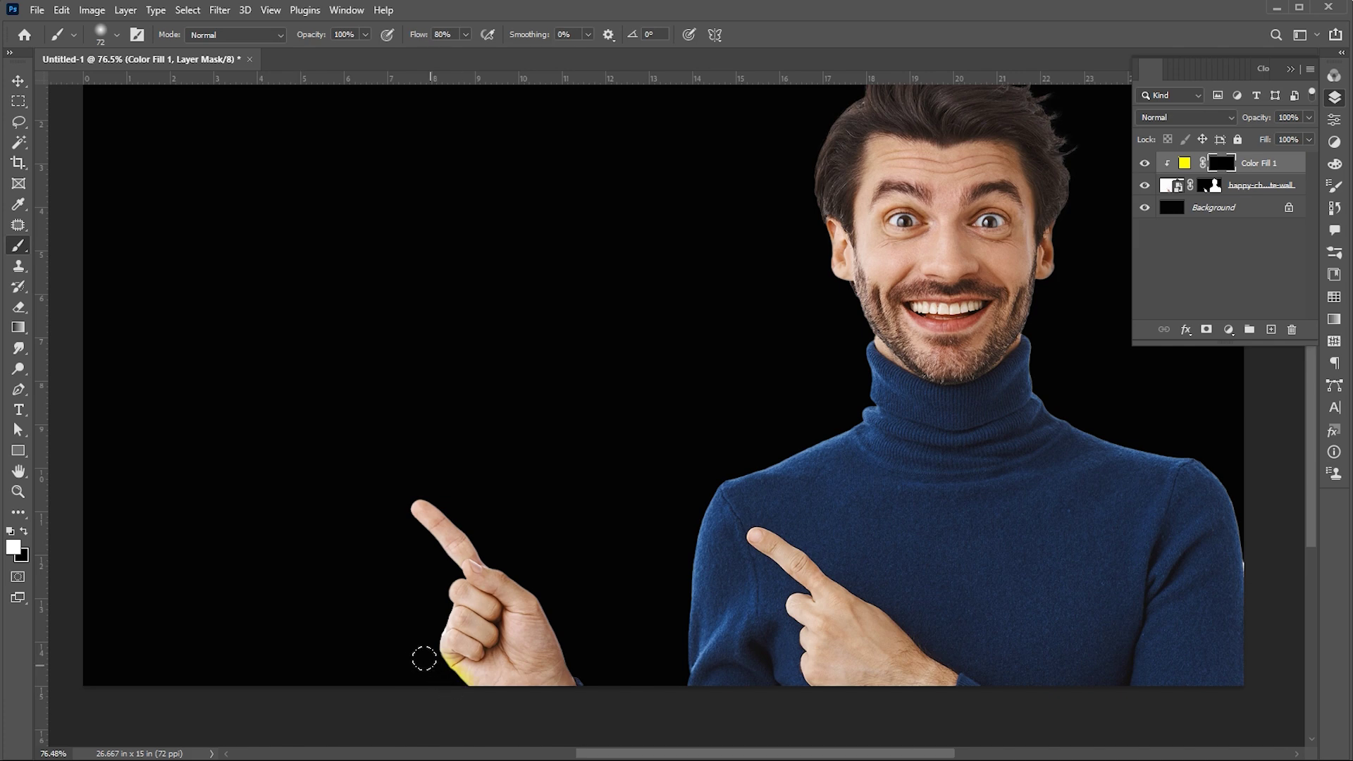
scroll(408, 650, up, 4)
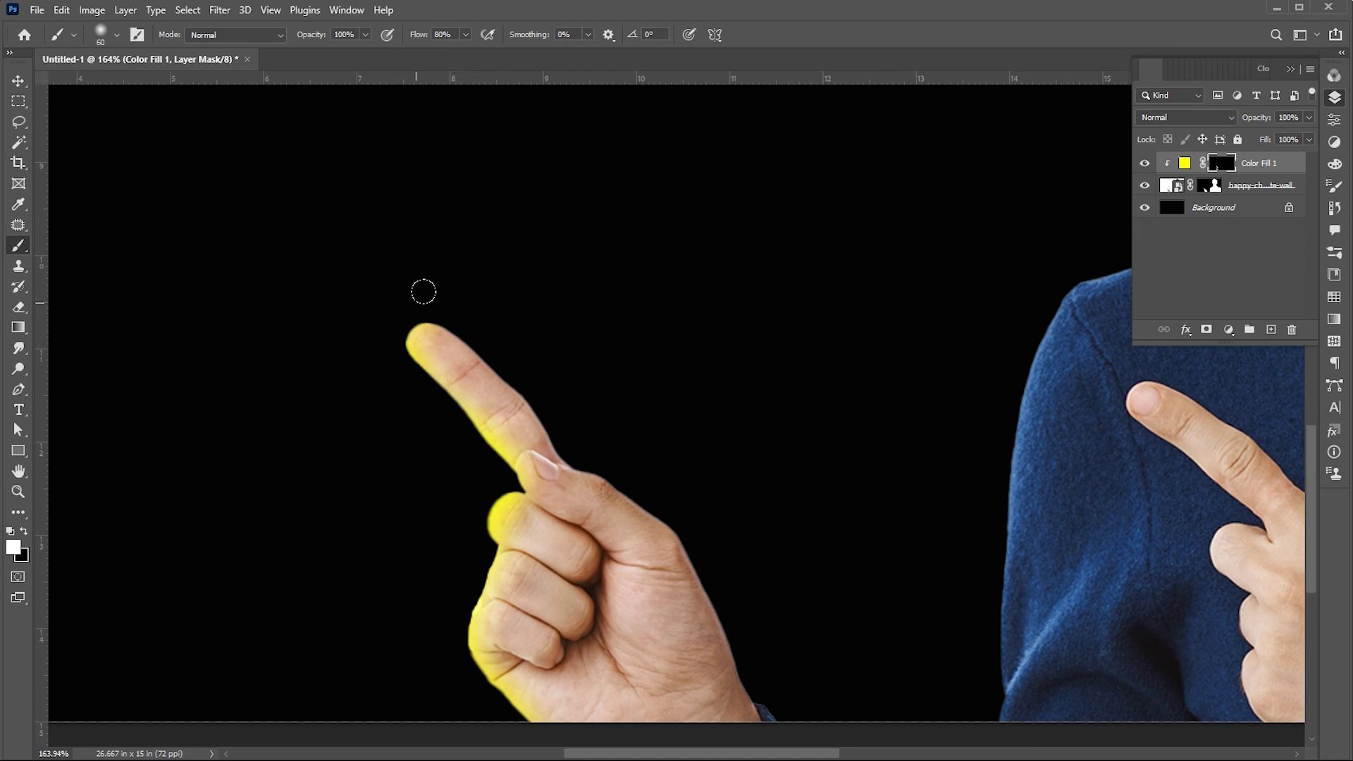
mouse_move(424, 292)
mouse_down()
mouse_move(573, 446)
mouse_move(762, 711)
mouse_up()
drag(943, 646, 707, 572)
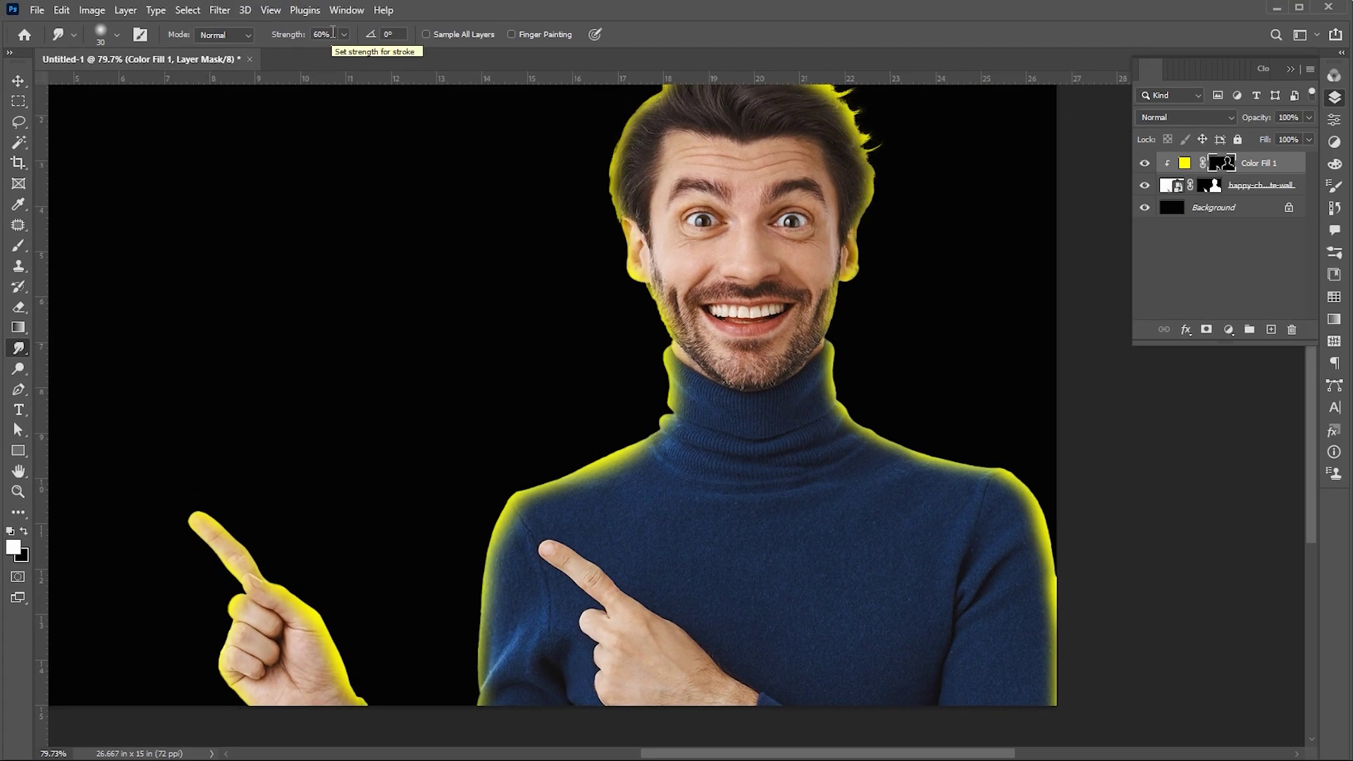
Step: Smudge the yellow fill's mask along the sweater's sleeve fold below the image's left shoulder, using a 30 px tip at 60% strength
drag(537, 611, 572, 518)
key(z)
drag(471, 661, 661, 586)
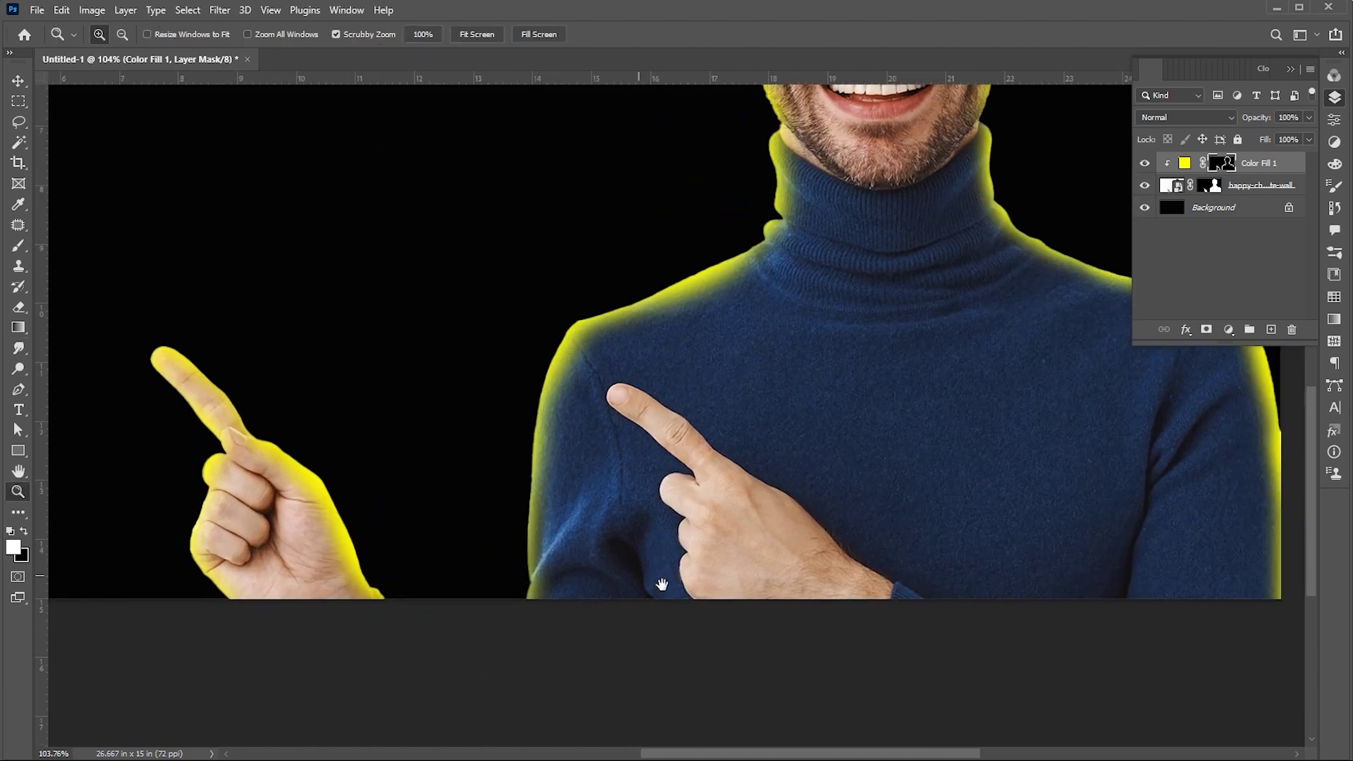
drag(609, 537, 655, 533)
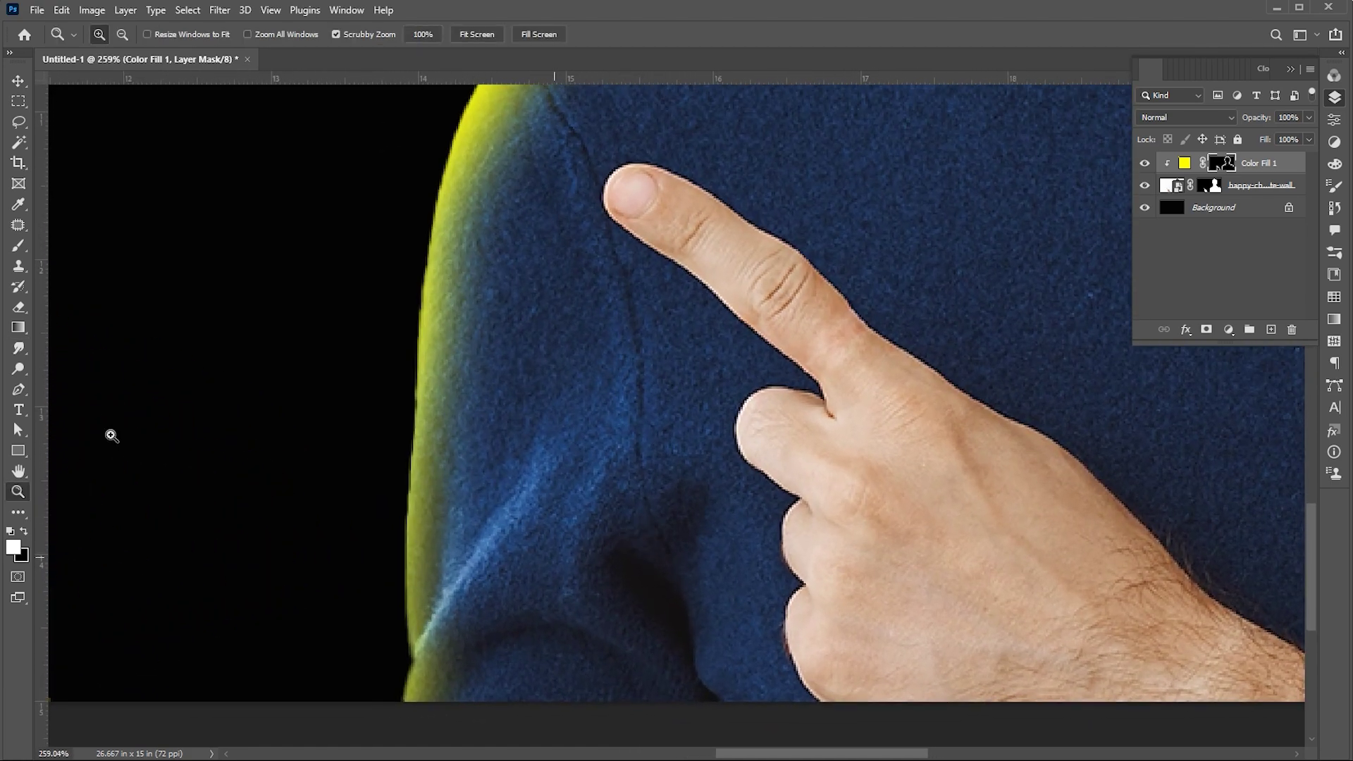
click(18, 348)
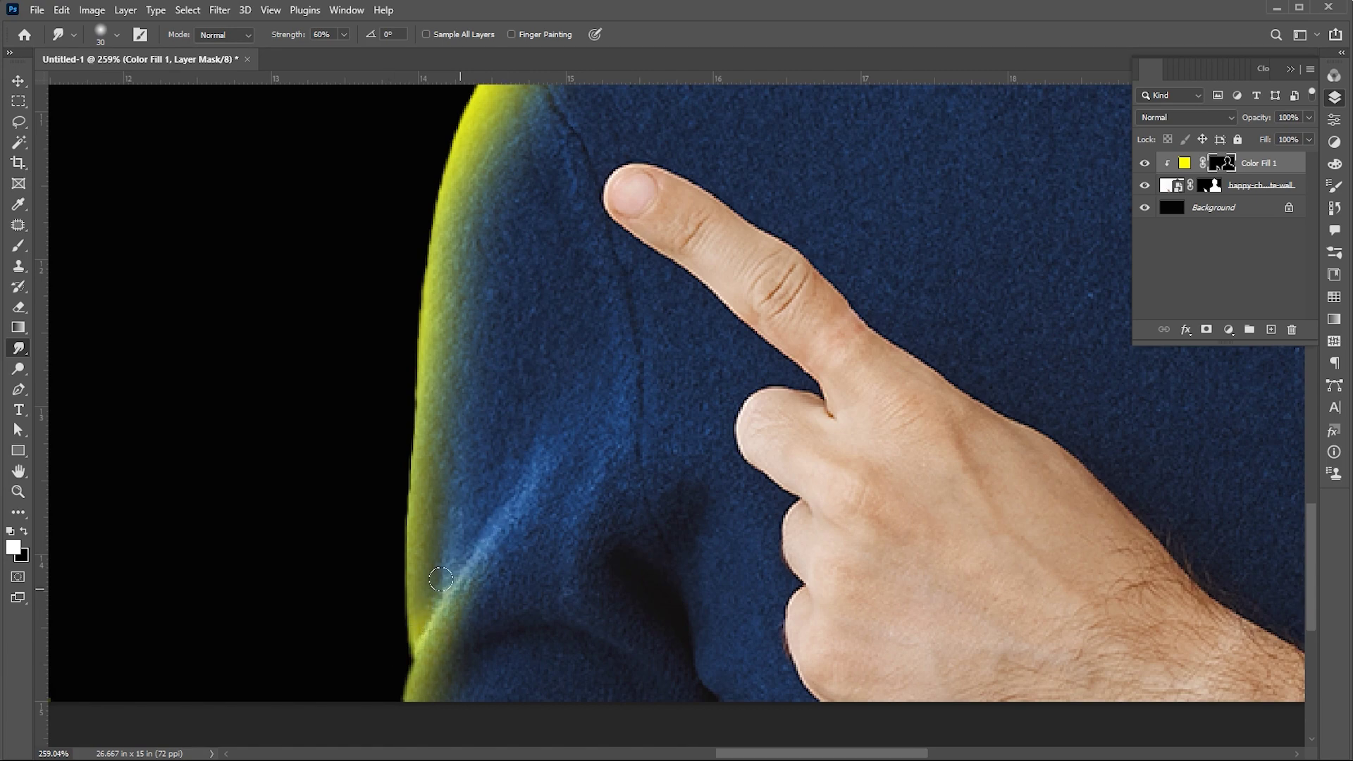
drag(419, 631, 507, 537)
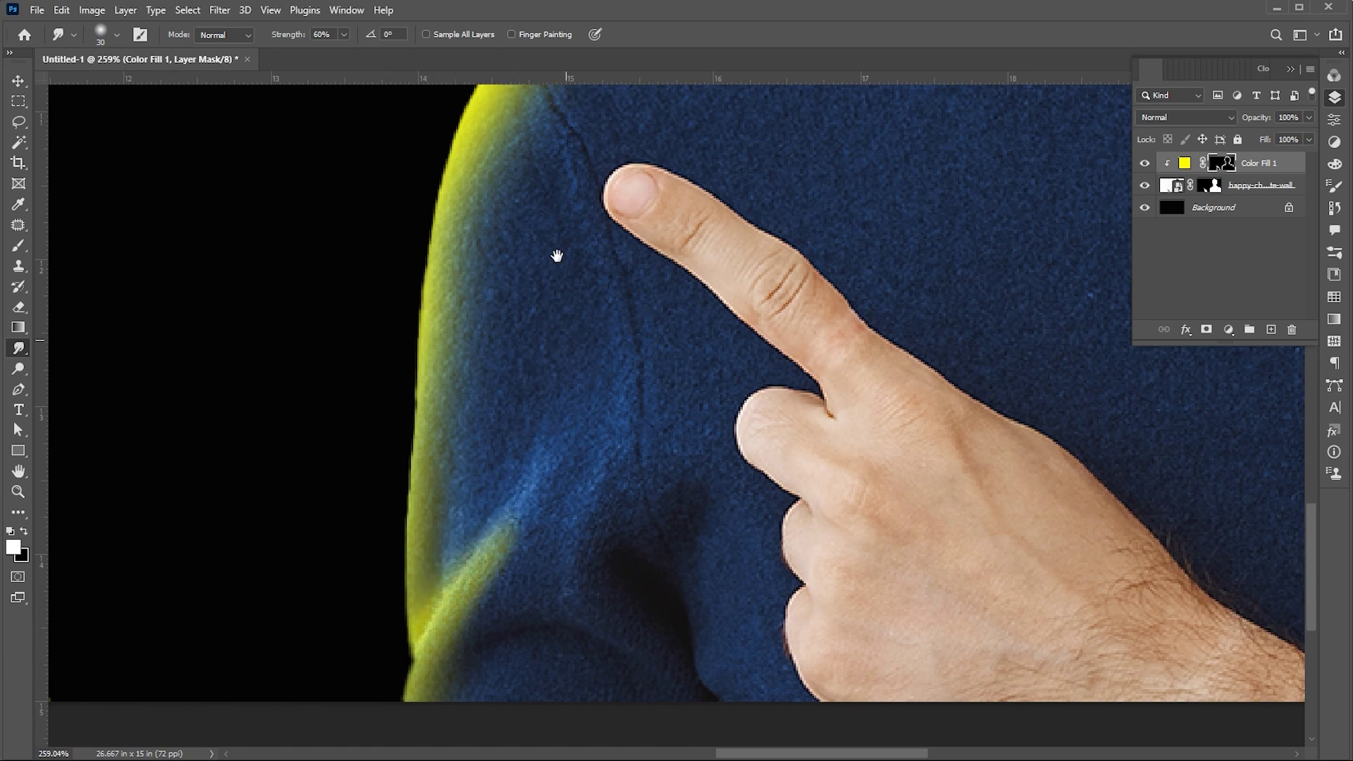
Step: Smudge the yellow glow inward along the shoulder seam on the left side of the image
drag(556, 256, 519, 470)
drag(480, 274, 537, 371)
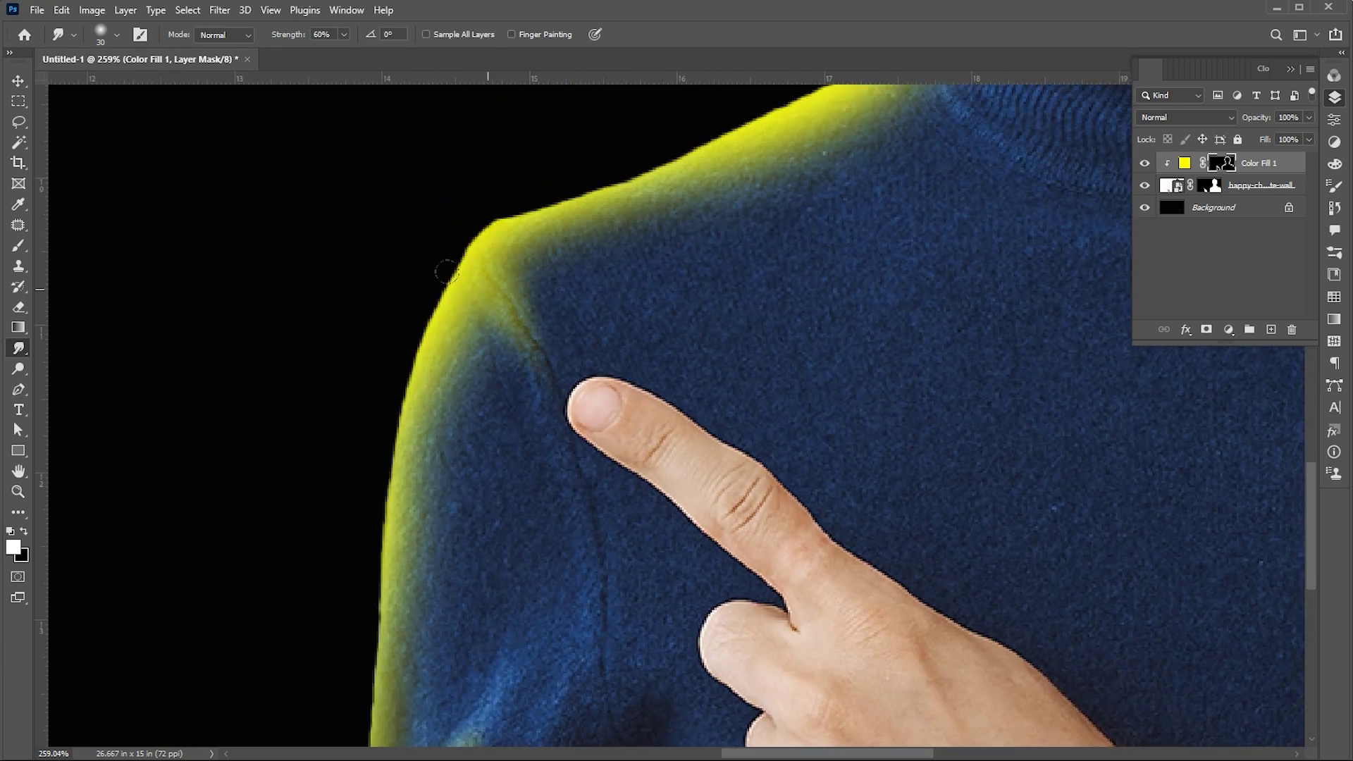
mouse_move(445, 271)
mouse_down()
mouse_move(497, 309)
mouse_move(546, 391)
mouse_up()
Step: Smudge the yellow glow into the turtleneck collar's folds on the image's left side with several tapered strokes
mouse_move(730, 284)
mouse_down()
mouse_move(647, 422)
mouse_move(543, 508)
mouse_up()
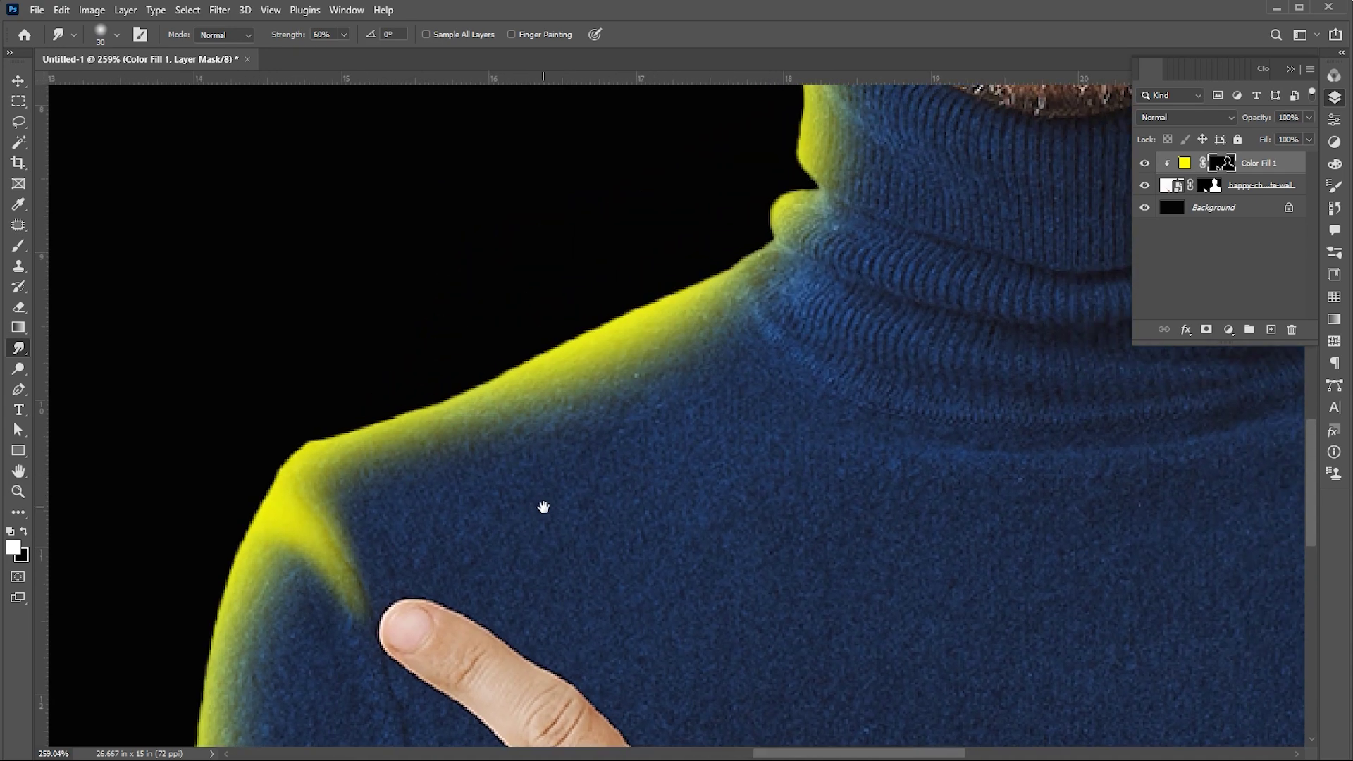
drag(805, 451, 703, 530)
mouse_move(659, 344)
mouse_down()
mouse_move(729, 377)
mouse_move(666, 342)
mouse_move(717, 361)
mouse_move(684, 345)
mouse_move(686, 366)
mouse_move(781, 417)
mouse_up()
mouse_move(690, 272)
mouse_down()
mouse_move(748, 323)
mouse_move(776, 327)
mouse_move(685, 290)
mouse_move(791, 339)
mouse_up()
drag(712, 295, 780, 335)
drag(769, 276, 709, 435)
drag(625, 368, 722, 393)
mouse_move(637, 256)
mouse_down()
mouse_move(730, 289)
mouse_move(740, 335)
mouse_up()
drag(673, 274, 741, 338)
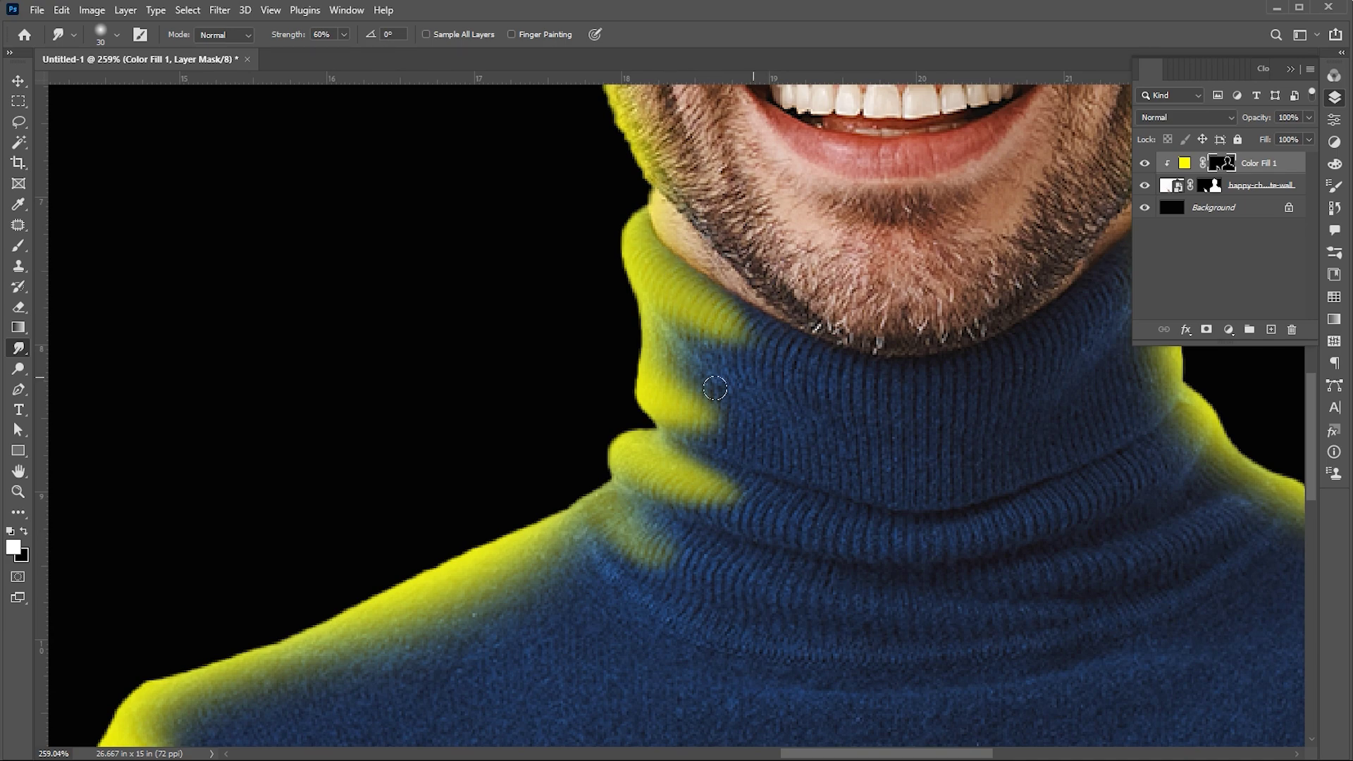
drag(673, 408, 822, 429)
drag(707, 419, 885, 461)
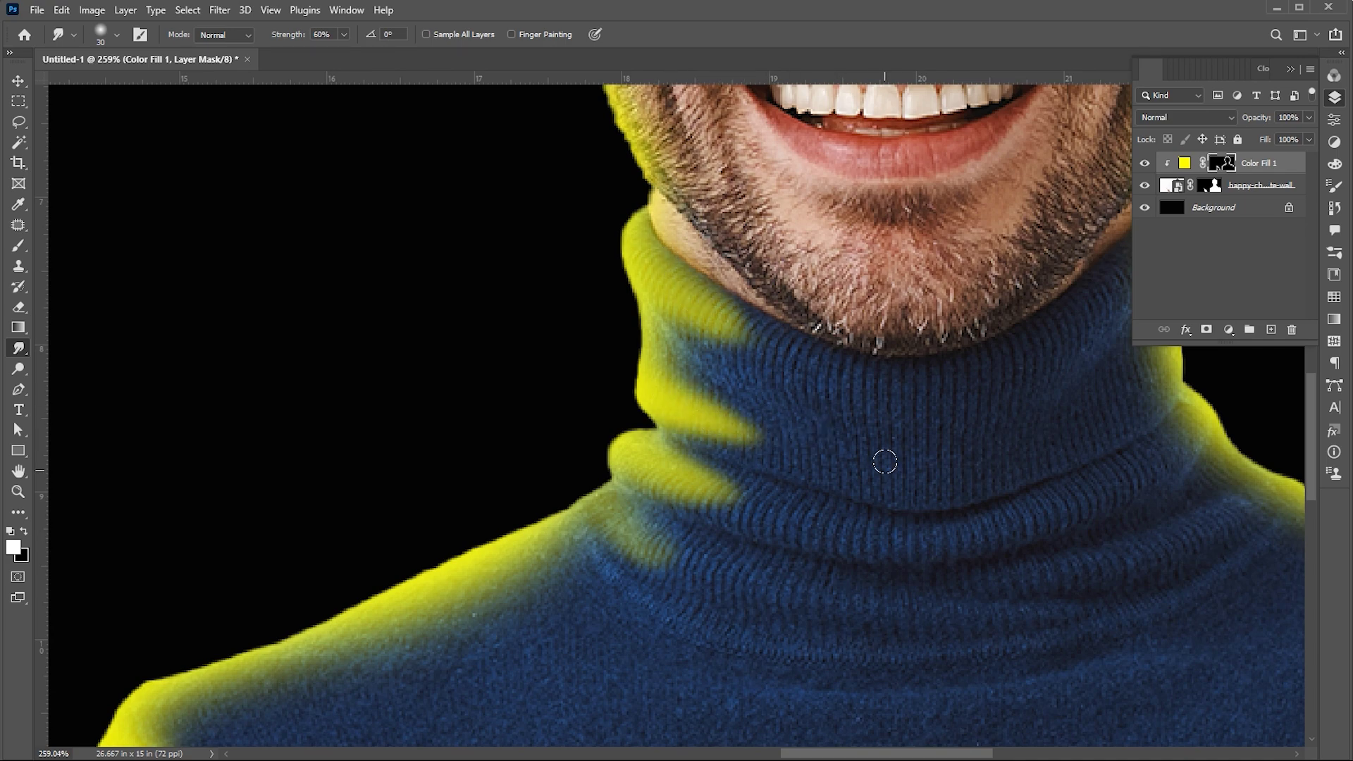
Step: Smudge the glow onto the neck skin, the hair above the left-side ear and the crease in the hair
drag(719, 381, 659, 726)
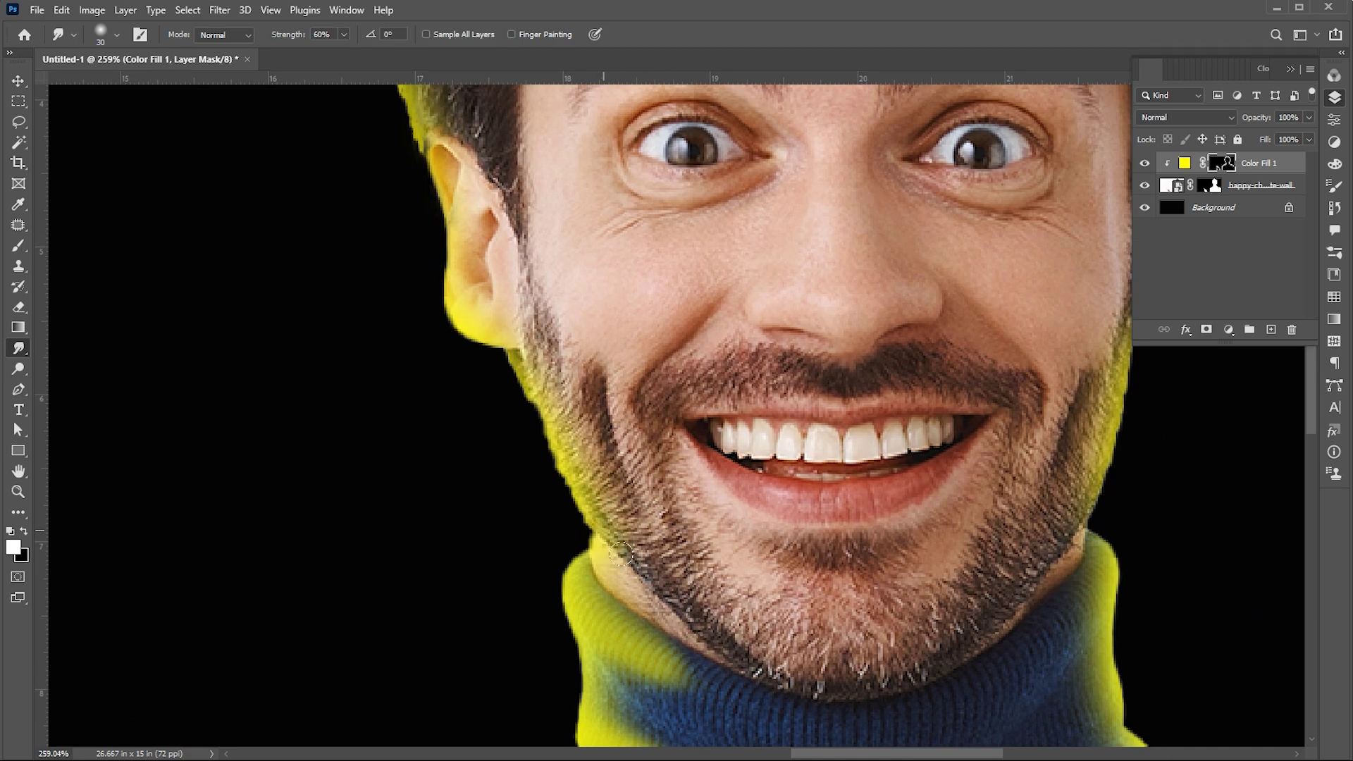
drag(621, 554, 654, 565)
drag(554, 278, 592, 430)
drag(444, 280, 507, 285)
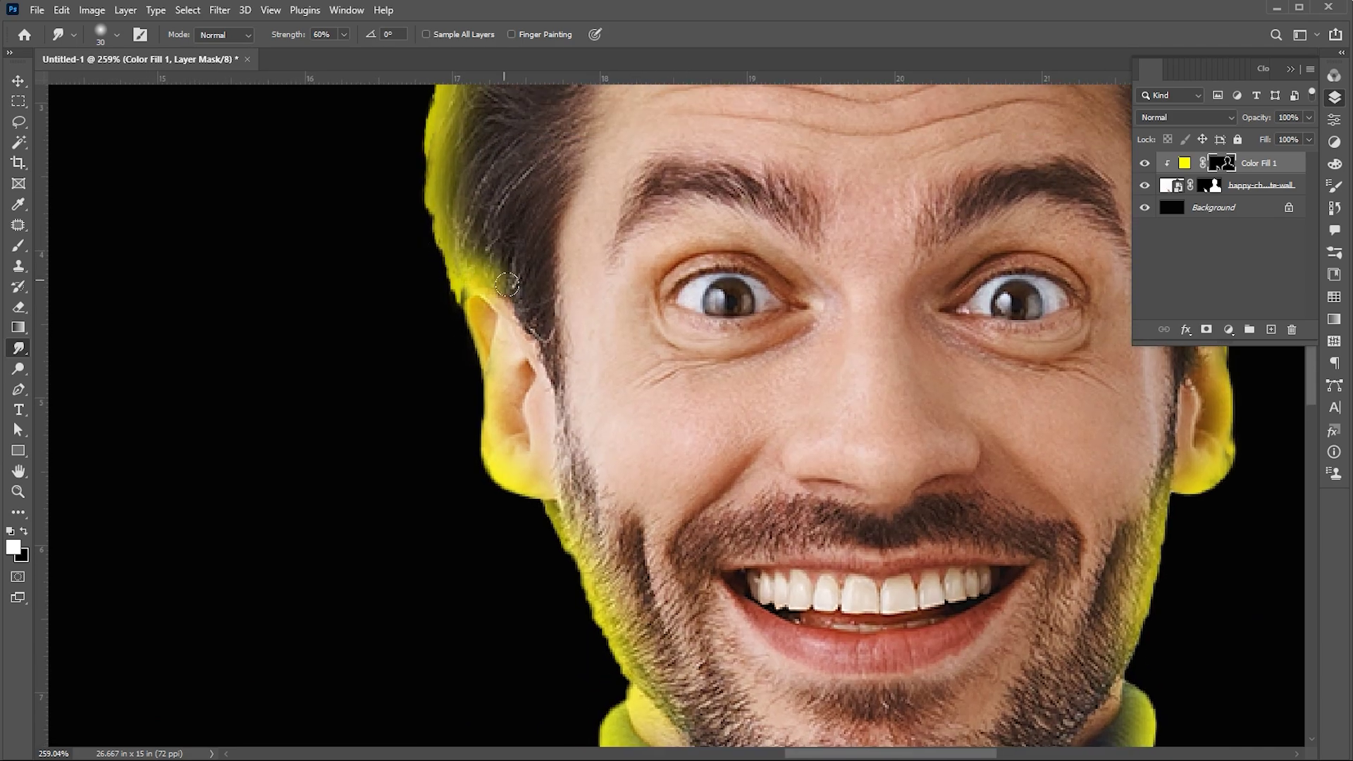
scroll(538, 181, up, 10)
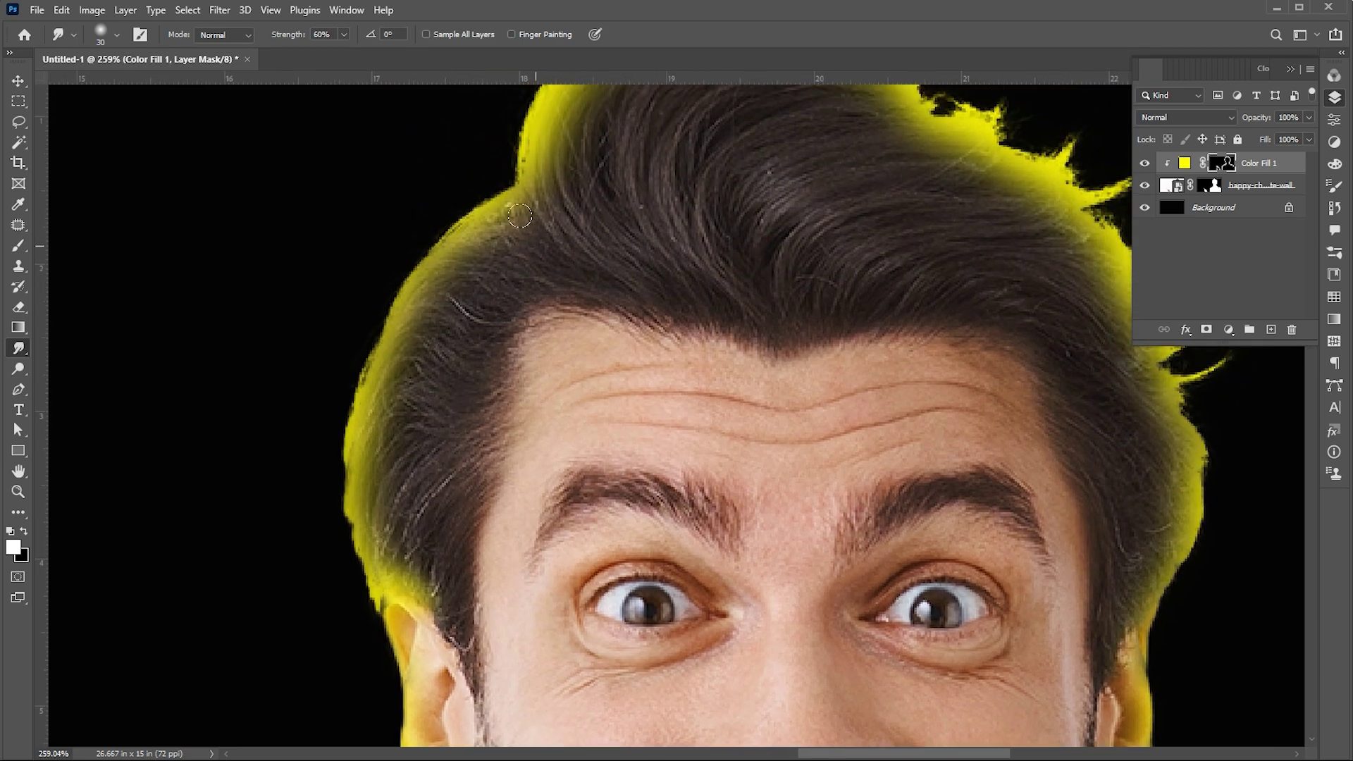
drag(520, 215, 560, 249)
drag(528, 183, 624, 267)
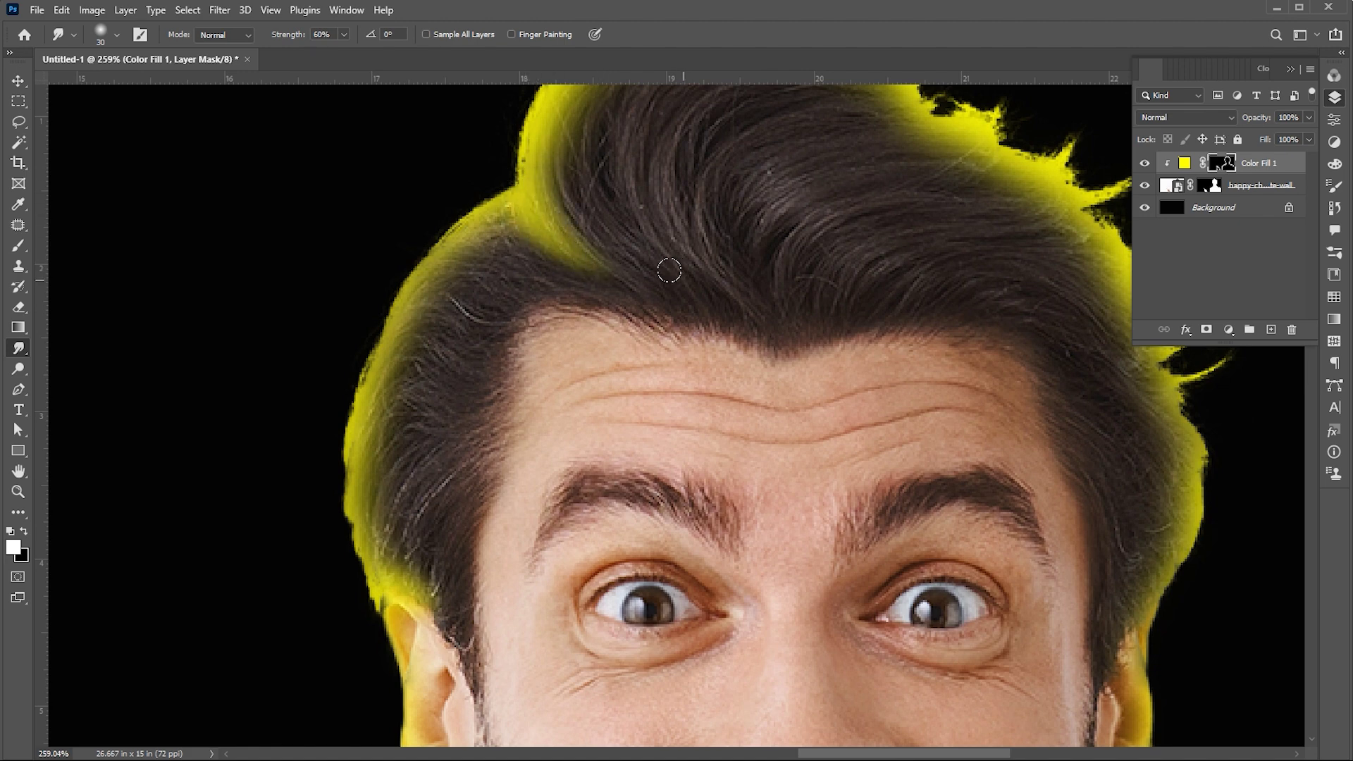
Step: Smudge the glow inward along the hair strands at the top and right of the head, reducing the tip to 15 px
scroll(852, 260, up, 3)
scroll(853, 260, right, 4)
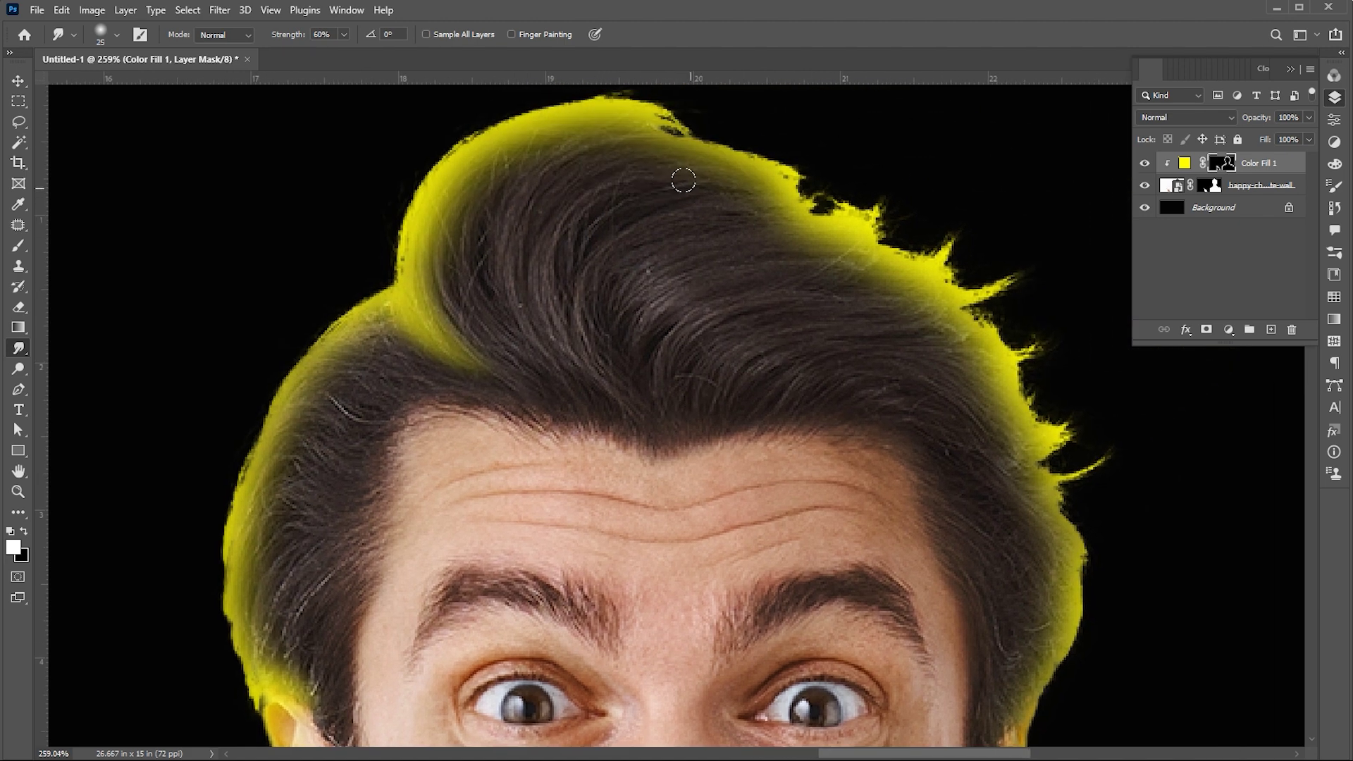
mouse_move(680, 156)
mouse_down()
mouse_move(604, 154)
mouse_move(655, 176)
mouse_move(629, 228)
mouse_up()
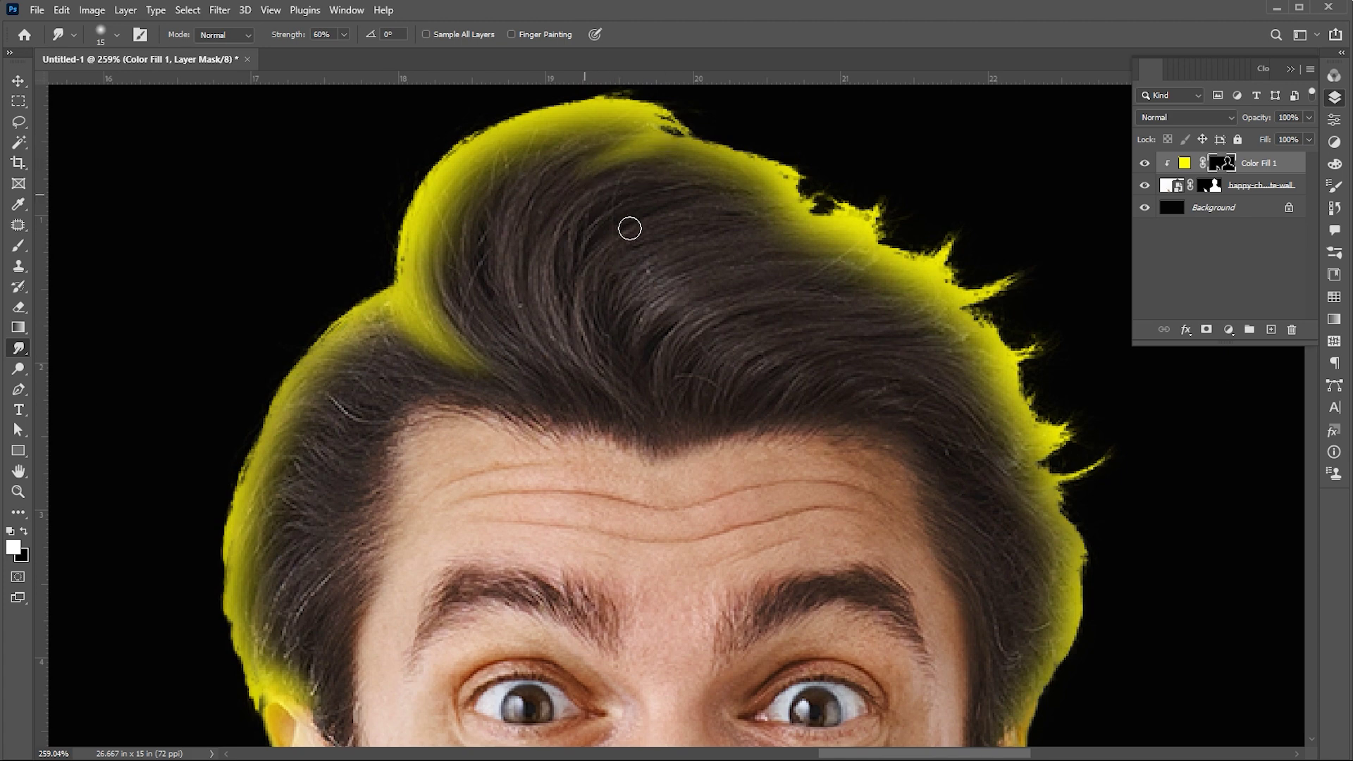
drag(812, 220, 682, 275)
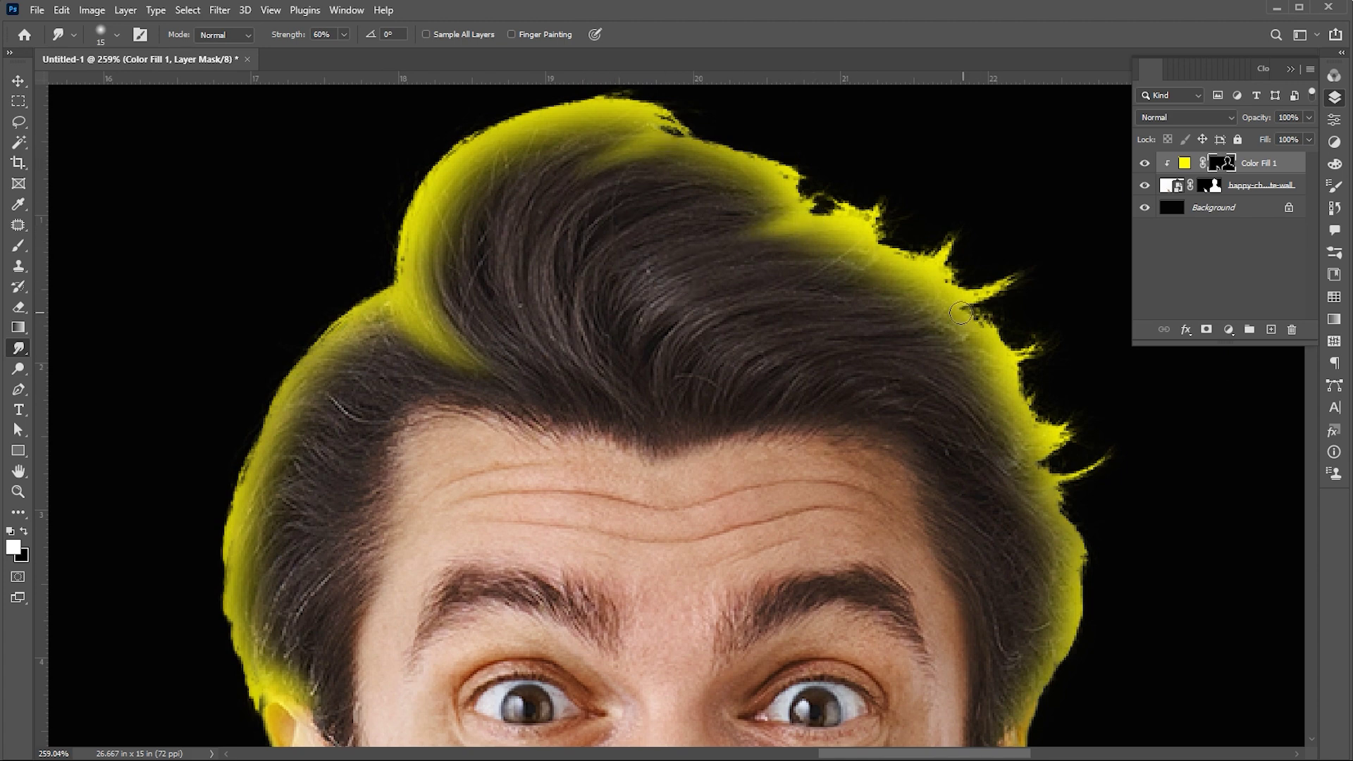
mouse_move(960, 313)
mouse_down()
mouse_move(953, 339)
mouse_move(896, 282)
mouse_up()
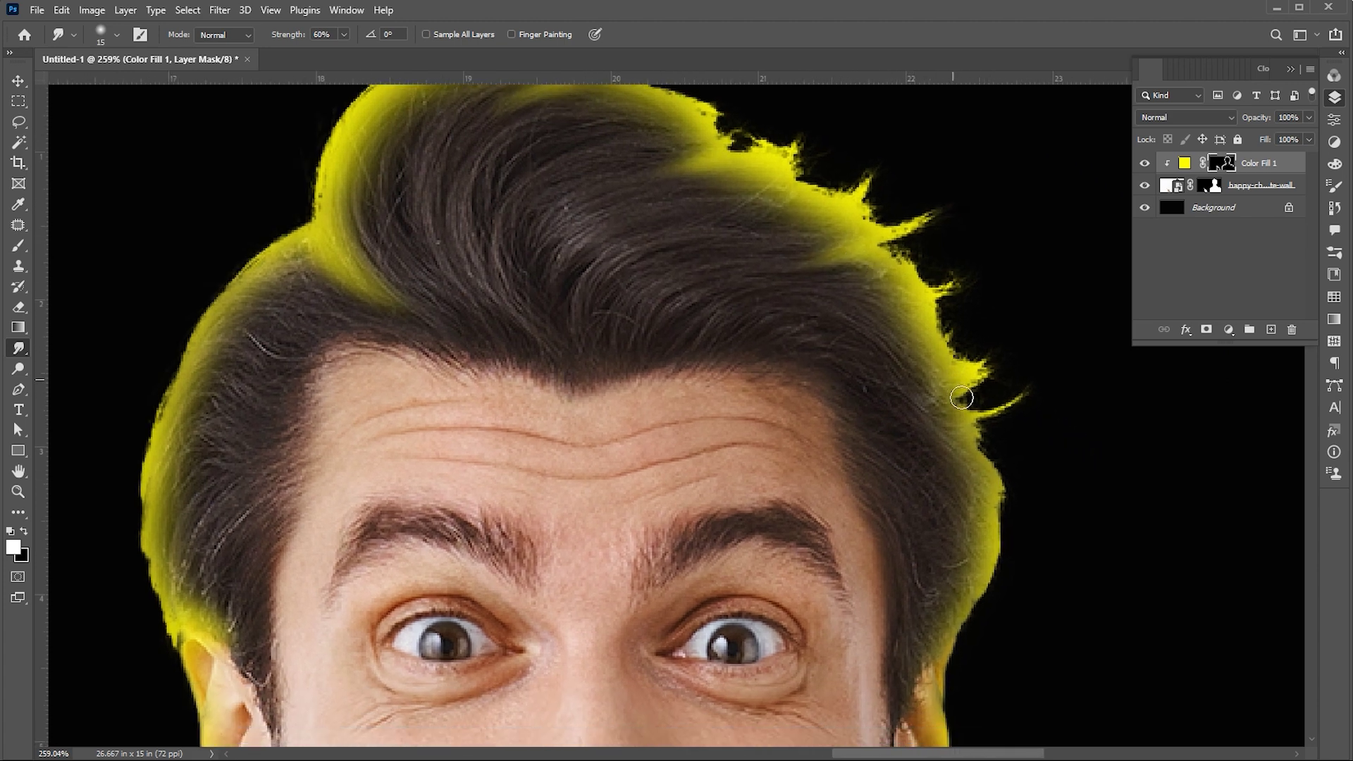
drag(959, 398, 874, 366)
Step: Smudge the glow along the right-side ear, beard and neck, undoing the last unwanted stroke
drag(994, 459, 909, 287)
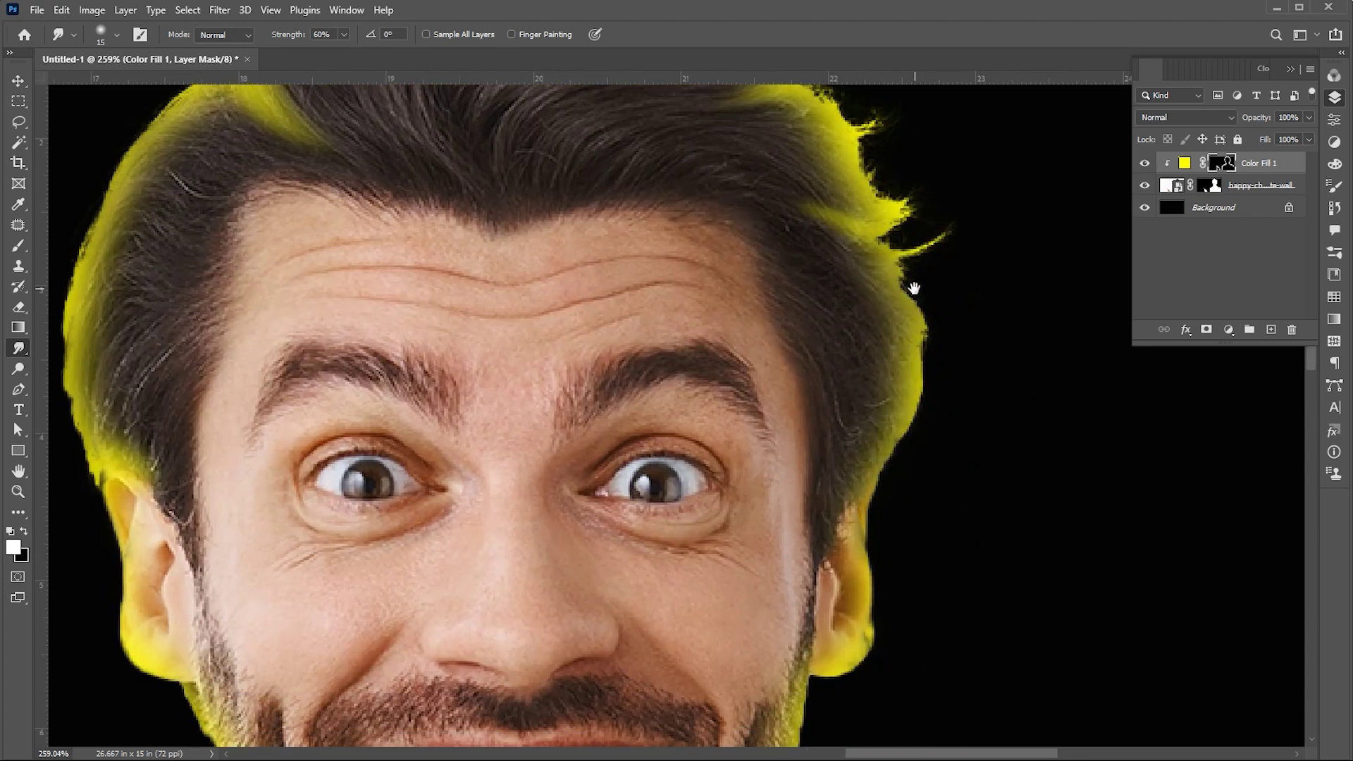
mouse_move(870, 480)
mouse_down()
mouse_move(827, 553)
mouse_move(864, 310)
mouse_up()
drag(829, 440, 824, 383)
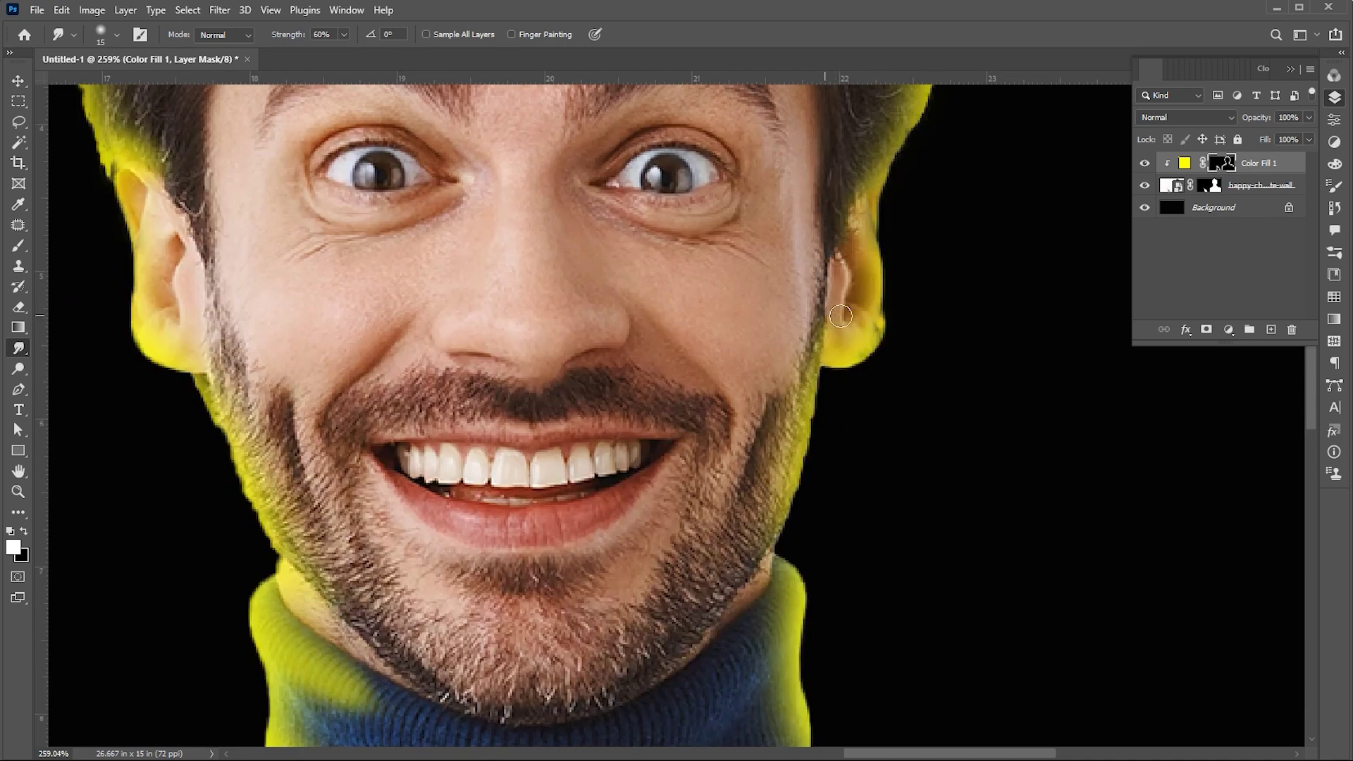
drag(823, 445, 836, 317)
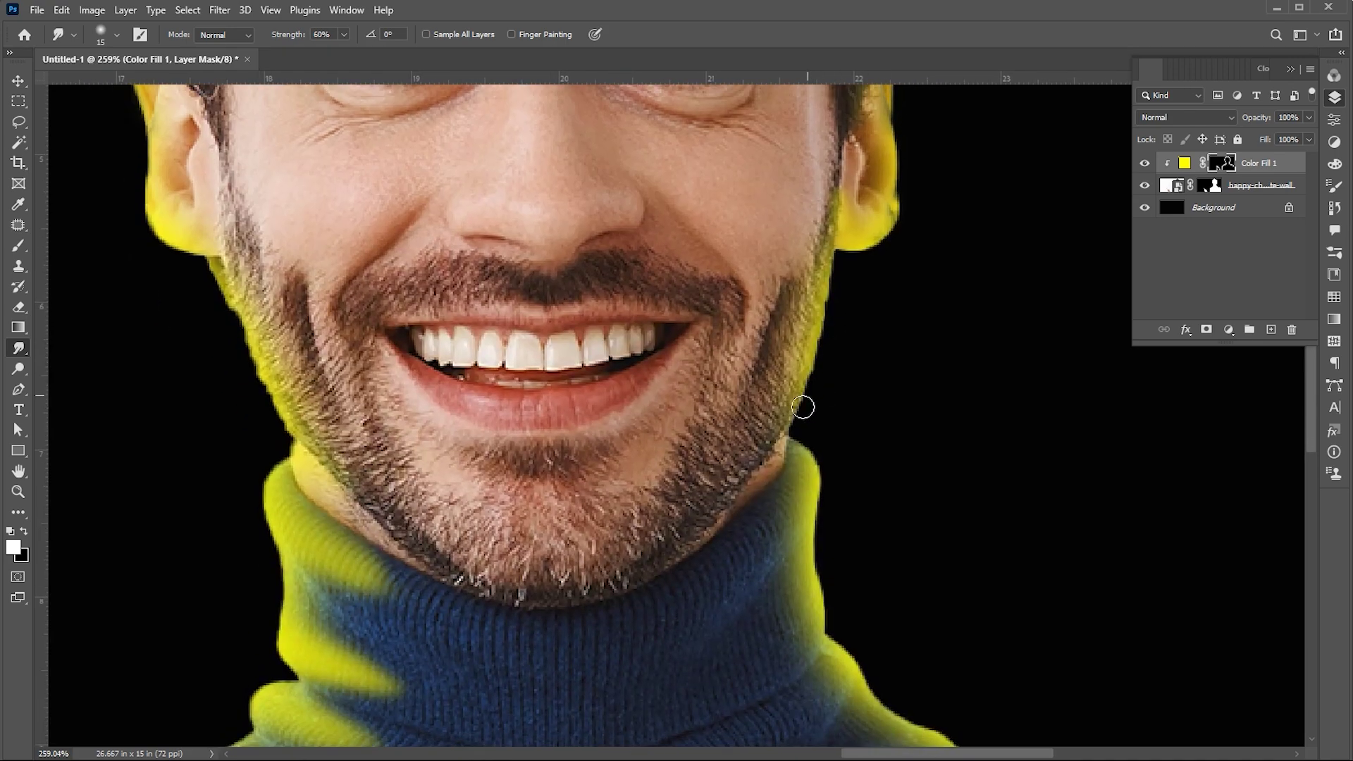
mouse_move(765, 451)
mouse_down()
mouse_move(810, 310)
mouse_move(800, 336)
mouse_move(778, 330)
mouse_move(784, 363)
mouse_move(764, 393)
mouse_up()
key(ctrl+z)
Step: Smudge the glow into the turtleneck collar's folds on the image's right side with a 30 px tip
mouse_move(843, 422)
mouse_down()
mouse_move(844, 380)
mouse_move(772, 477)
mouse_move(846, 426)
mouse_move(747, 463)
mouse_move(758, 476)
mouse_up()
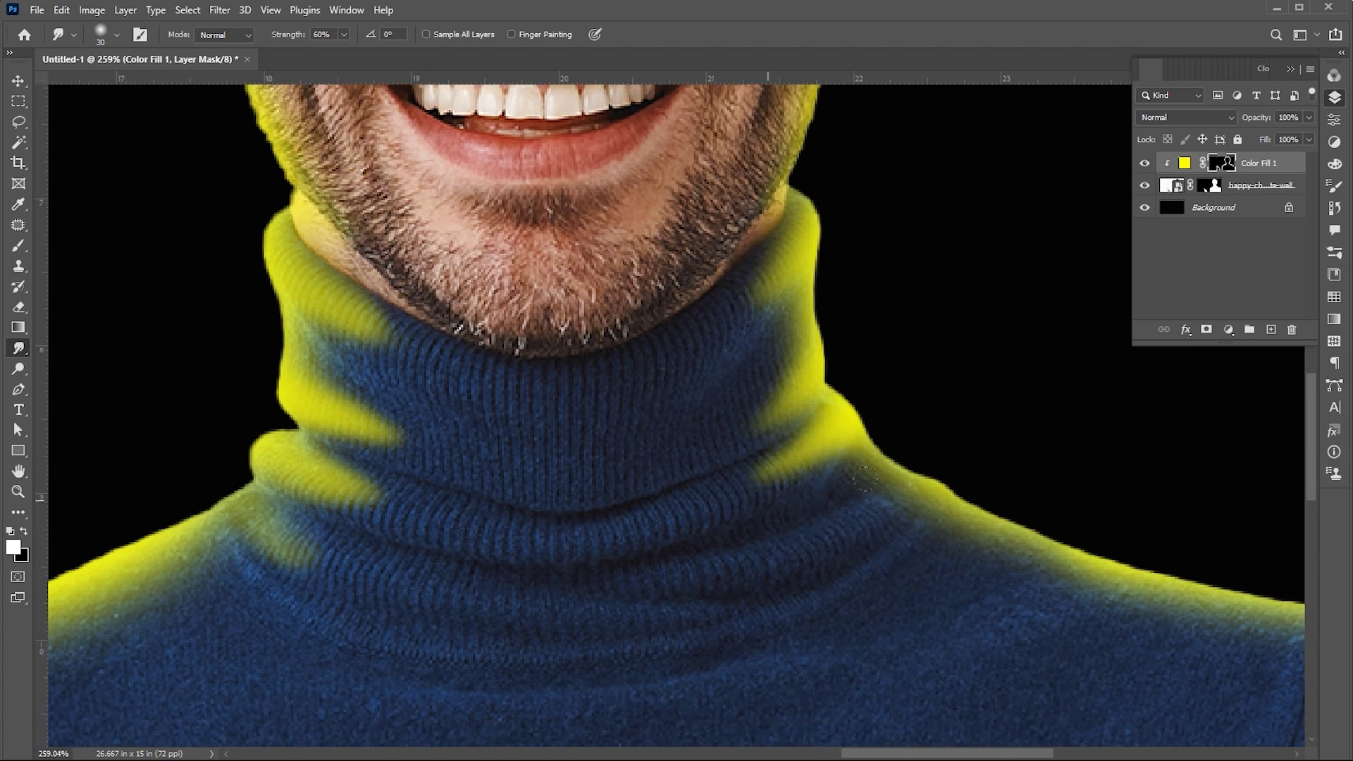
drag(854, 492, 834, 433)
mouse_move(903, 402)
mouse_down()
mouse_move(821, 457)
mouse_move(863, 424)
mouse_move(560, 304)
mouse_up()
Step: Smudge the glow inward along the shoulder seam and sleeve fold on the right side of the image
drag(1012, 399, 934, 579)
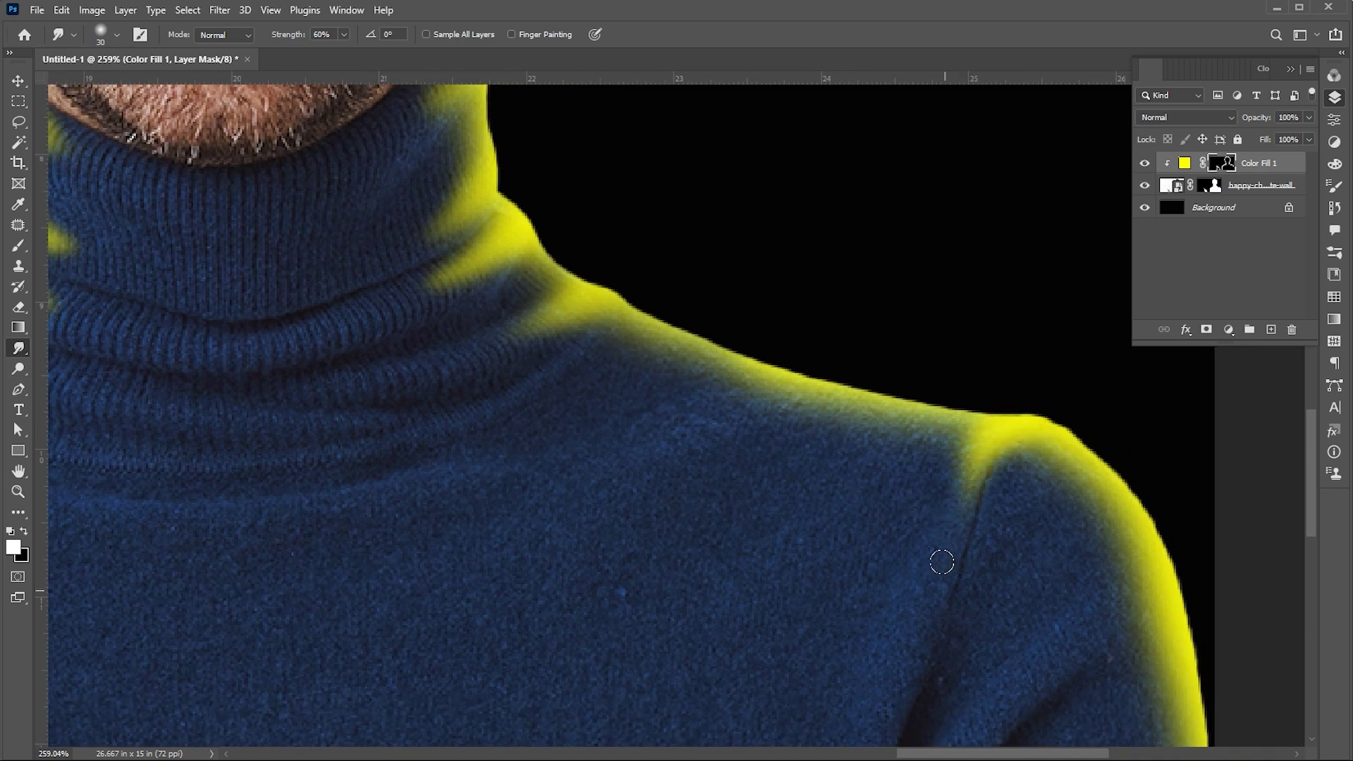
drag(1052, 549, 903, 353)
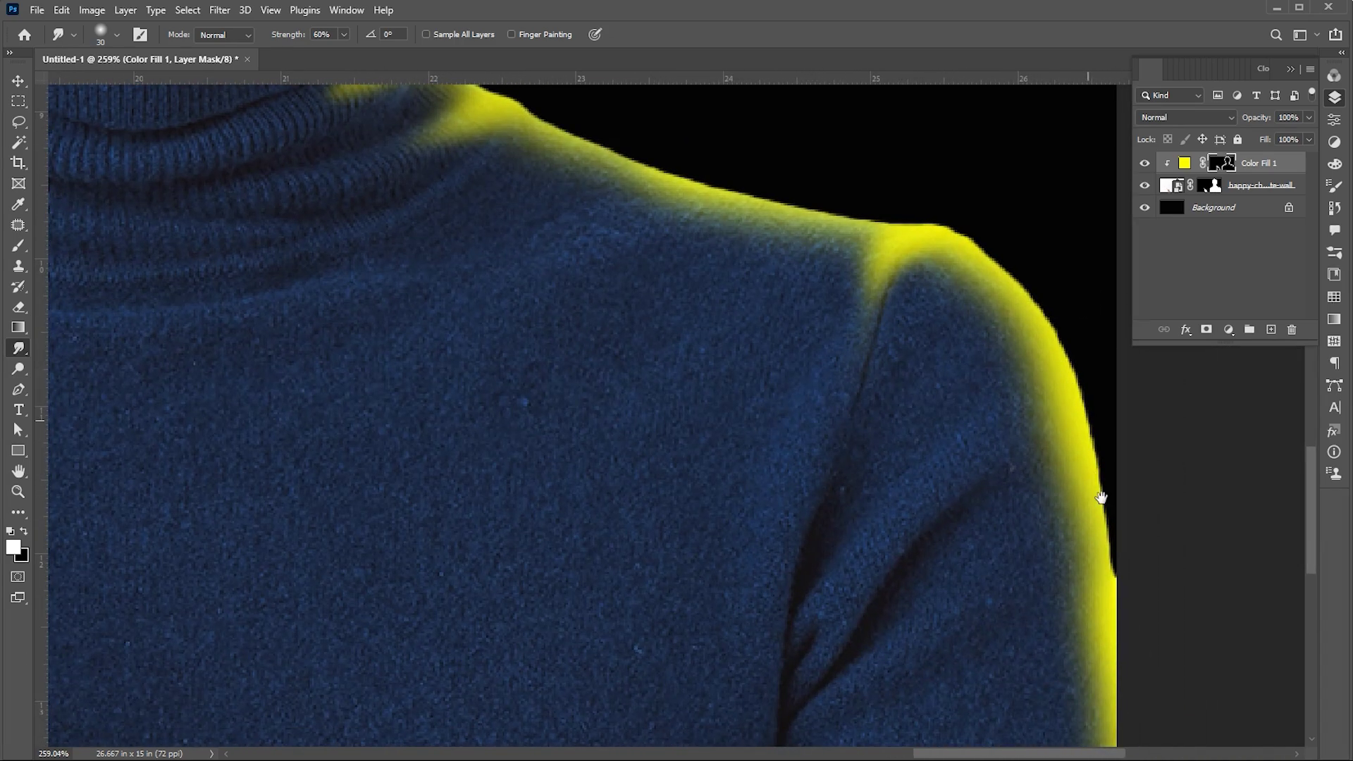
drag(1101, 498, 1086, 456)
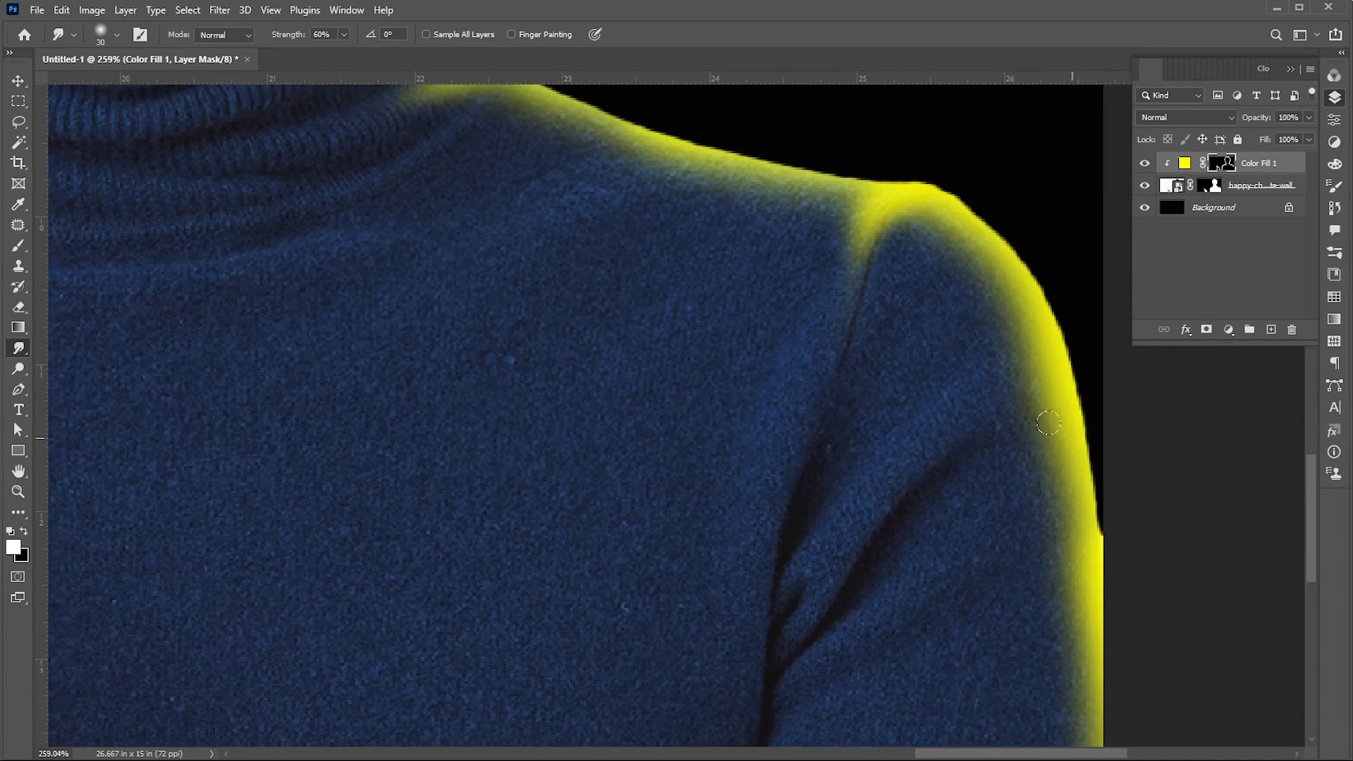
drag(1036, 348, 966, 422)
Step: Paint black on the fill's mask with a 40 px soft brush to trim the smudged glow at the left shoulder seam
key(z)
drag(968, 489, 879, 554)
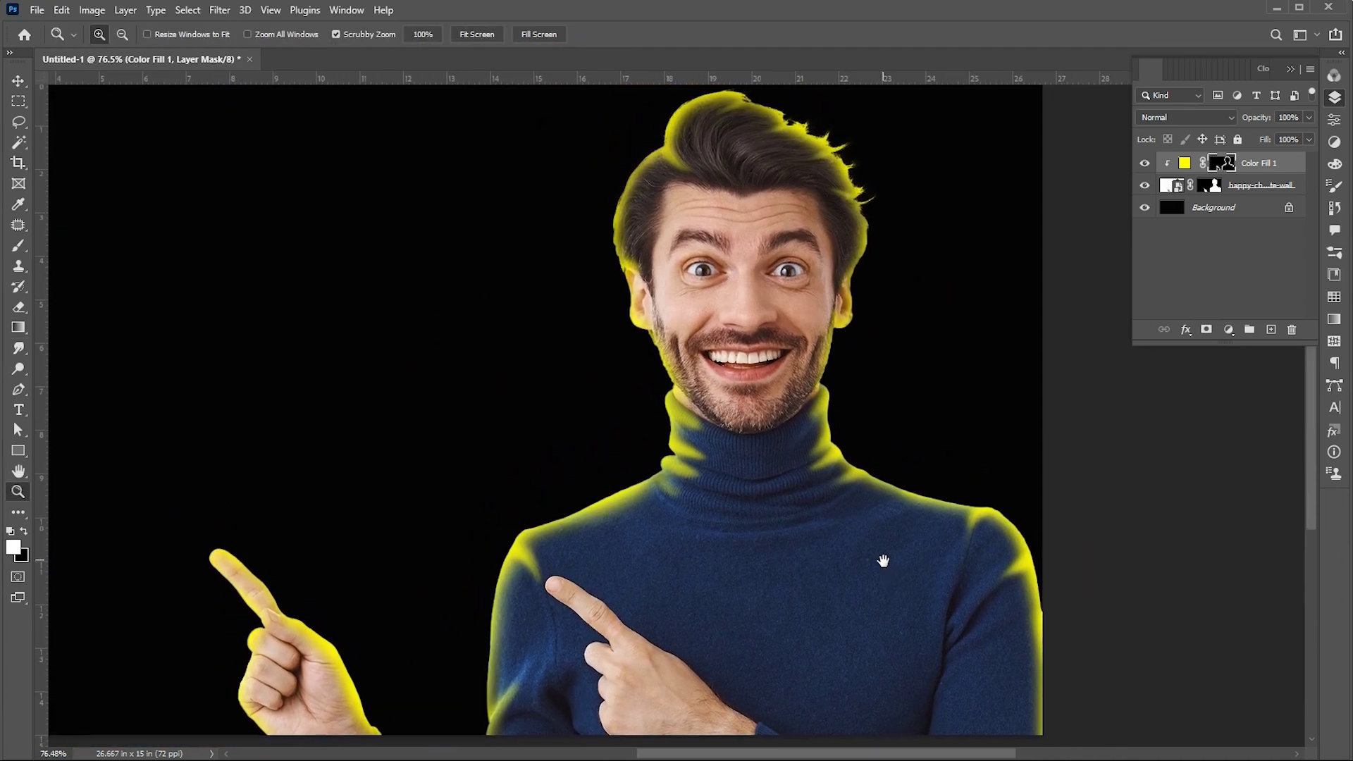
drag(883, 561, 786, 567)
drag(816, 588, 821, 543)
mouse_move(571, 561)
mouse_down()
mouse_move(586, 571)
mouse_move(547, 543)
mouse_move(648, 548)
mouse_up()
click(23, 532)
key(b)
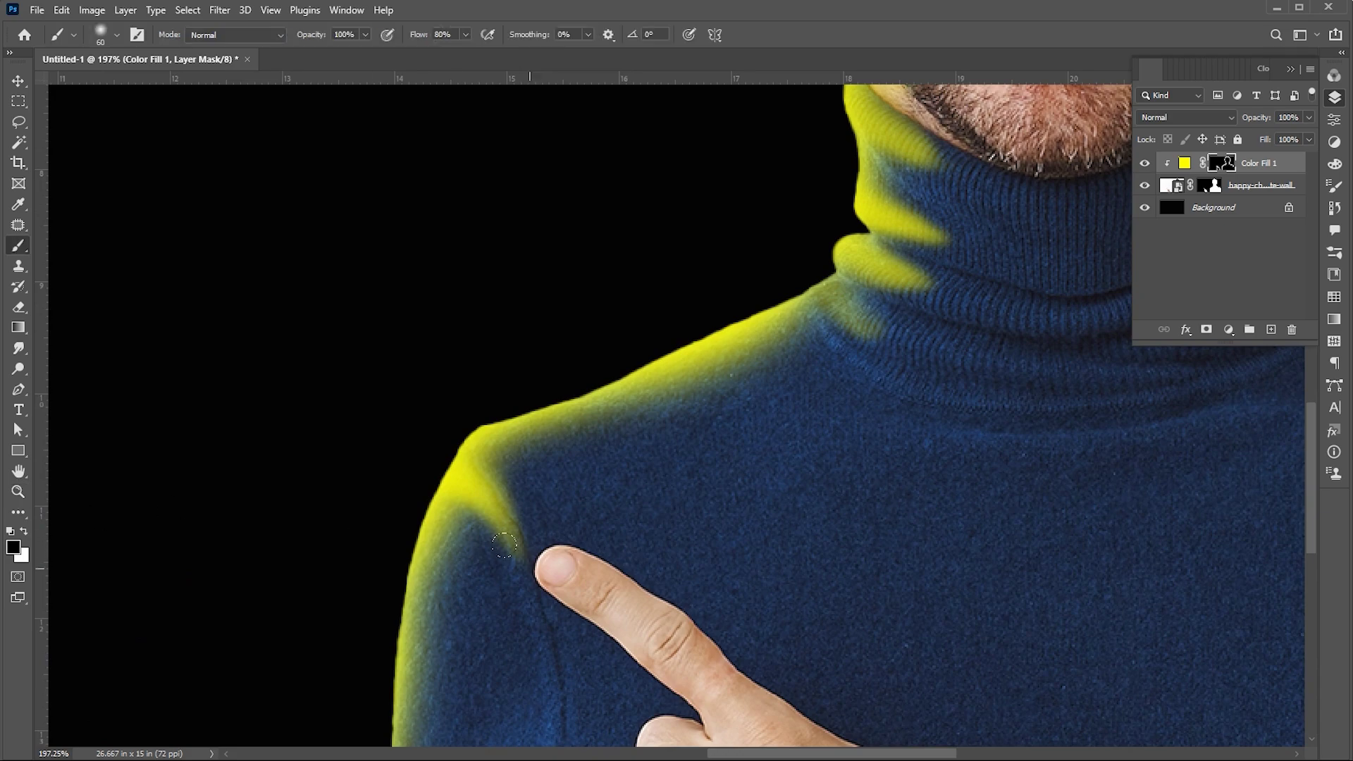
key(z)
drag(496, 535, 534, 545)
key(b)
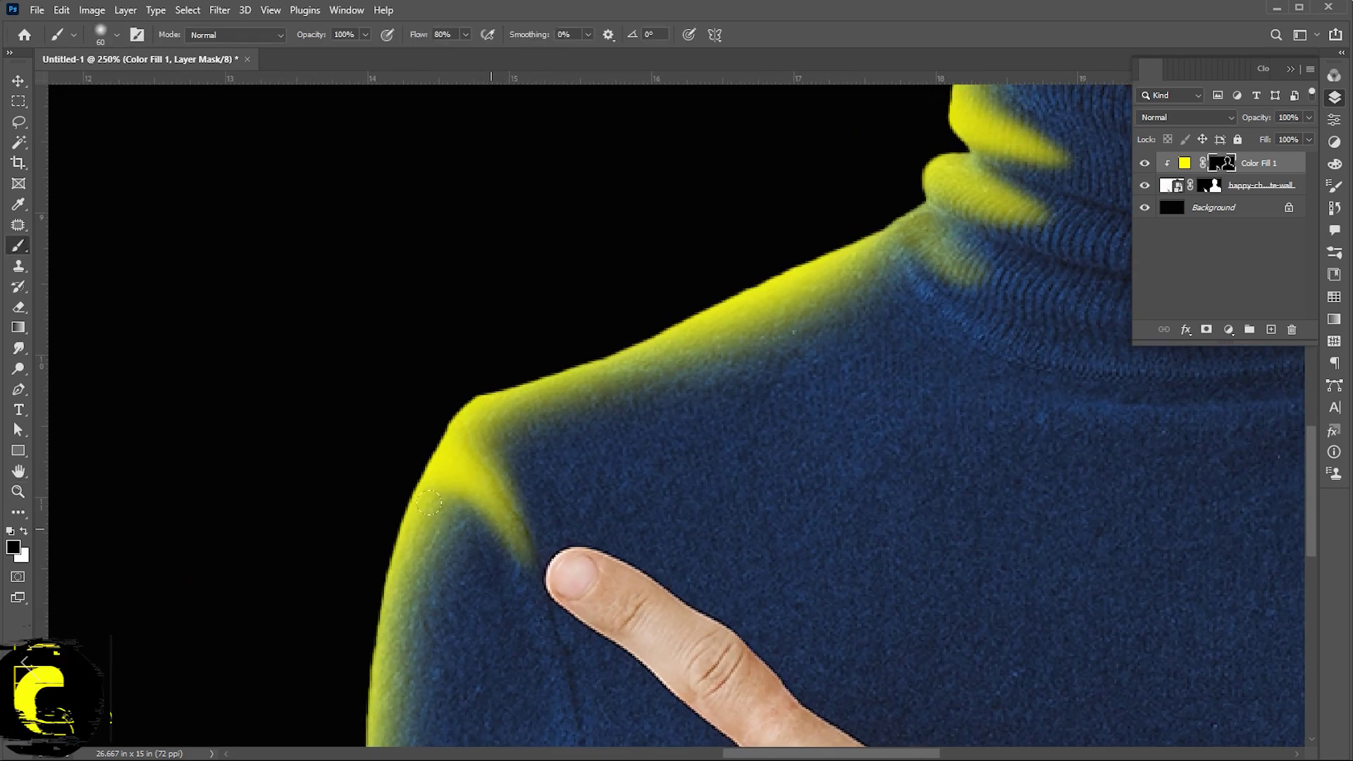
key(bracketleft)
key(bracketleft)
drag(506, 484, 537, 541)
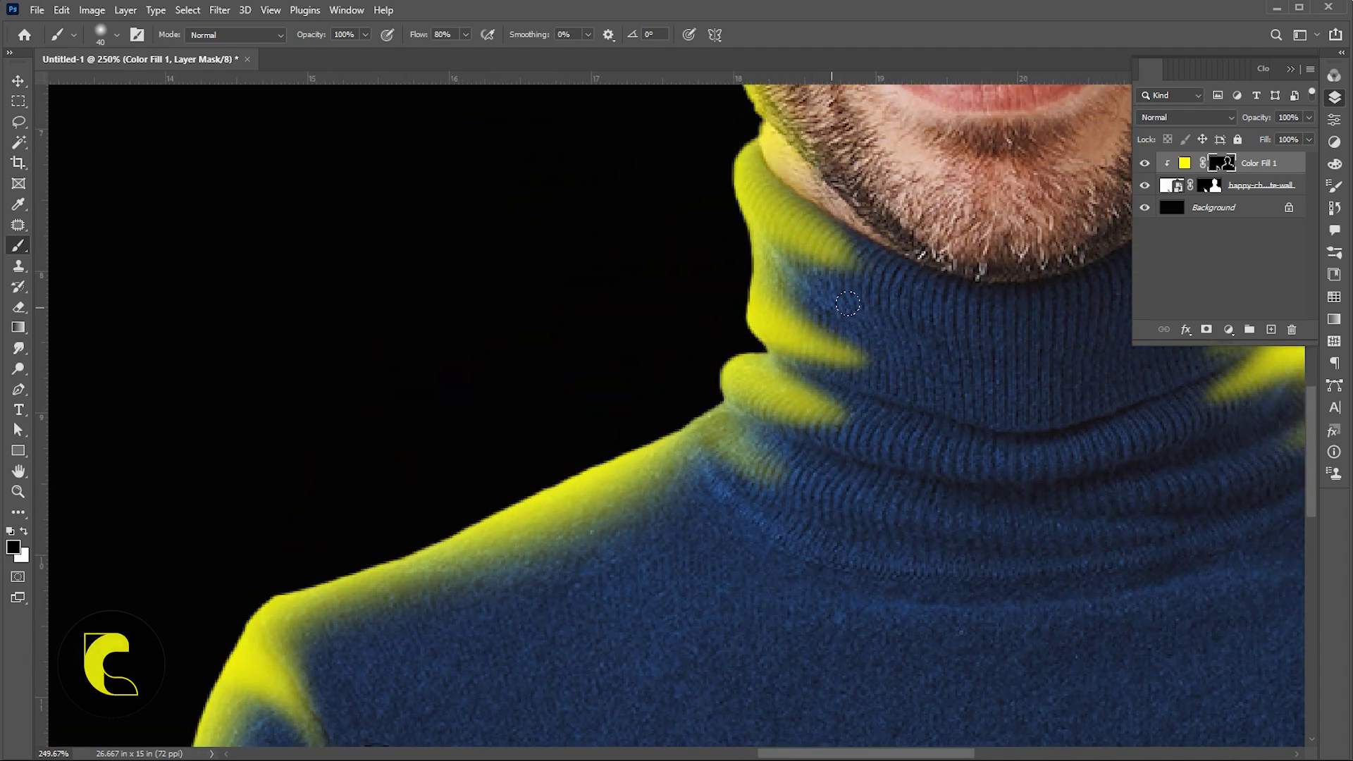
Step: Check the glow around the head and trim it with black between the collar folds on the image's right side
mouse_move(895, 292)
mouse_down()
mouse_move(897, 317)
mouse_move(728, 431)
mouse_up()
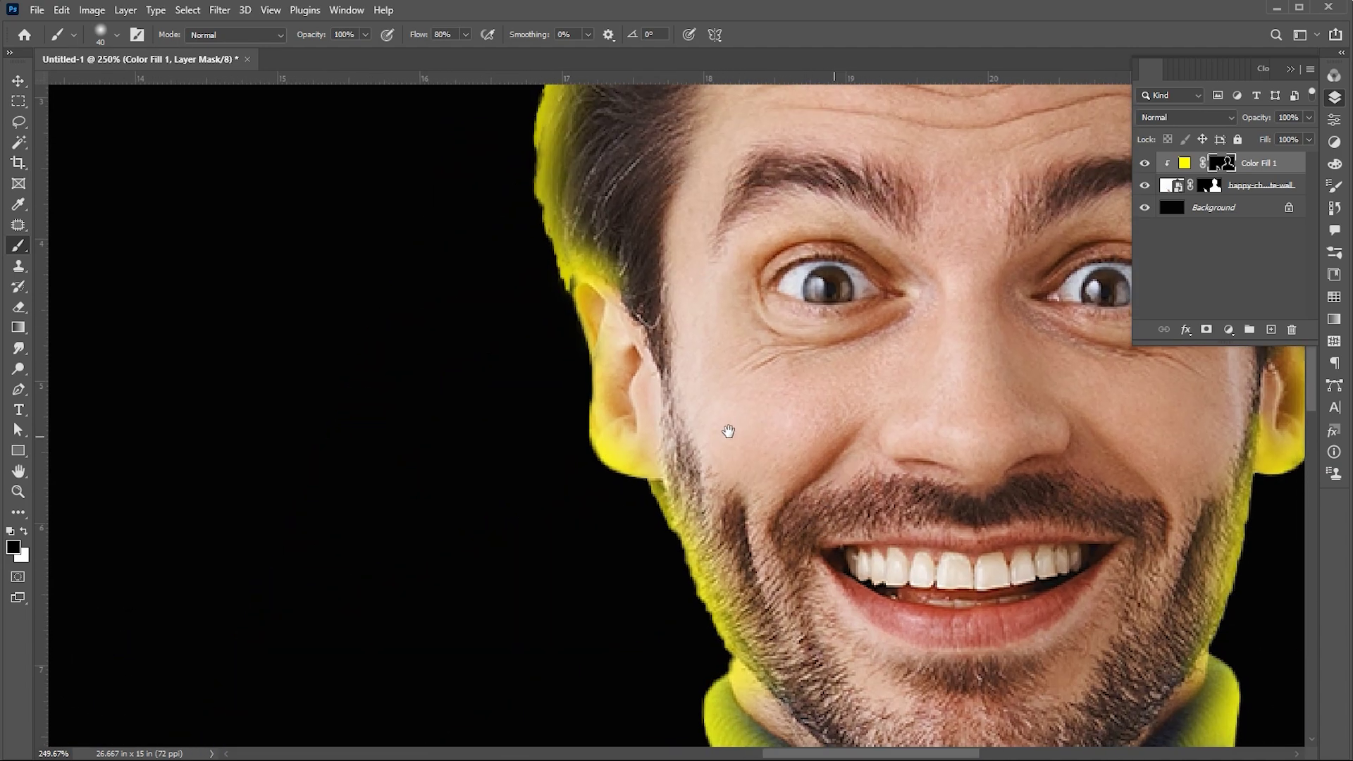
drag(662, 204, 673, 479)
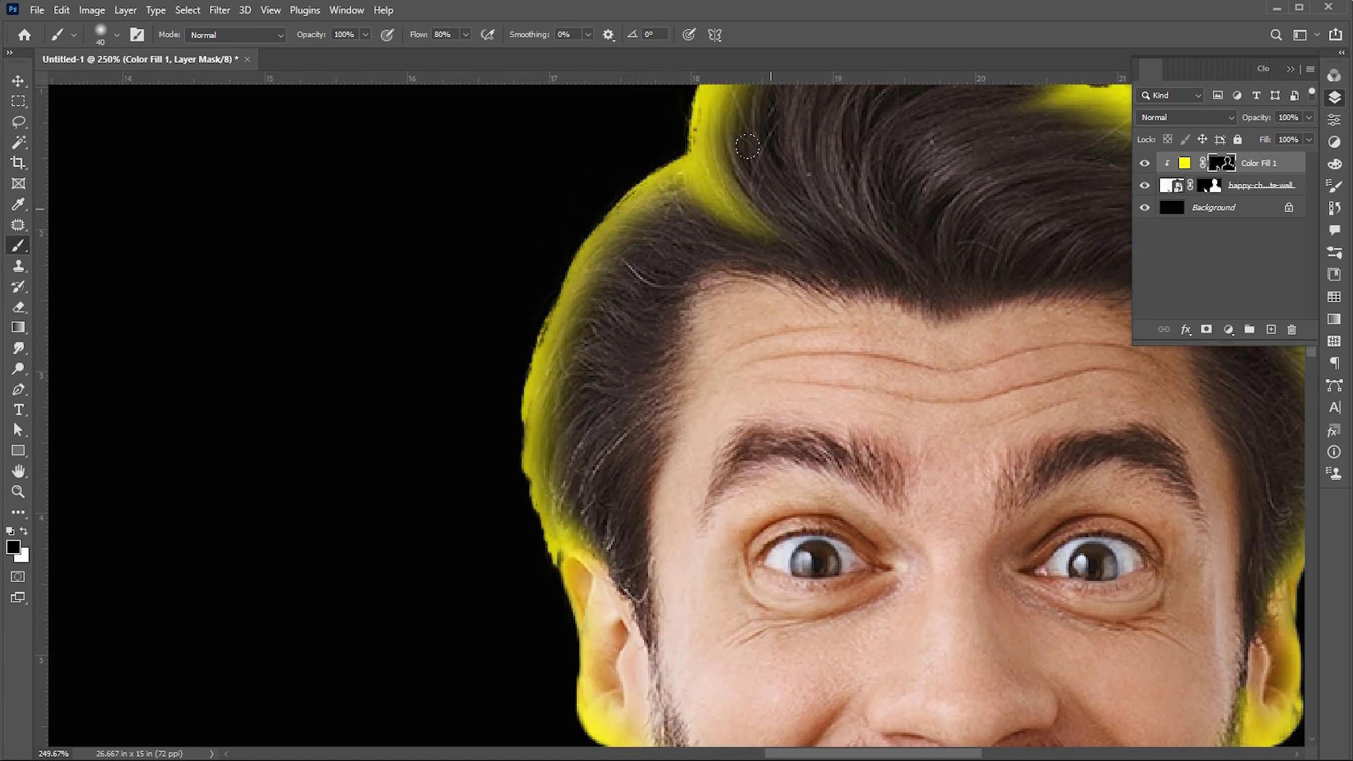
drag(745, 329, 678, 403)
drag(891, 390, 757, 440)
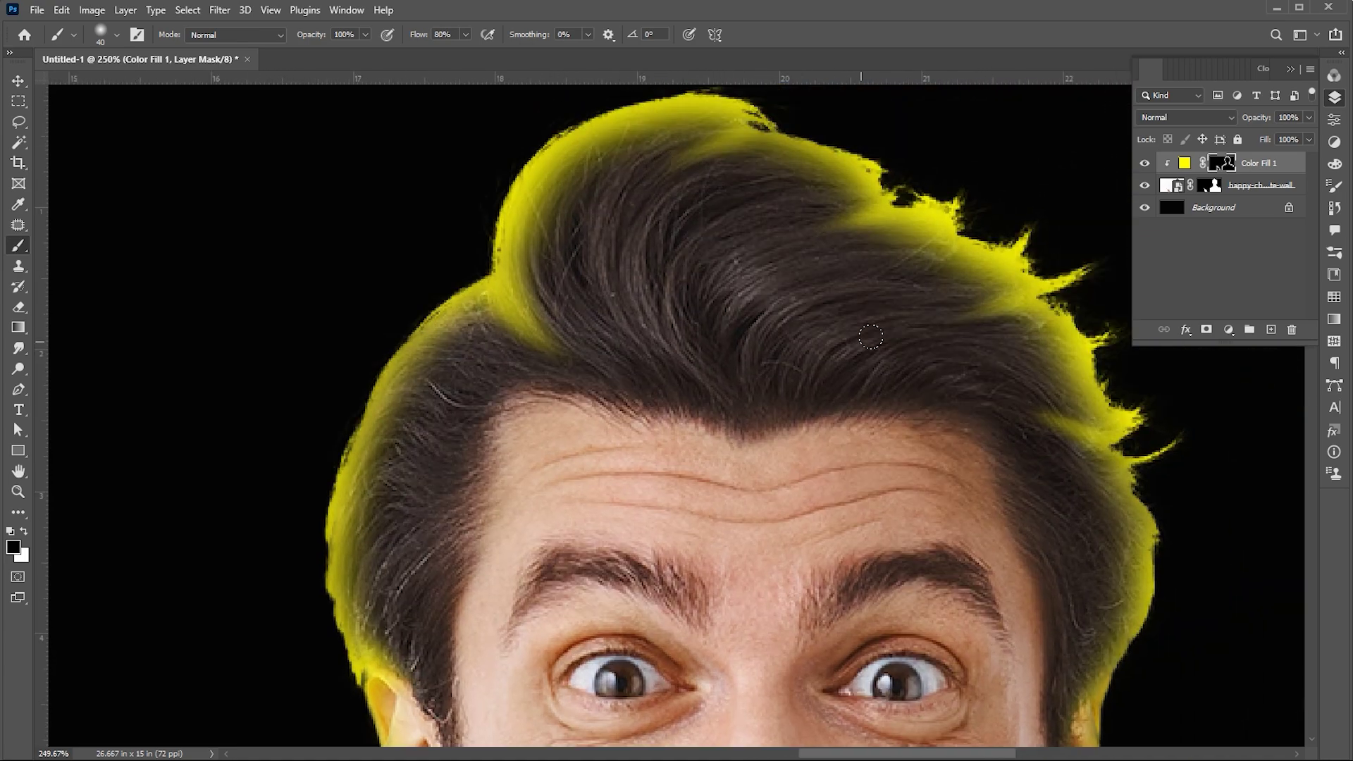
drag(1096, 722, 946, 341)
drag(920, 673, 905, 375)
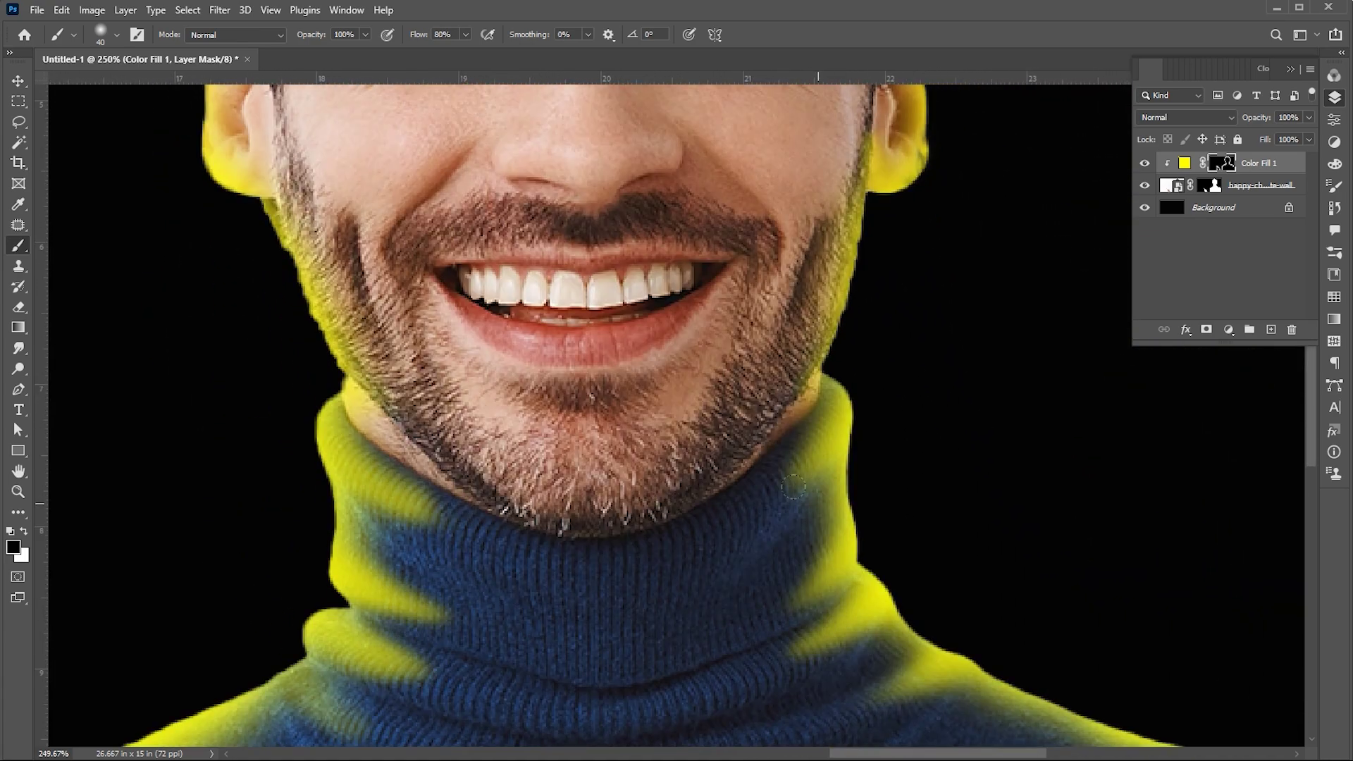
mouse_move(822, 484)
mouse_down()
mouse_move(802, 557)
mouse_move(805, 498)
mouse_move(811, 546)
mouse_up()
mouse_move(879, 608)
mouse_down()
mouse_move(872, 542)
mouse_move(874, 568)
mouse_up()
drag(941, 532, 865, 568)
Step: Trim the glow around the right shoulder seam and sleeve fold with black, and bring the whole composition into view
mouse_move(1260, 672)
mouse_down()
mouse_move(964, 499)
mouse_move(990, 528)
mouse_up()
drag(996, 615, 905, 499)
drag(1068, 481, 1038, 525)
drag(1001, 599, 959, 480)
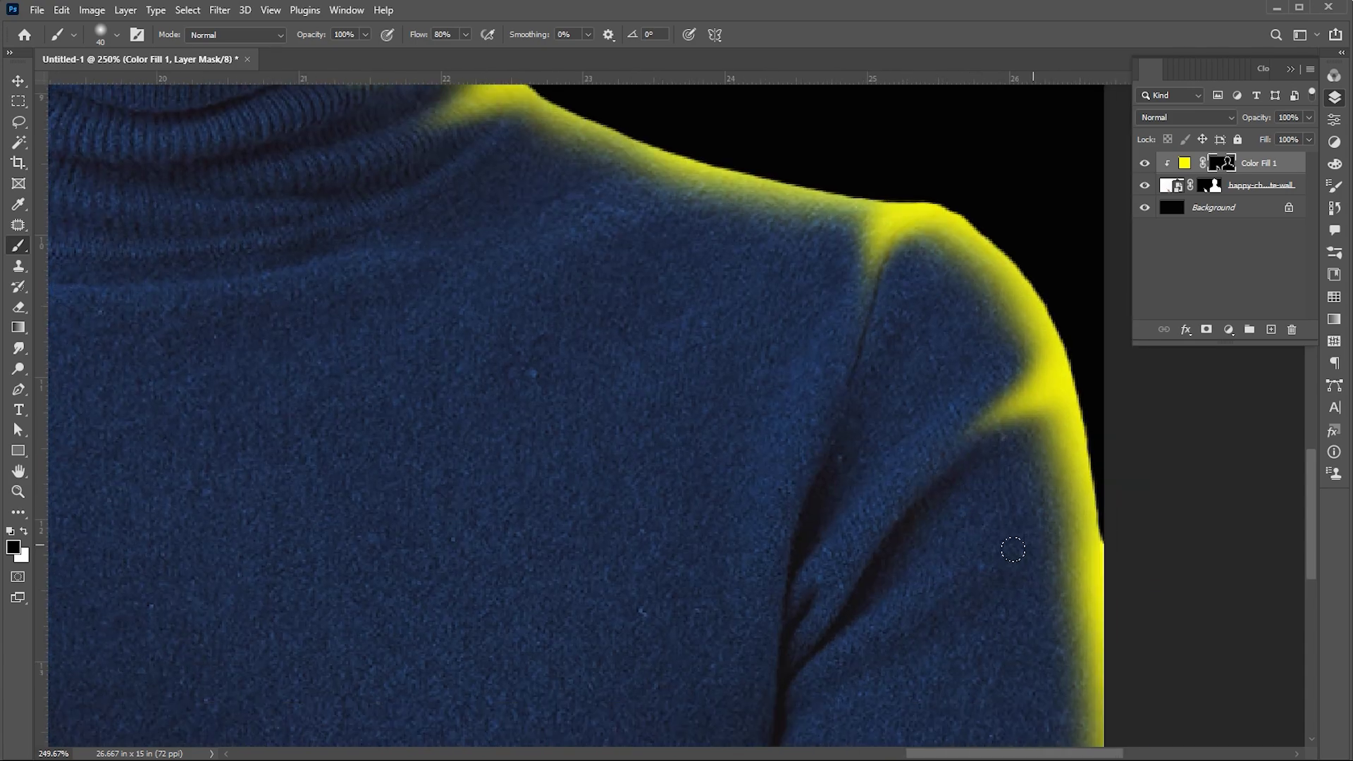
key(ctrl+0)
key(v)
key(z)
drag(997, 553, 918, 539)
key(v)
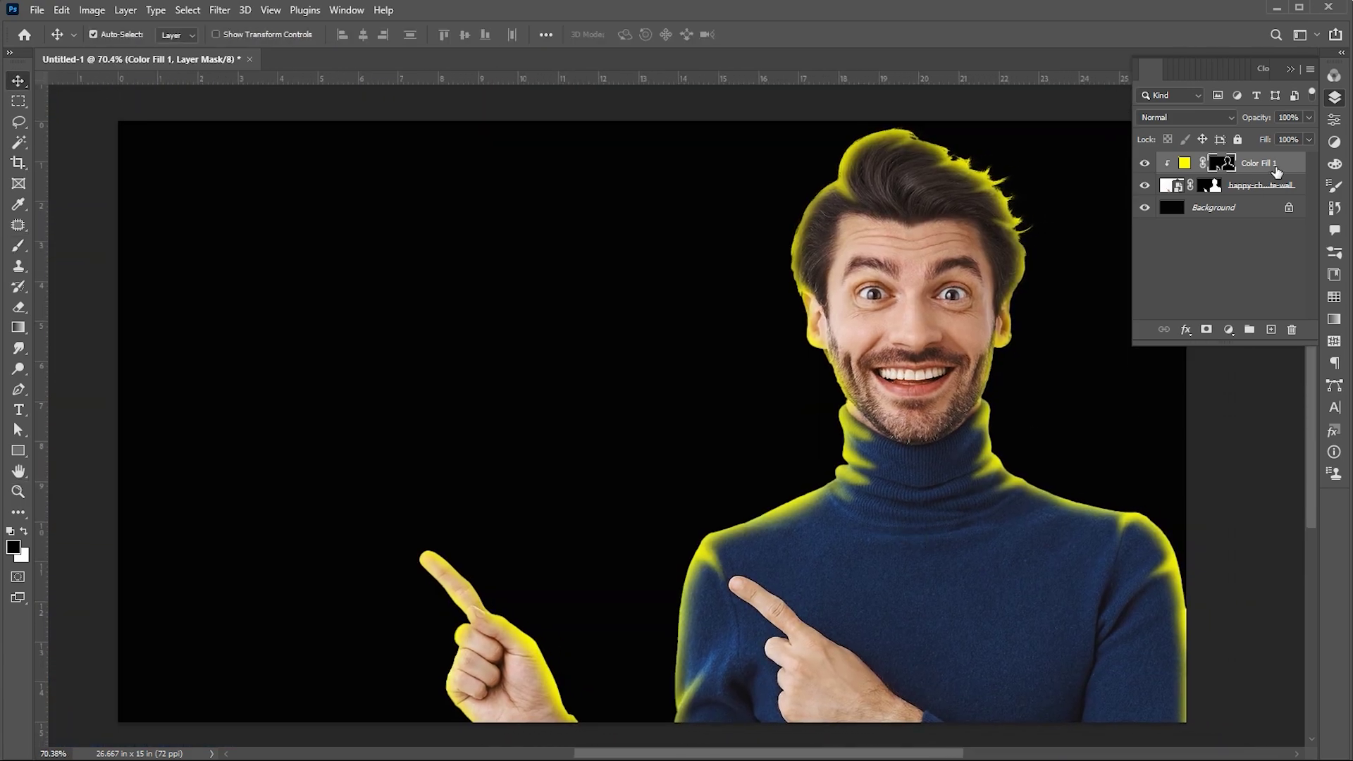
Step: Add a white (#ffffff) Solid Color fill layer above the yellow fill
click(1228, 329)
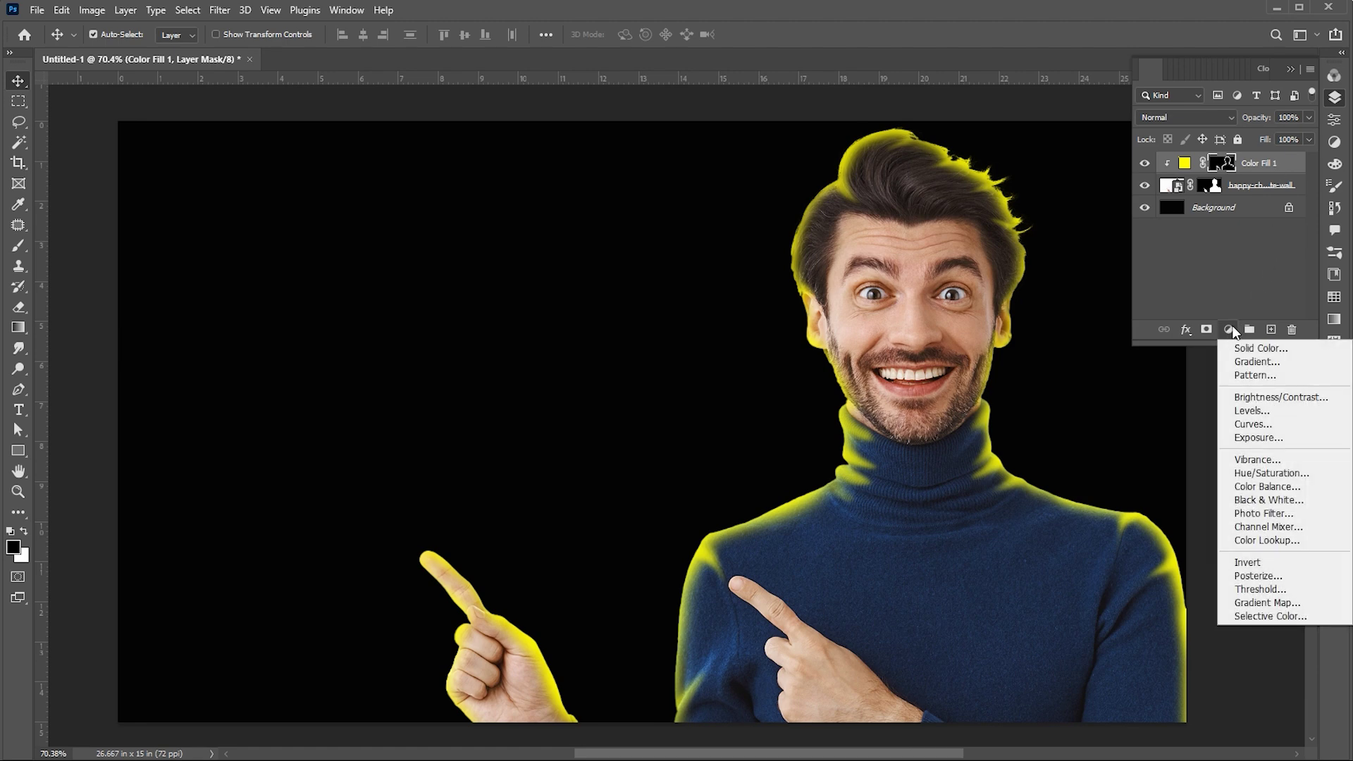
click(1235, 350)
drag(1036, 236, 953, 167)
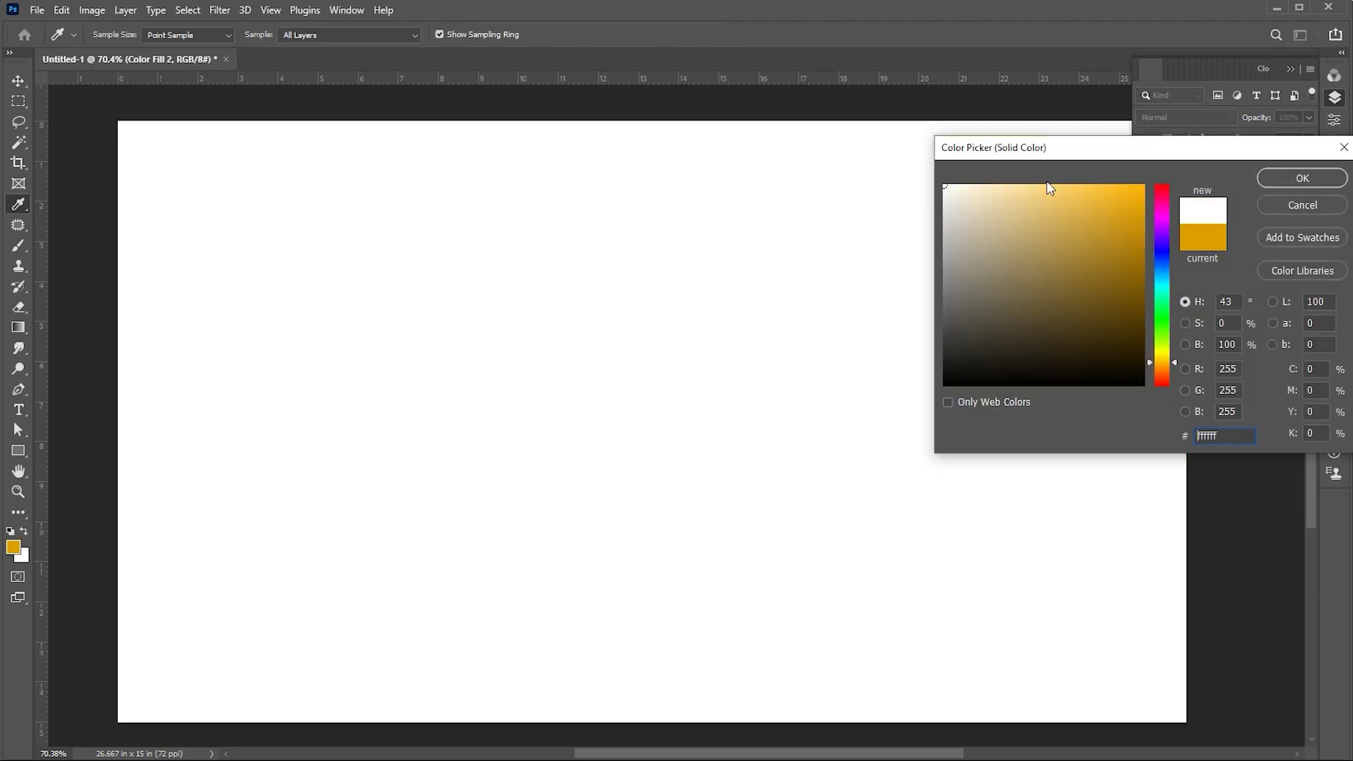
click(1292, 180)
Step: Clip the white fill to the man's layer and invert its layer mask to black
right_click(1226, 164)
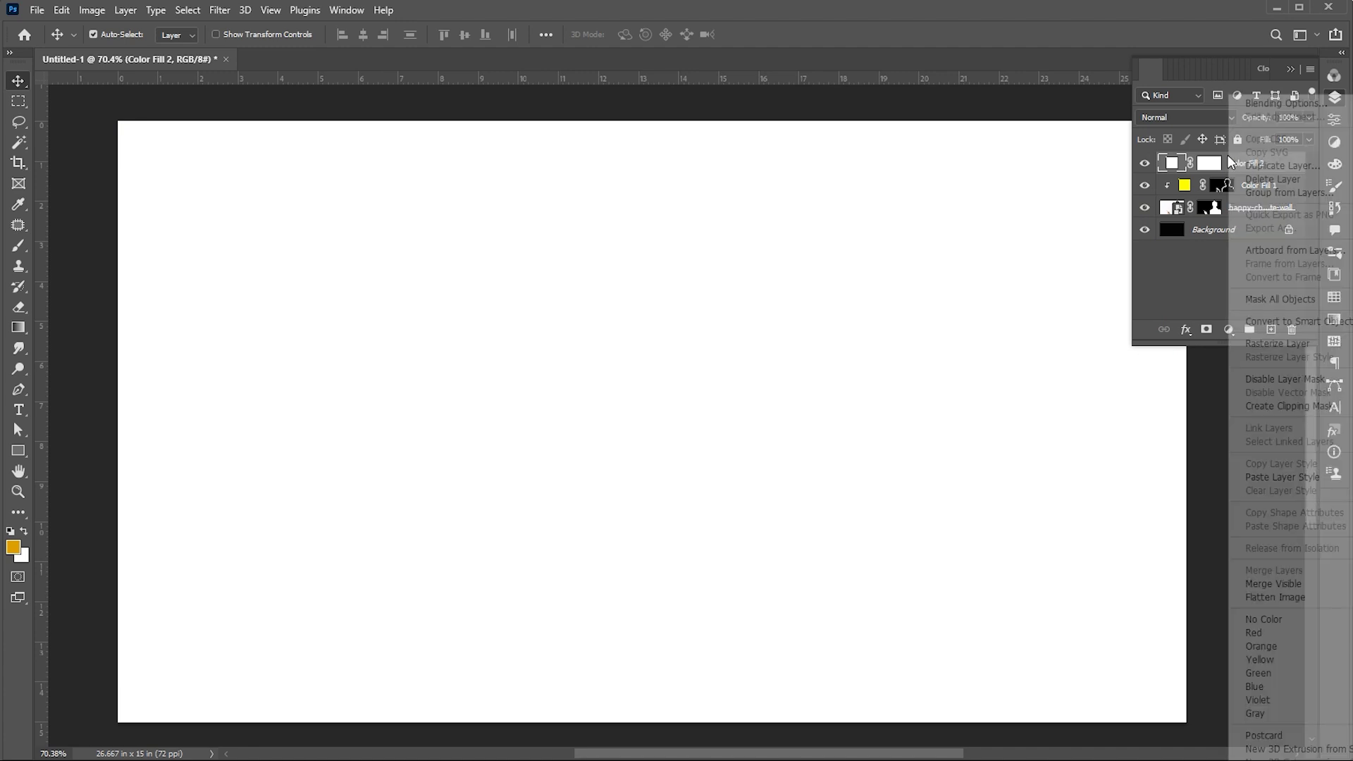
click(1289, 406)
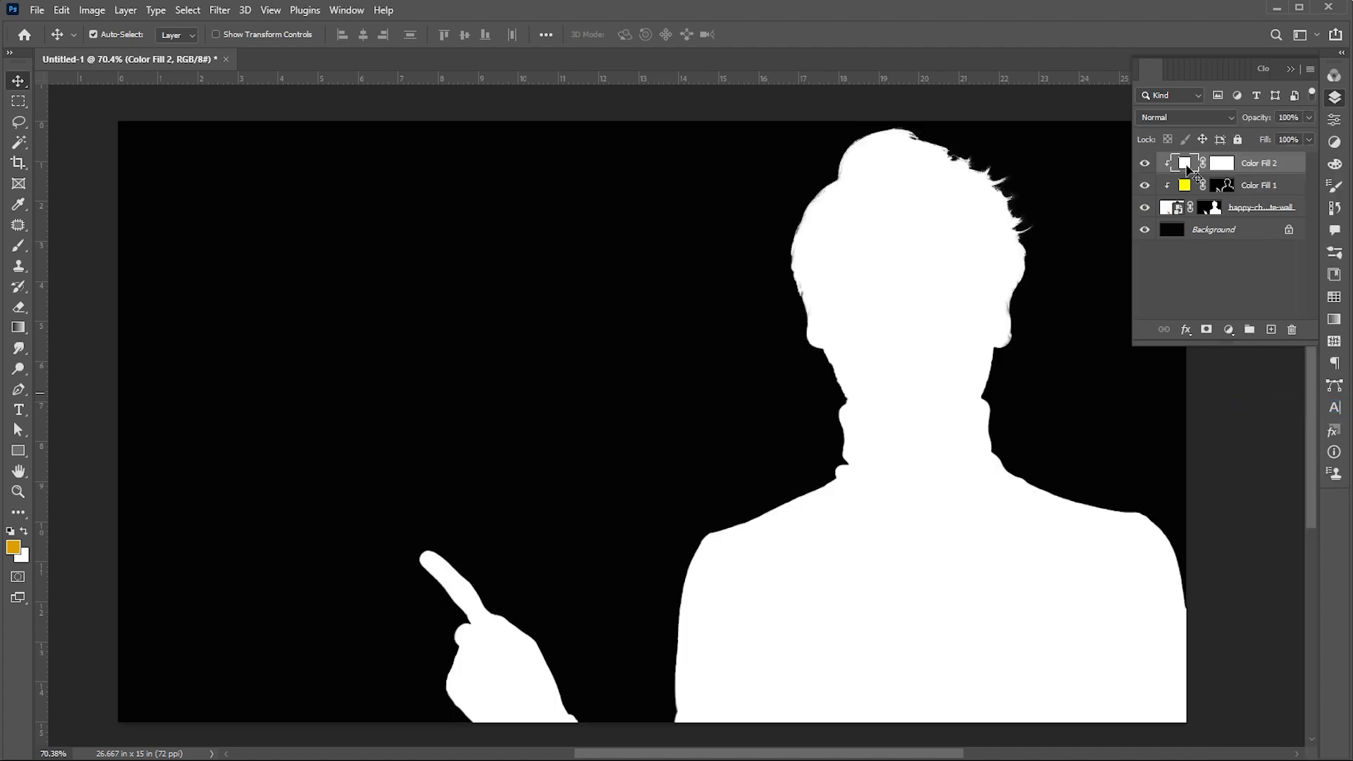
click(1223, 171)
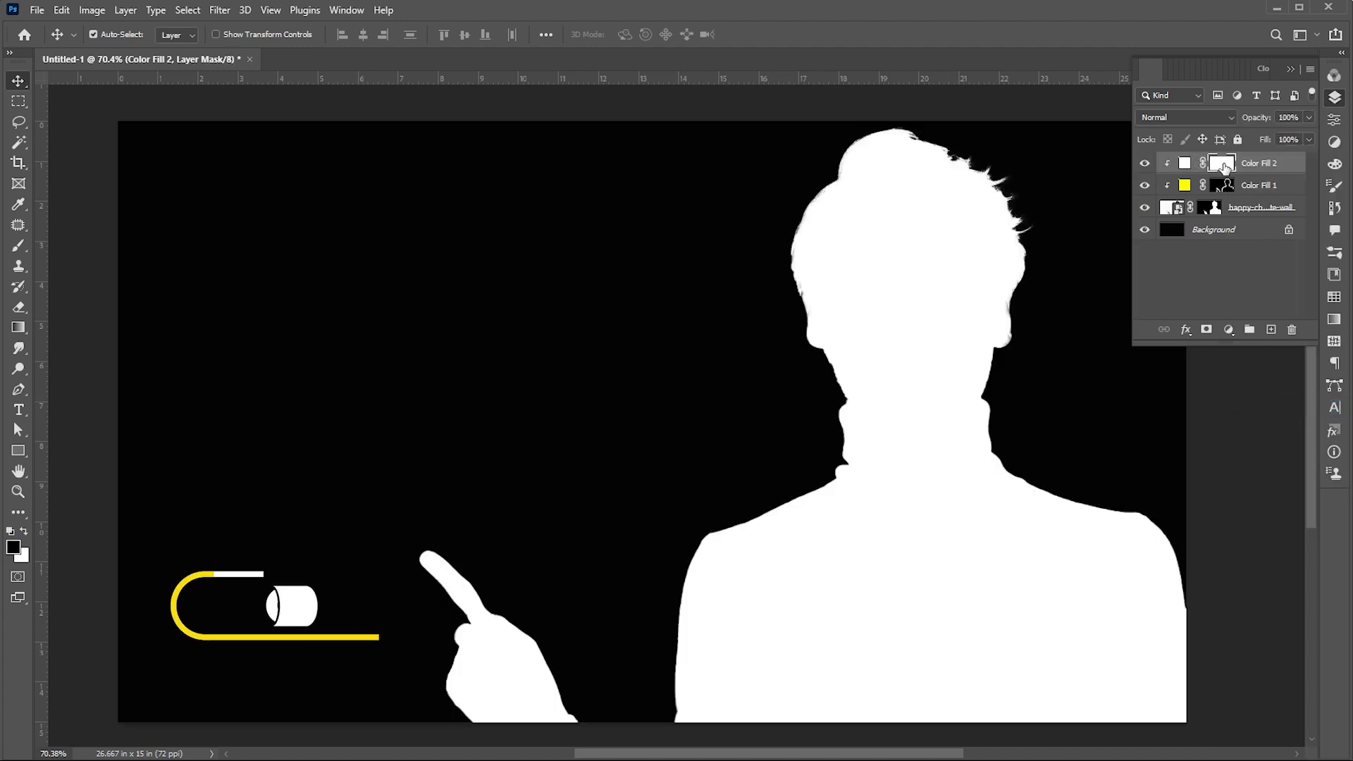
key(ctrl+i)
Step: Paint white on the white fill's mask with a 40 px soft brush along the edges of the curled fingers
key(z)
click(574, 640)
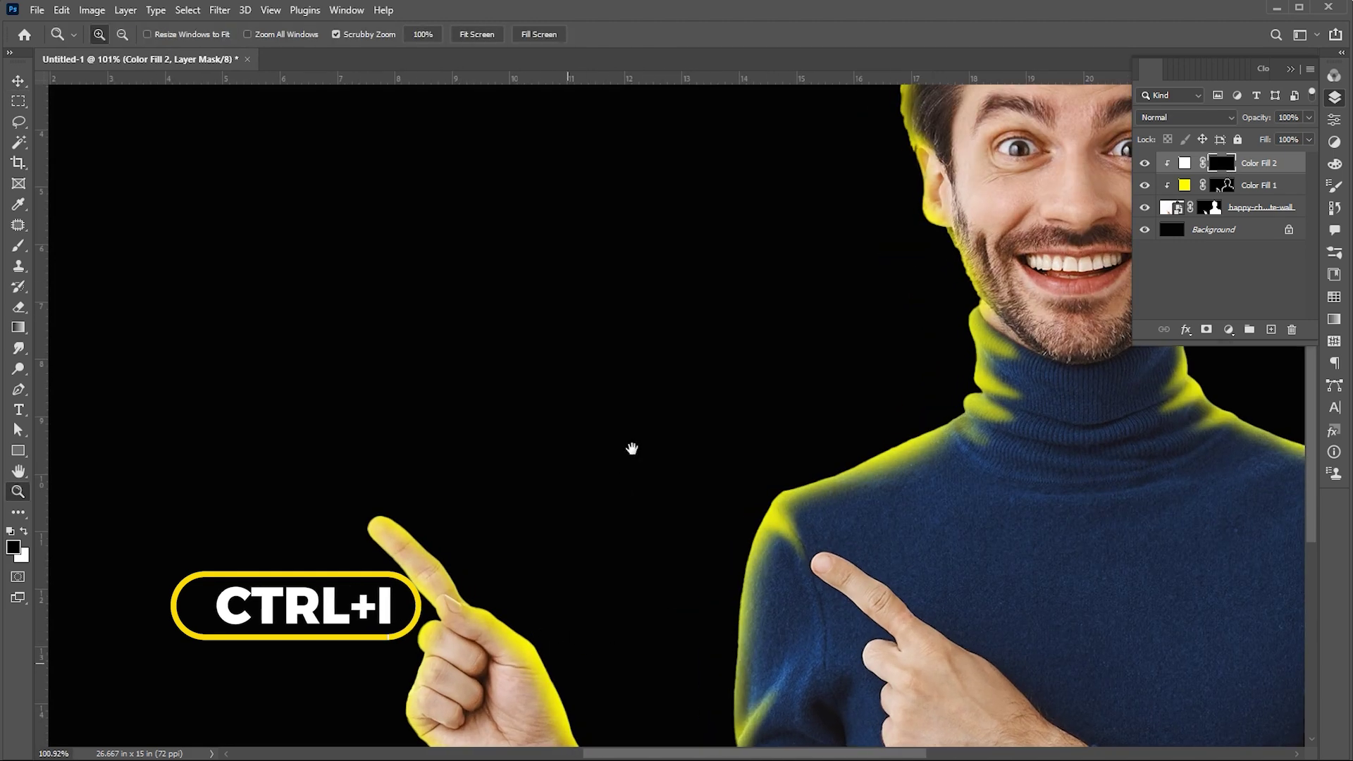
drag(631, 449, 701, 222)
drag(541, 462, 611, 479)
key(b)
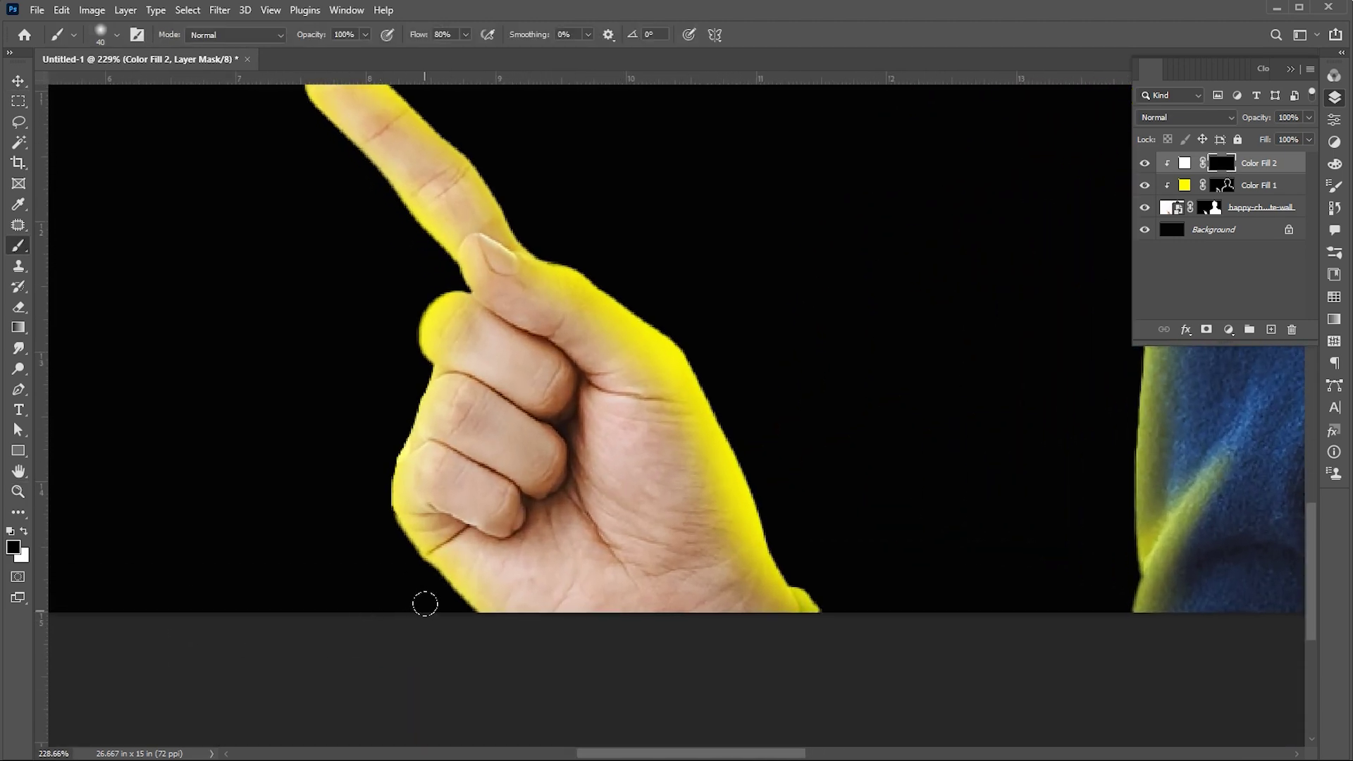
click(23, 534)
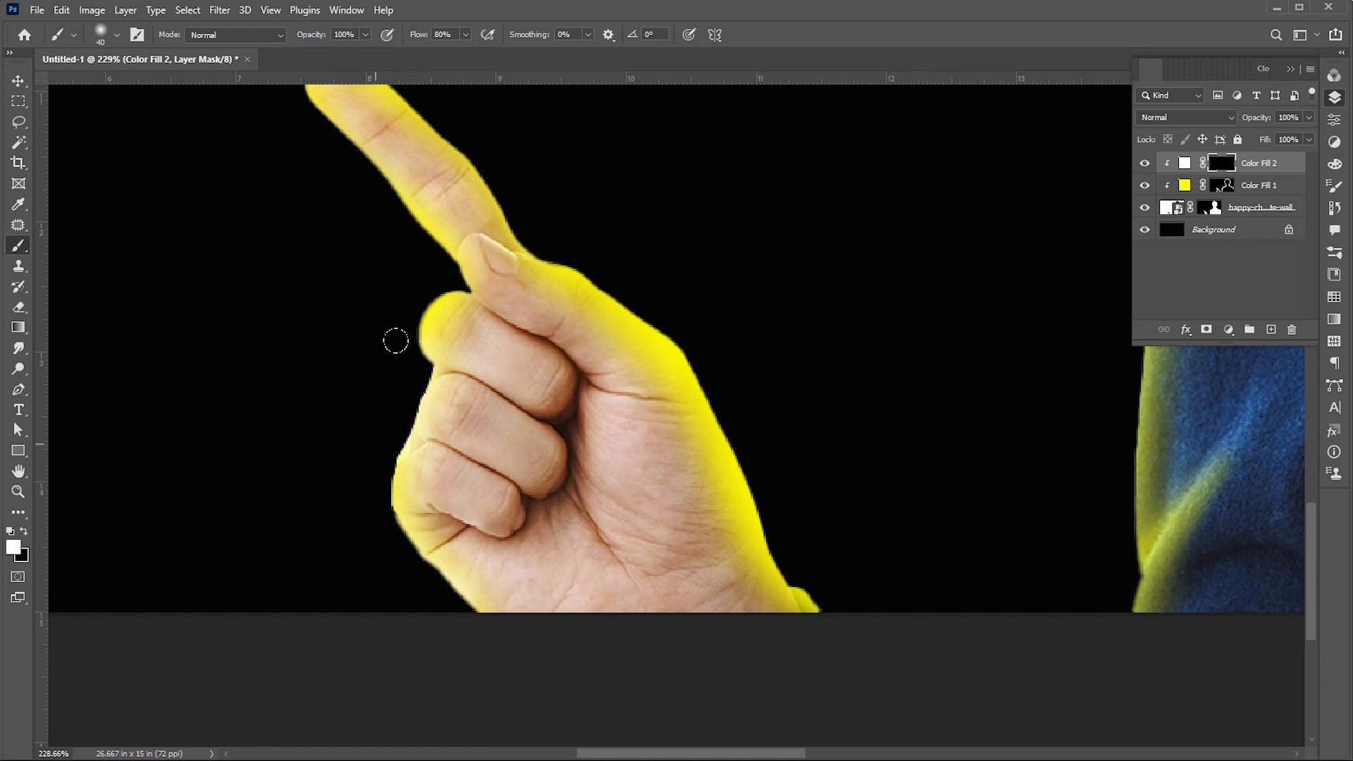
click(427, 322)
drag(476, 312, 518, 522)
click(459, 427)
click(377, 334)
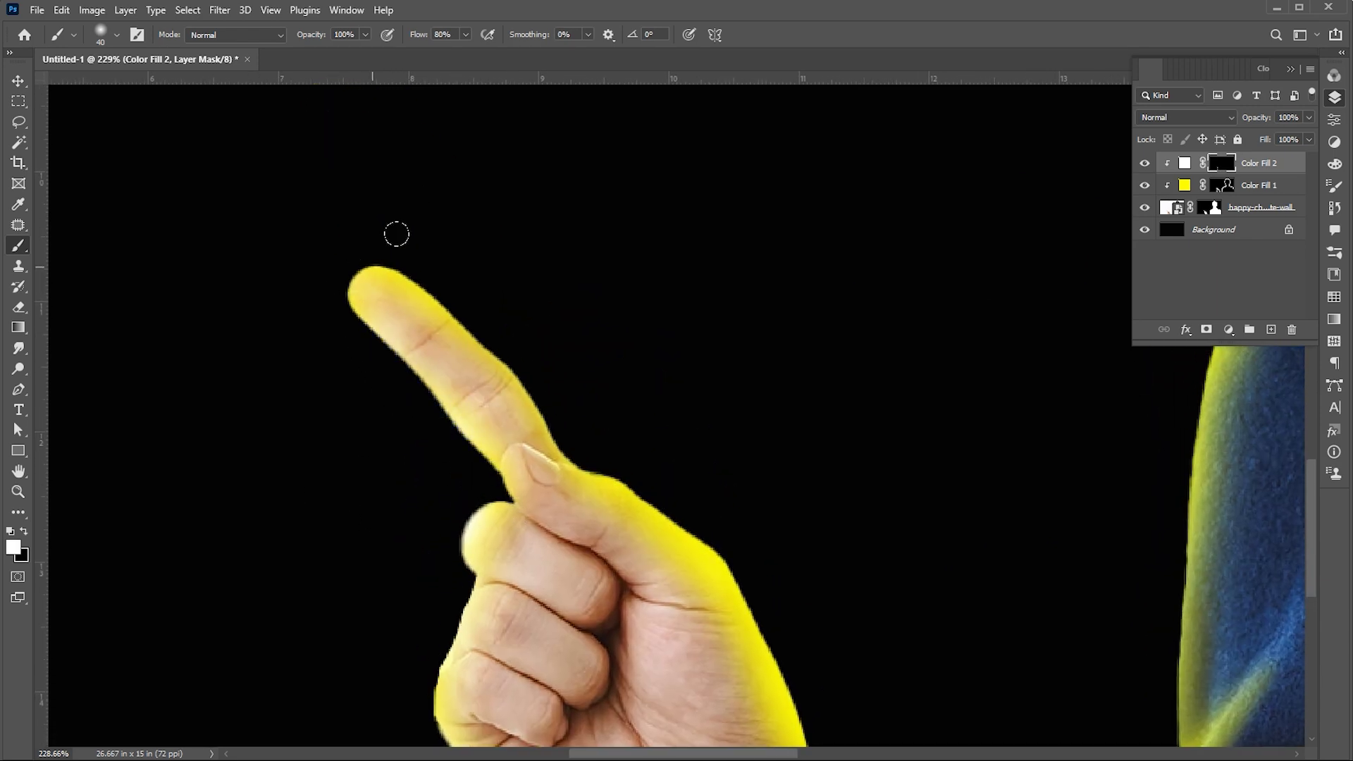
Step: Reveal white highlights along the pointing finger and the outer edge of the same hand
drag(428, 275, 528, 398)
drag(634, 479, 736, 567)
mouse_move(766, 634)
mouse_down()
mouse_move(562, 505)
mouse_move(608, 605)
mouse_up()
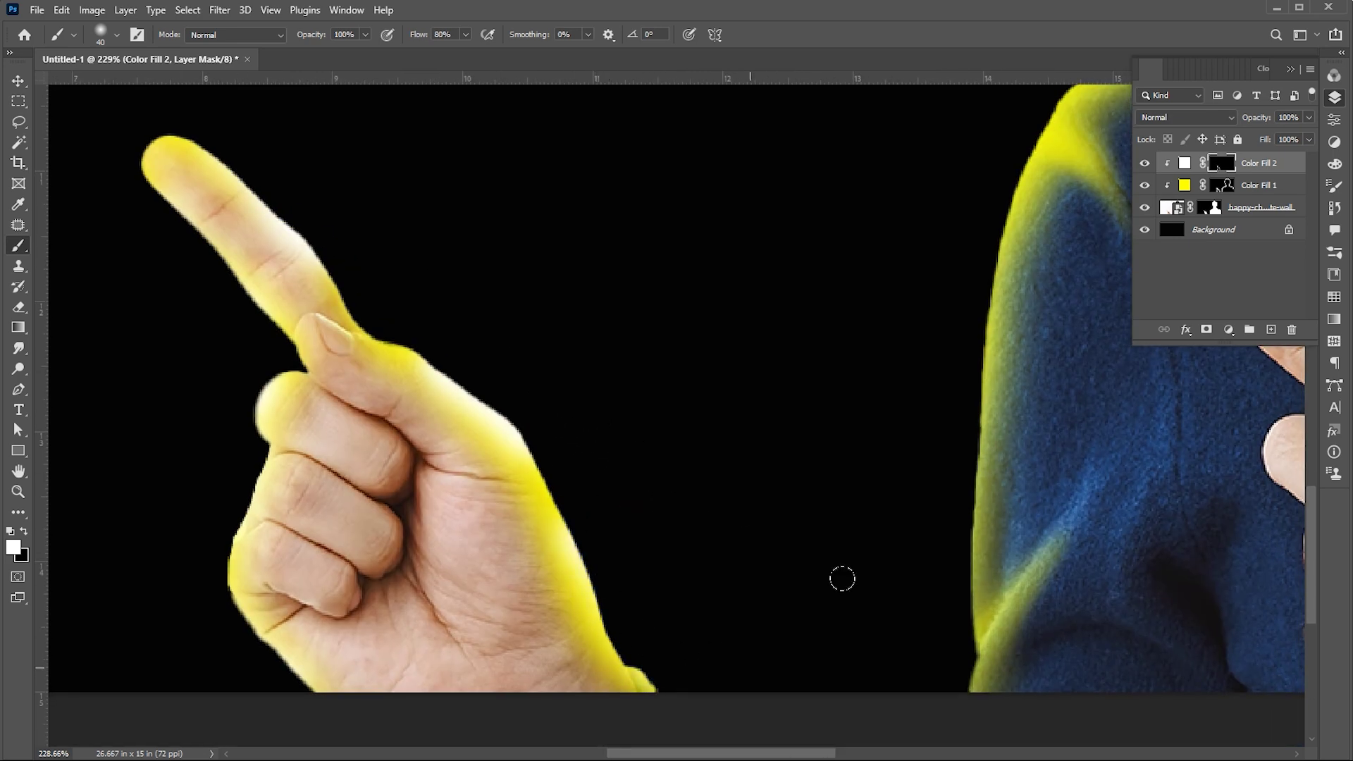
Step: Paint white highlights along the sleeve, shoulder, collar and hair edges on the image's left side of the man
drag(942, 535, 780, 634)
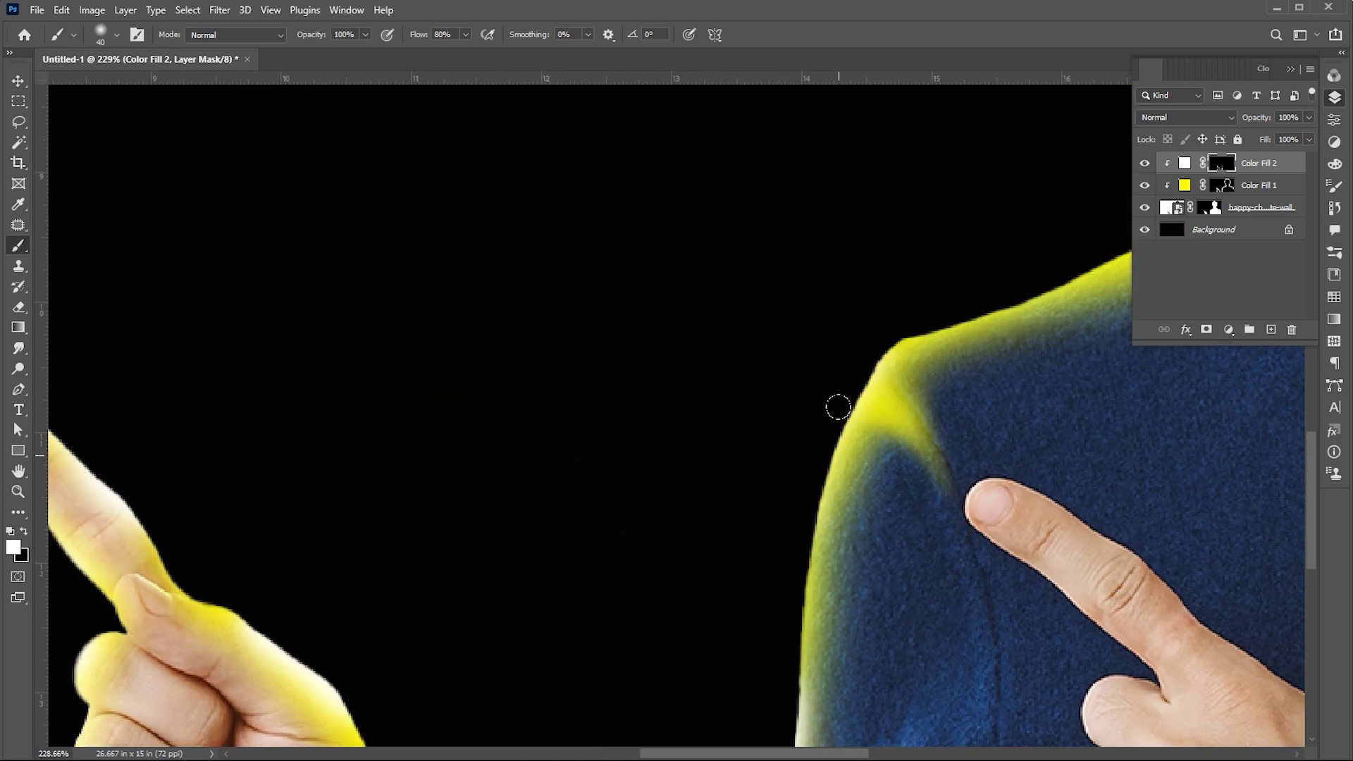
drag(838, 408, 625, 559)
mouse_move(649, 477)
mouse_down()
mouse_move(577, 502)
mouse_move(733, 454)
mouse_up()
mouse_move(800, 398)
mouse_down()
mouse_move(821, 310)
mouse_move(694, 477)
mouse_move(729, 392)
mouse_move(687, 279)
mouse_up()
mouse_move(652, 177)
mouse_down()
mouse_move(649, 408)
mouse_move(608, 374)
mouse_up()
mouse_move(555, 213)
mouse_down()
mouse_move(552, 438)
mouse_move(567, 300)
mouse_up()
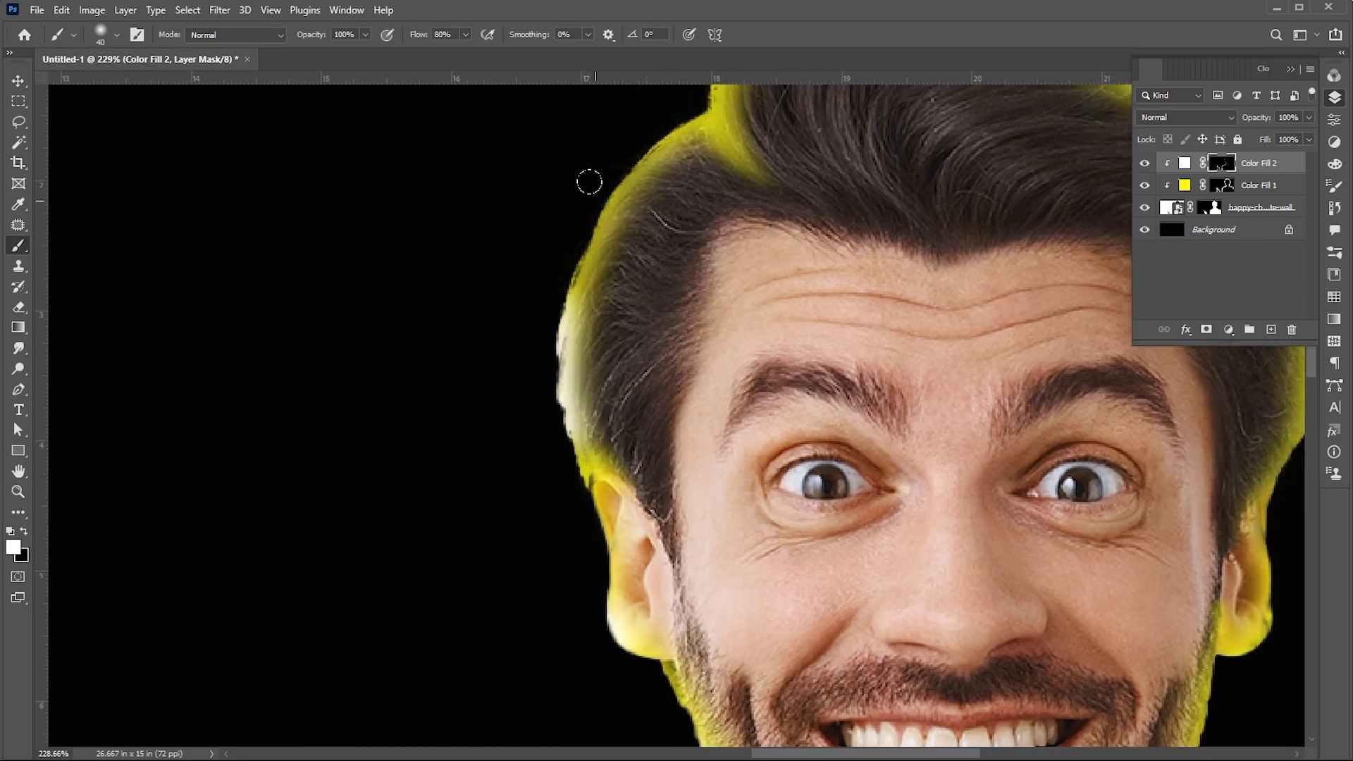
mouse_move(668, 109)
mouse_down()
mouse_move(517, 356)
mouse_move(629, 233)
mouse_up()
Step: Paint white highlights along the hair, collar and shoulder edges on the image's right side of the man
drag(962, 266, 781, 253)
mouse_move(795, 287)
mouse_down()
mouse_move(871, 337)
mouse_move(1006, 531)
mouse_move(937, 209)
mouse_move(949, 516)
mouse_move(853, 252)
mouse_move(767, 453)
mouse_move(780, 206)
mouse_move(716, 311)
mouse_move(601, 243)
mouse_move(642, 292)
mouse_up()
mouse_move(916, 359)
mouse_down()
mouse_move(987, 399)
mouse_move(874, 245)
mouse_up()
mouse_move(913, 310)
mouse_down()
mouse_move(961, 387)
mouse_move(962, 430)
mouse_up()
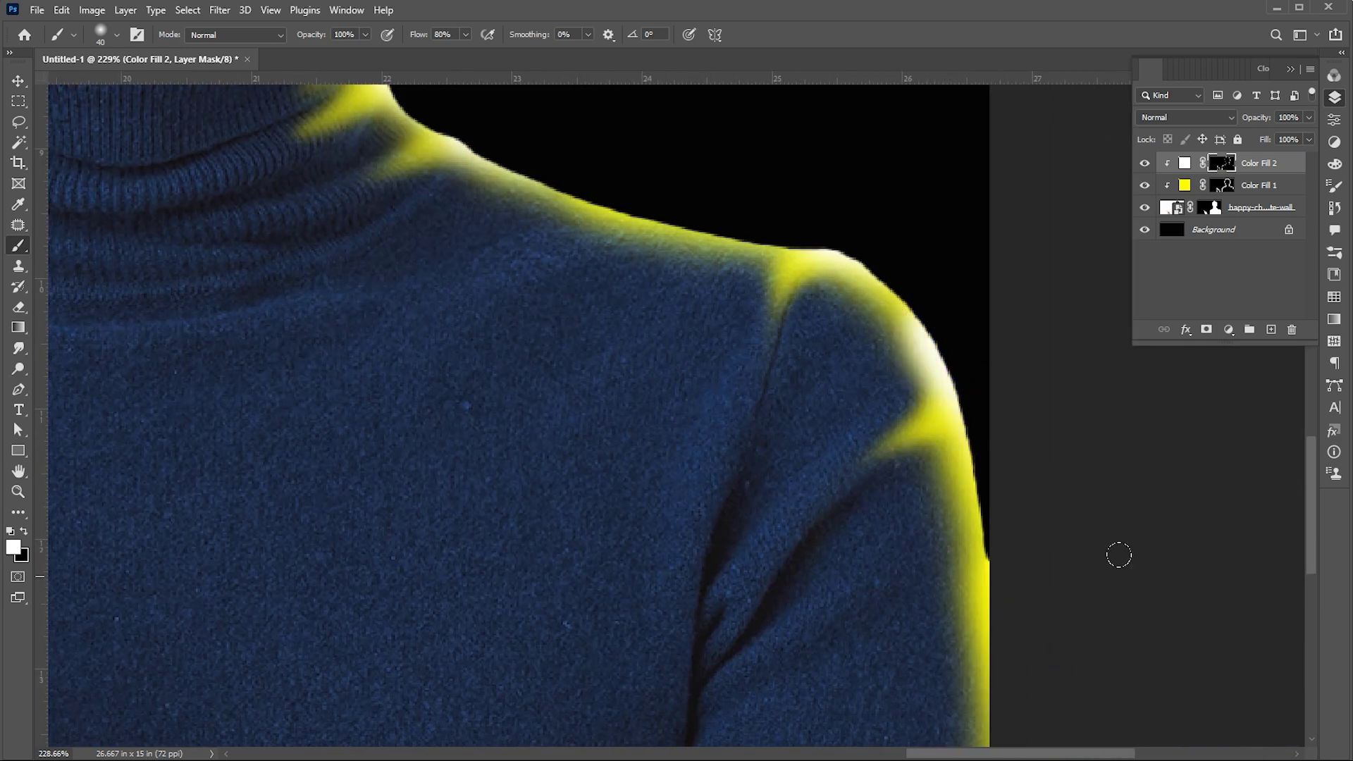
Step: Set the white fill's blend mode to Overlay and compare the whole image with the layer hidden and shown
key(ctrl+0)
key(z)
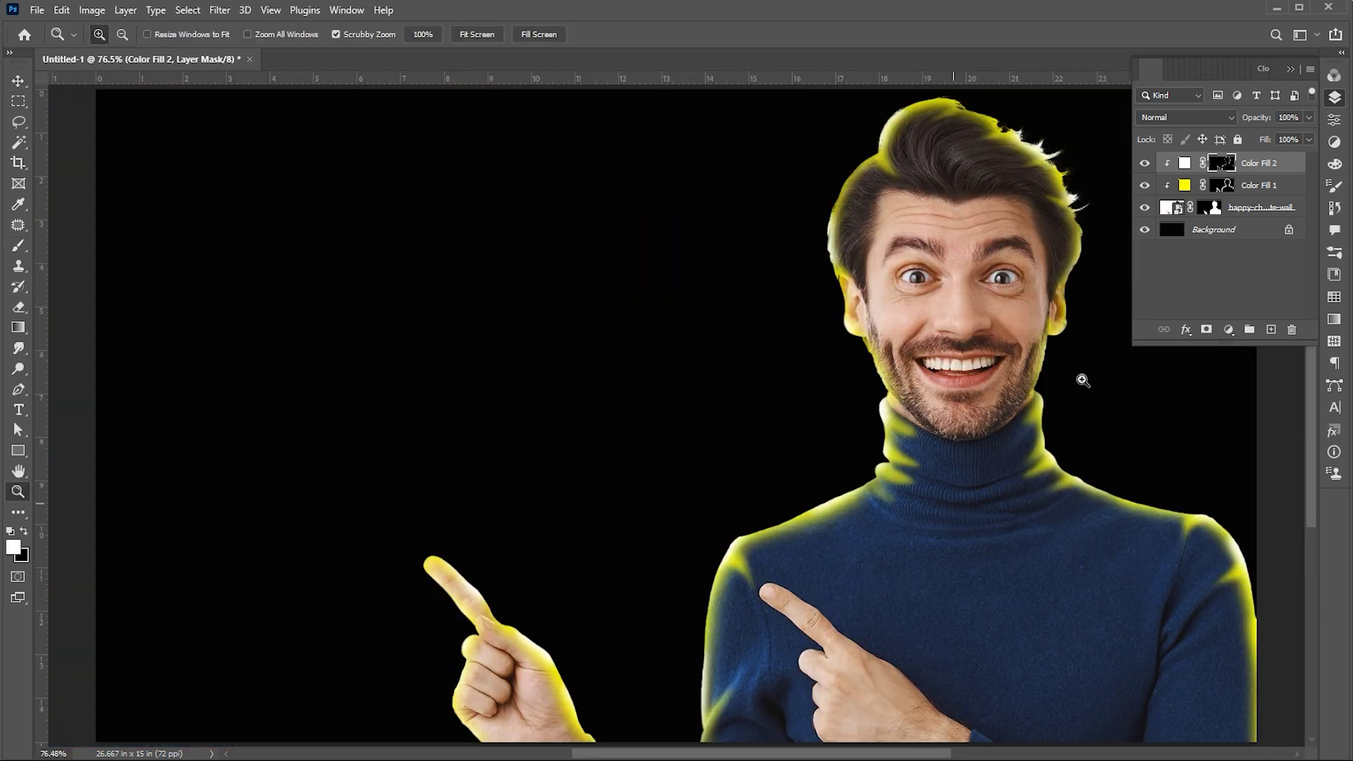
key(v)
click(1198, 118)
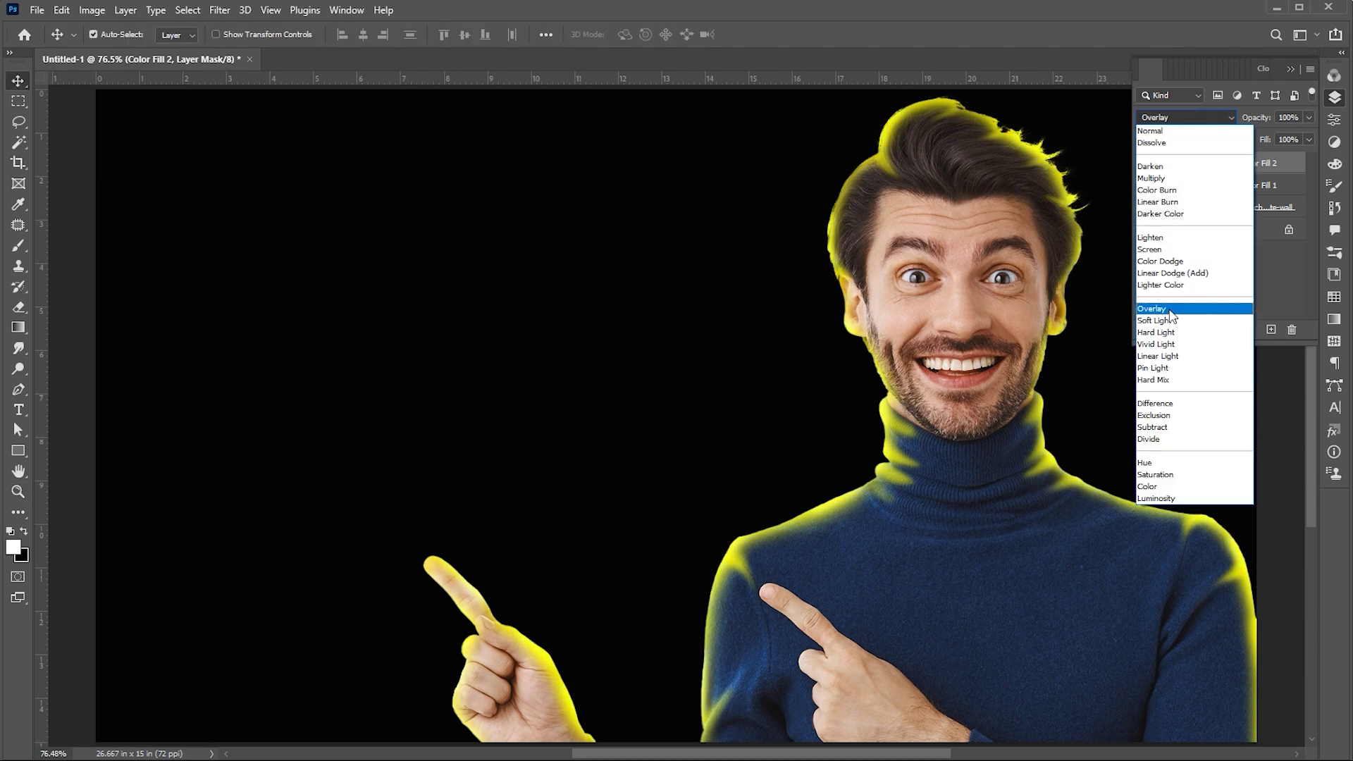
click(1172, 309)
click(1144, 163)
click(1144, 163)
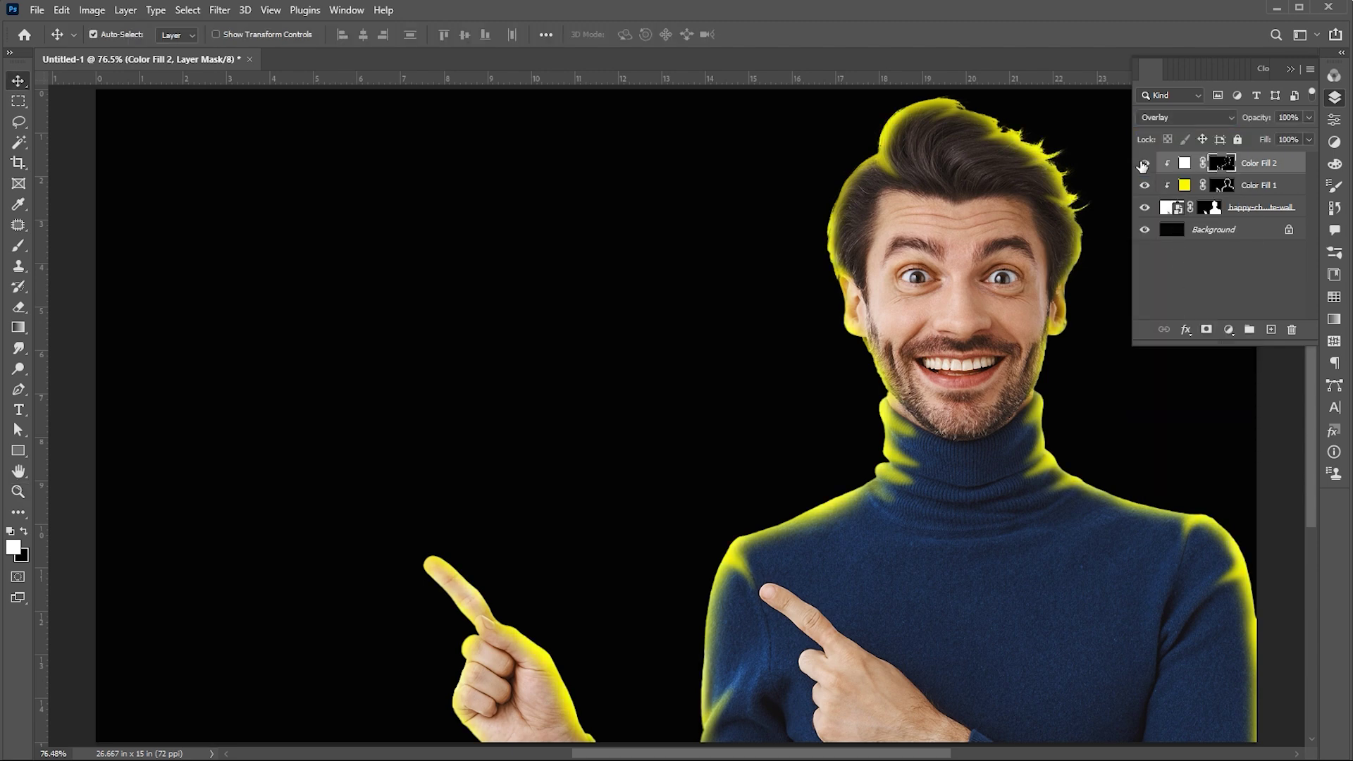
key(z)
scroll(791, 417, down, 2)
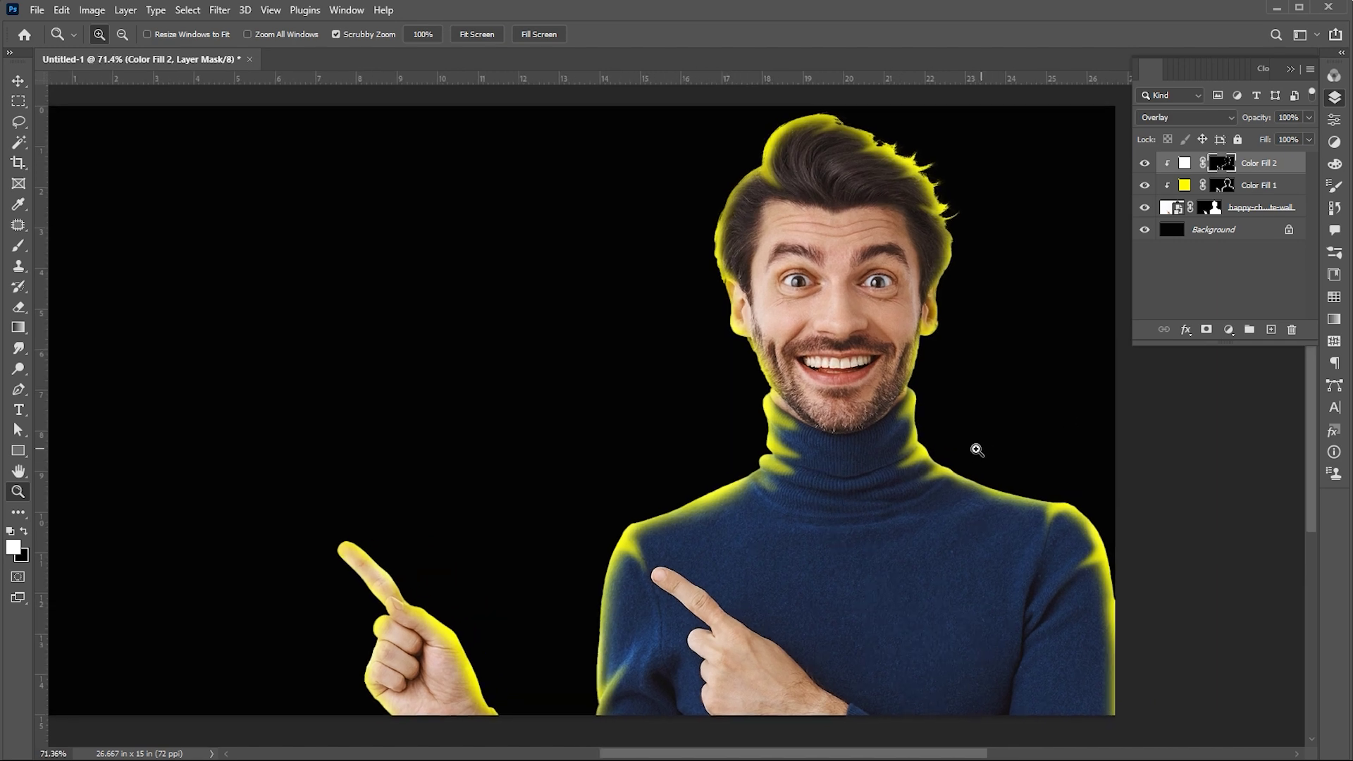
key(v)
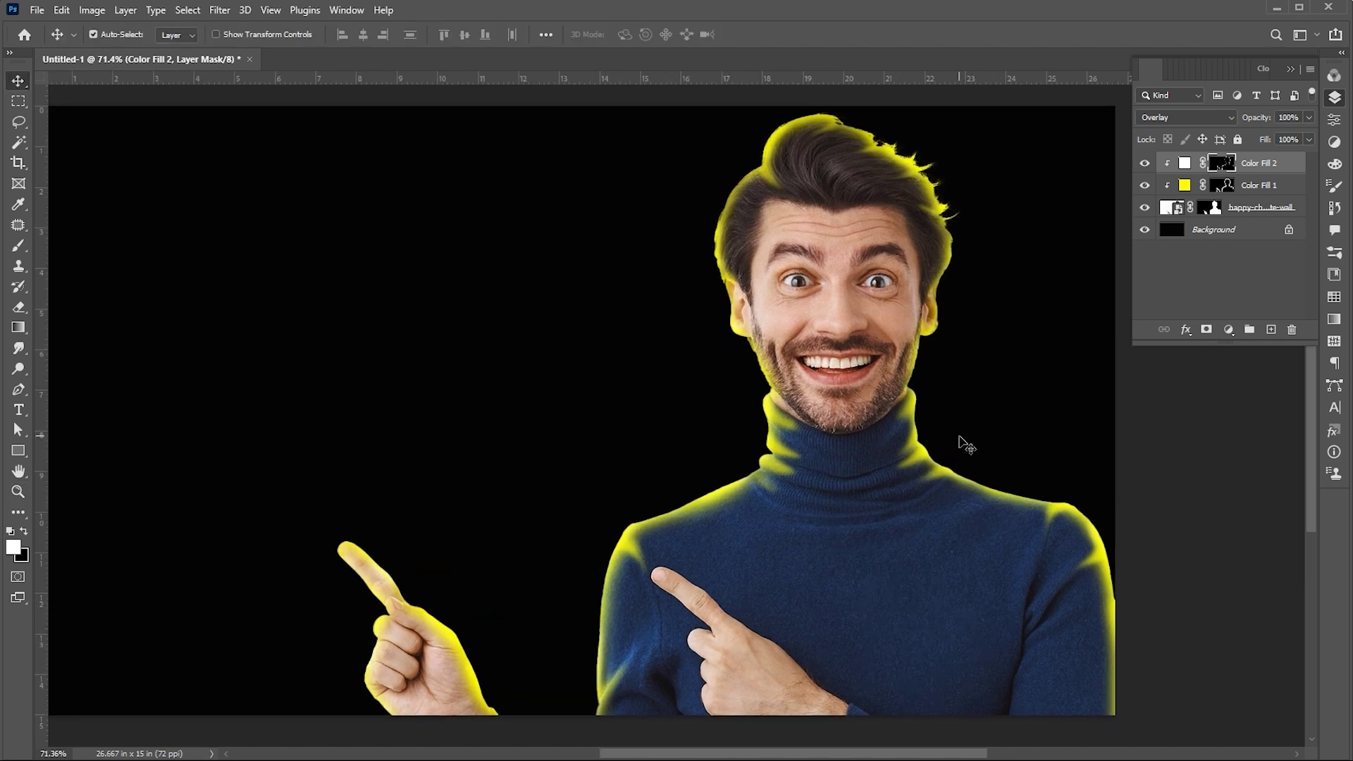
Step: Add a bright amber Solid Color fill layer on top of the white fill
click(1207, 329)
click(1228, 329)
click(1230, 348)
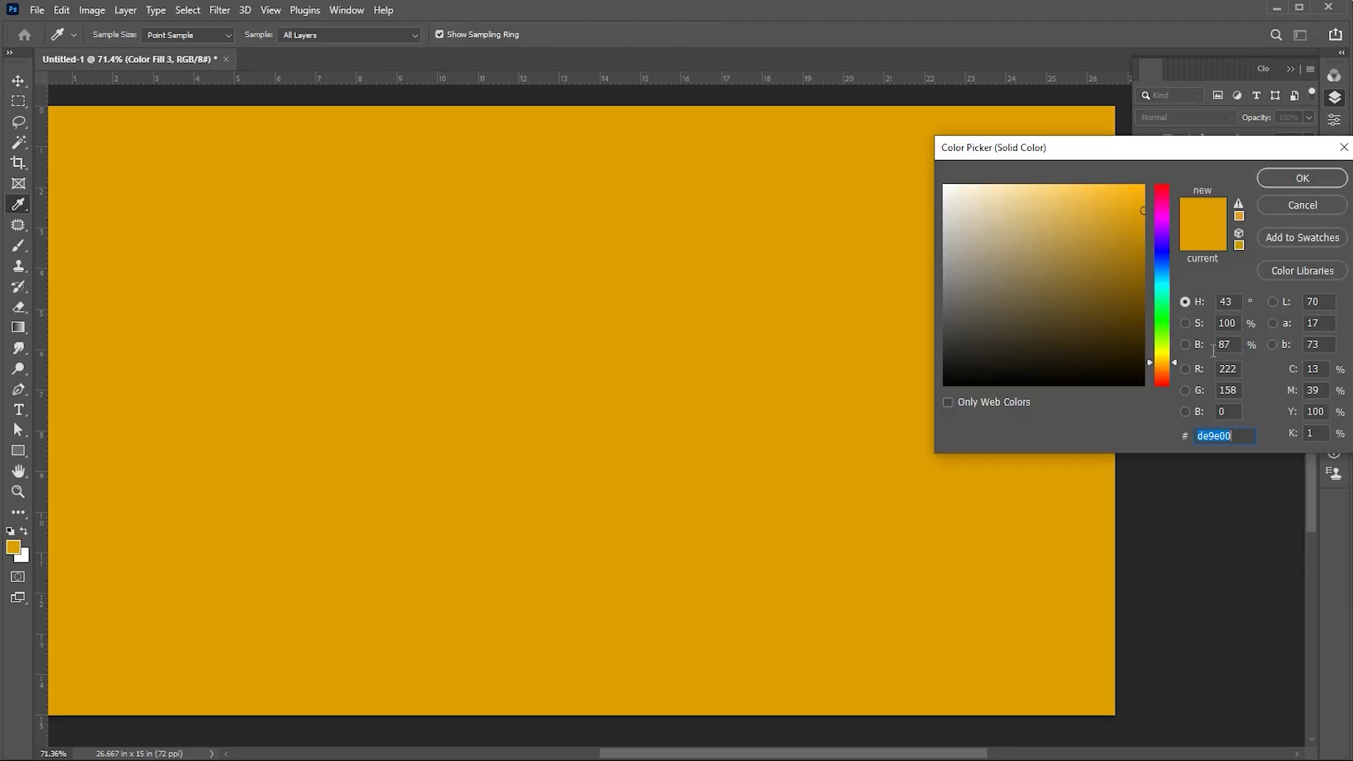
drag(1143, 210, 1143, 184)
drag(1166, 362, 1165, 361)
click(1301, 181)
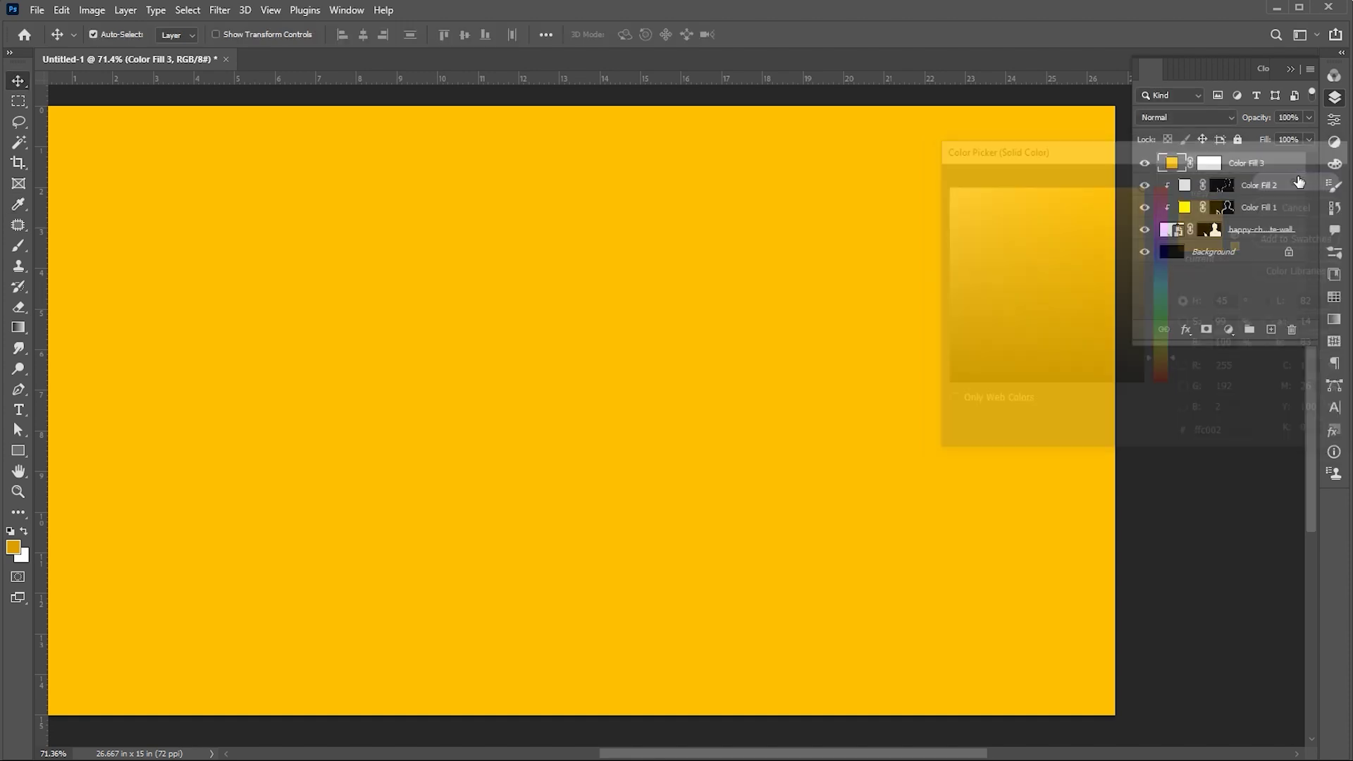
Step: Clip the amber fill to the man's layer and invert its layer mask to black
click(1209, 164)
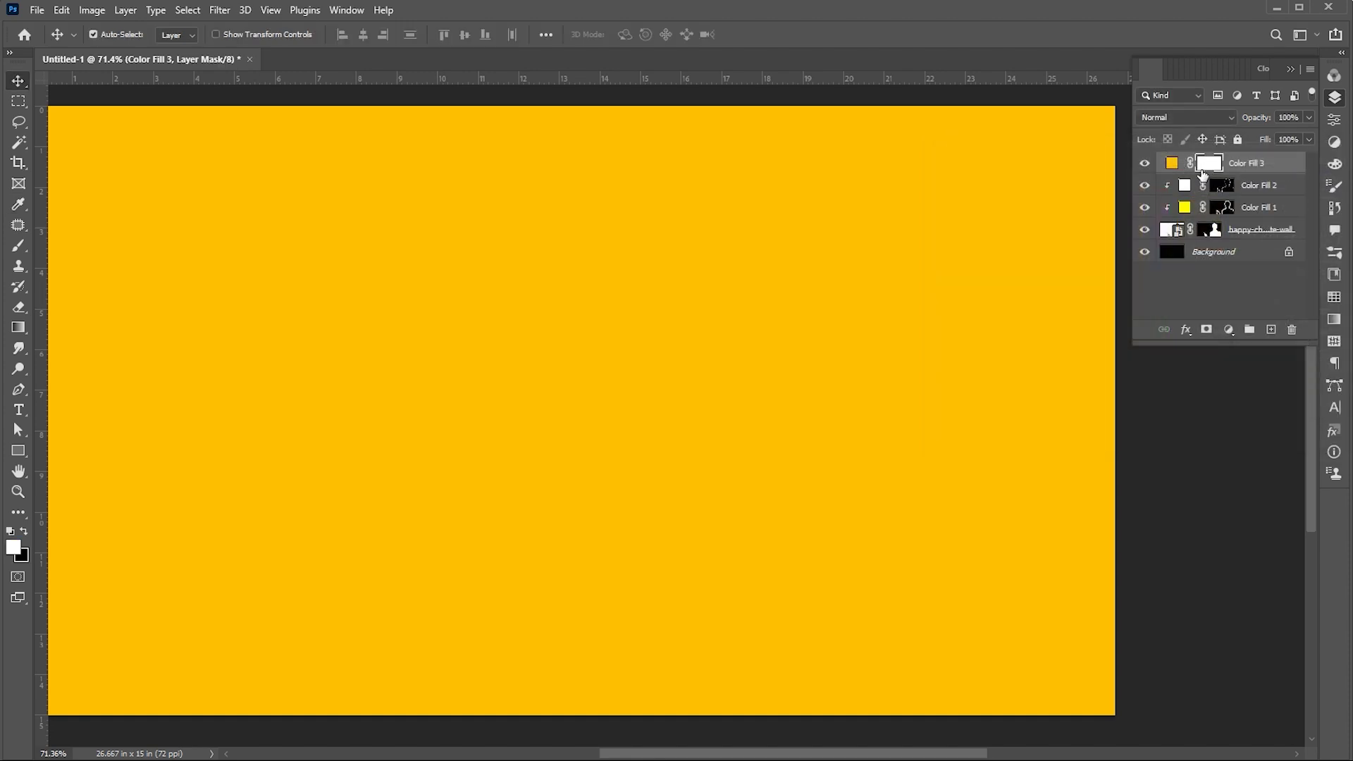
alt+click(1202, 171)
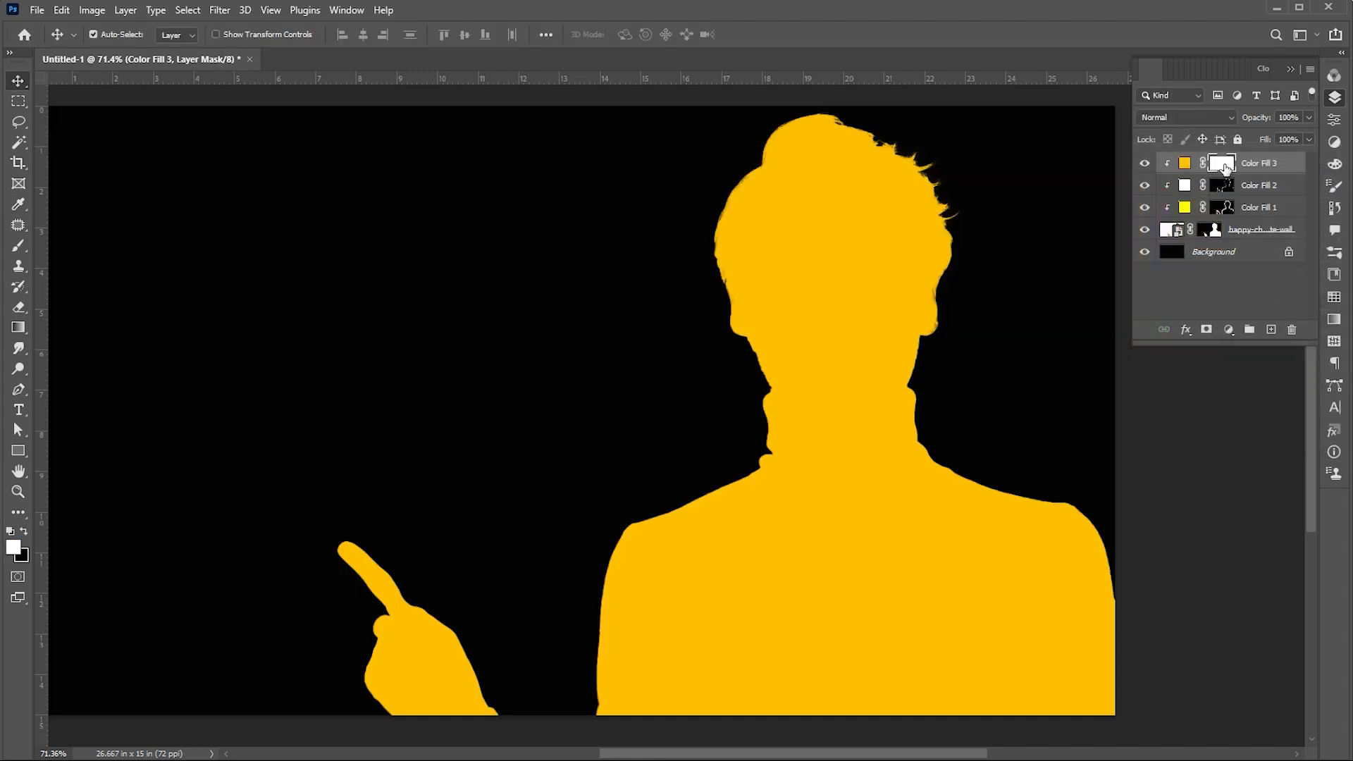
key(ctrl+i)
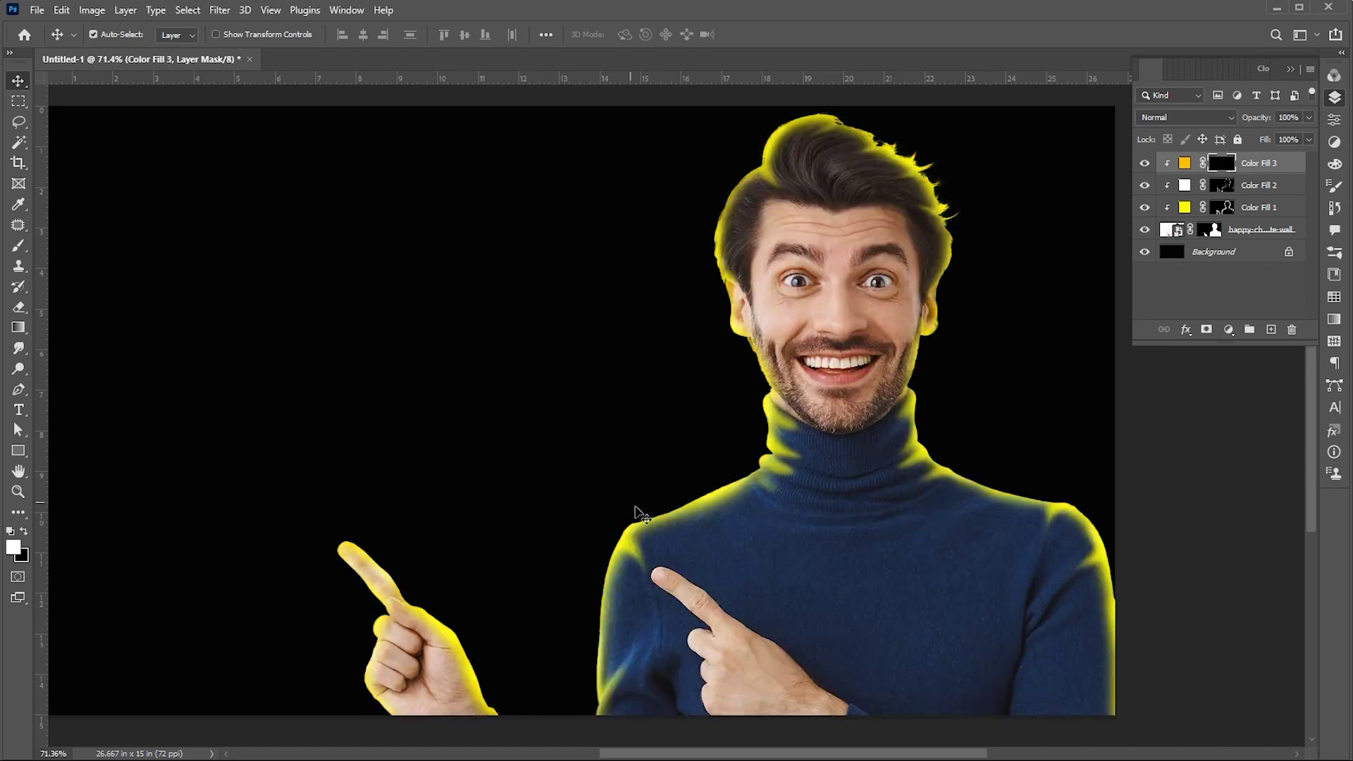
Step: Paint white on the amber fill's mask along the separate hand and the sleeve and shoulder on the image's left side
scroll(389, 682, up, 4)
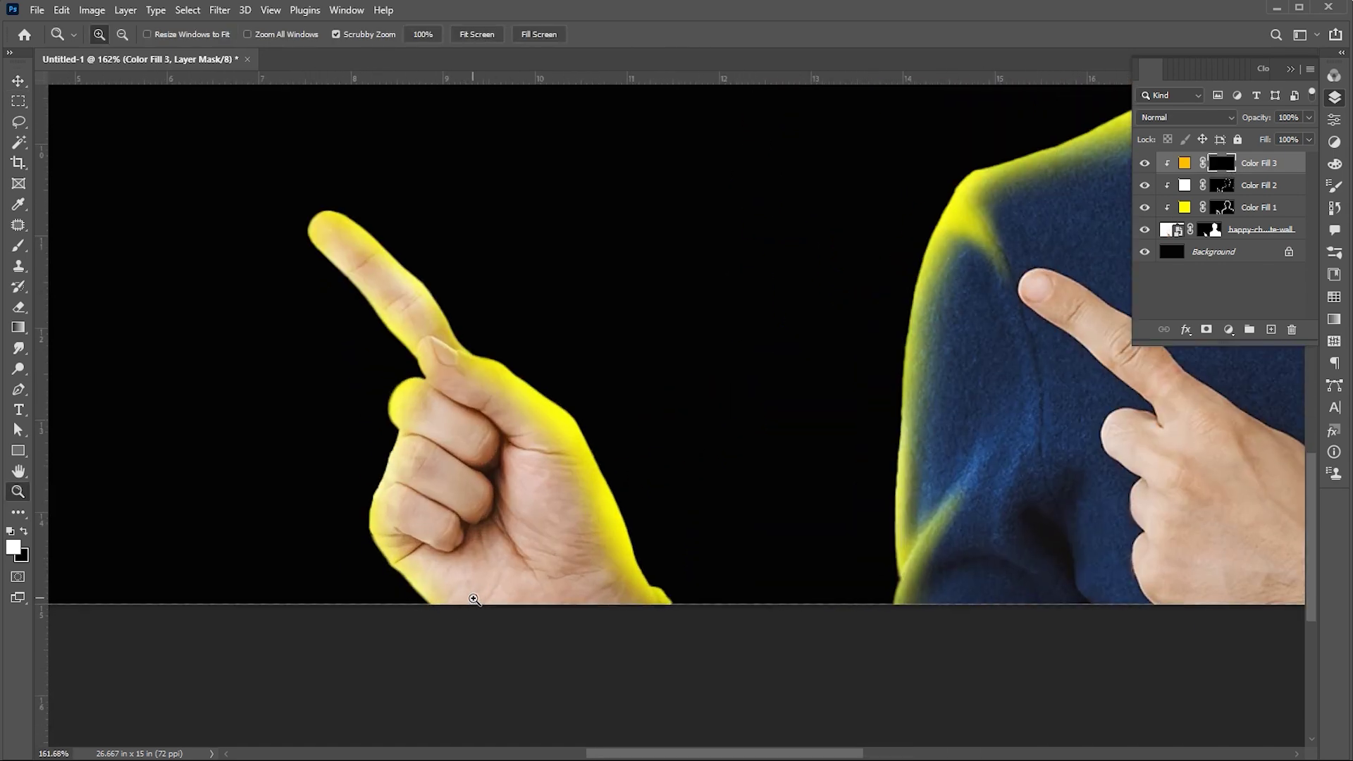
key(b)
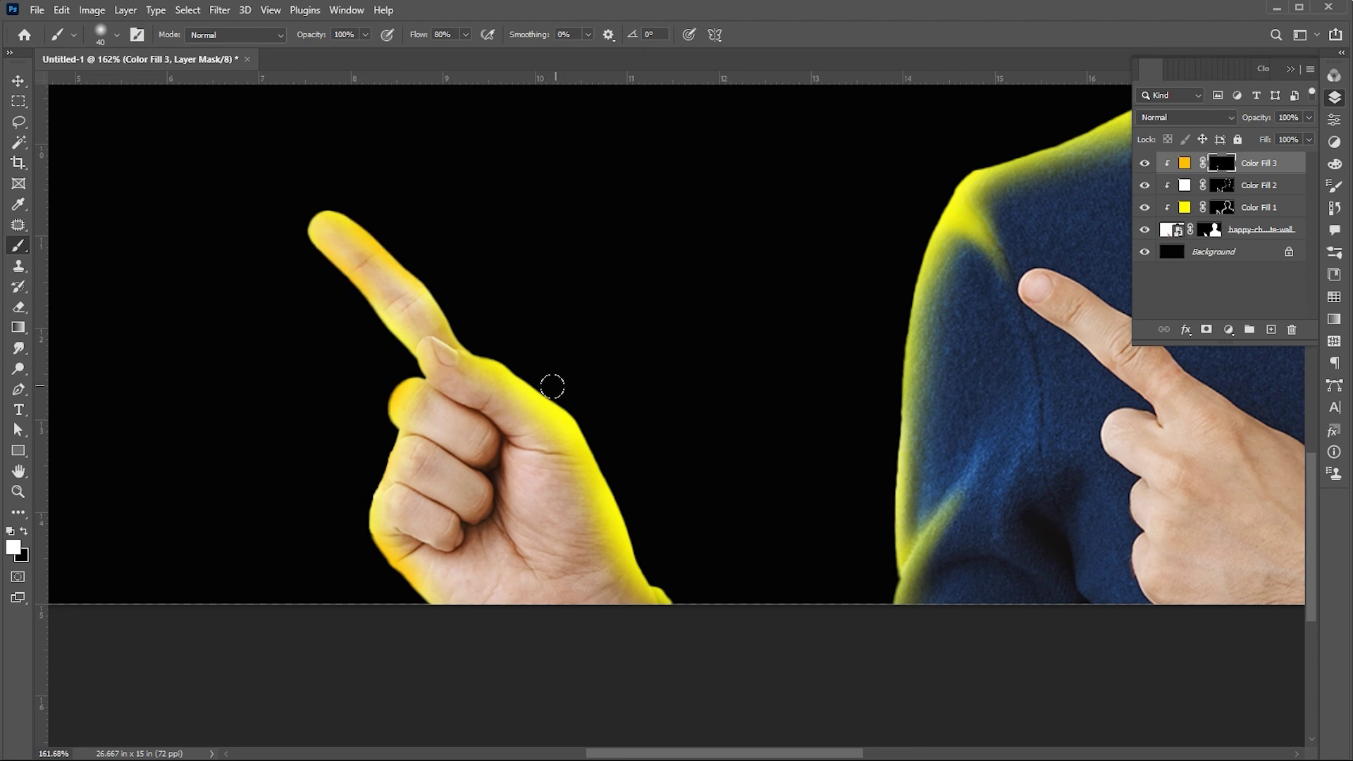
drag(897, 465, 903, 412)
drag(841, 339, 732, 485)
drag(834, 374, 874, 317)
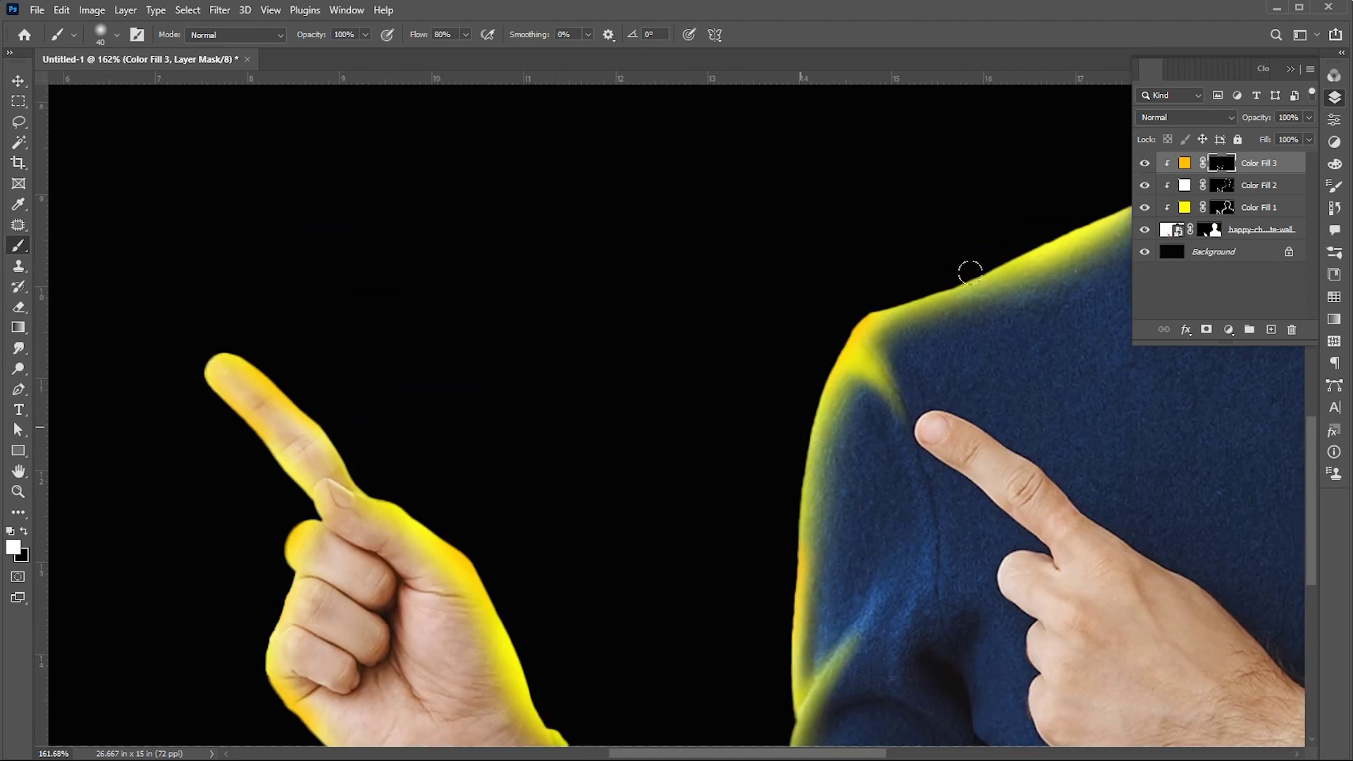
drag(1001, 268, 1065, 238)
drag(985, 242, 719, 372)
drag(807, 416, 701, 579)
Step: Reveal amber accents around the man's hair, ears and jaw with the same soft brush
scroll(779, 344, up, 10)
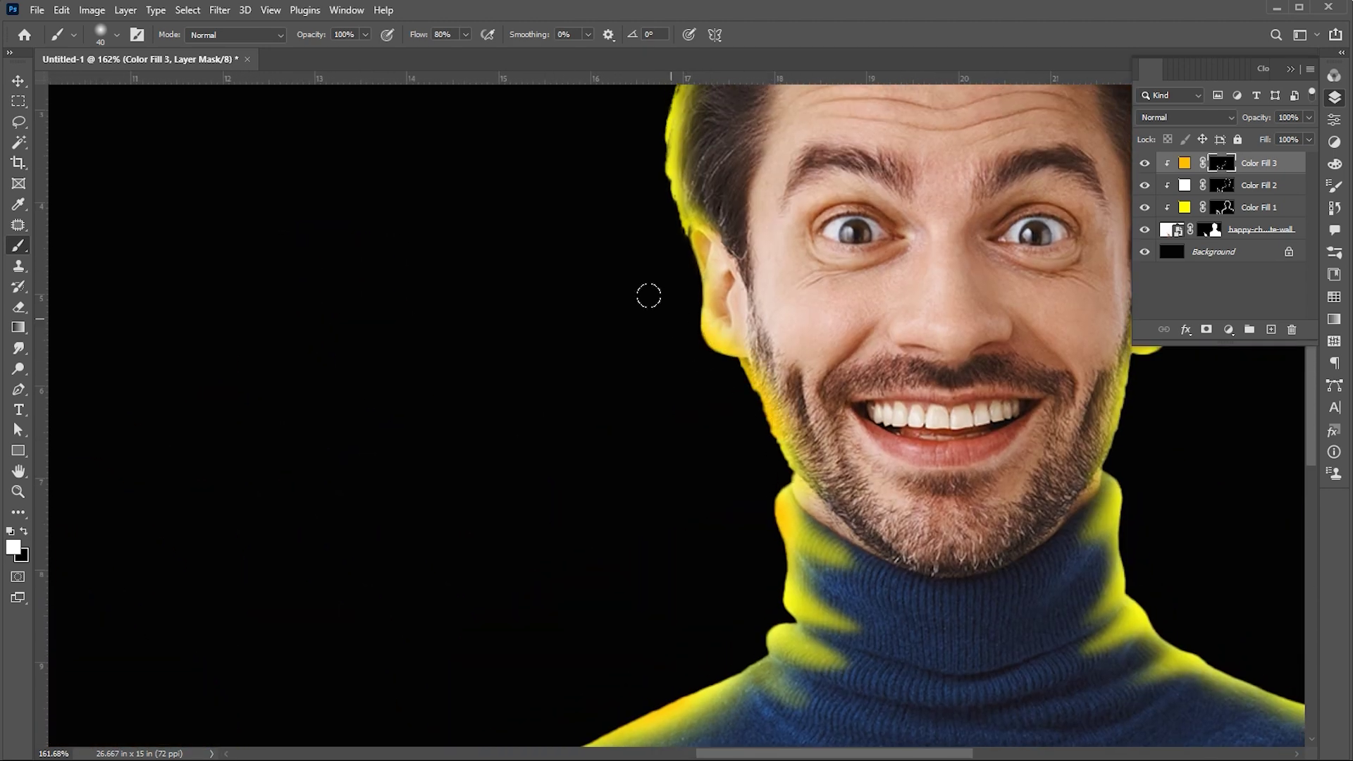
scroll(635, 356, right, 2)
scroll(761, 187, right, 3)
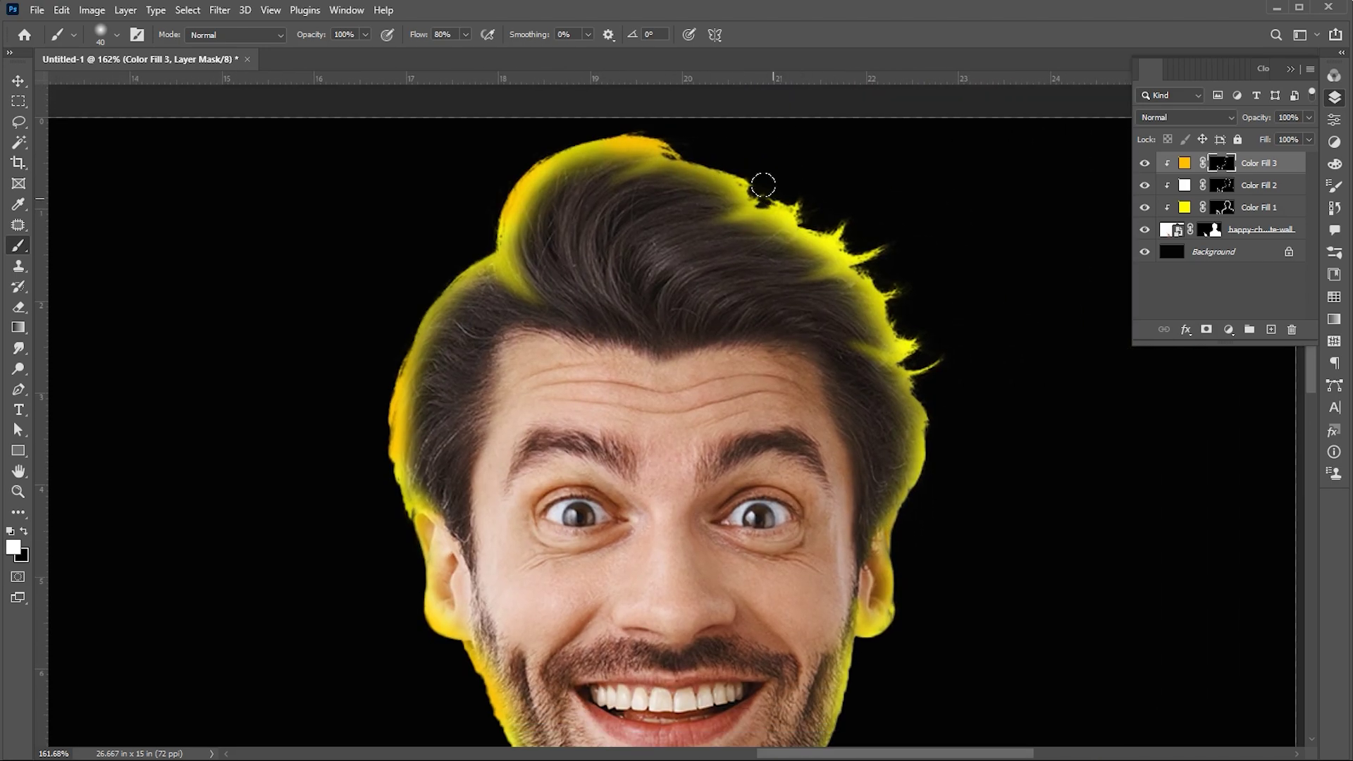
scroll(881, 423, down, 8)
scroll(881, 423, right, 3)
scroll(841, 400, down, 4)
scroll(745, 380, right, 2)
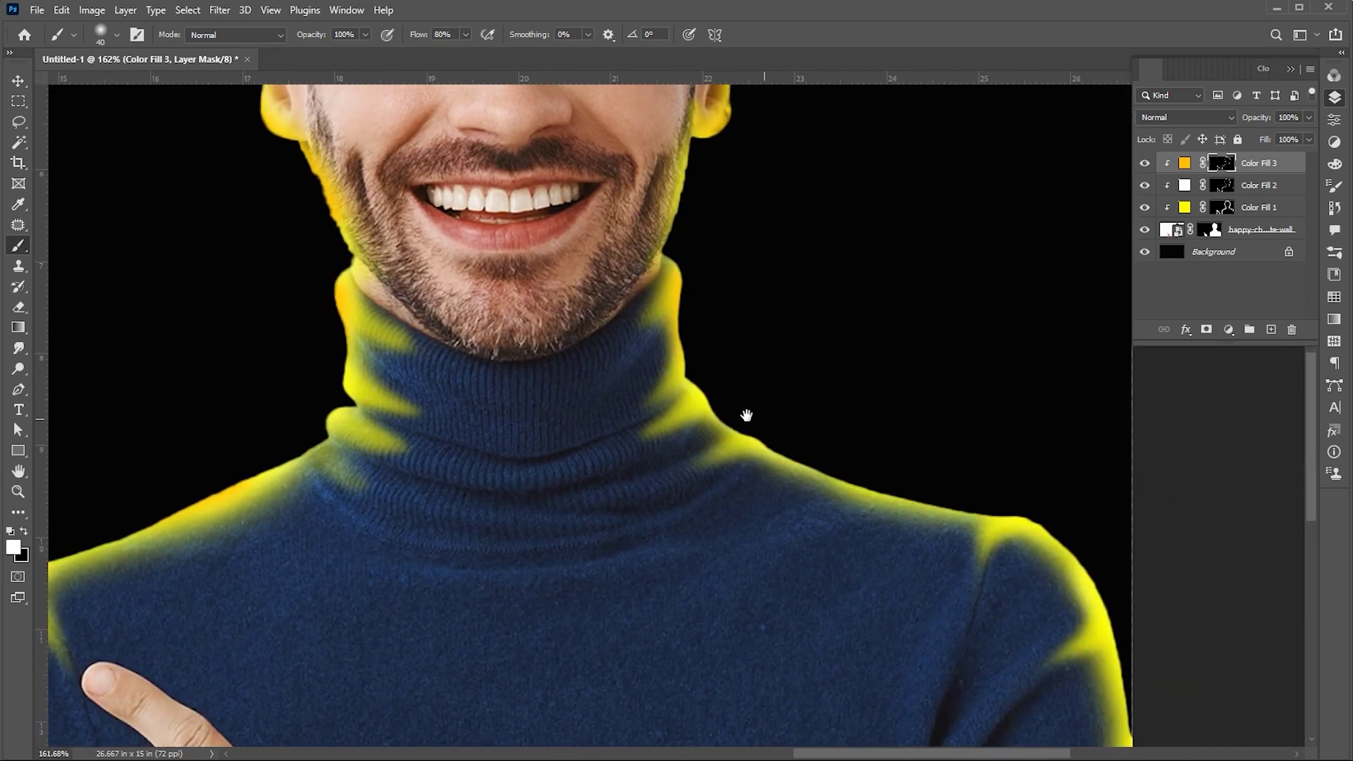
Step: Set the amber fill's blend mode to Overlay and compare the whole image with the layer hidden and shown
key(ctrl+0)
key(v)
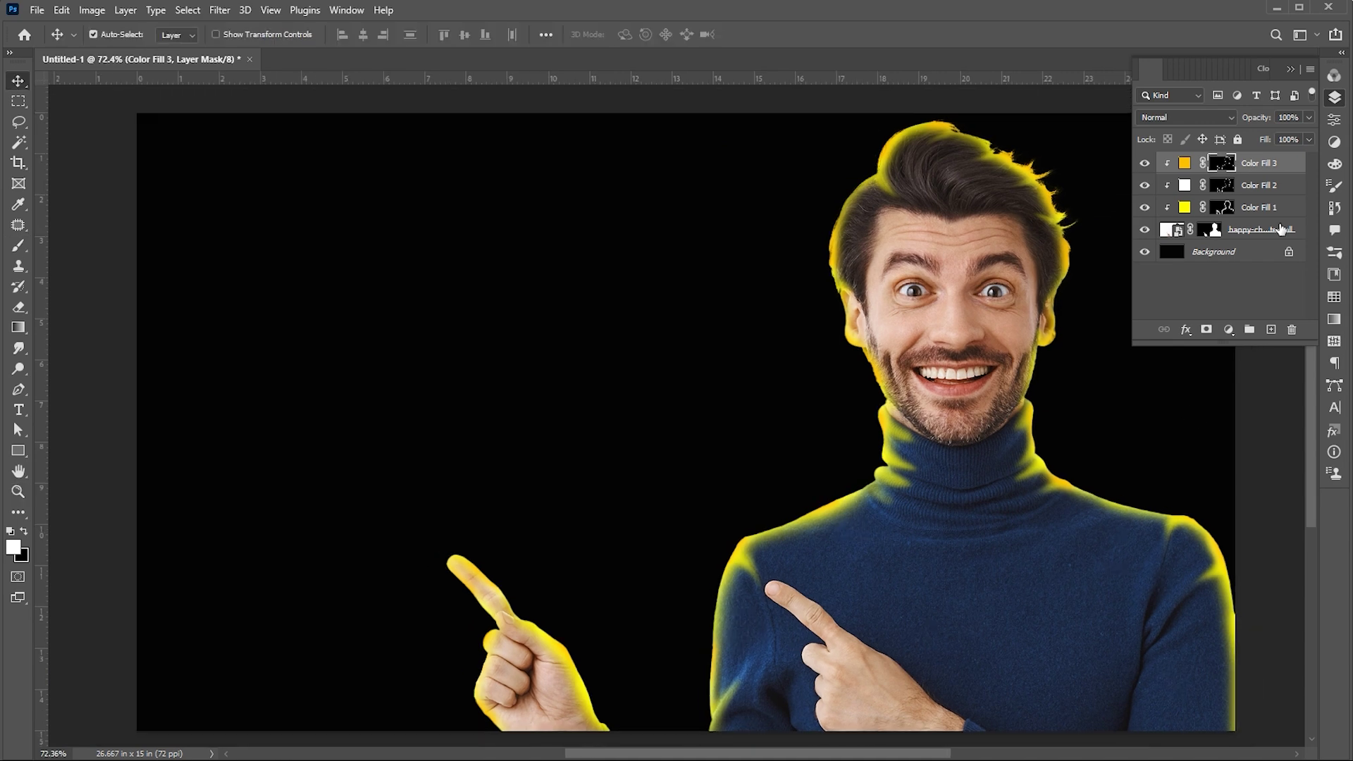
click(1187, 117)
click(1155, 307)
click(1145, 163)
click(1145, 163)
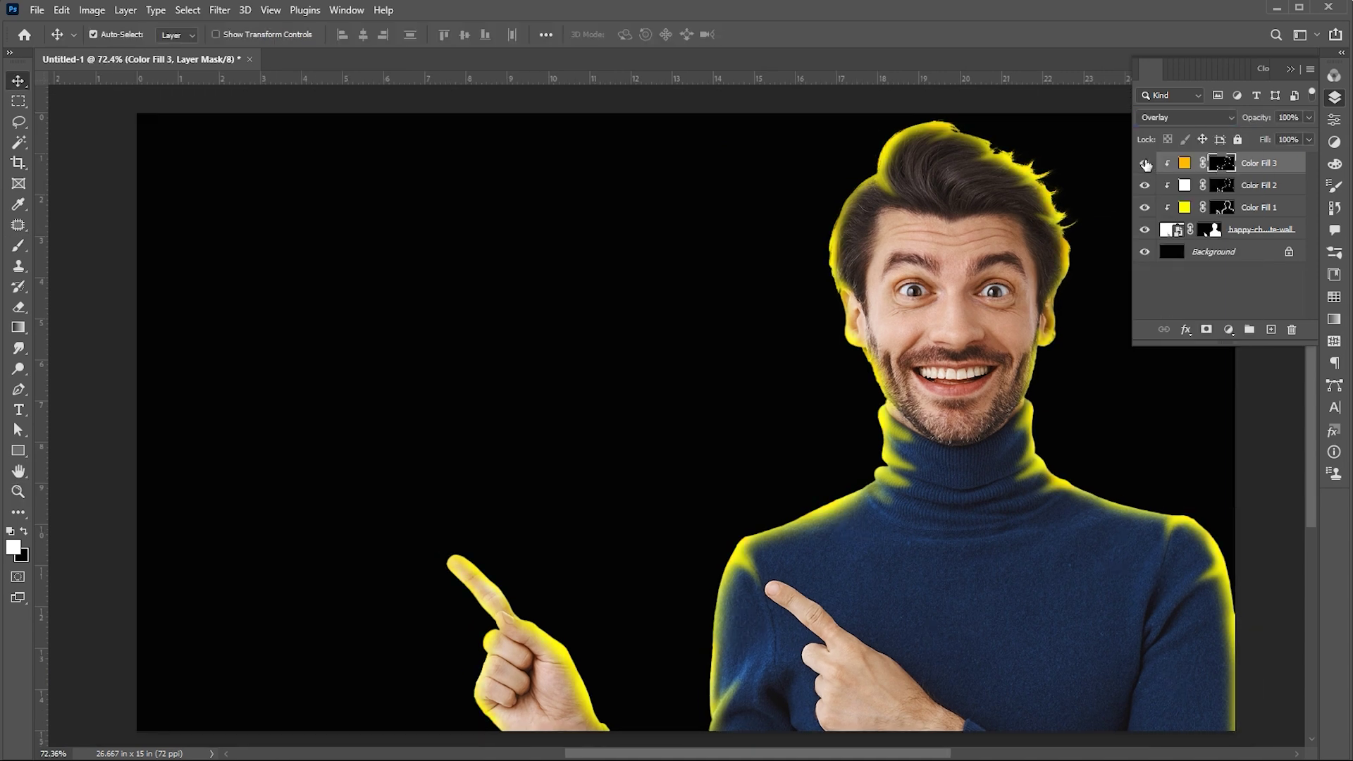
Step: Create a new empty layer directly above the Background and activate the Brush tool
click(1277, 191)
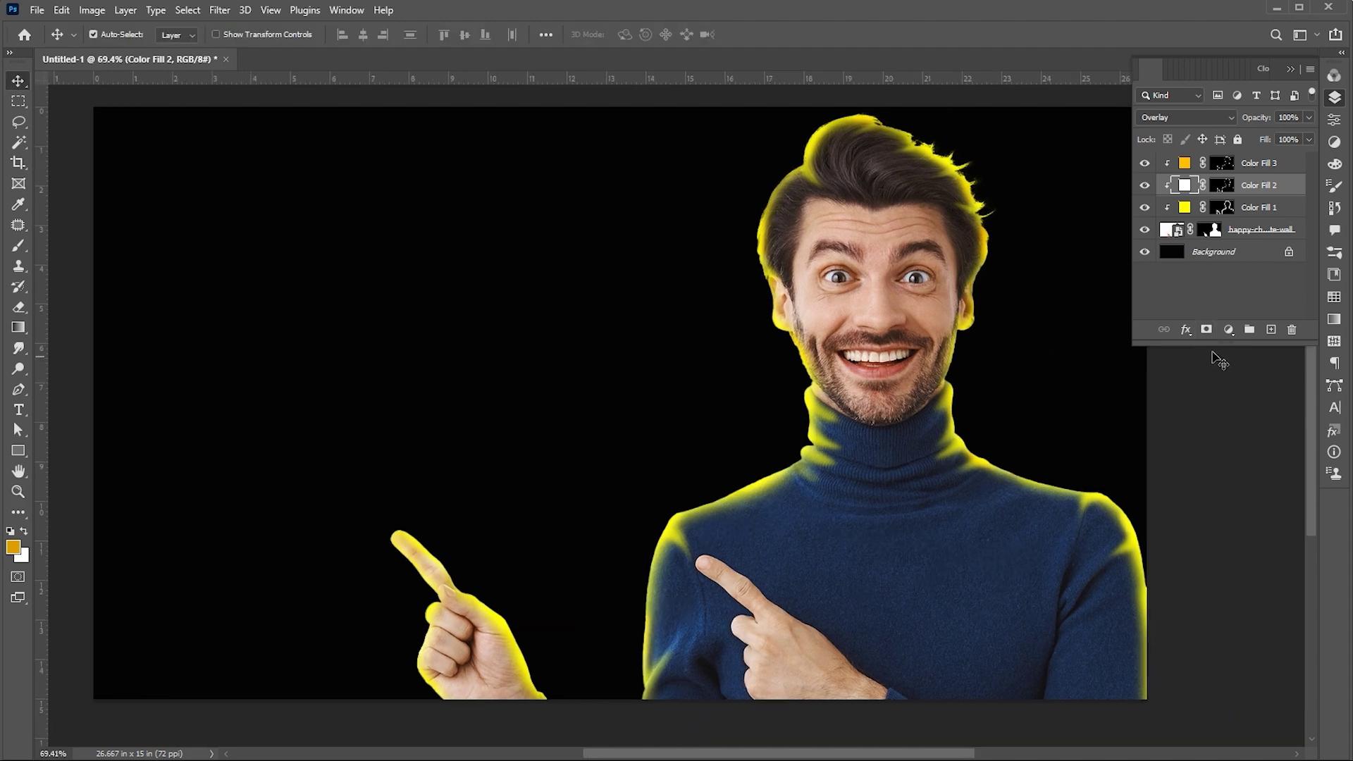
drag(1218, 343, 1206, 439)
click(1234, 253)
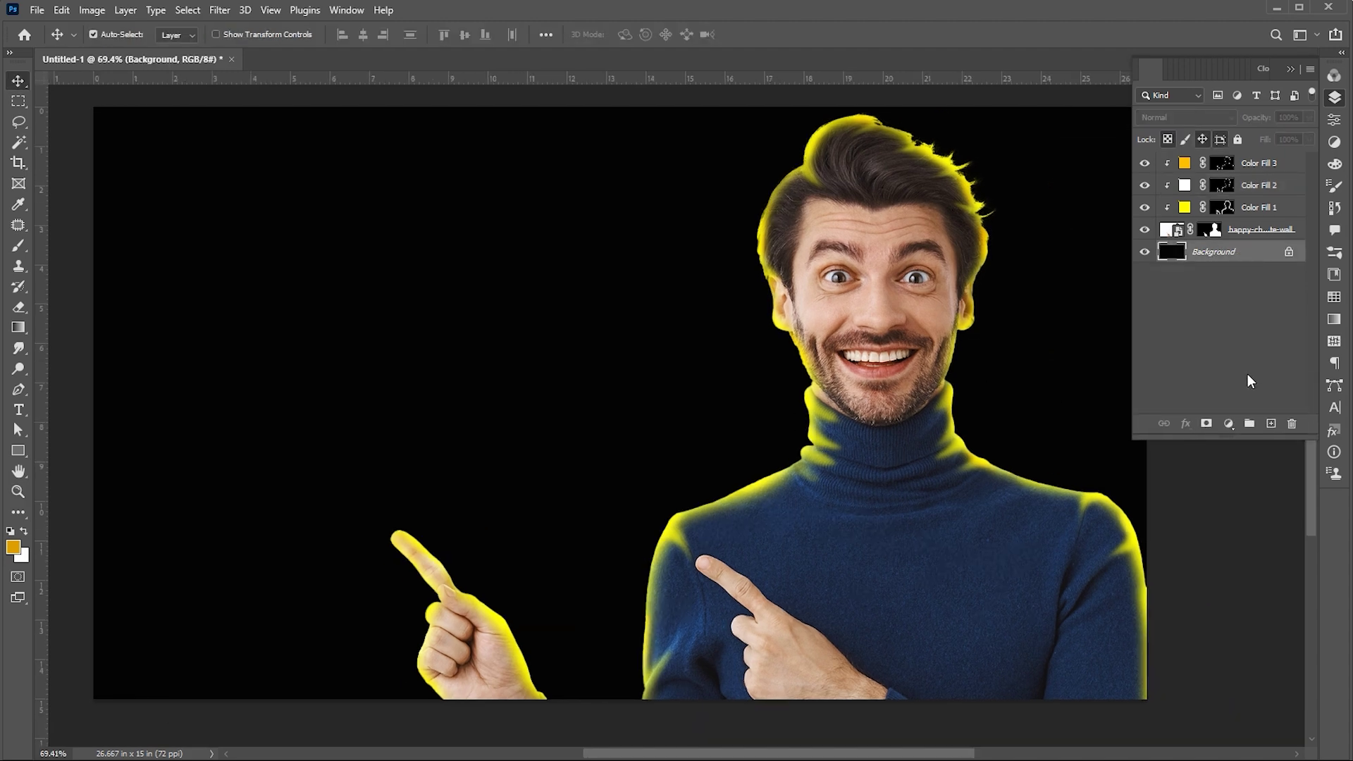
click(1272, 423)
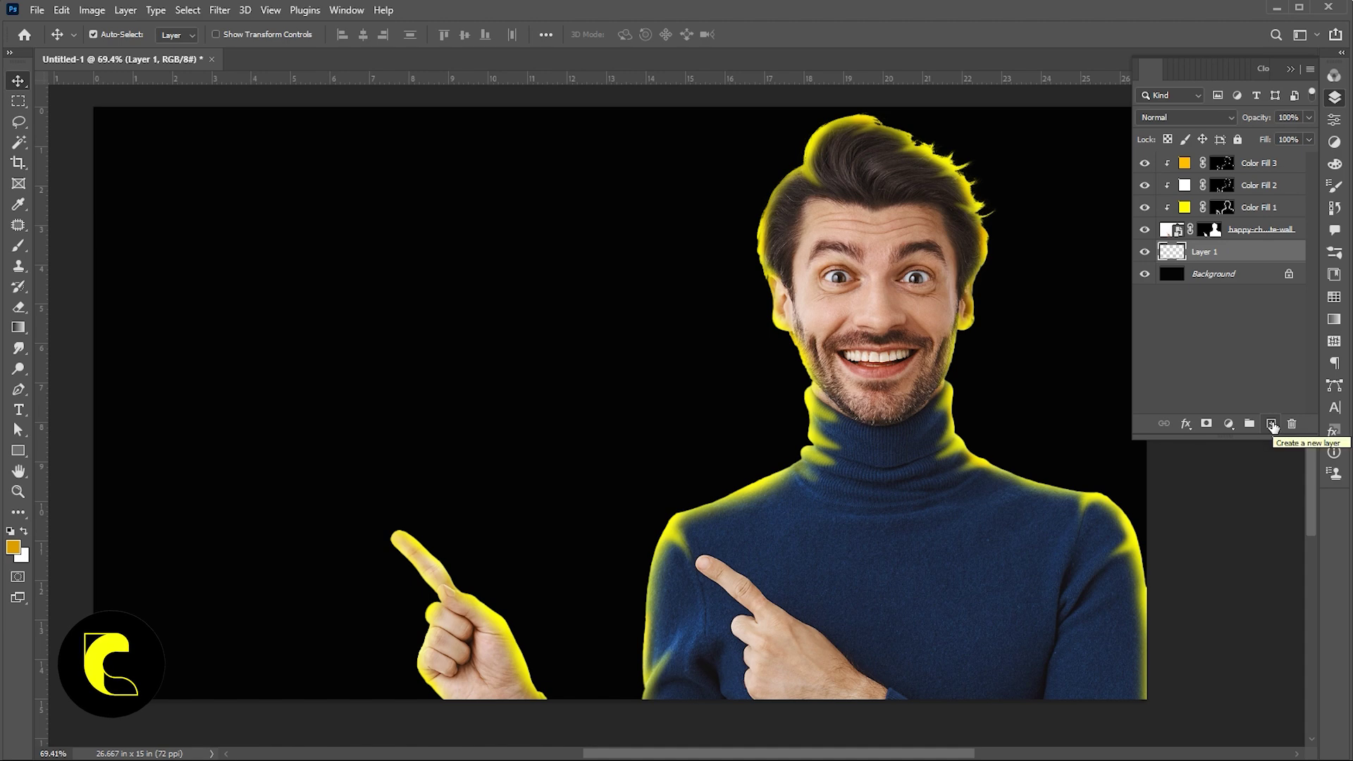
click(18, 246)
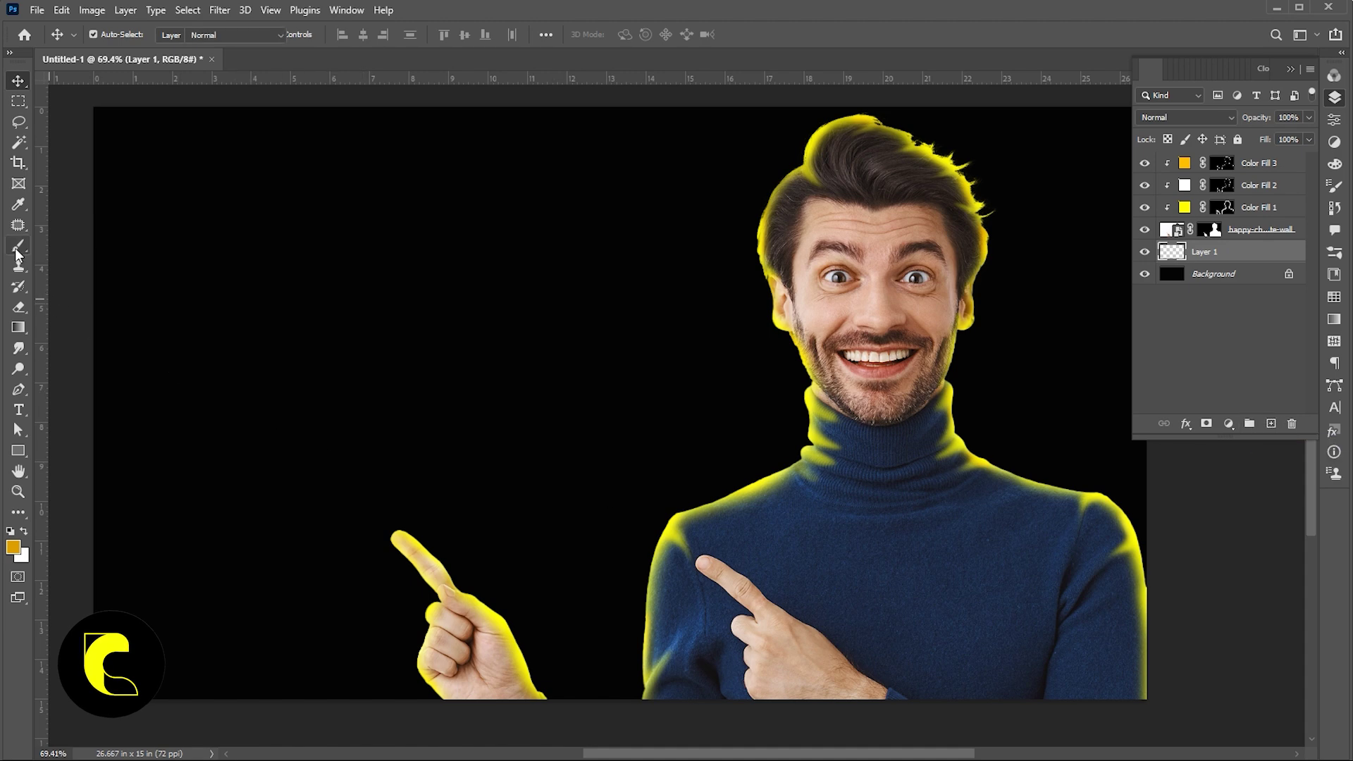
Step: Set the foreground colour to yellow #fff600 and build up a large glow behind the man's head with a soft 1100 px brush
key(alt+])
key(alt+])
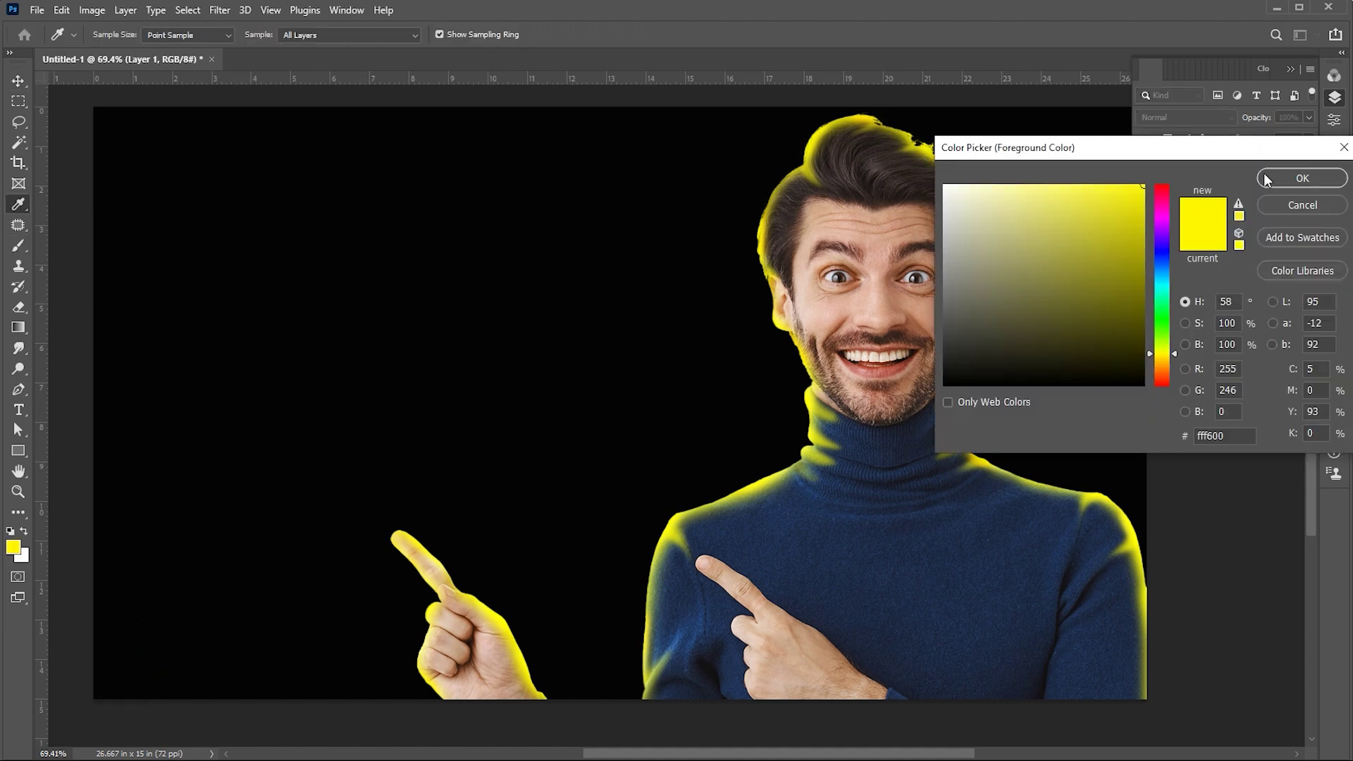
click(1268, 180)
click(1279, 185)
key(b)
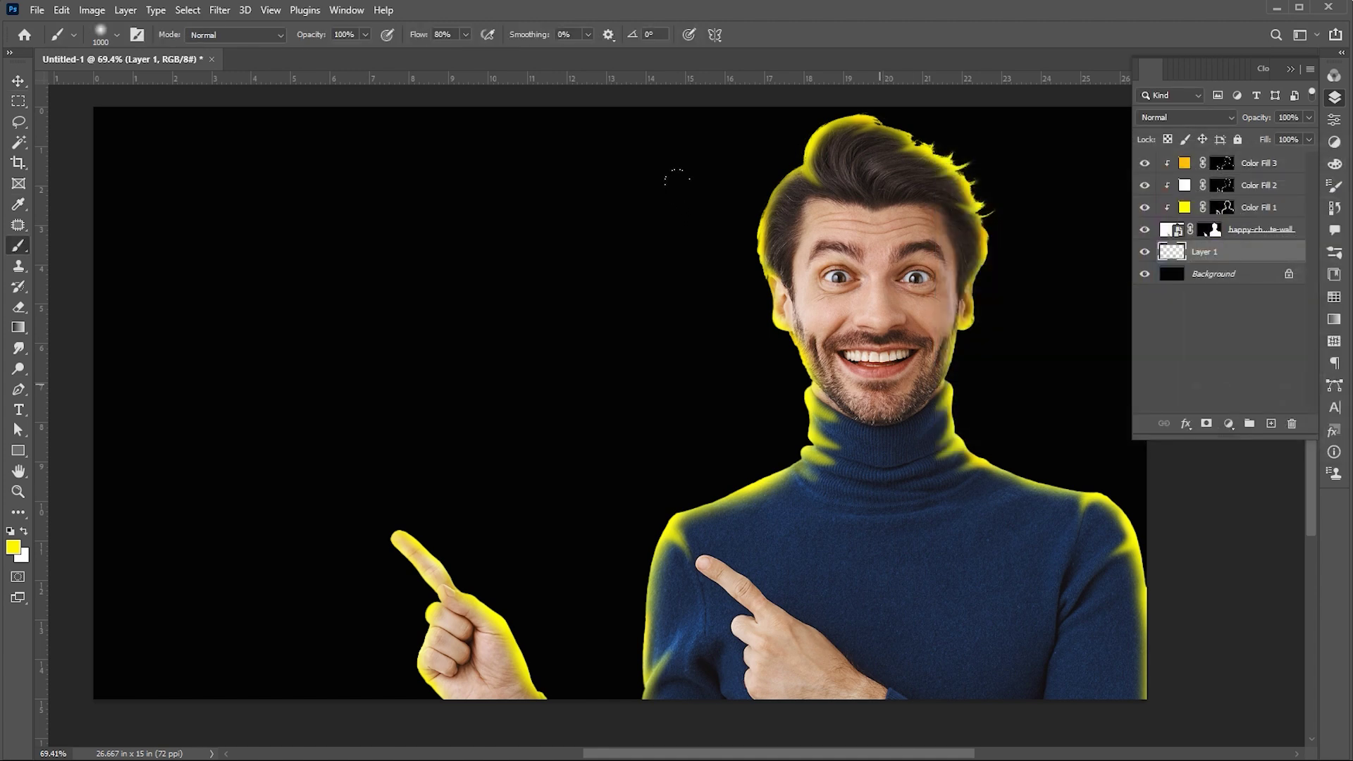
key(bracketright)
click(878, 361)
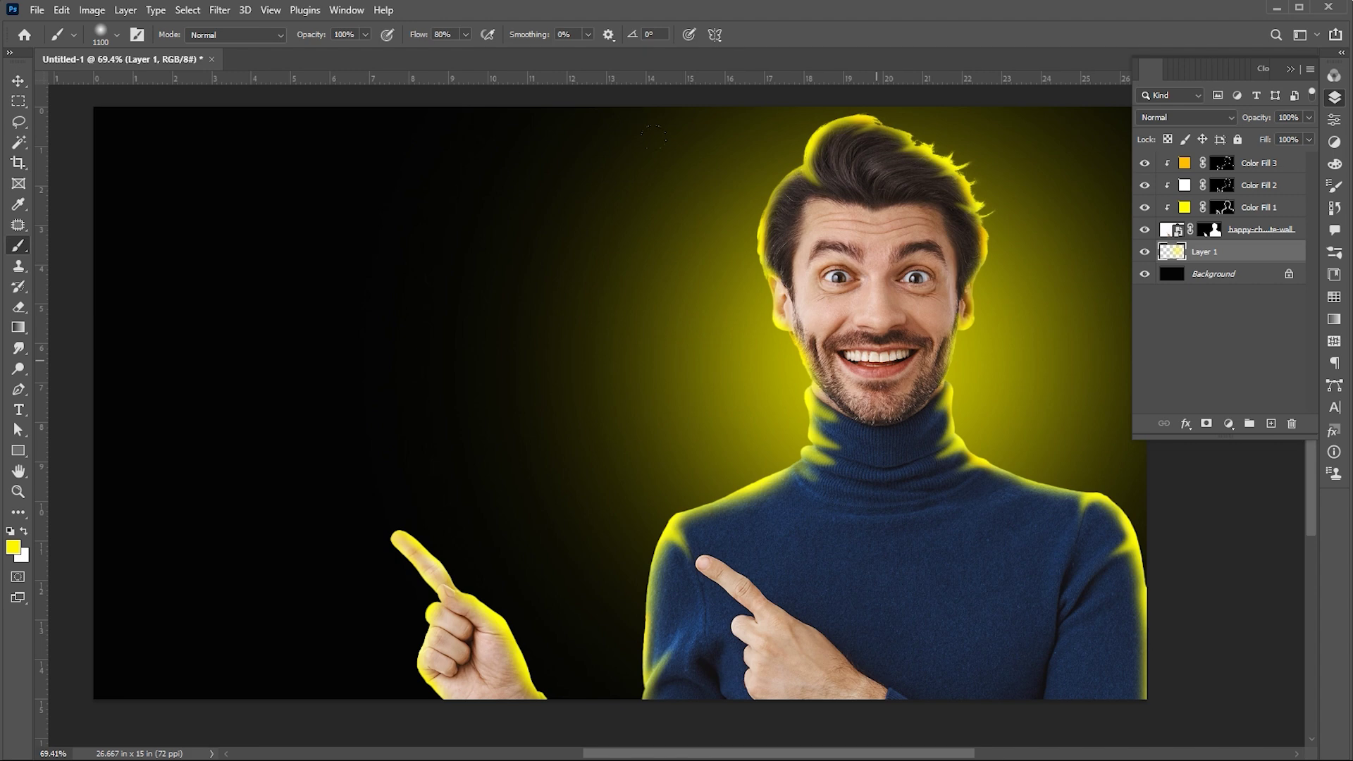
click(874, 357)
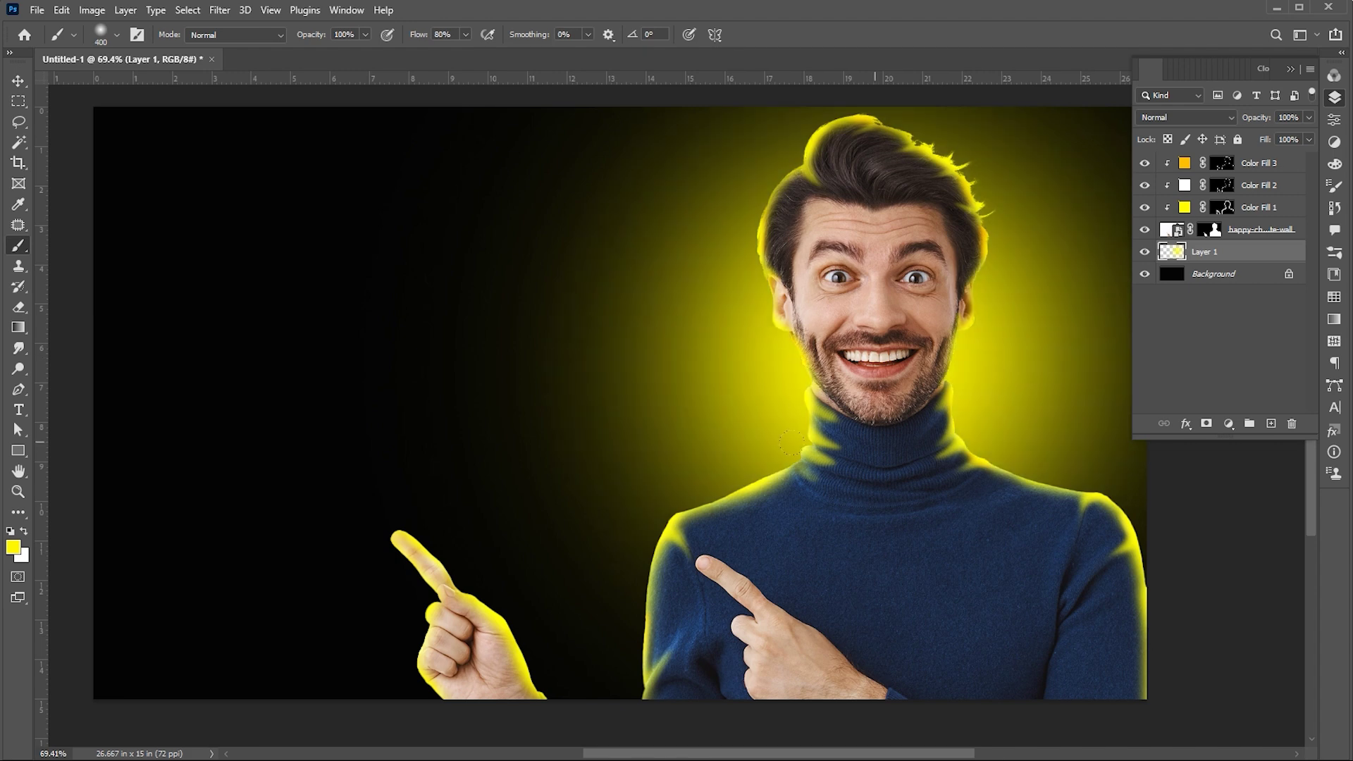
Step: Paint a soft yellow glow around the separate hand and along its pointing finger, reducing the brush size for the narrower parts
scroll(790, 443, down, 4)
scroll(791, 443, left, 1)
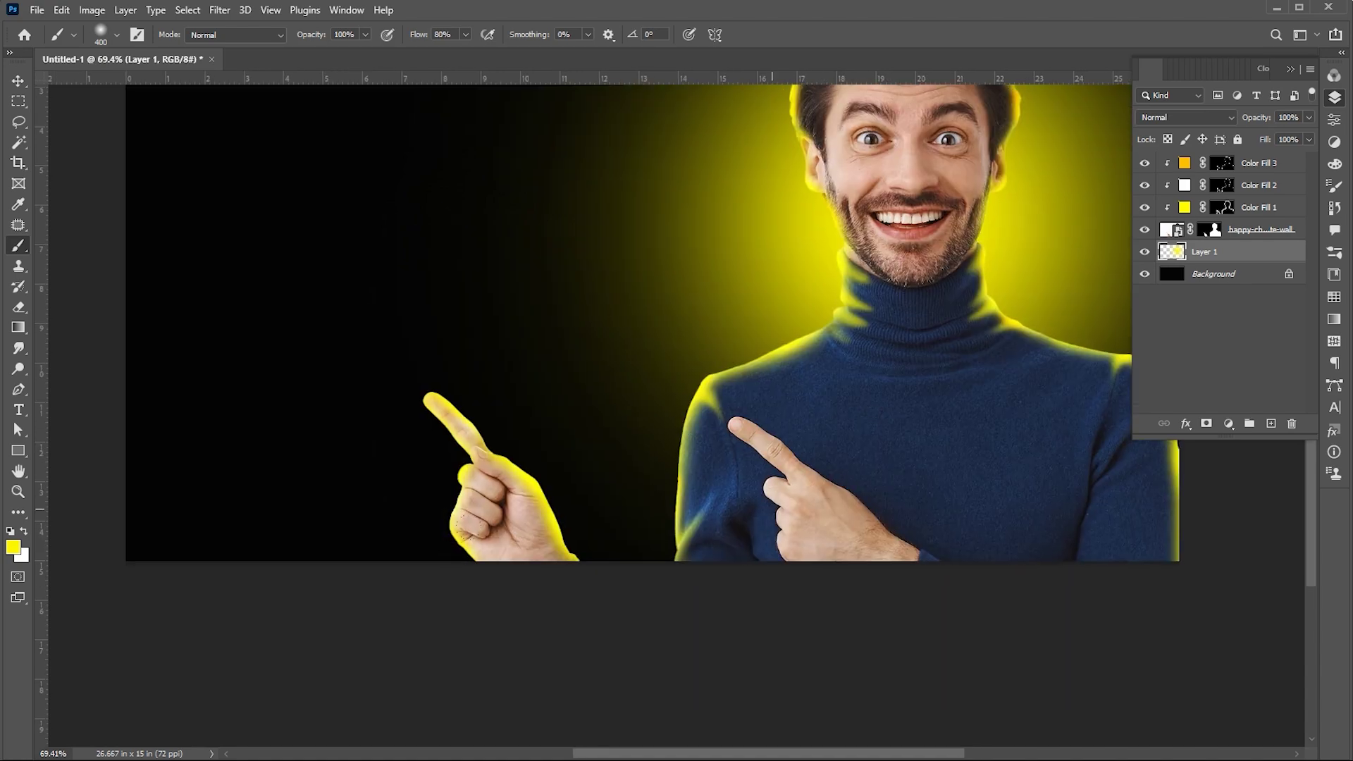
click(546, 560)
scroll(466, 497, up, 6)
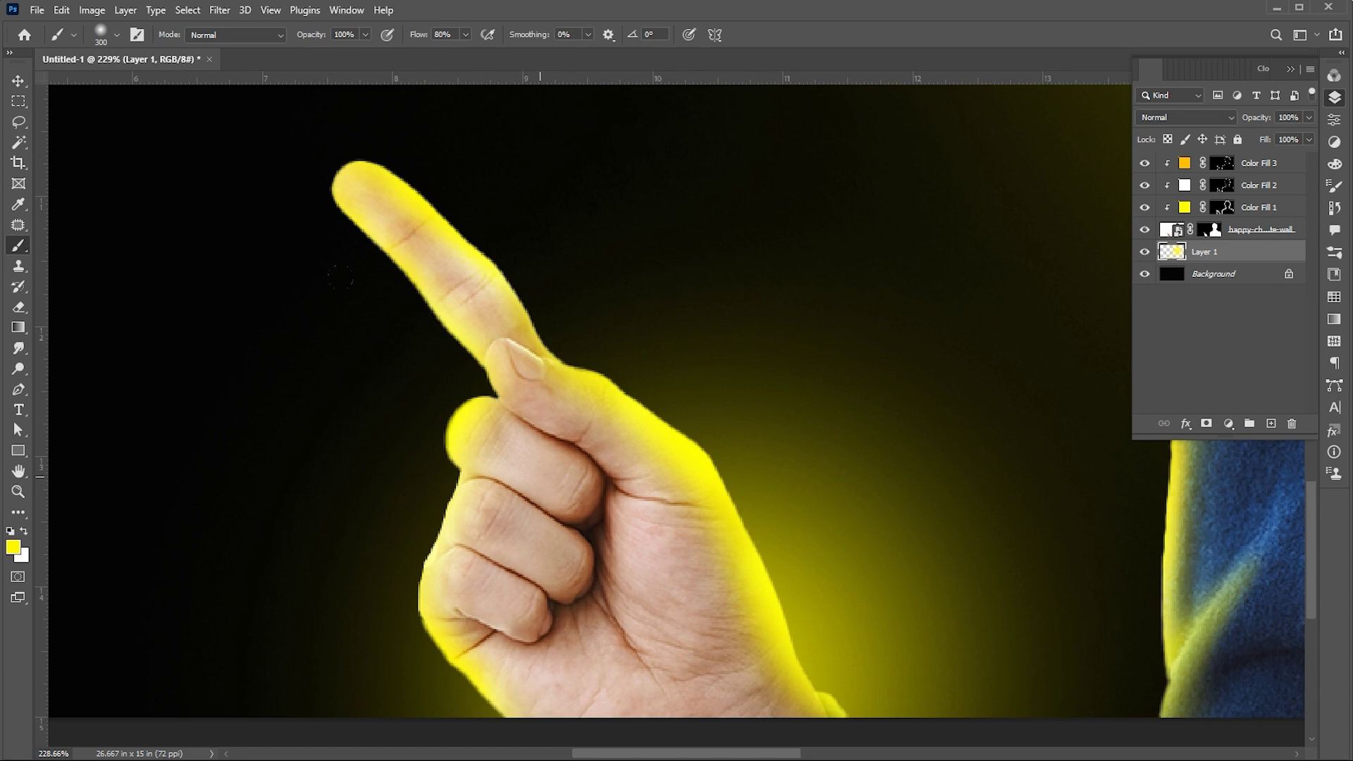
mouse_move(446, 382)
mouse_down()
mouse_move(472, 490)
mouse_move(469, 463)
mouse_move(443, 496)
mouse_up()
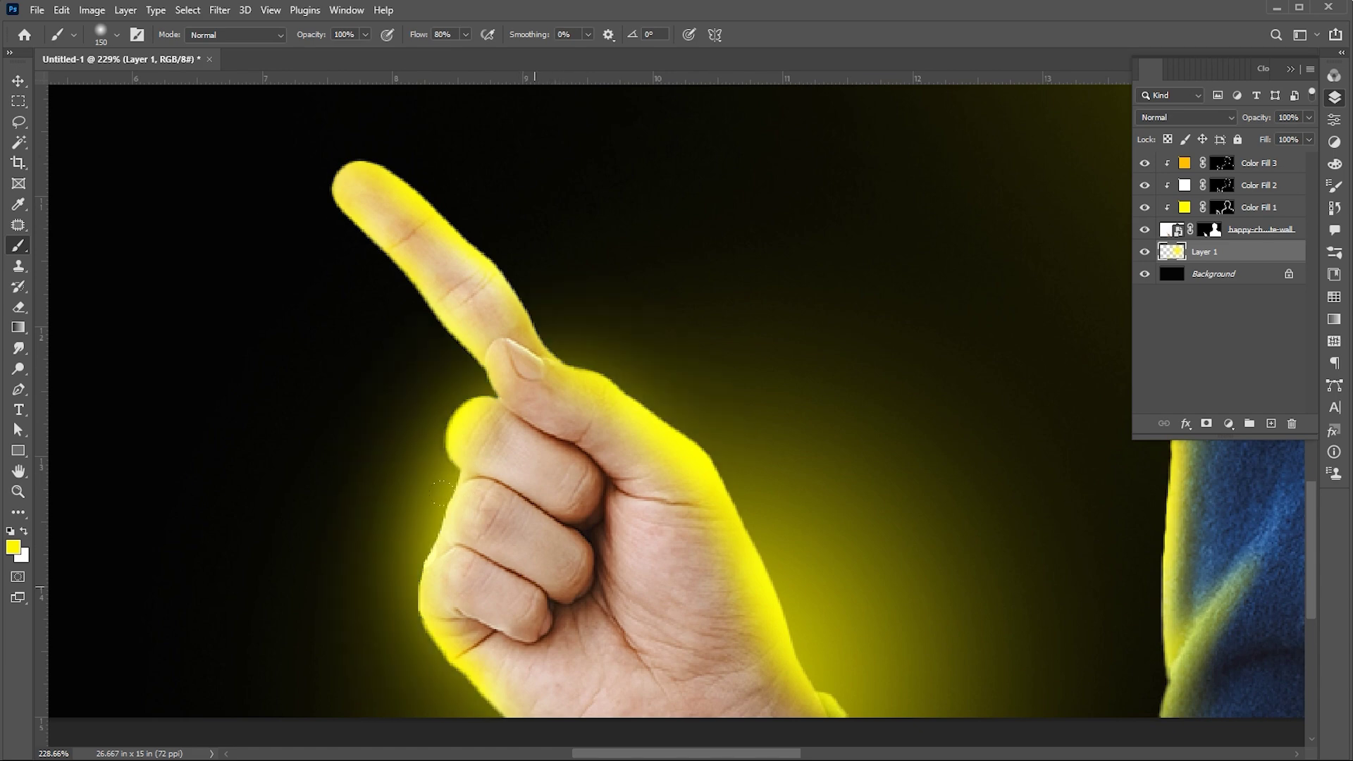
drag(342, 165, 494, 366)
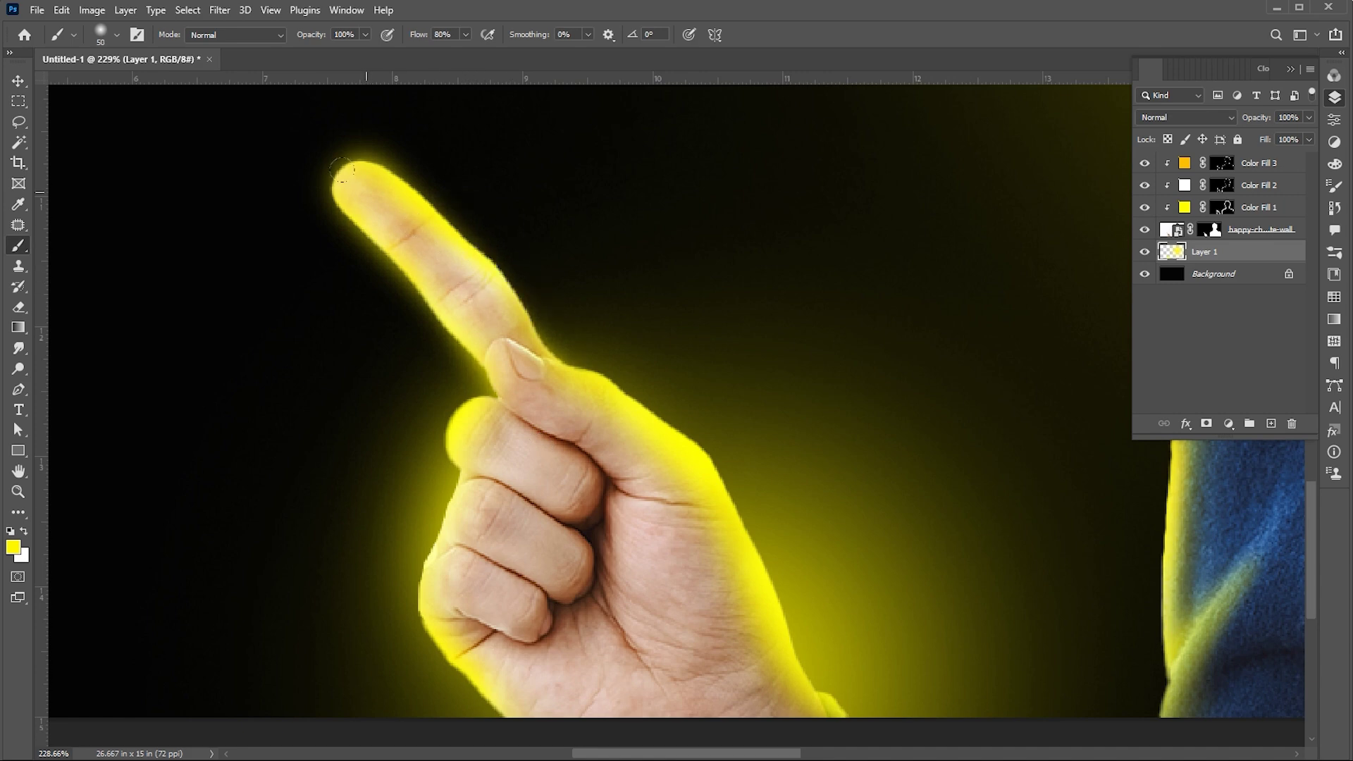
drag(342, 169, 504, 356)
key(z)
key(ctrl+0)
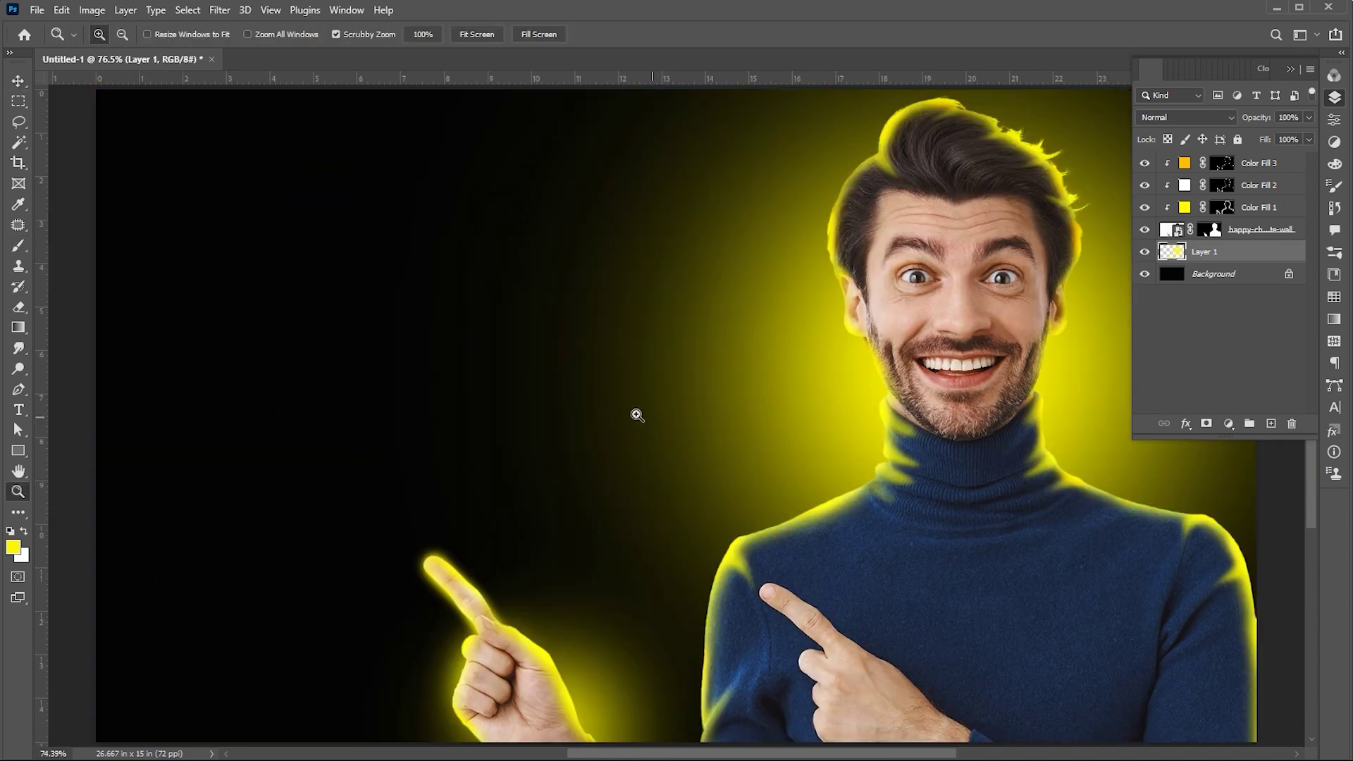
scroll(637, 415, down, 2)
key(v)
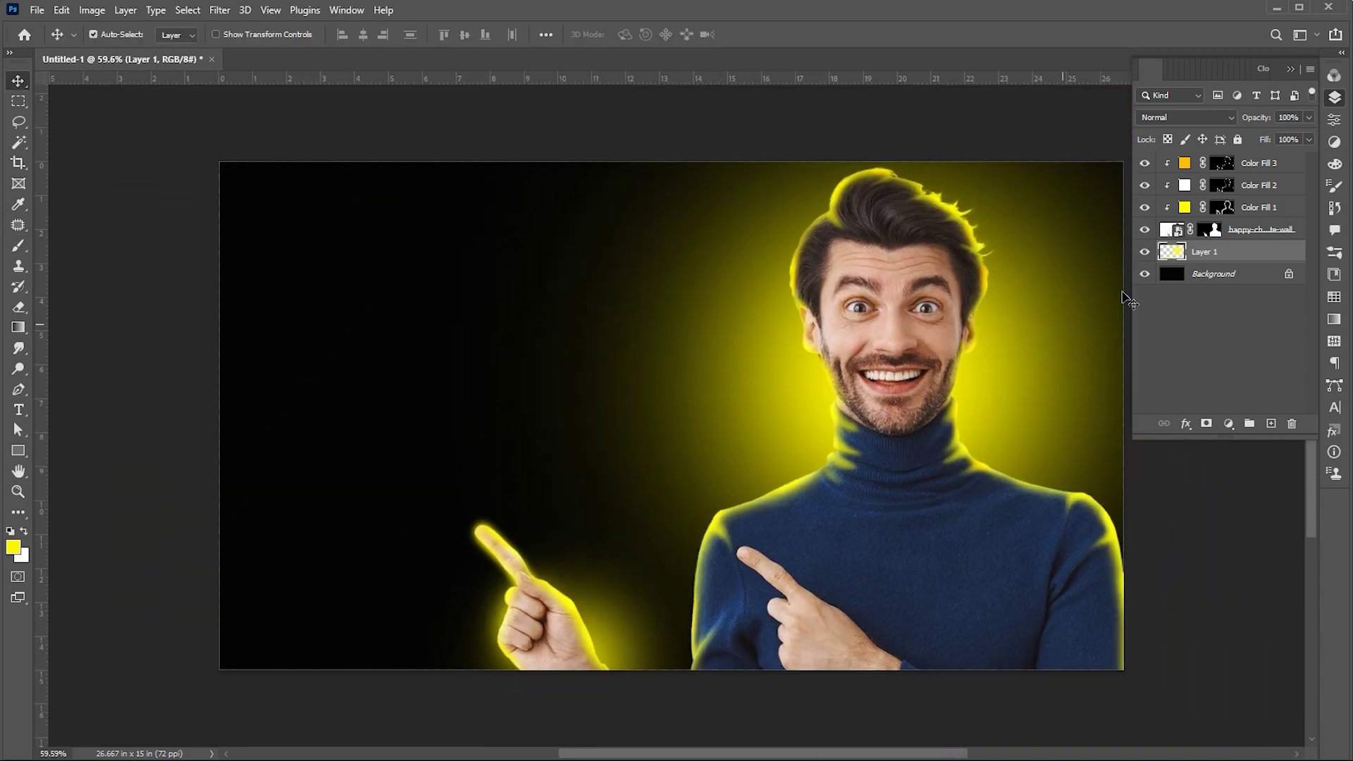
Step: Change the foreground colour to white and brush a soft bright core into the glow behind the man's head and neck
click(15, 548)
drag(985, 229, 922, 173)
click(1301, 180)
key(b)
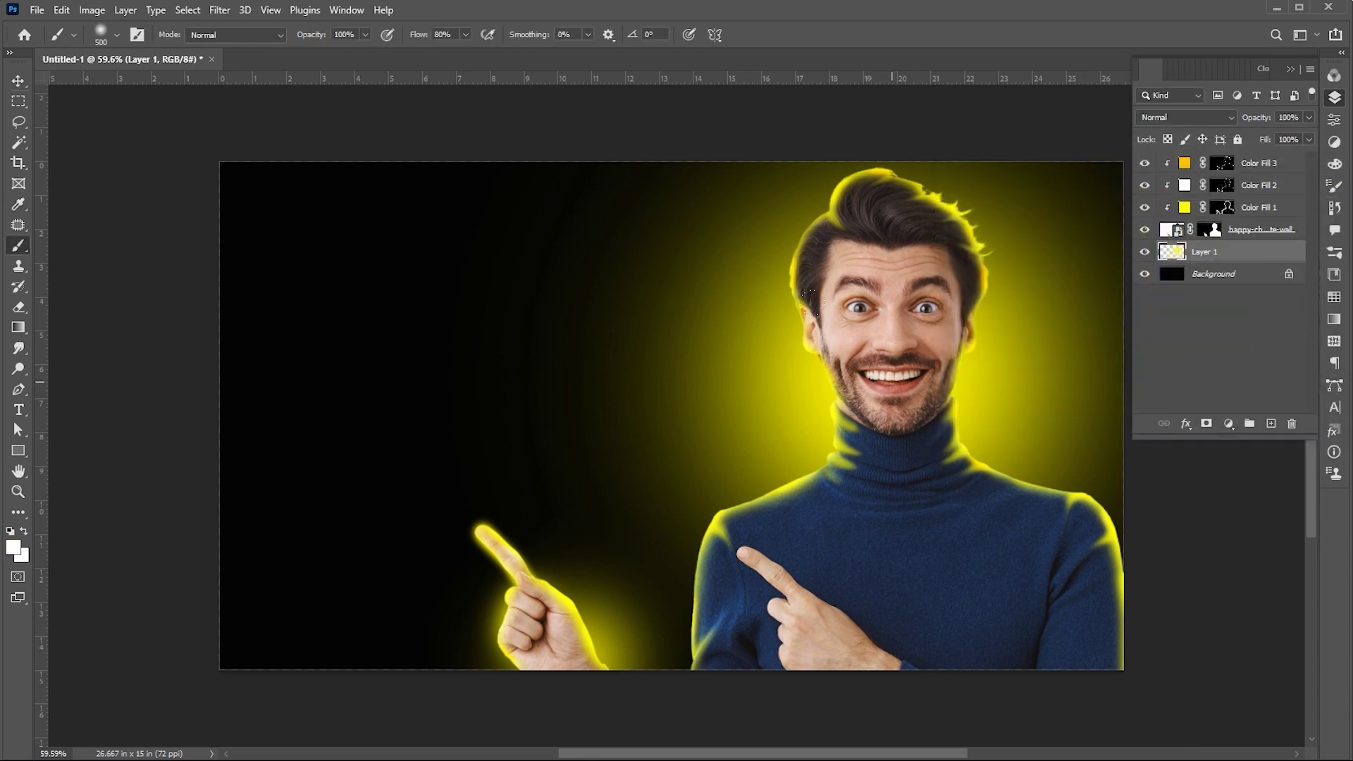
drag(884, 374, 891, 367)
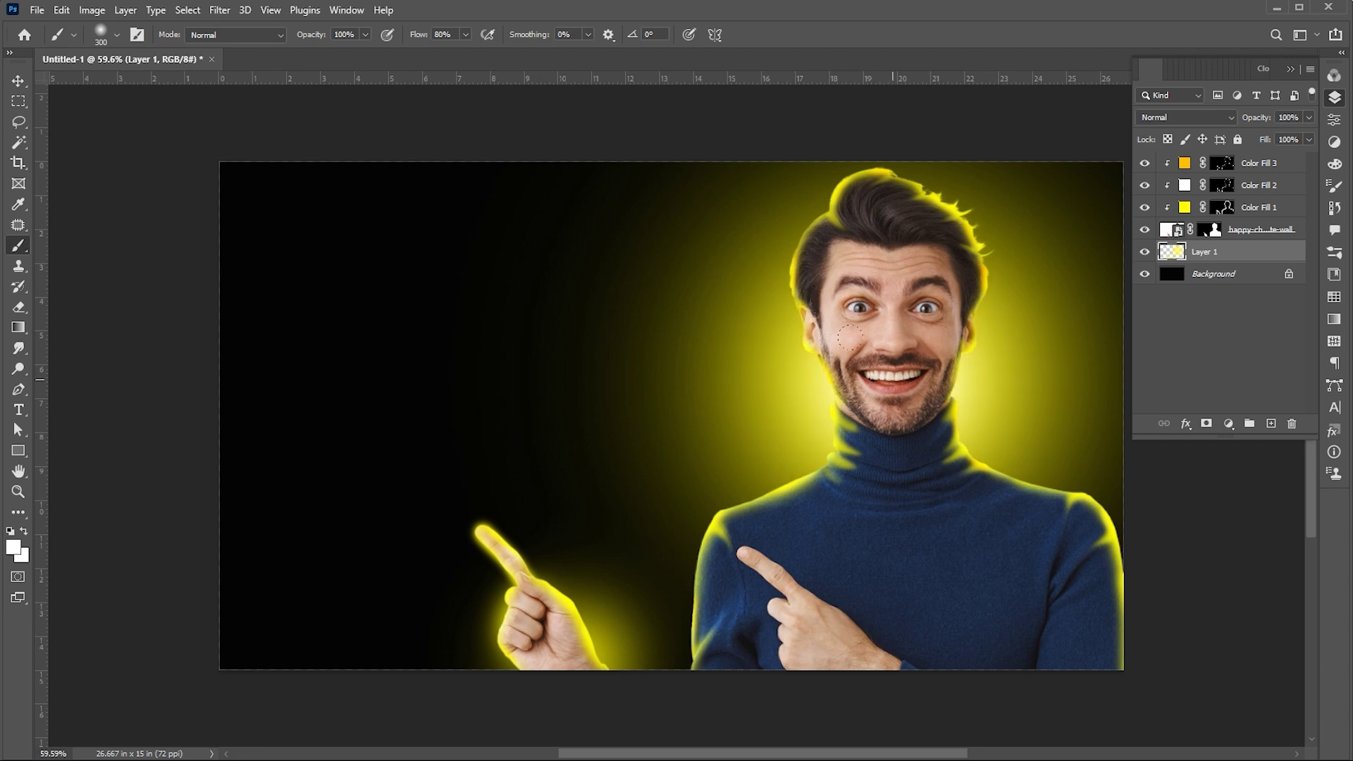
key(bracketright)
key(bracketright)
click(894, 385)
Step: Add faint white glow behind the separate hand and the man's torso, varying the soft brush size
click(560, 636)
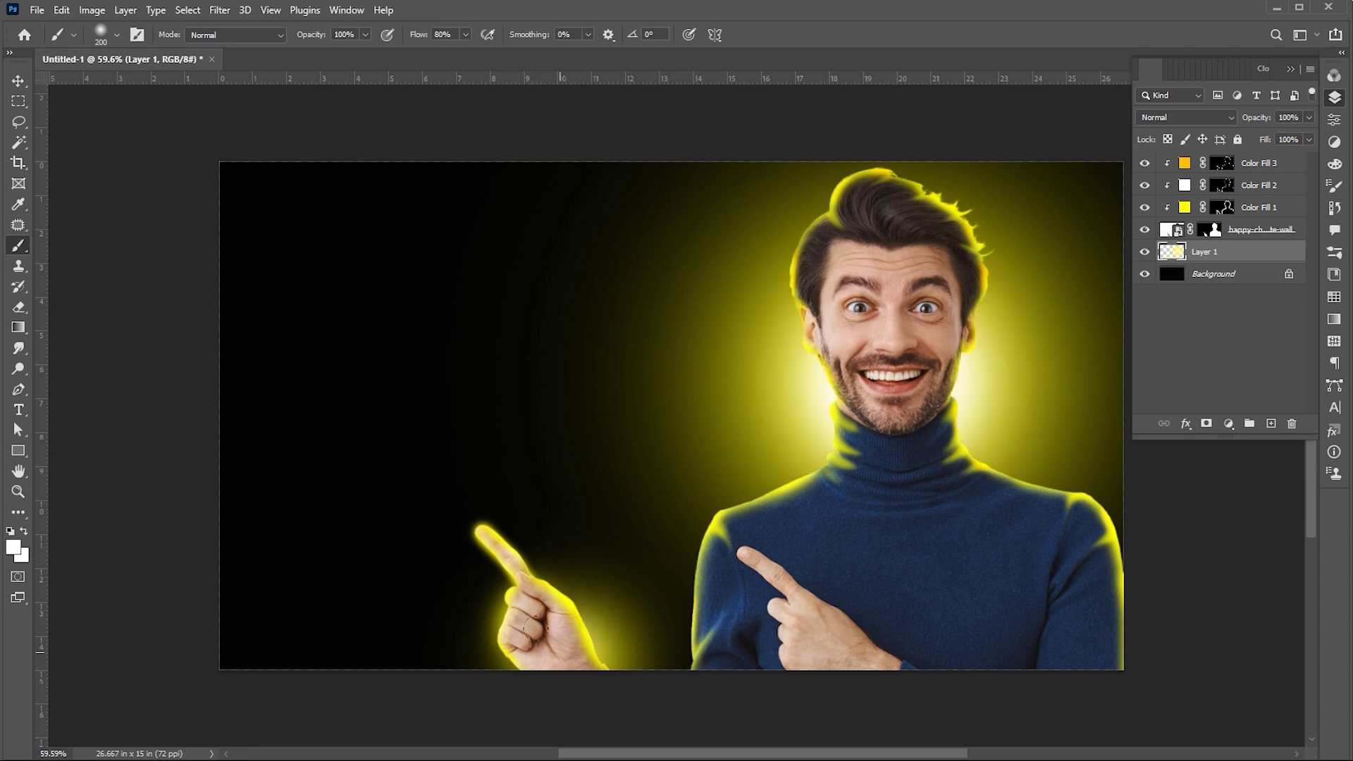
drag(964, 524, 954, 526)
key(bracketright)
key(bracketright)
click(818, 564)
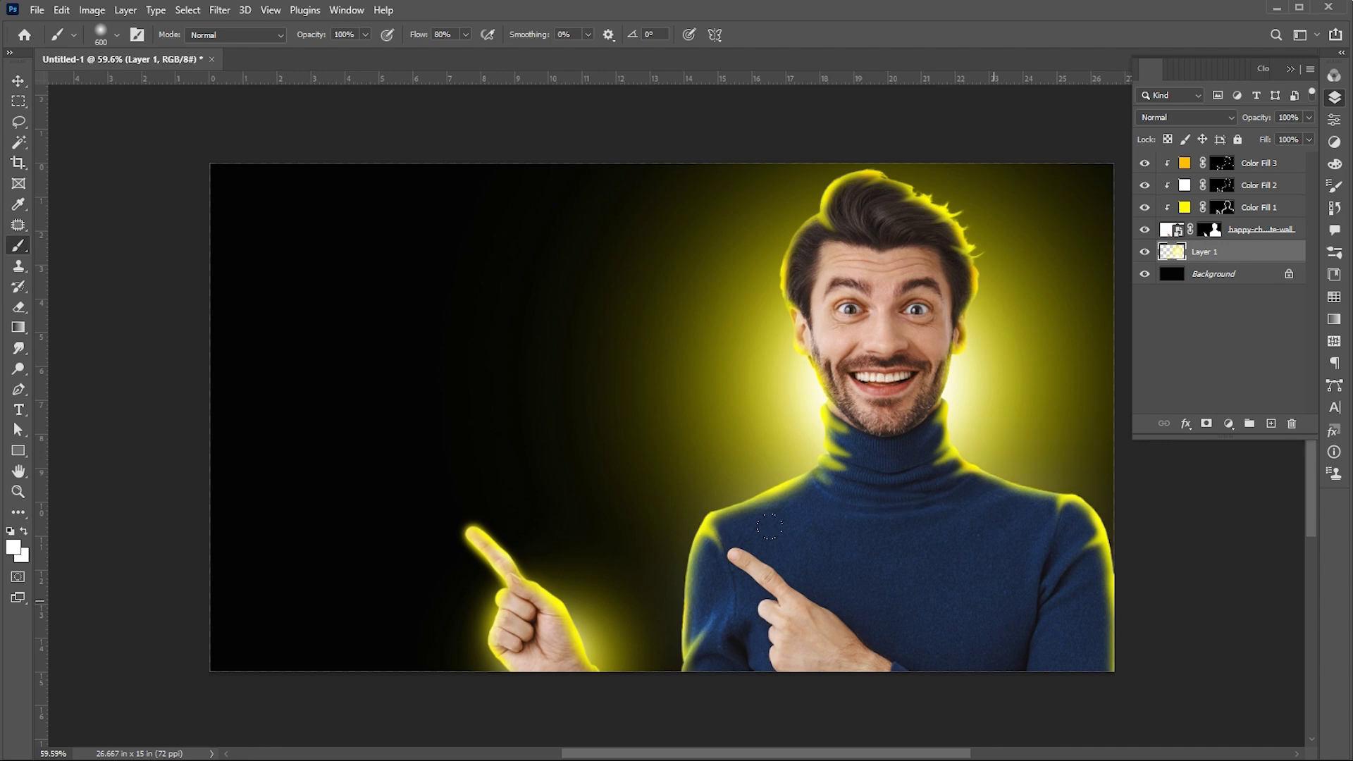
key(v)
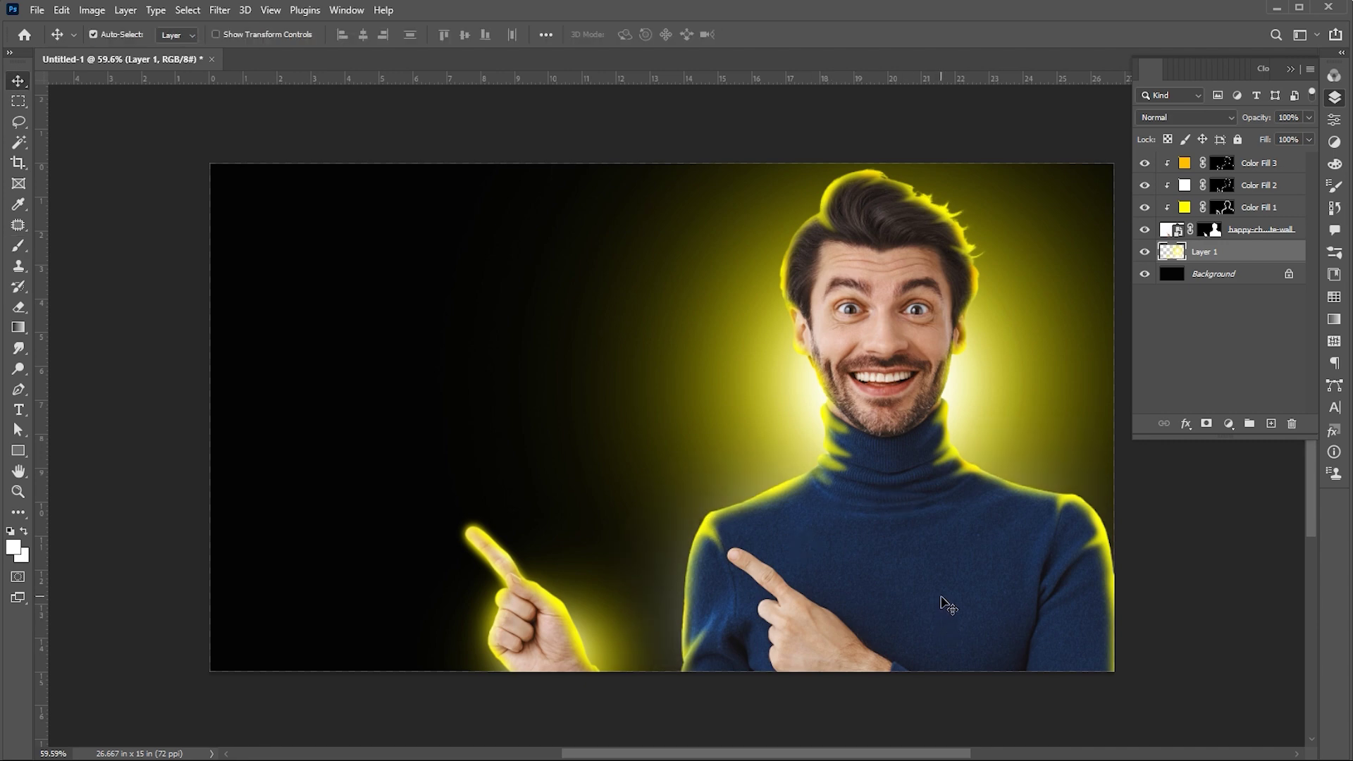
Step: Draw a thin vertical rectangle about 9 px wide and 257 px tall above the glow layer, filled with white
click(1249, 277)
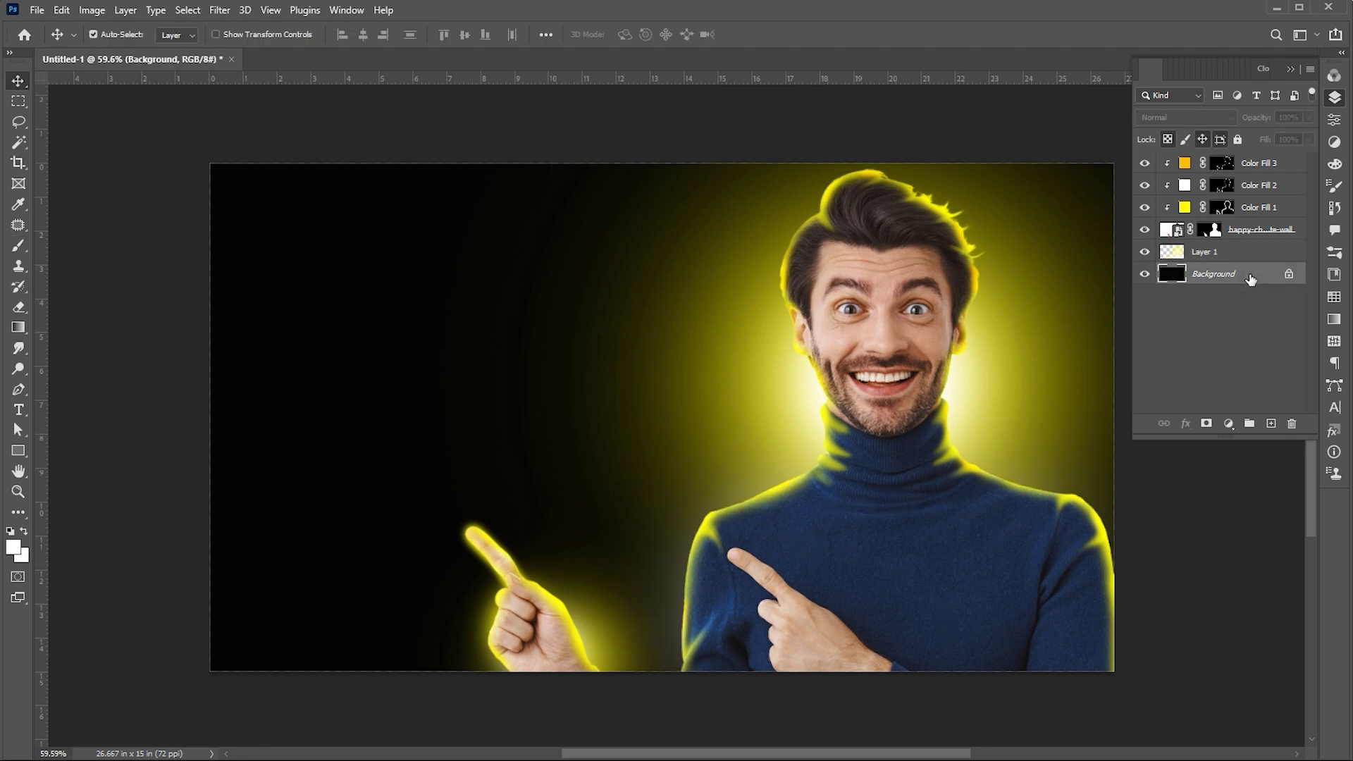
click(1227, 259)
key(d)
key(u)
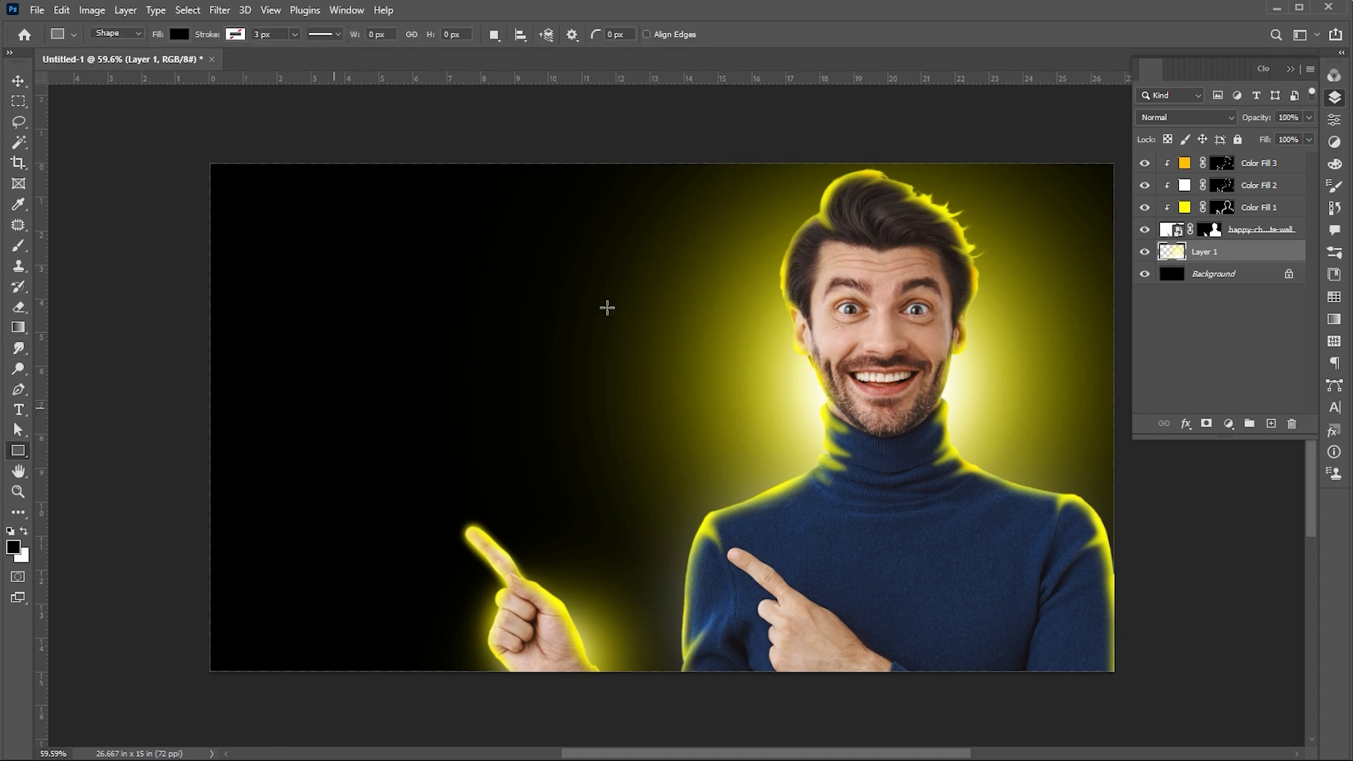
drag(520, 291, 522, 406)
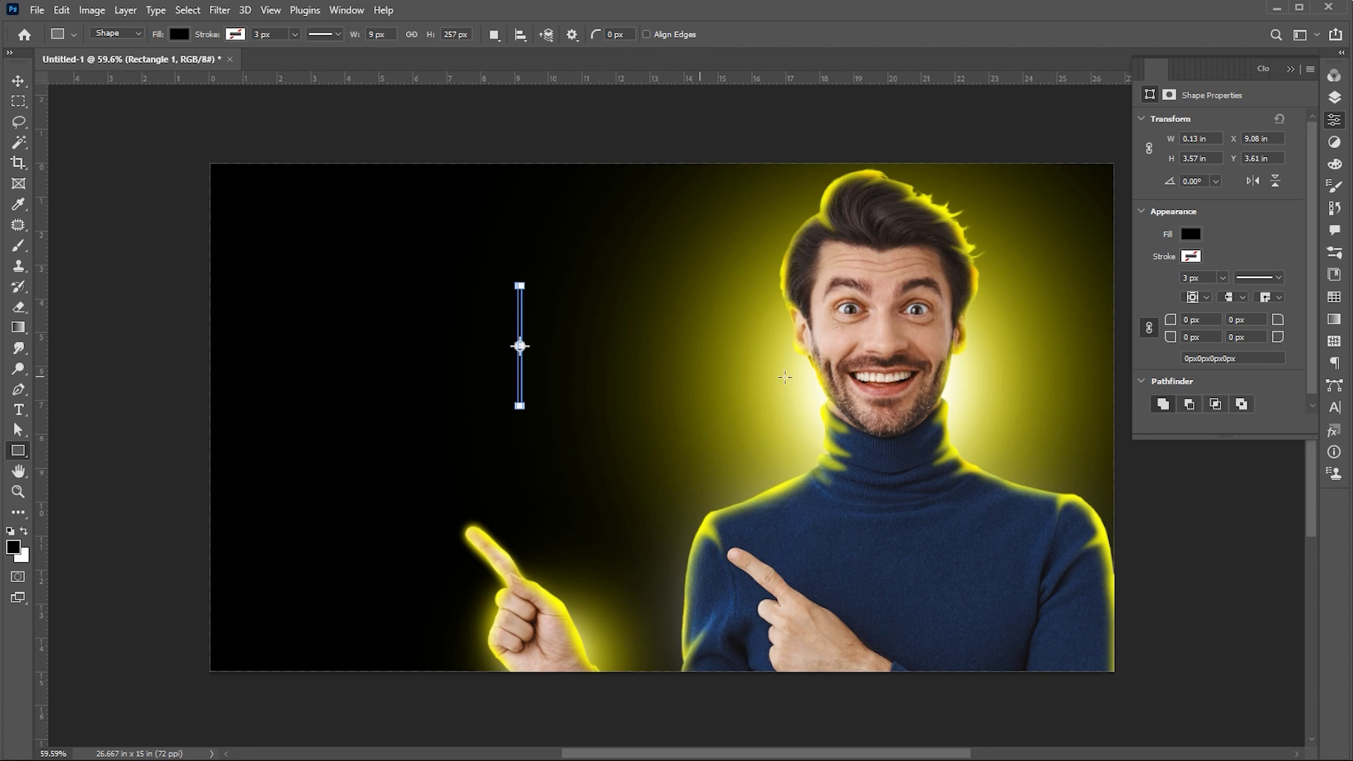
click(1191, 234)
click(1167, 317)
click(1231, 229)
key(v)
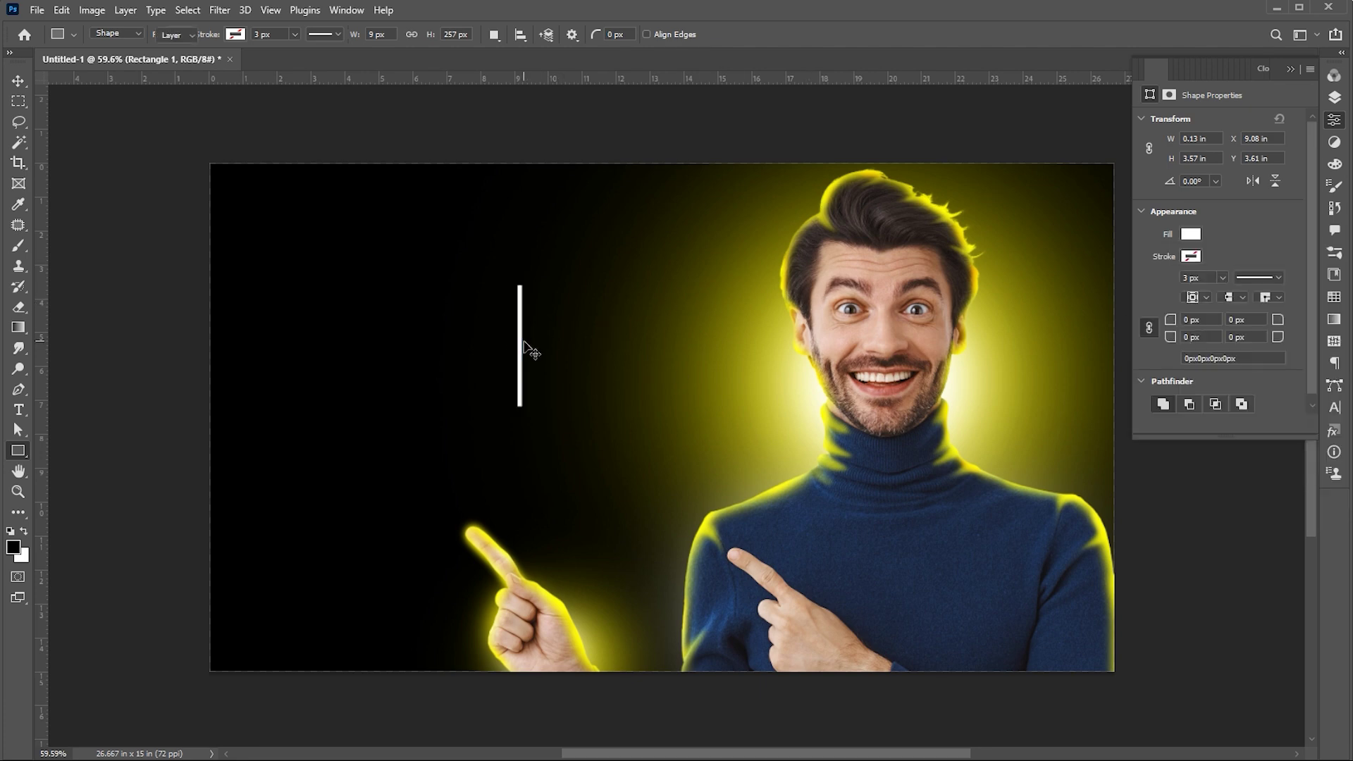
Step: Narrow the white vertical bar to about 0.1 in wide with Free Transform
click(506, 341)
key(ctrl+space)
mouse_move(506, 341)
mouse_down()
mouse_move(545, 350)
mouse_move(530, 352)
mouse_up()
click(528, 342)
key(ctrl+t)
key(Return)
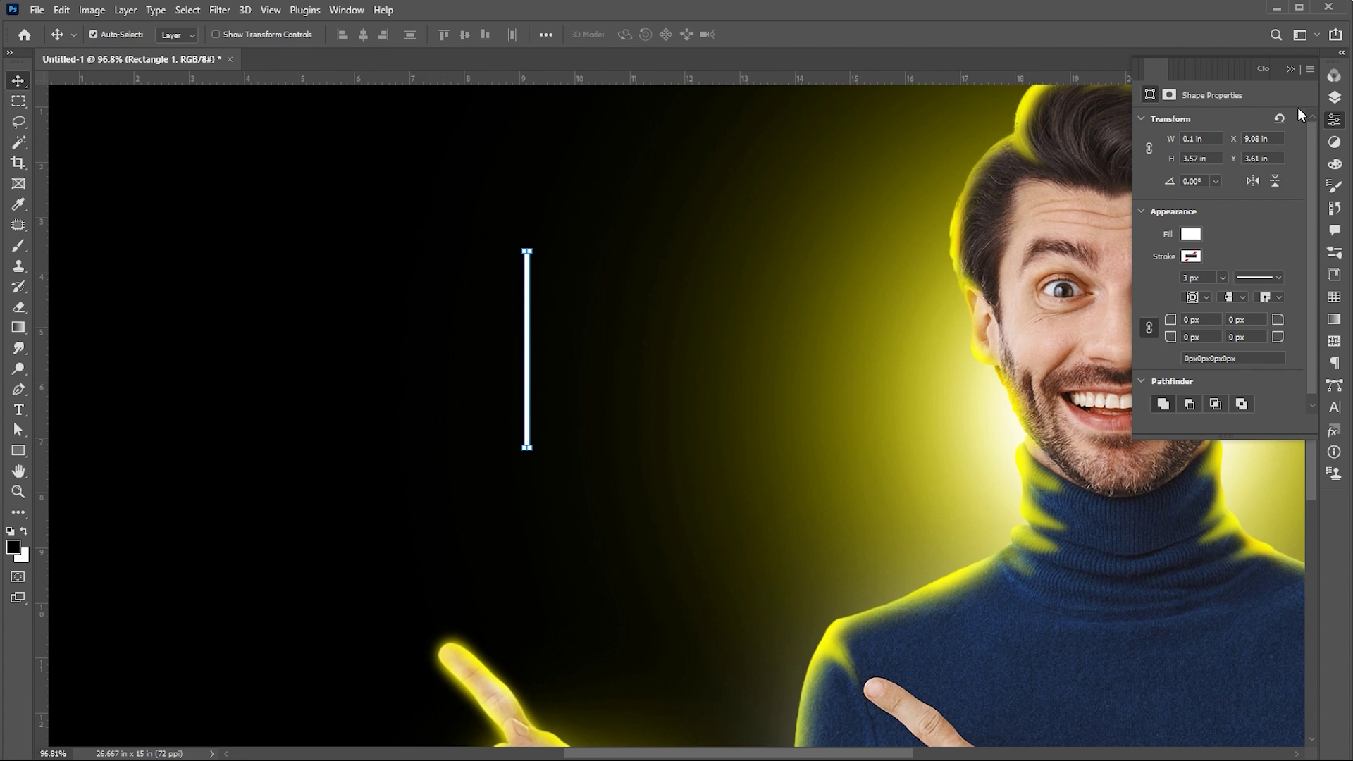
Step: Duplicate the white bar and rotate the copy 90° to form a cross
click(1334, 98)
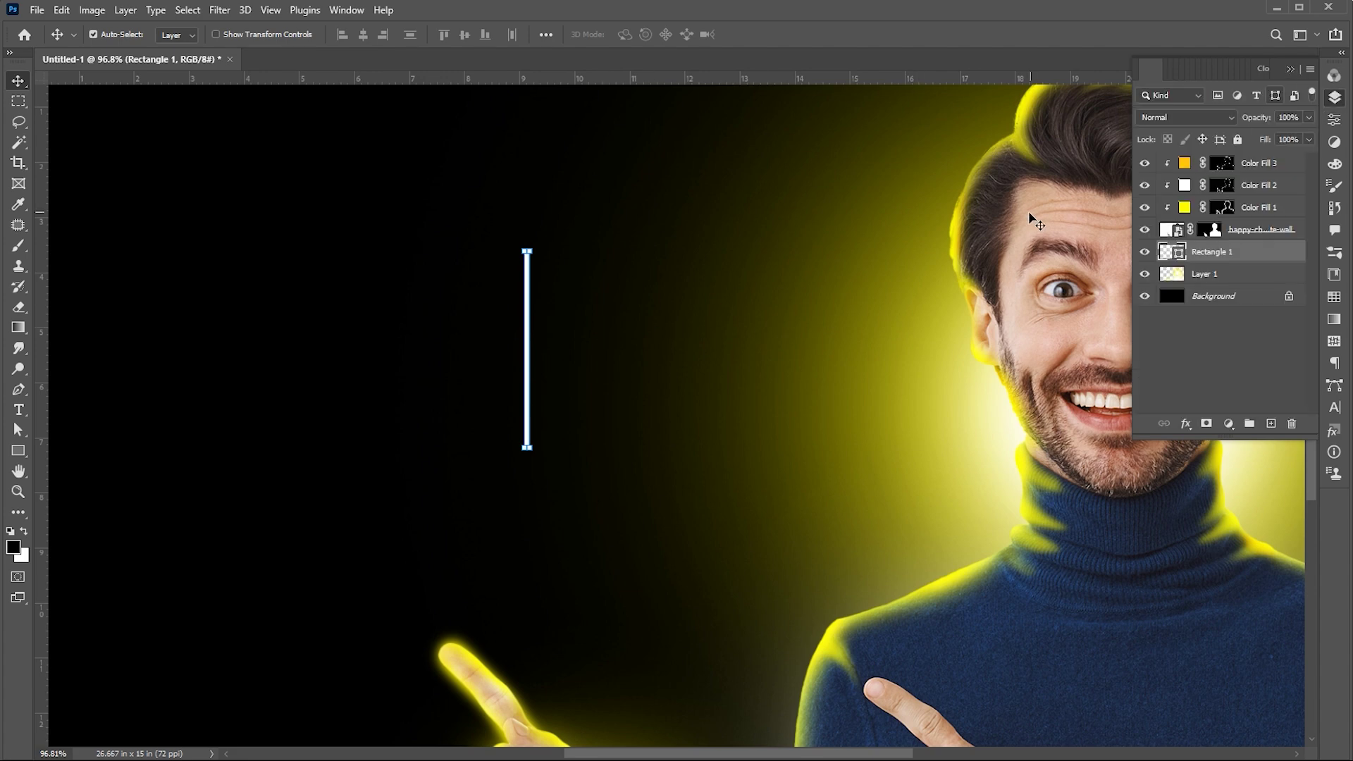
key(ctrl+j)
key(ctrl+t)
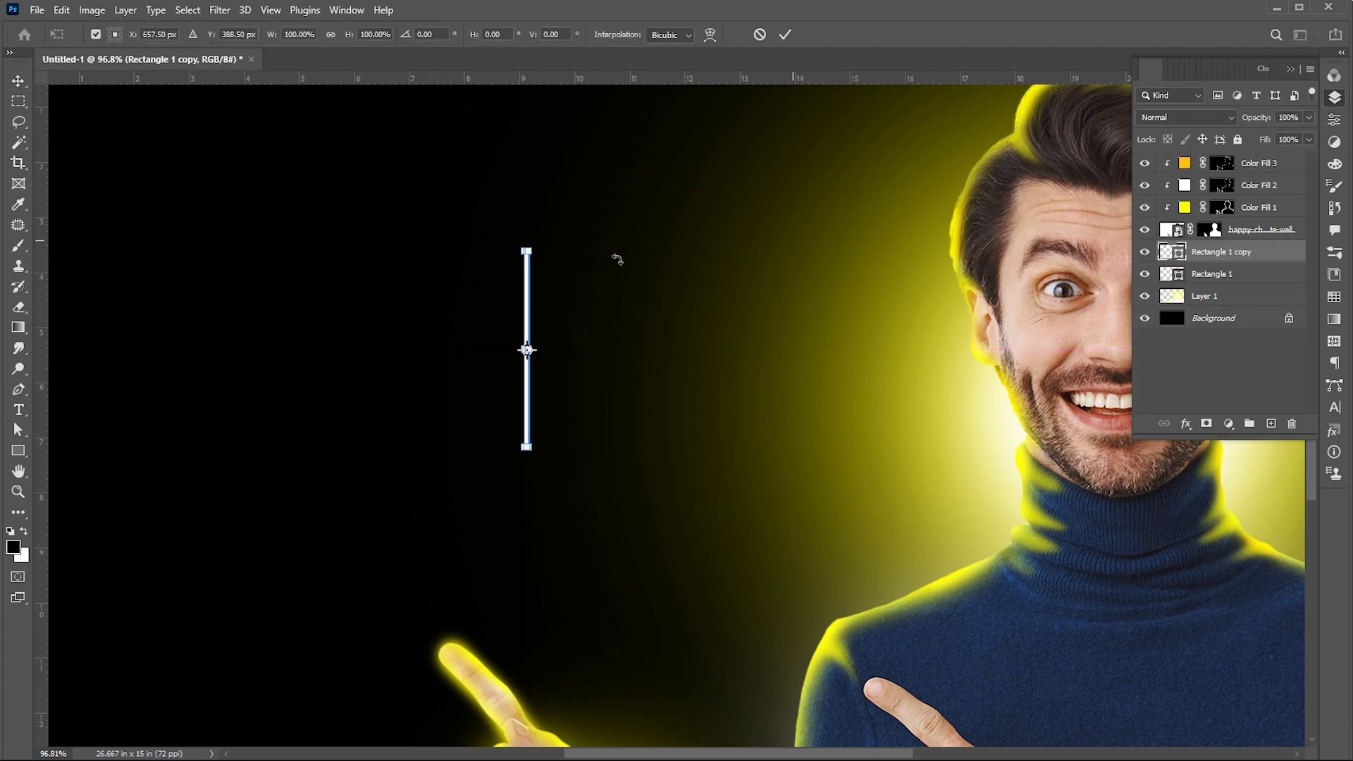
drag(550, 235, 640, 374)
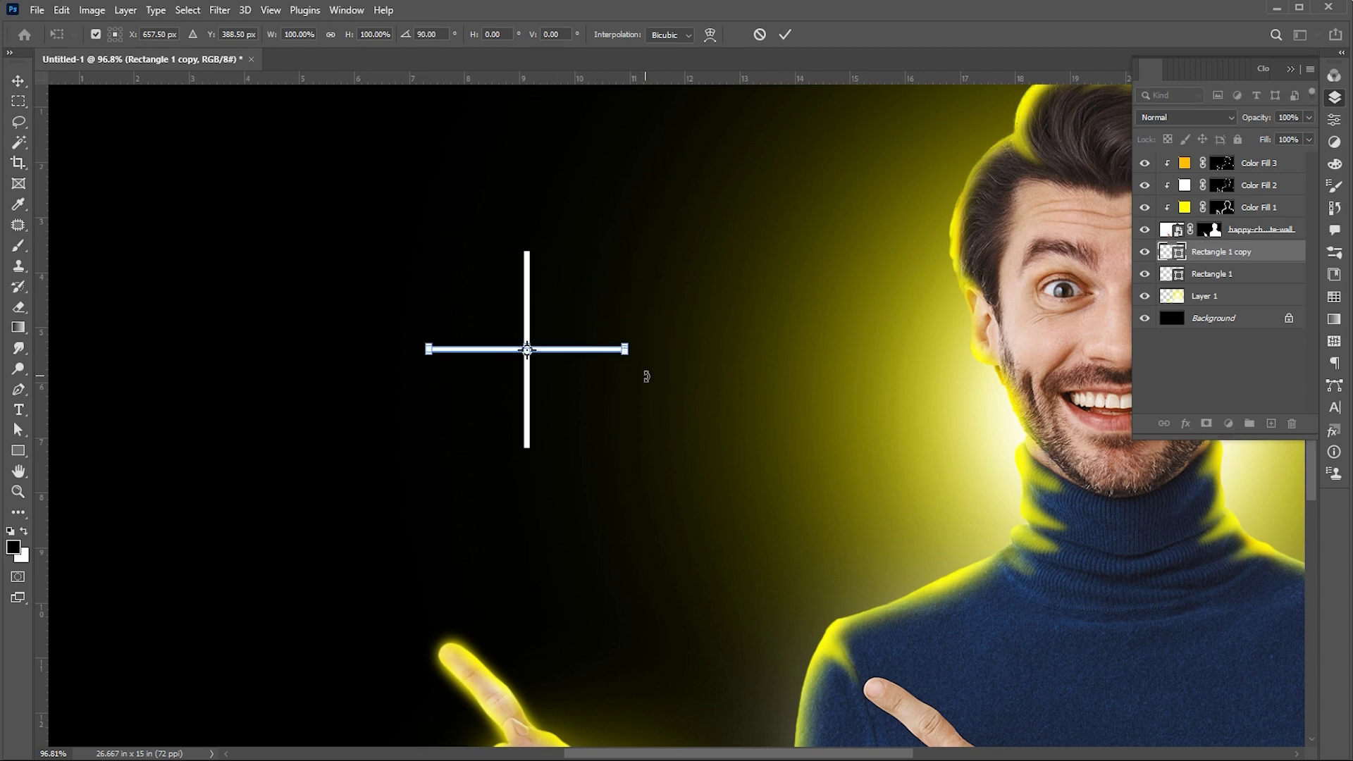
key(Return)
Step: Convert both bar layers into one Smart Object and open its contents for editing
shift+click(1232, 274)
right_click(1210, 254)
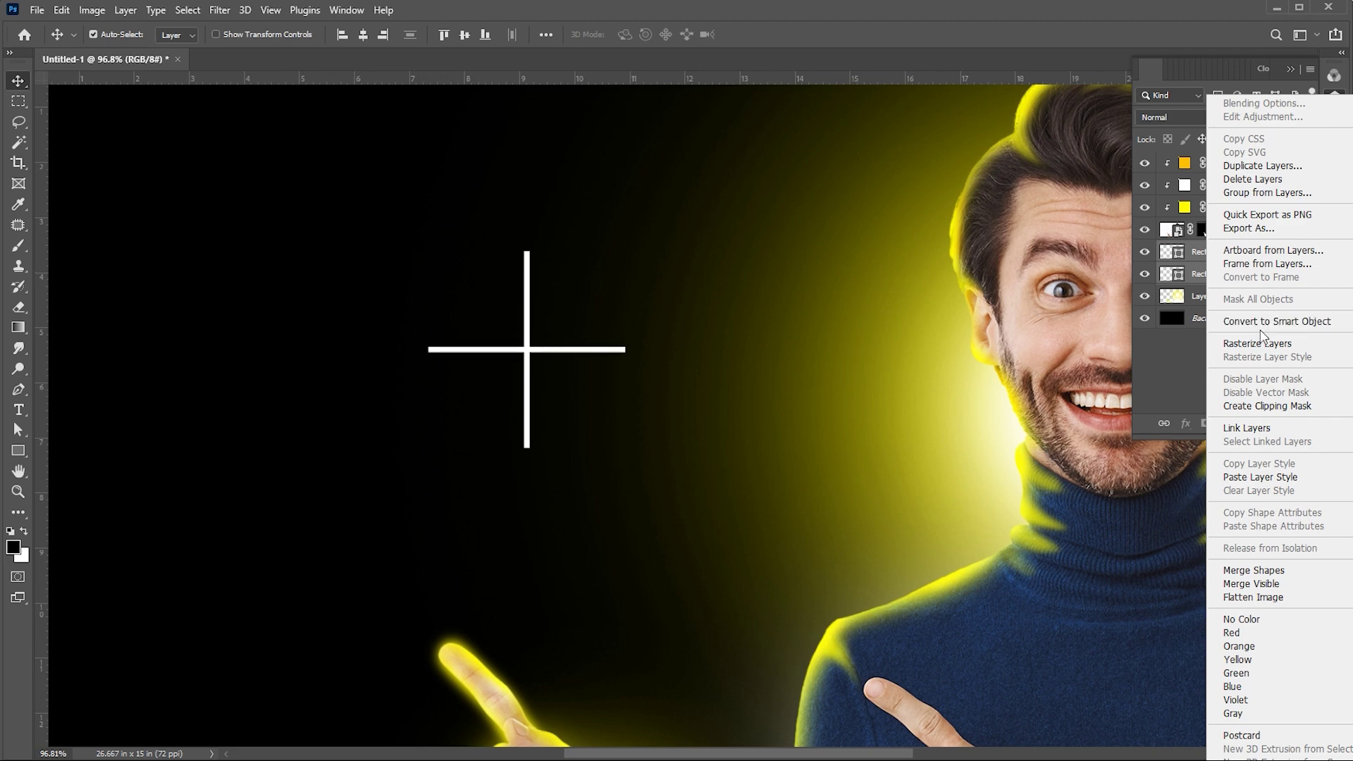
click(1255, 322)
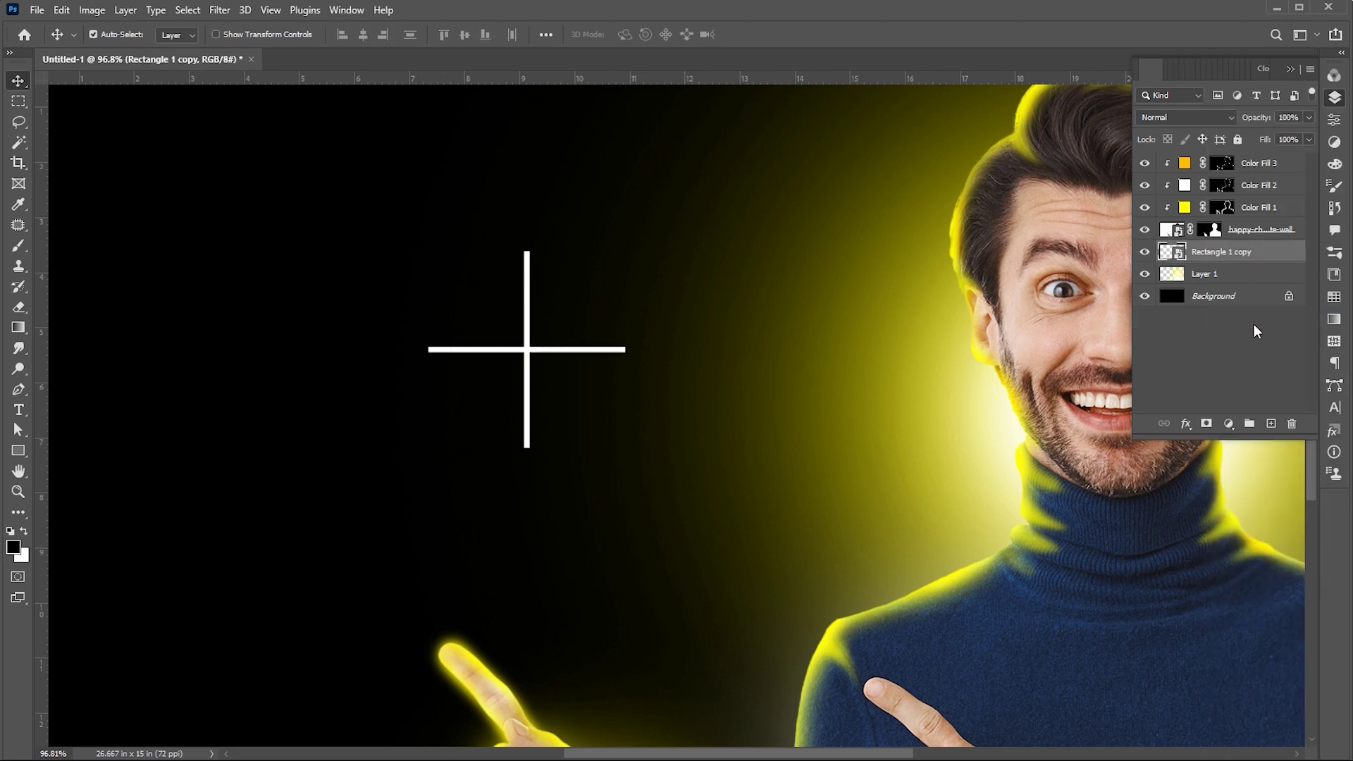
double_click(1171, 254)
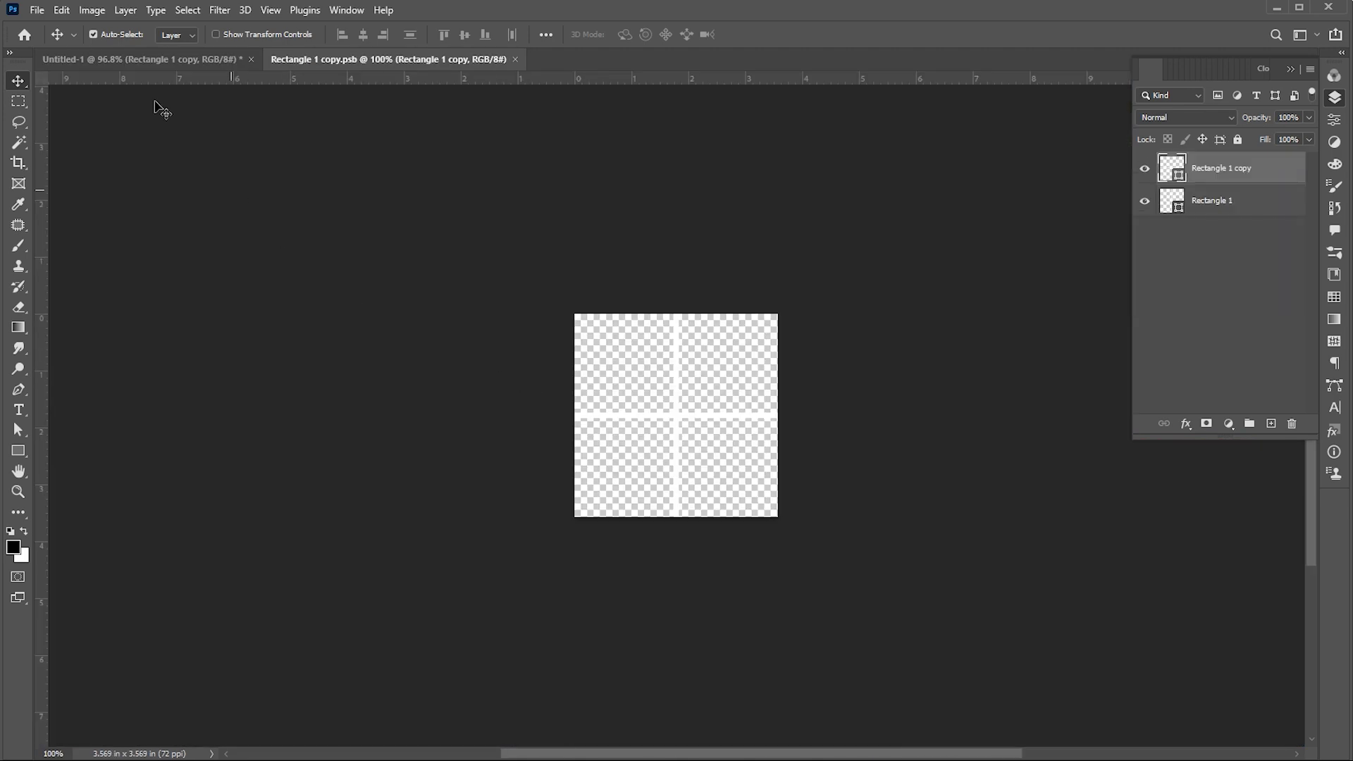
Step: Define the white cross as a pattern named "white grid"
click(62, 10)
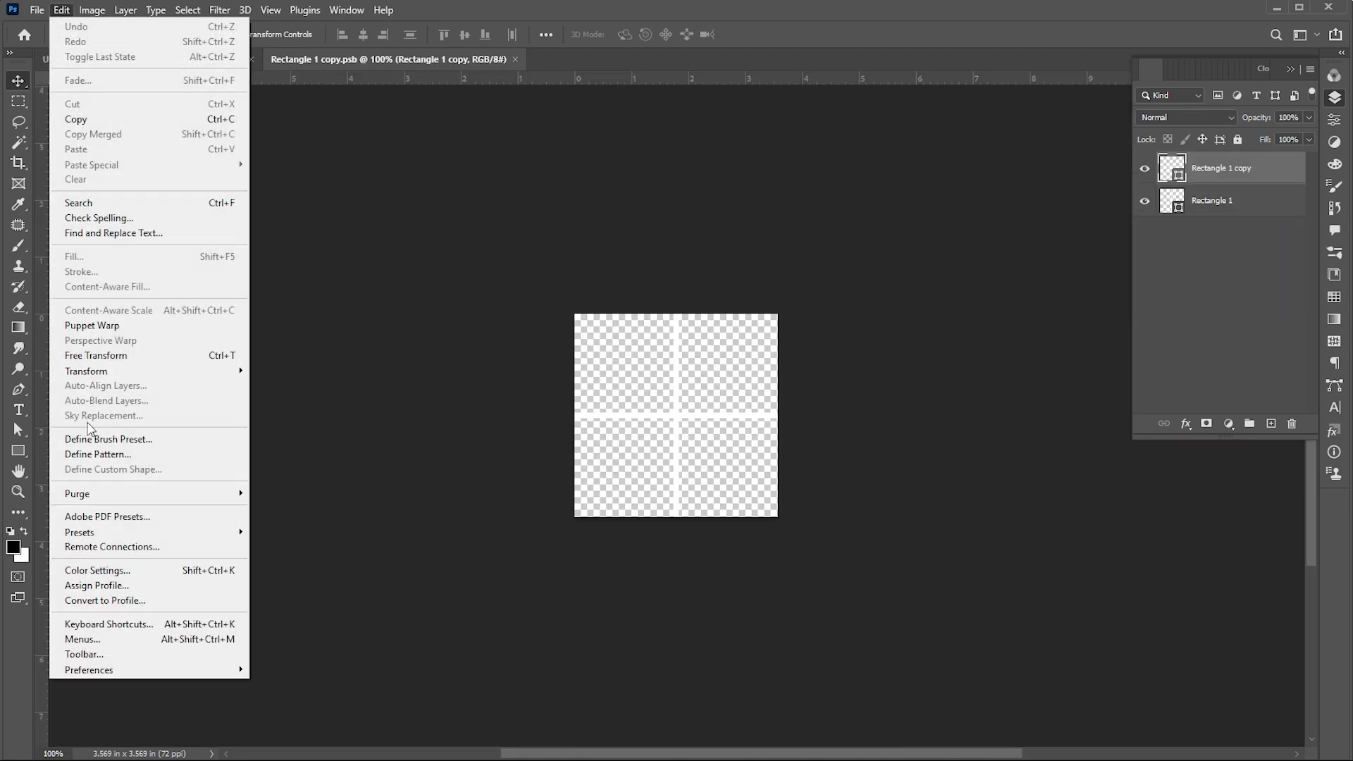
click(91, 453)
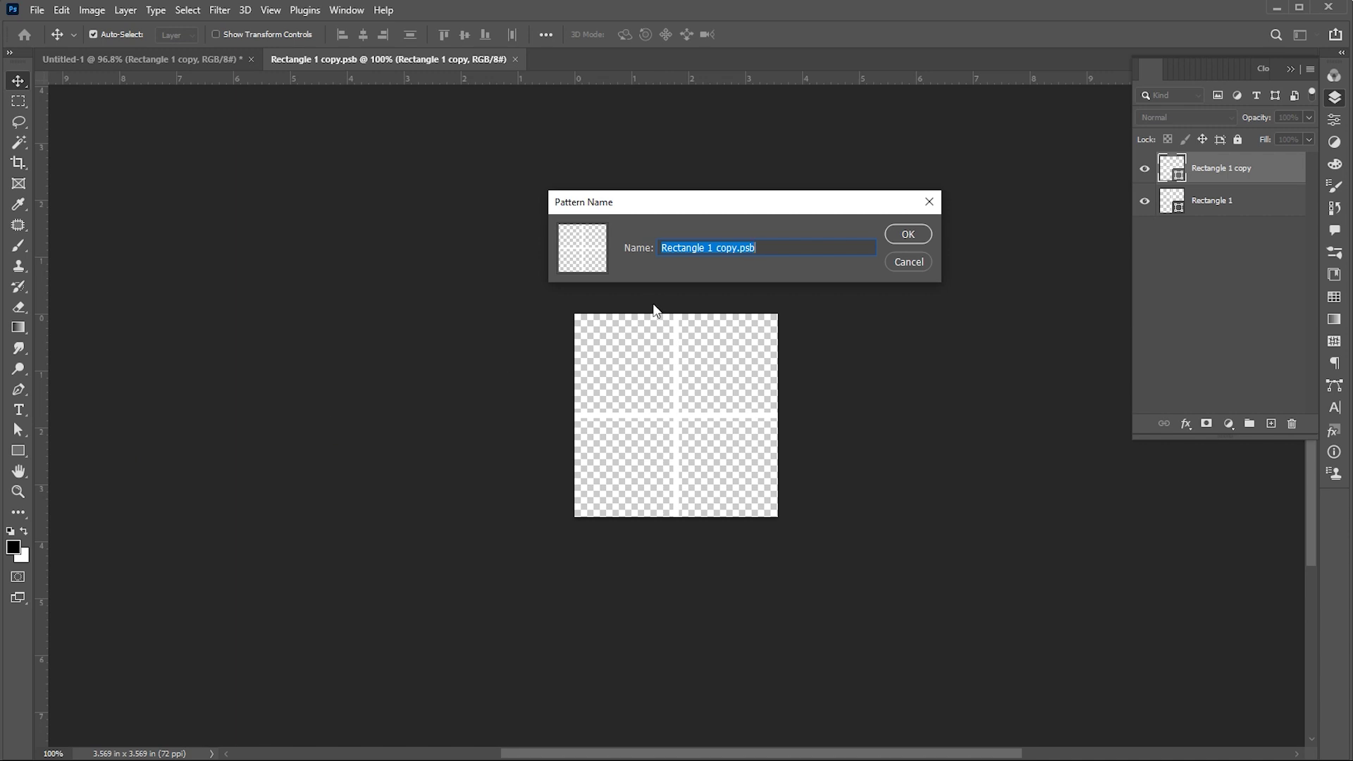
text(white grid)
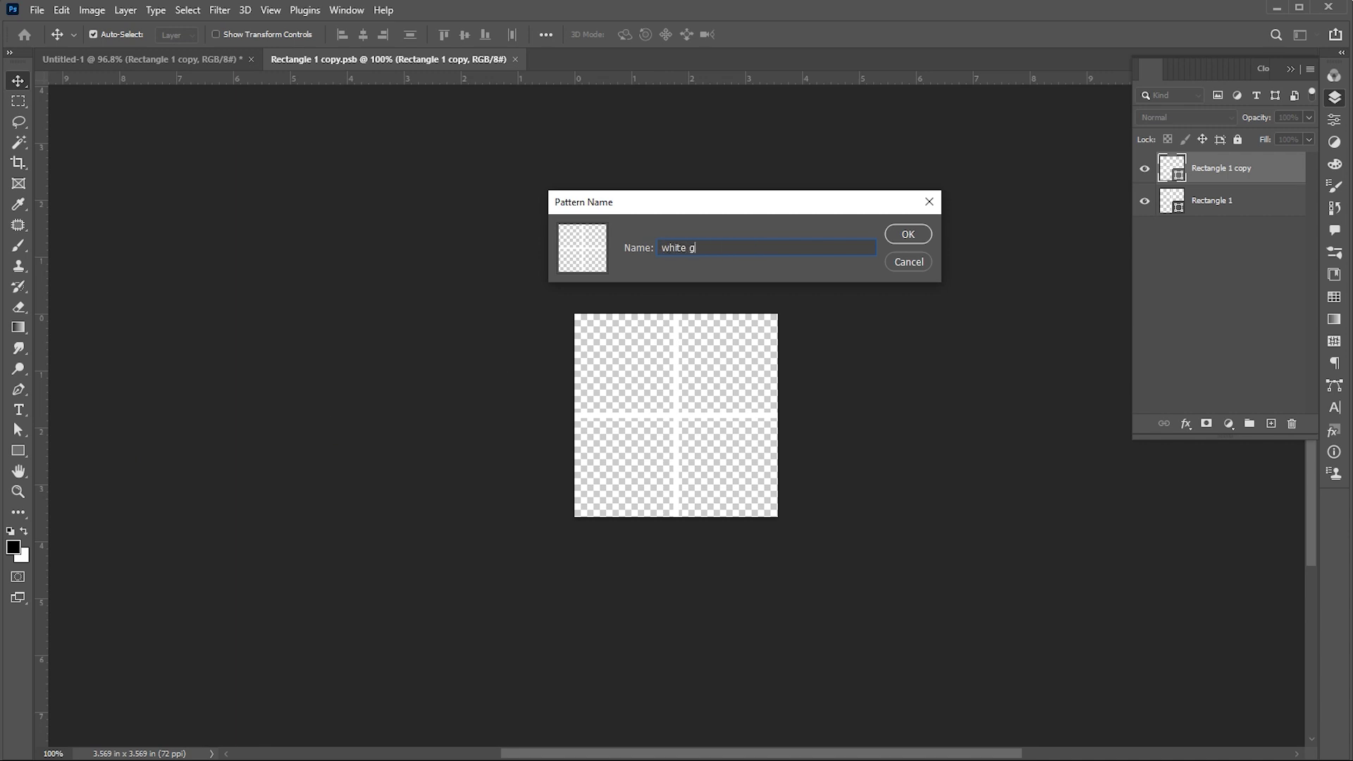
click(907, 234)
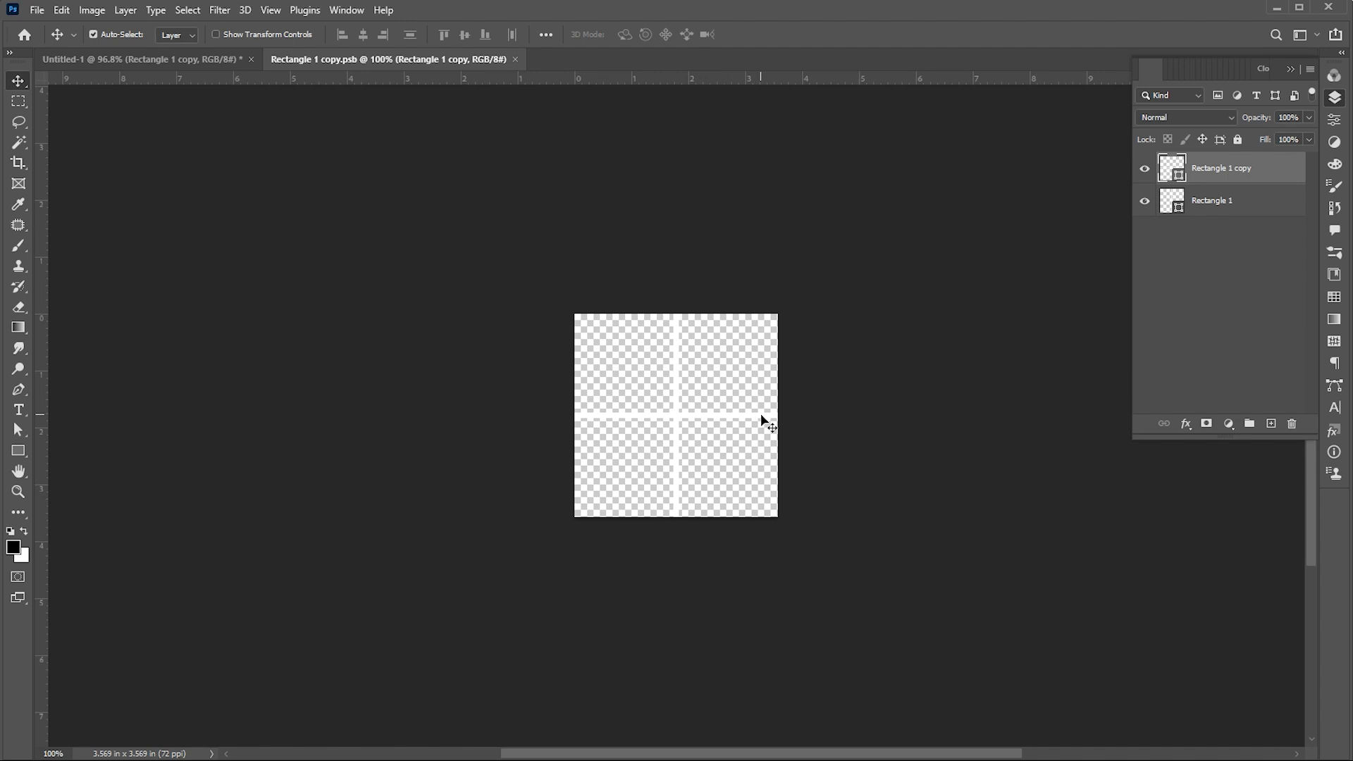
Step: Fill both bars of the cross with black and define the result as a pattern named "black grid"
click(658, 417)
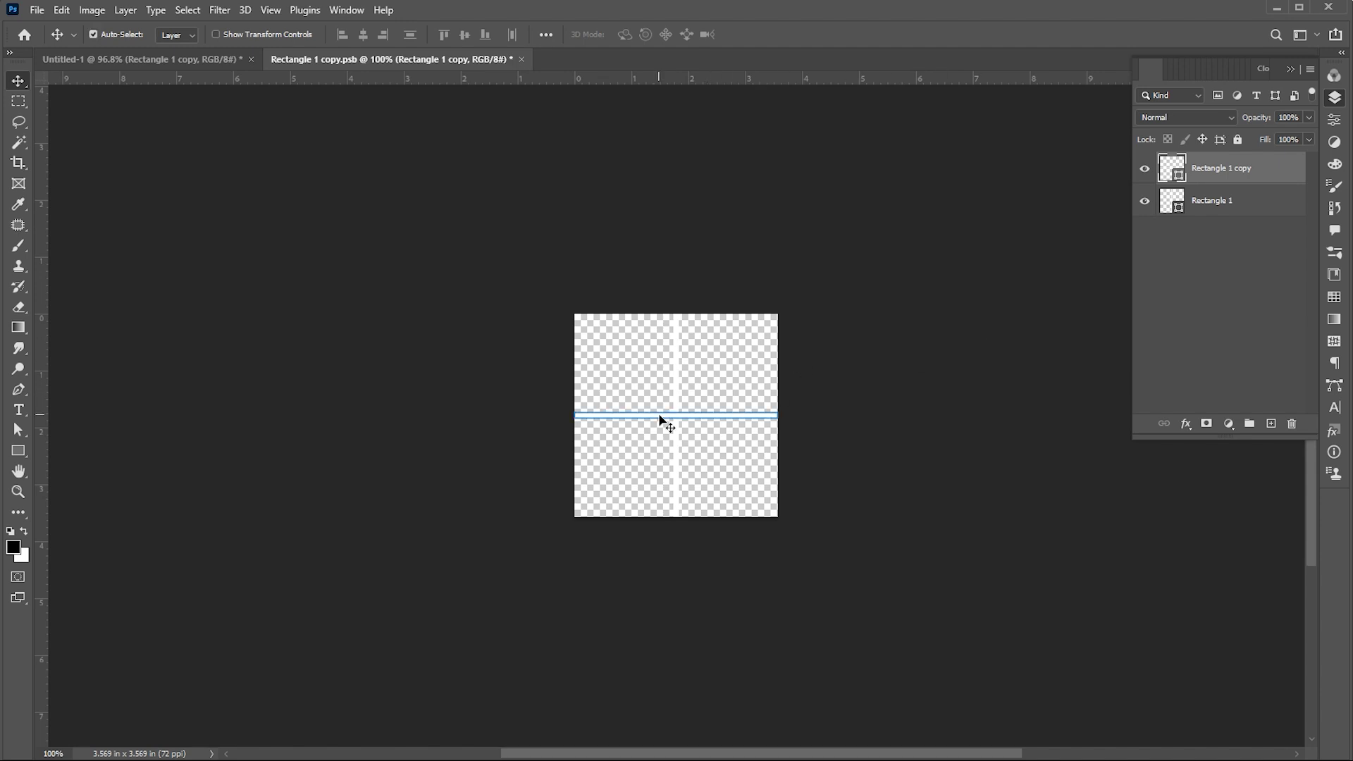
click(677, 432)
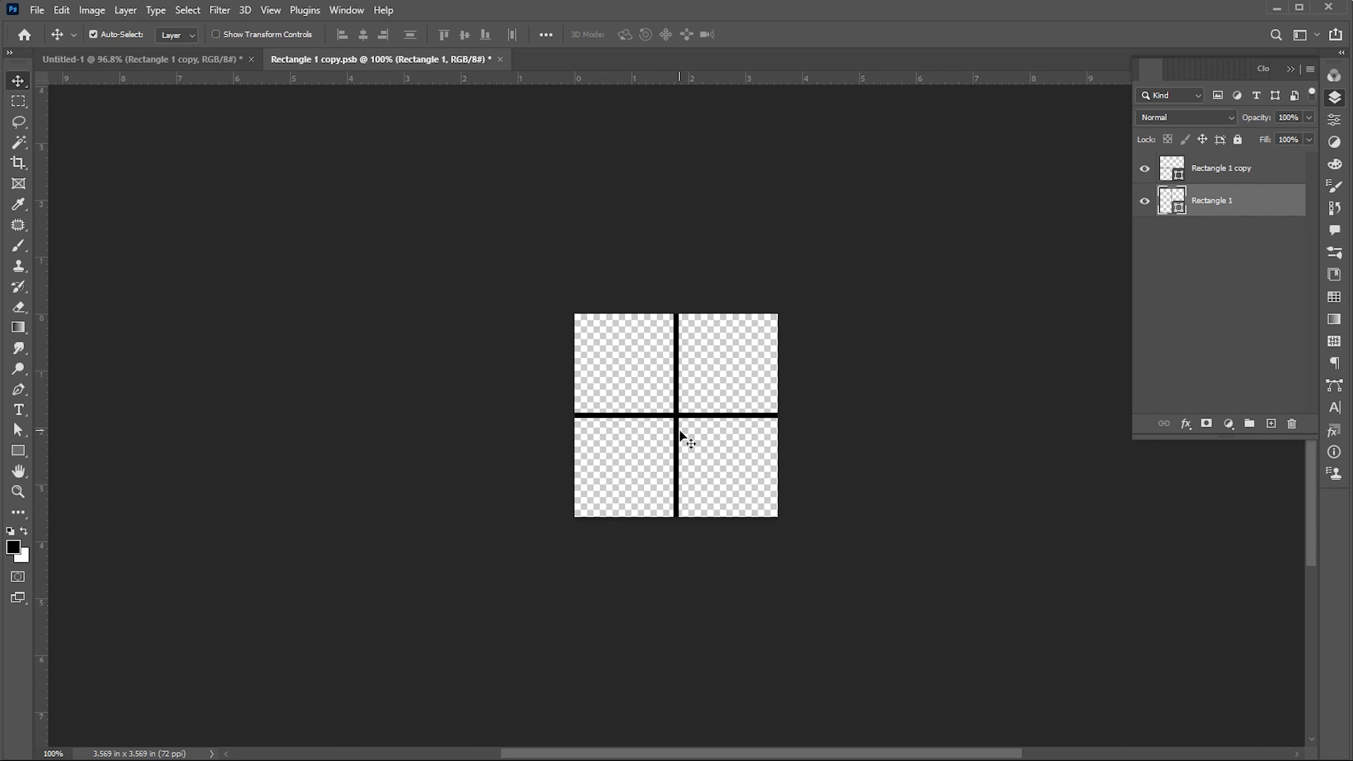
click(46, 10)
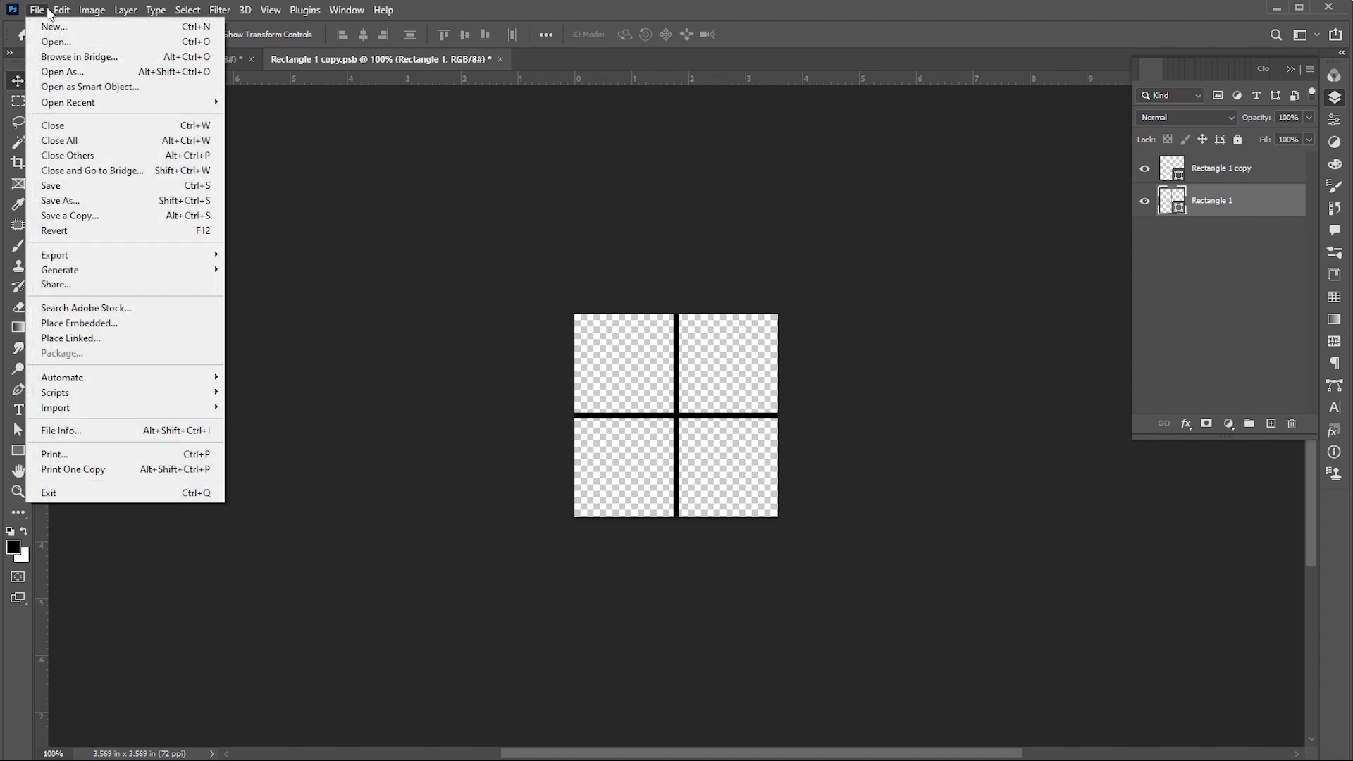
mouse_move(65, 13)
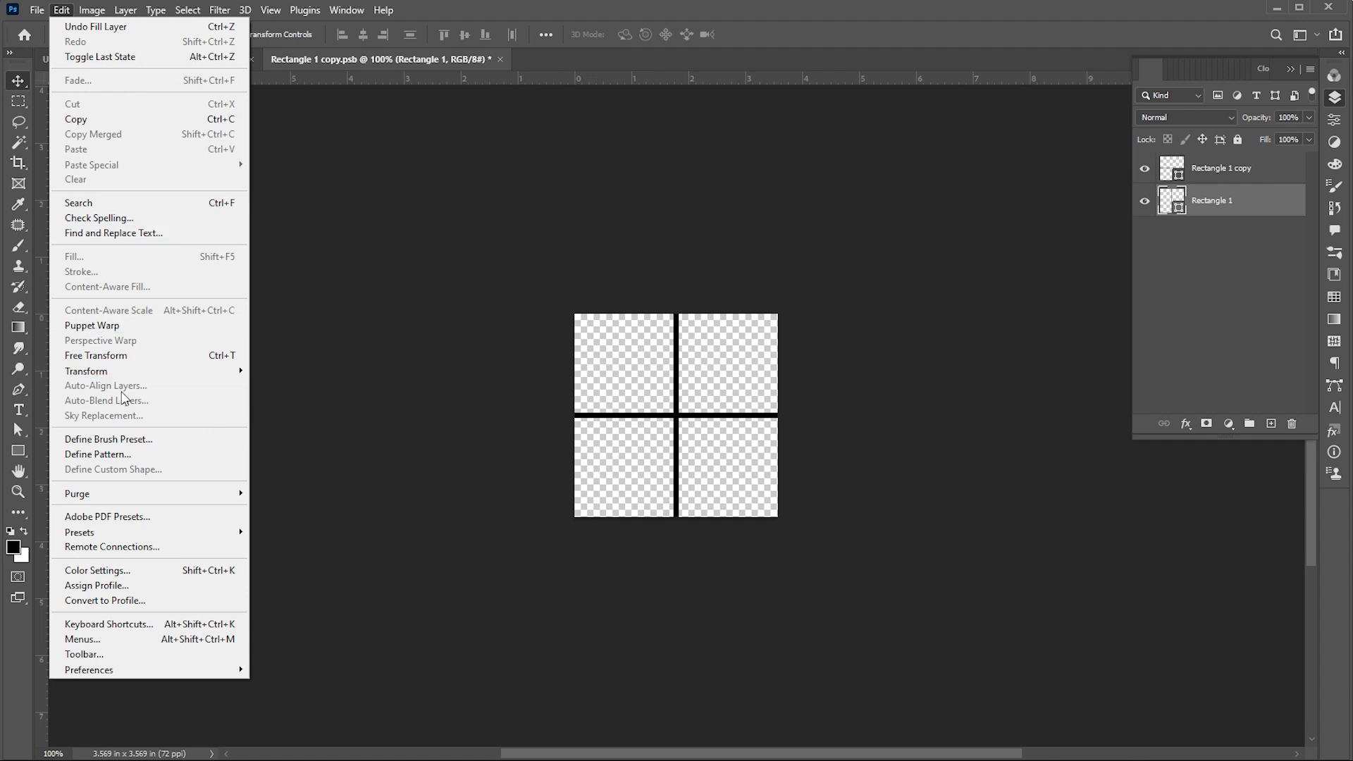
click(104, 457)
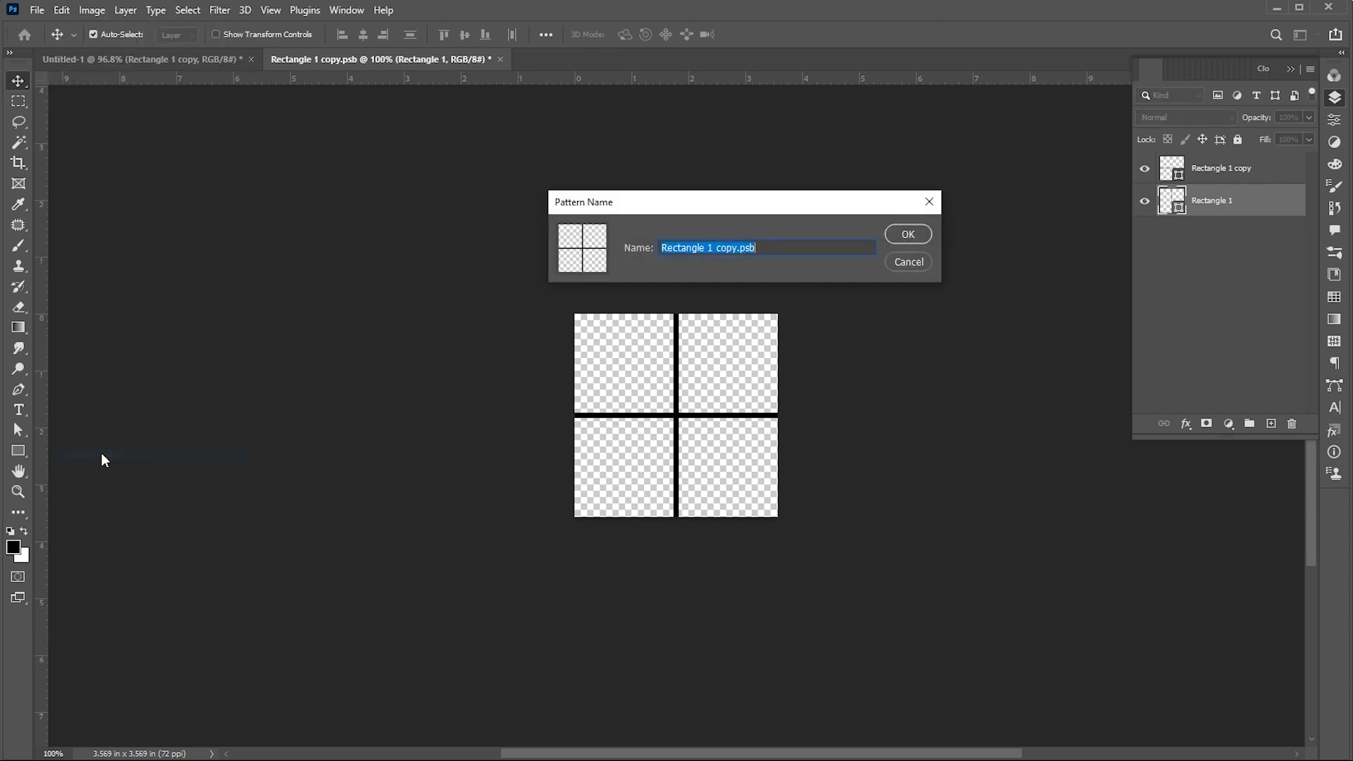
text(black grid)
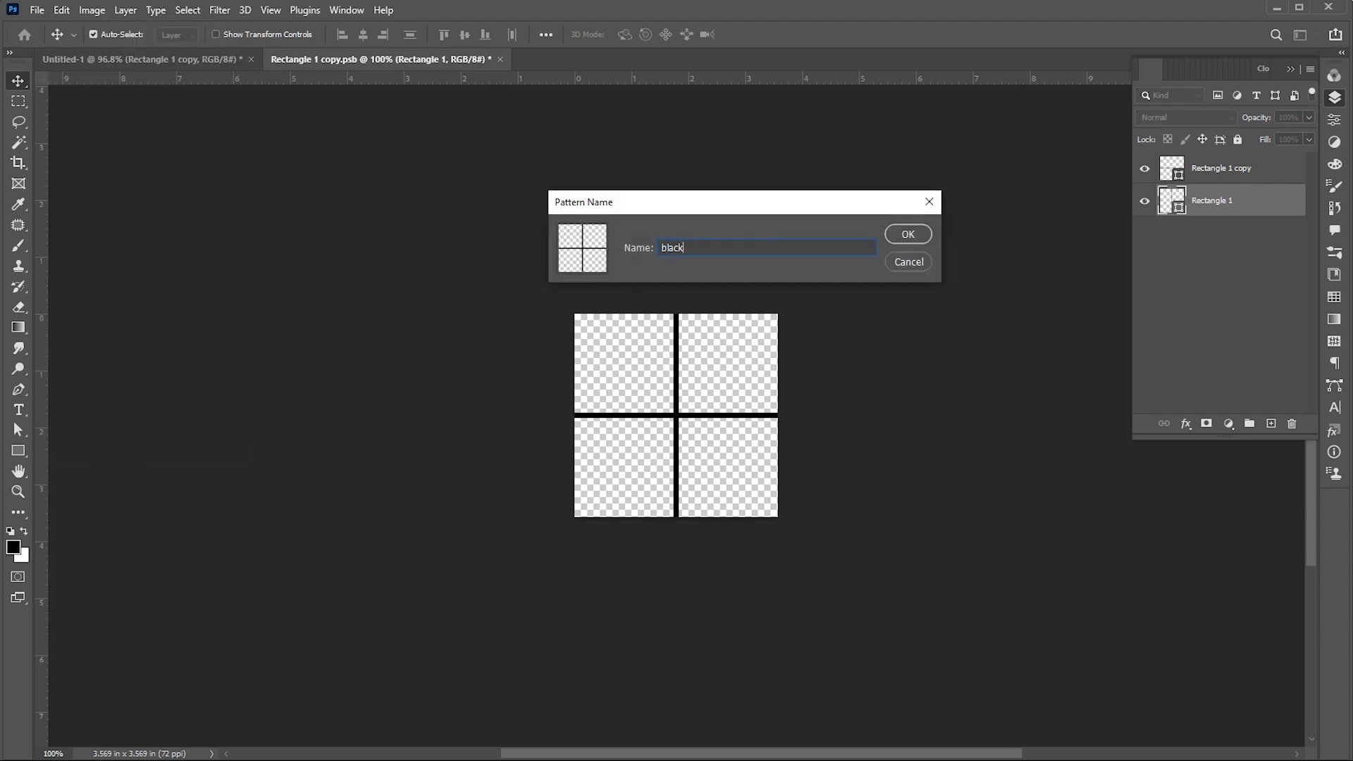
click(908, 234)
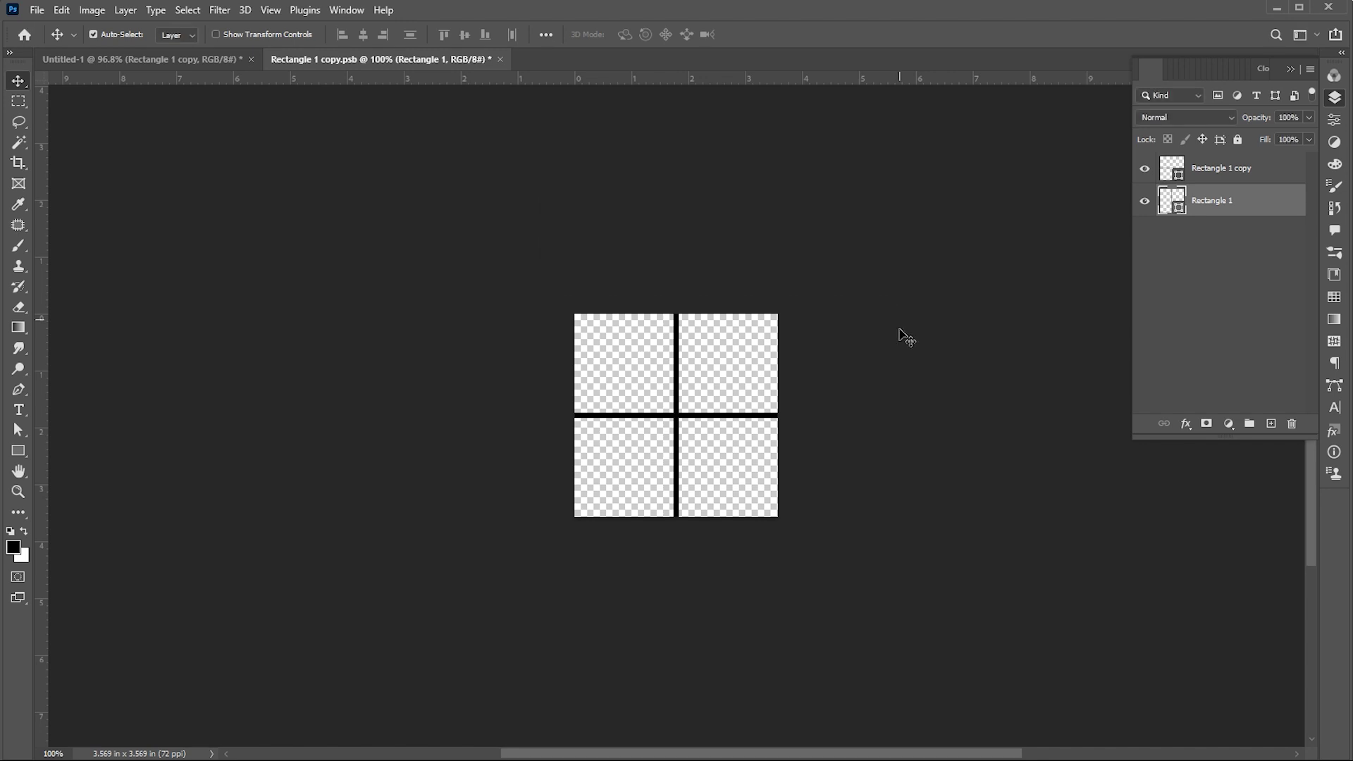
Step: Close the Smart Object's contents without saving and delete the white cross layer from the main document
click(502, 61)
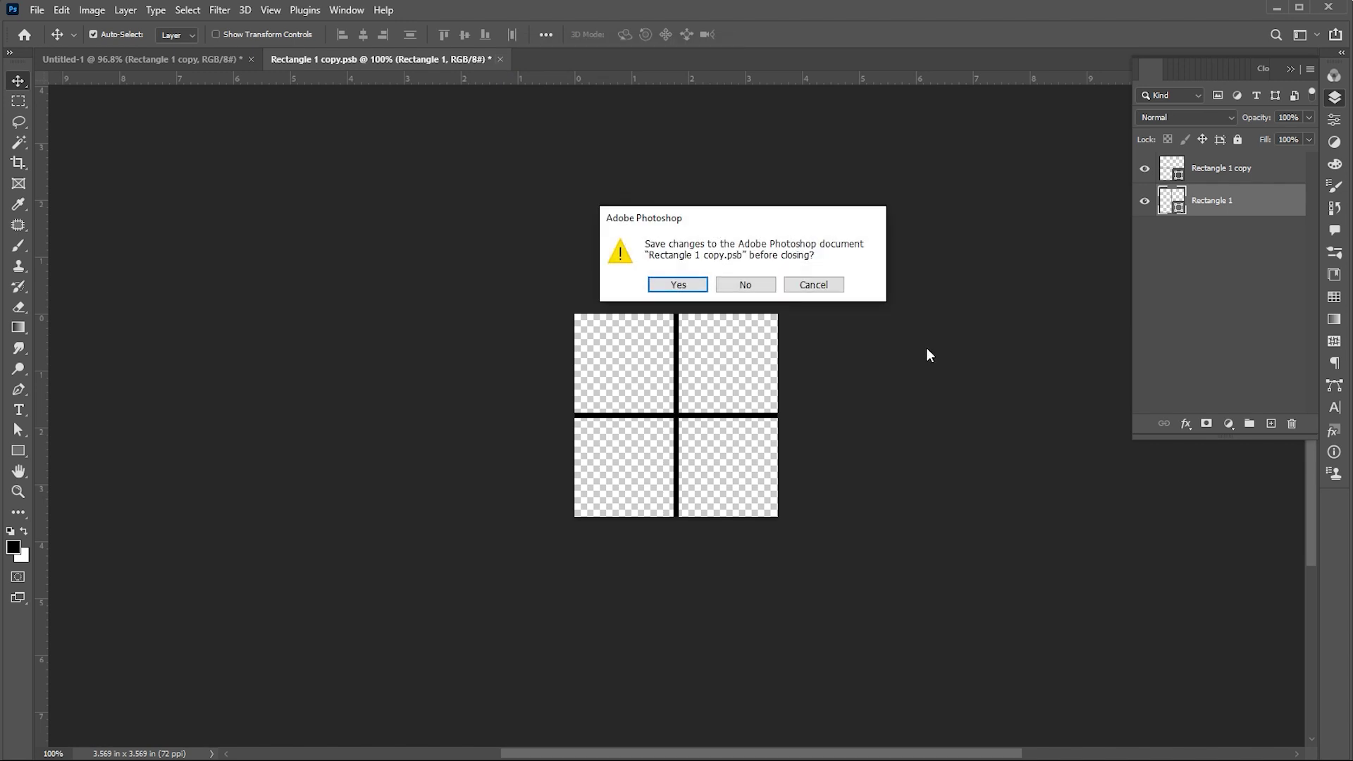
click(761, 286)
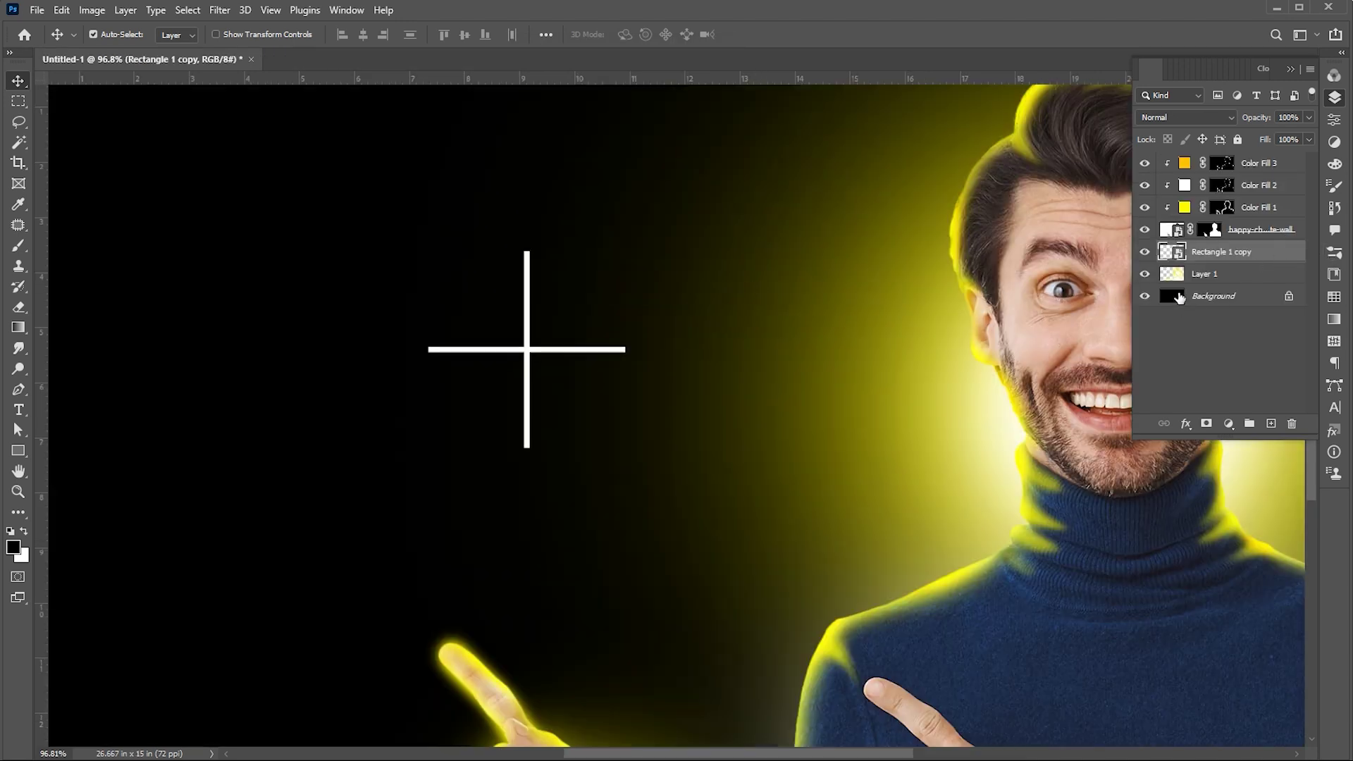
key(Delete)
key(ctrl+0)
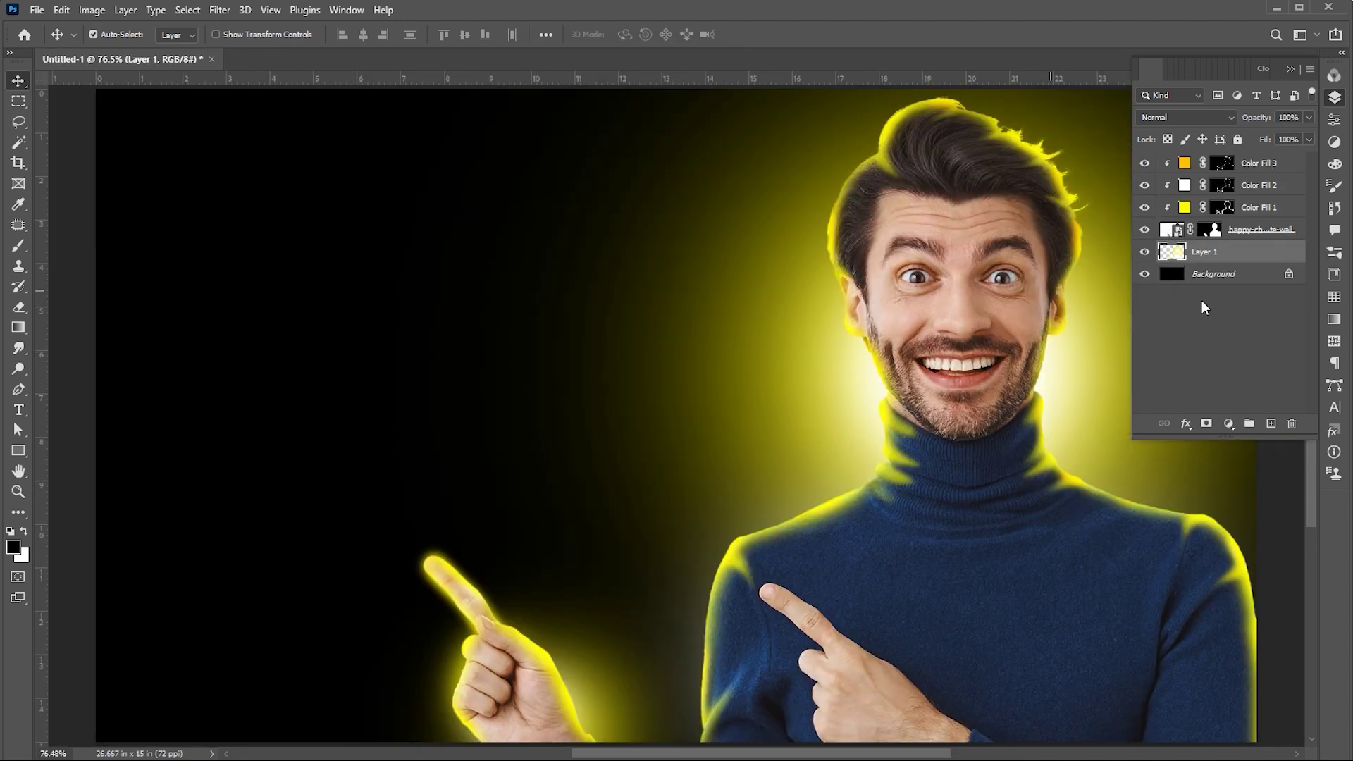
Step: Add a Pattern fill layer above Layer 1 using the white grid pattern at 40% scale
click(1228, 424)
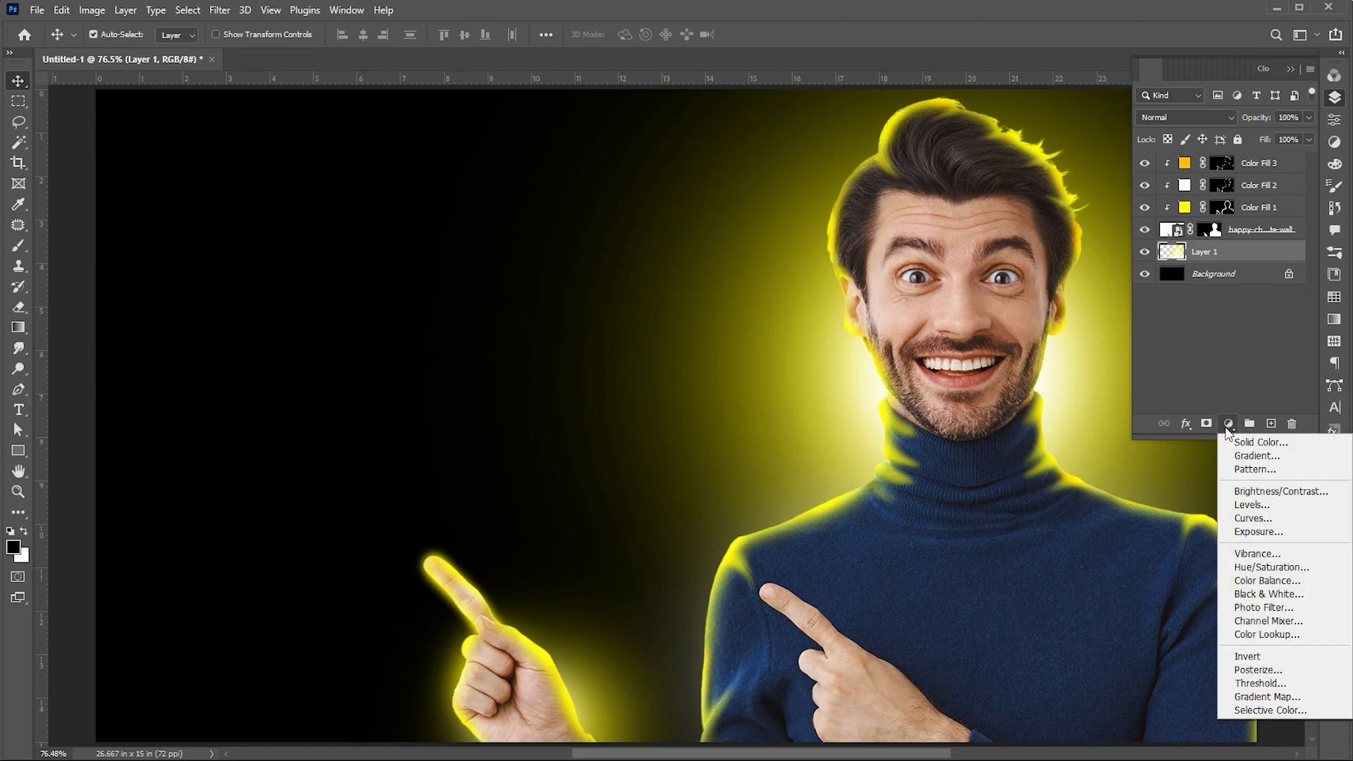
click(1241, 470)
click(654, 234)
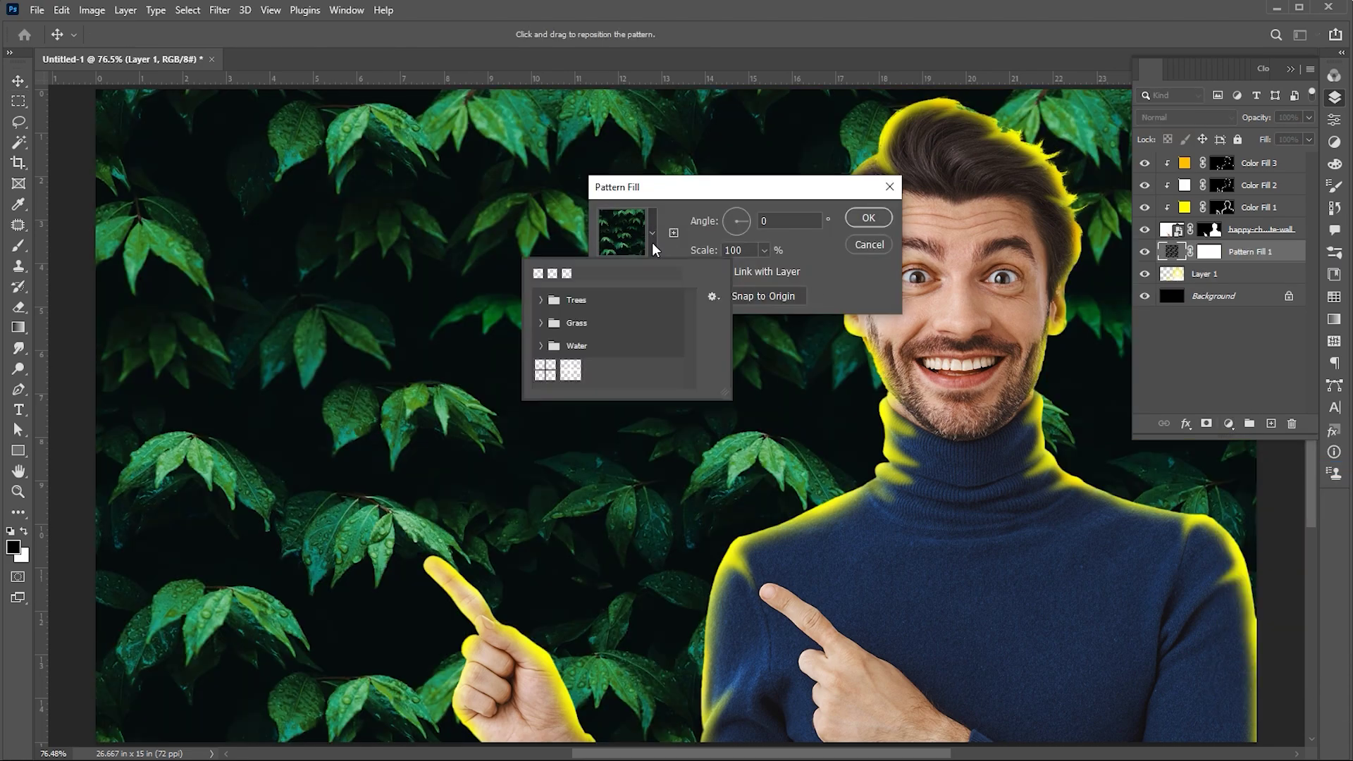
click(570, 370)
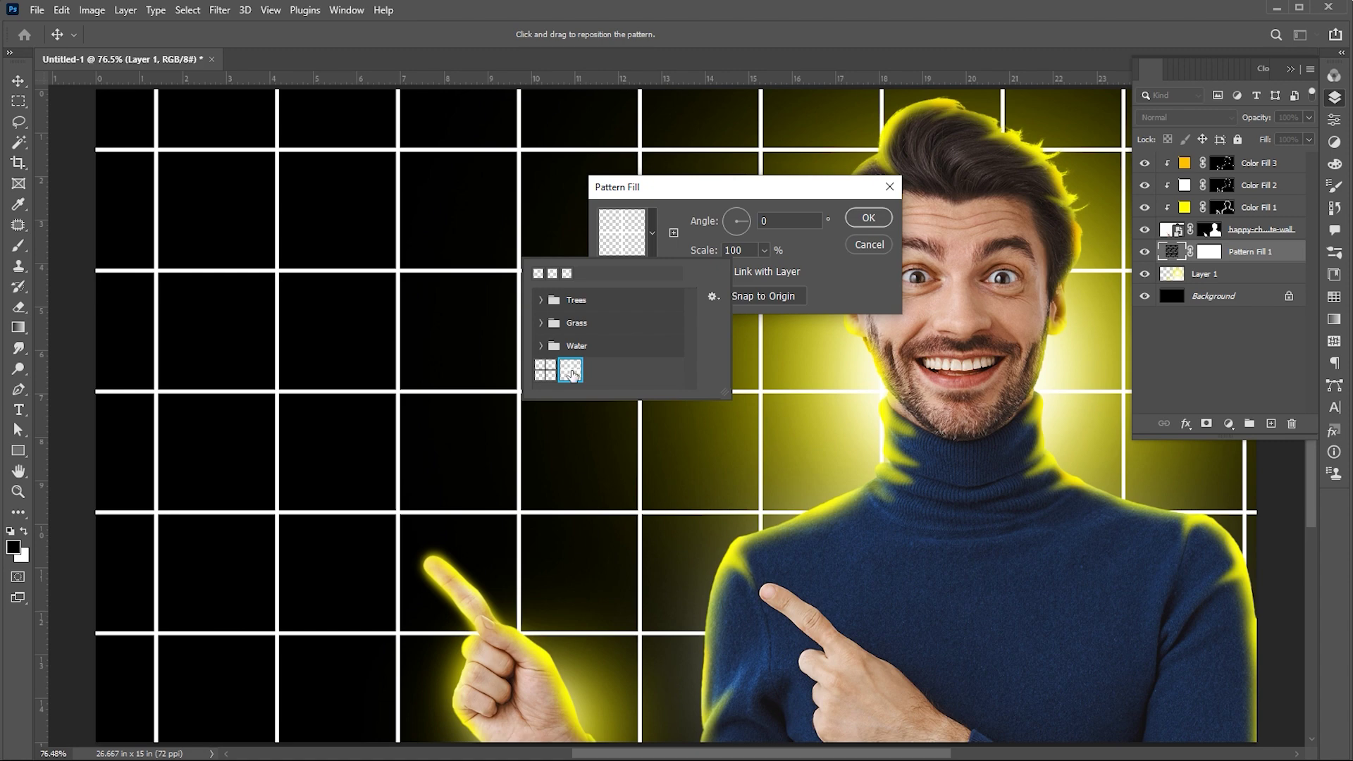
click(804, 255)
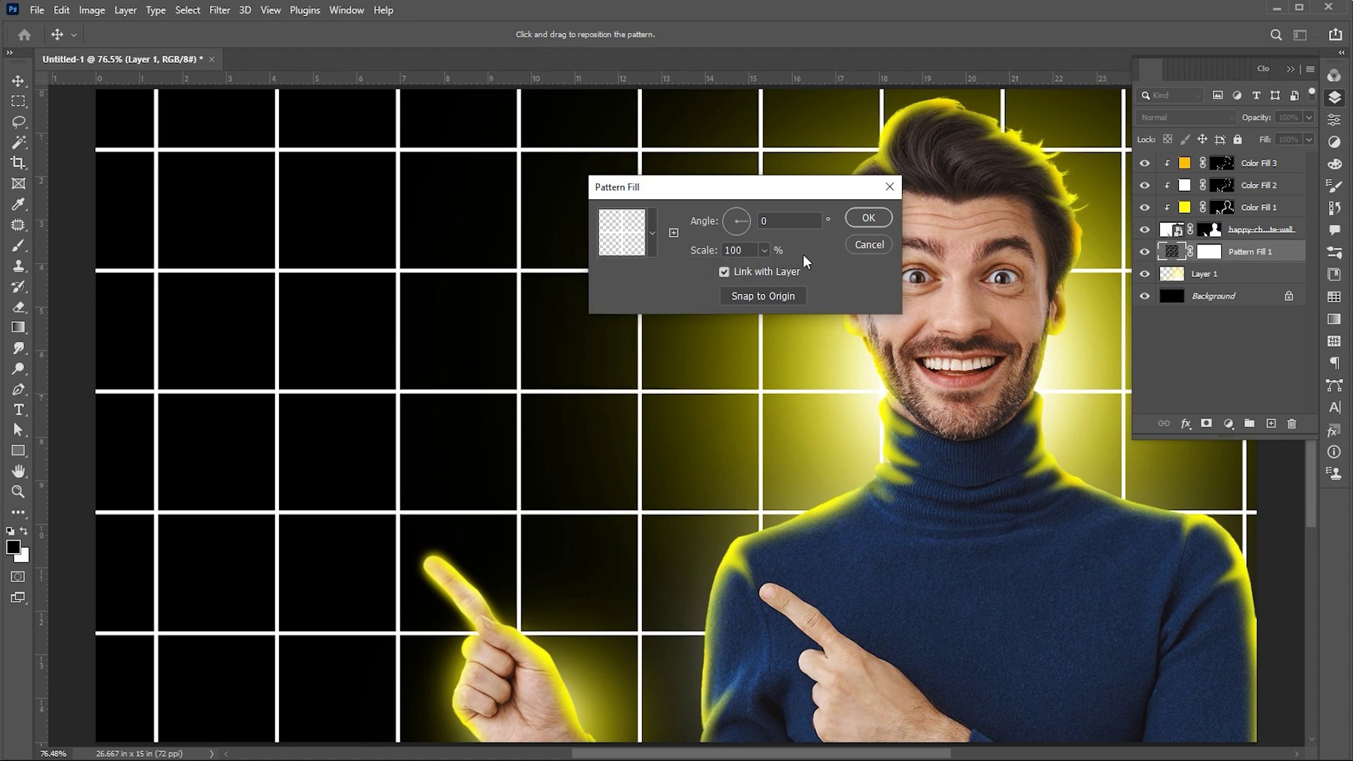
double_click(752, 249)
text(40)
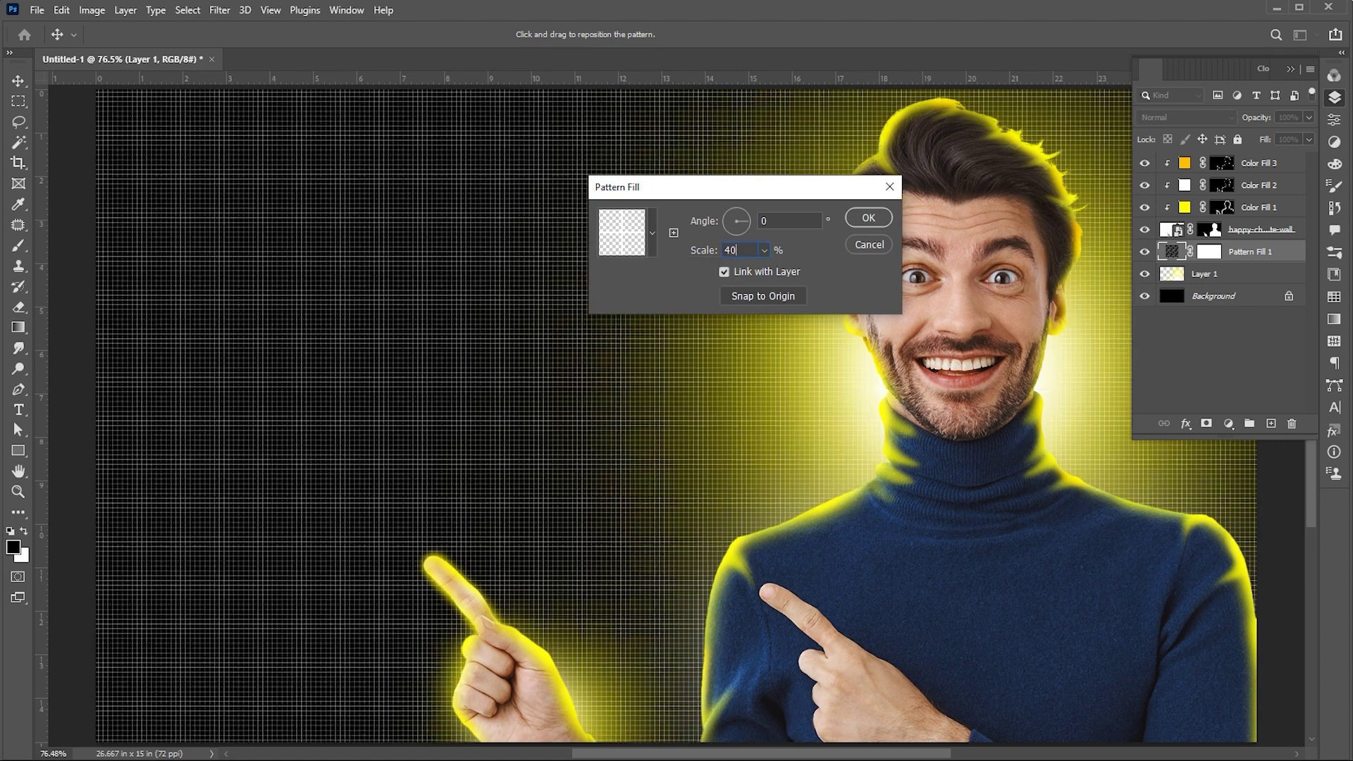
click(868, 218)
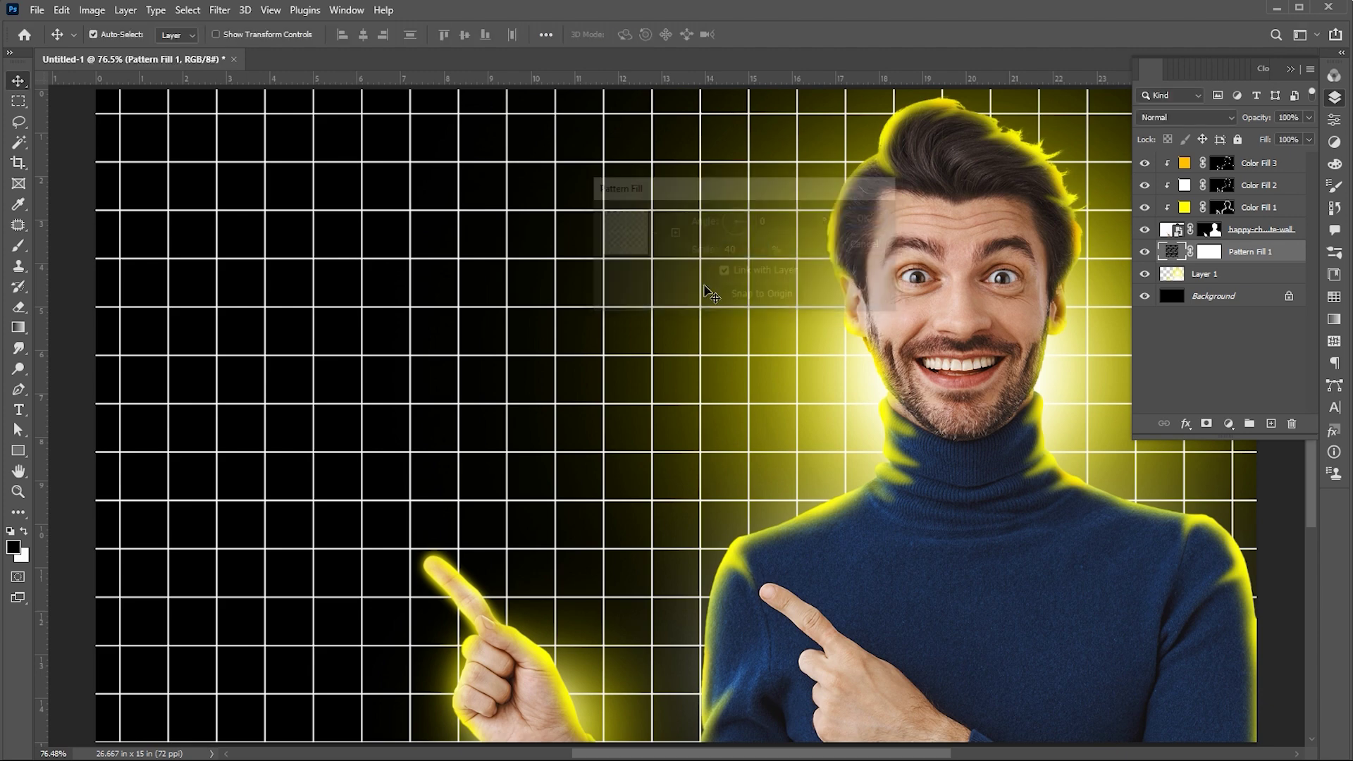
Step: Set the white grid fill layer to Overlay blend mode at 60% opacity
key(ctrl+minus)
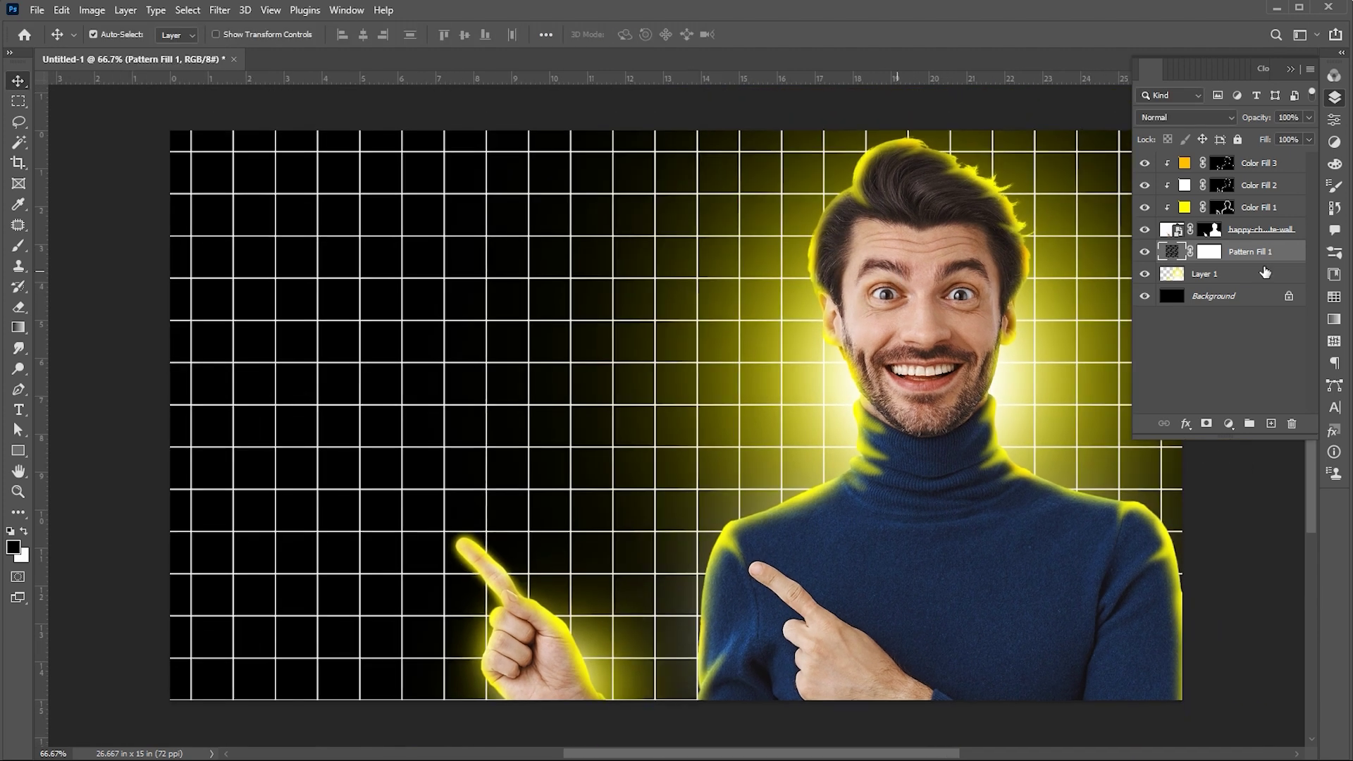
click(1191, 117)
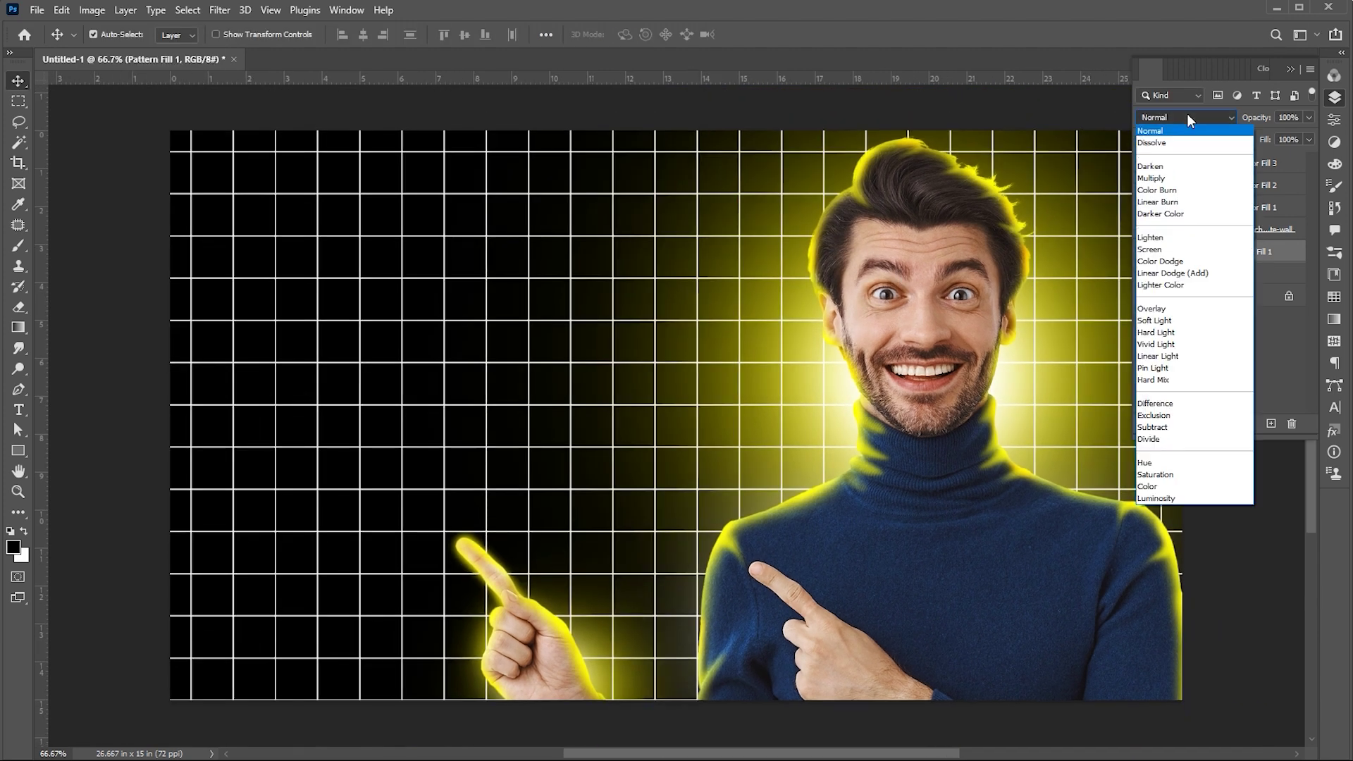
click(1163, 310)
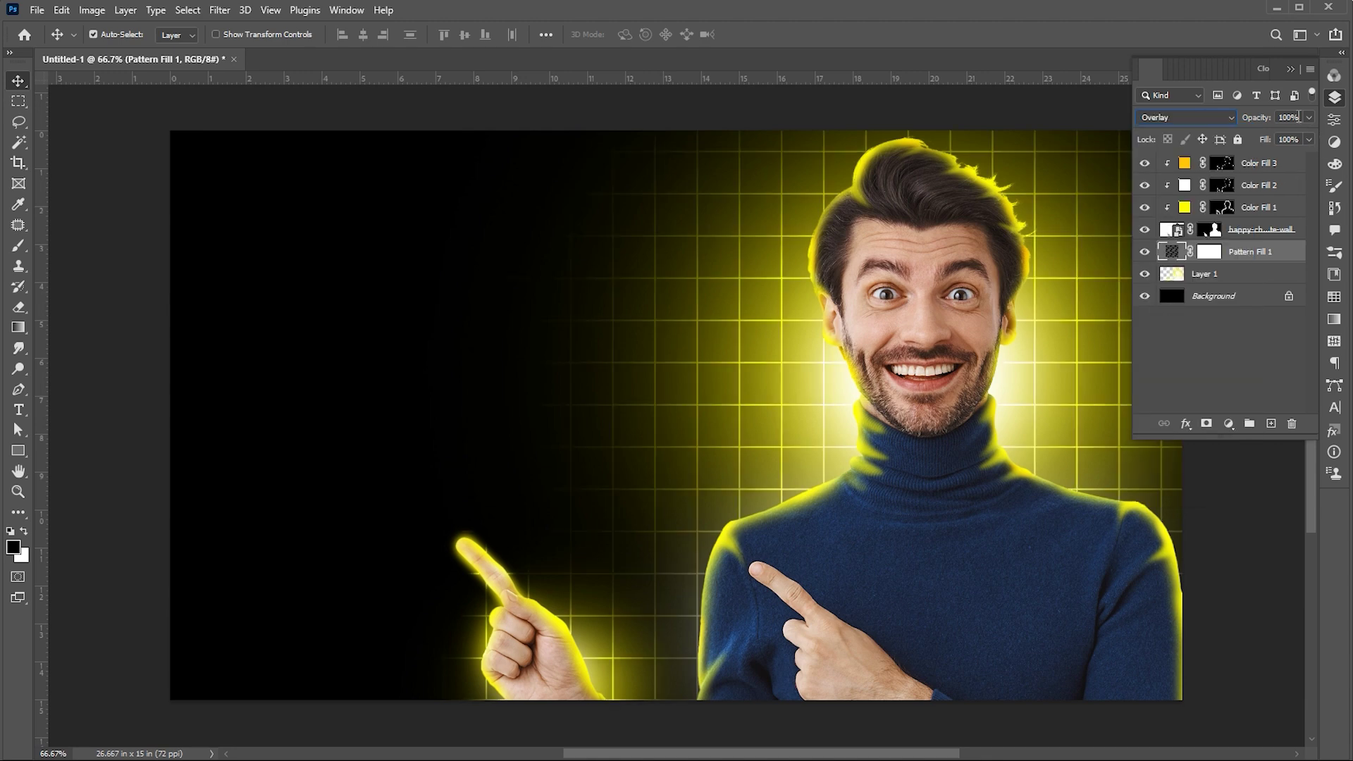
click(1299, 117)
text(60)
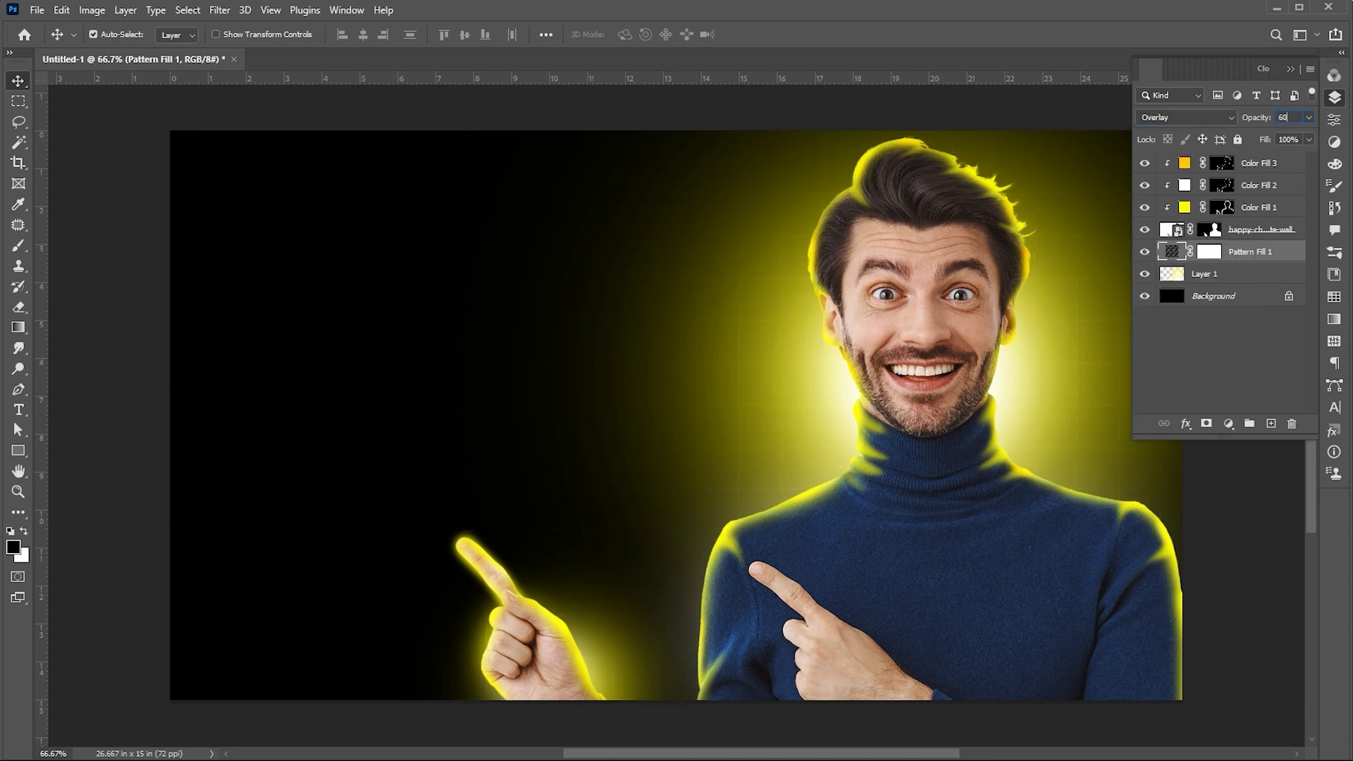
key(Return)
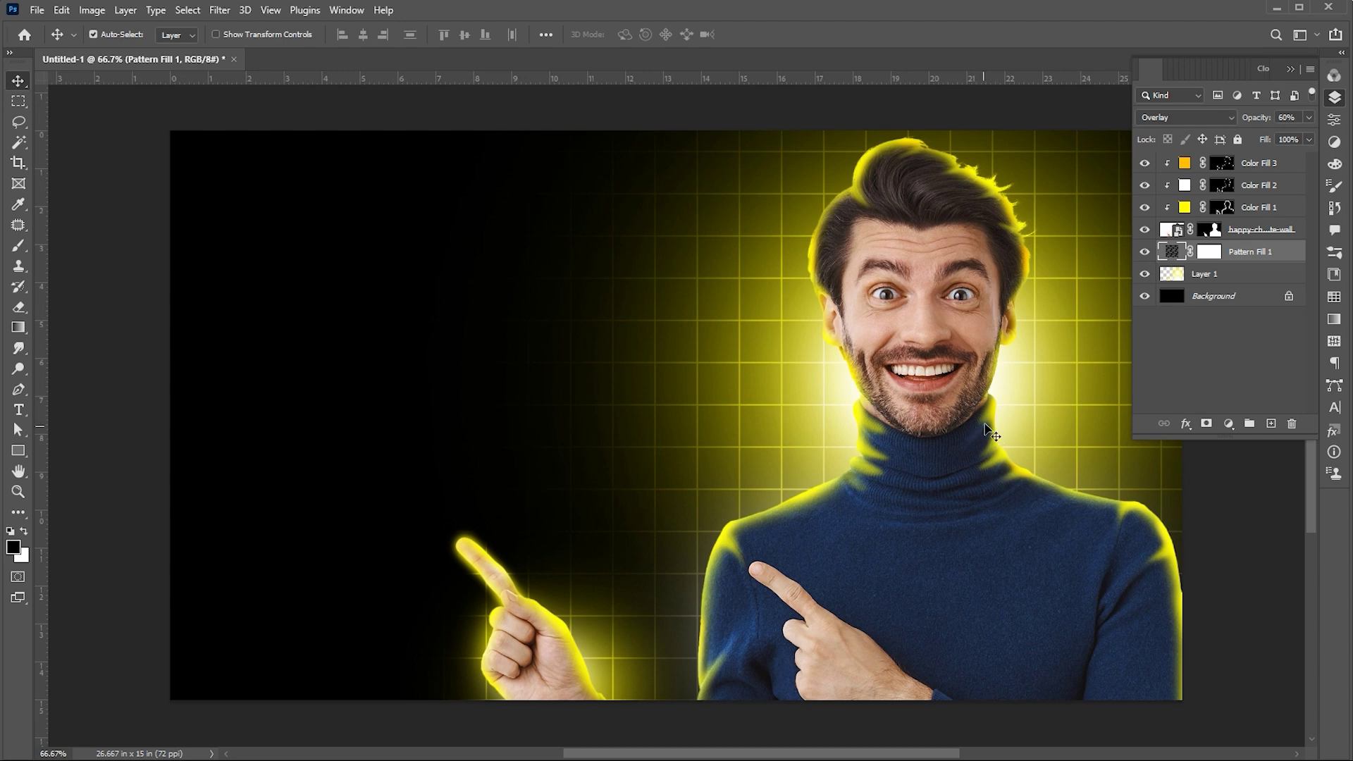
drag(987, 427, 966, 423)
Step: Try the black grid pattern in the Pattern Fill 1 layer
double_click(1170, 254)
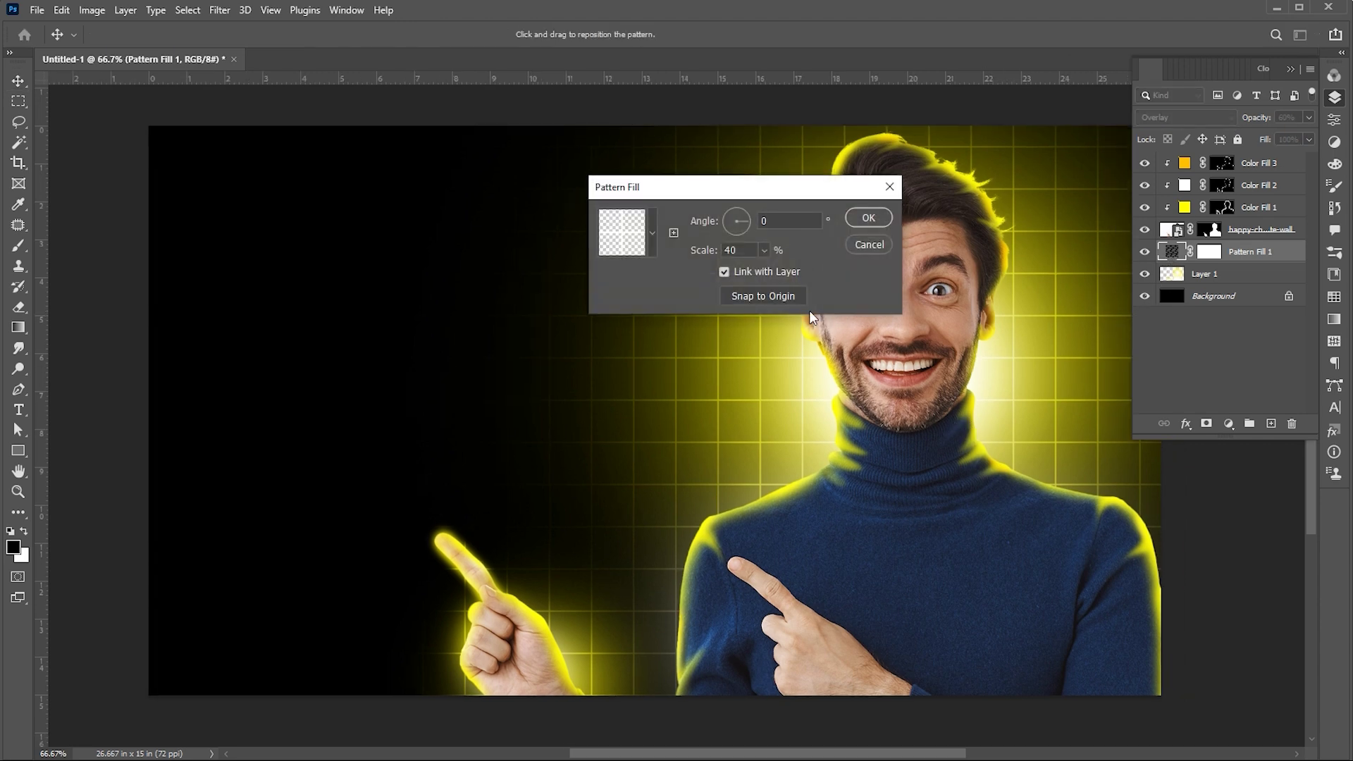
click(653, 233)
click(545, 370)
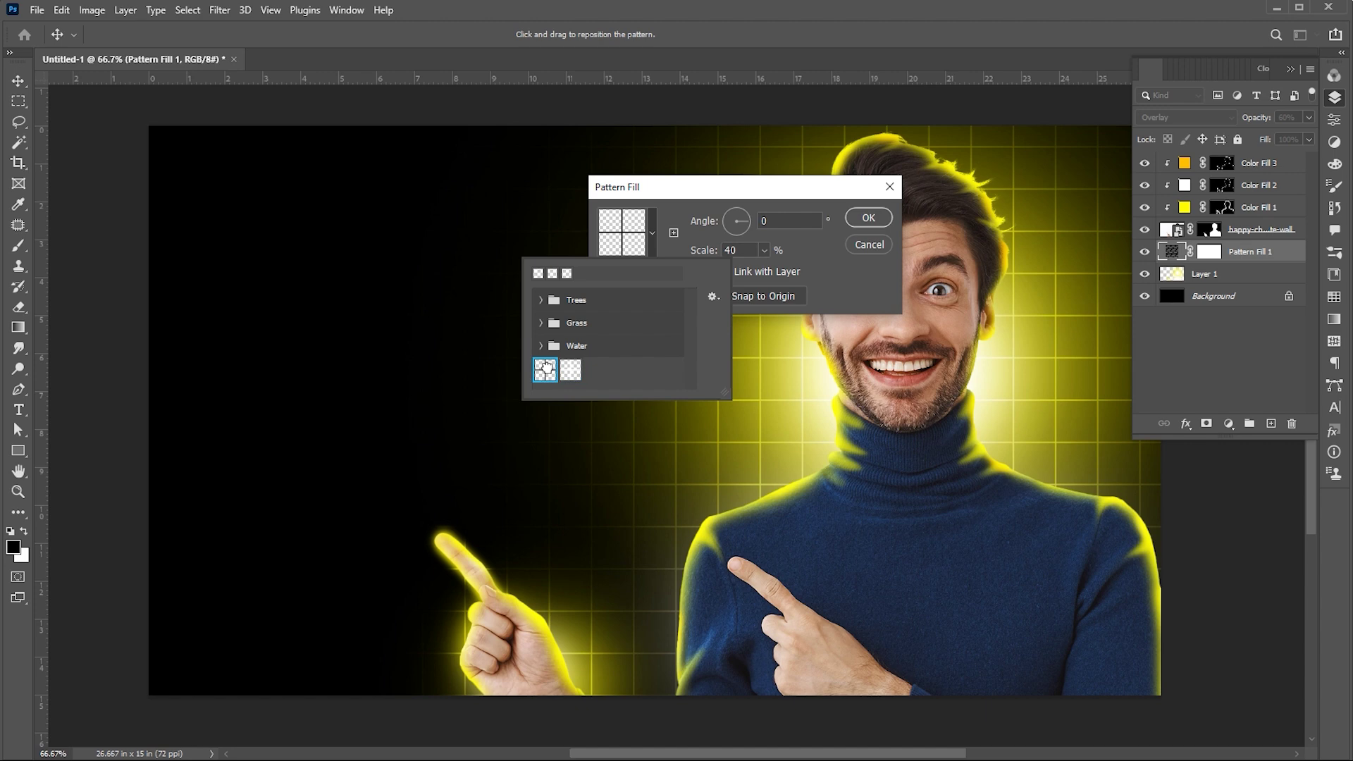
click(859, 218)
click(859, 219)
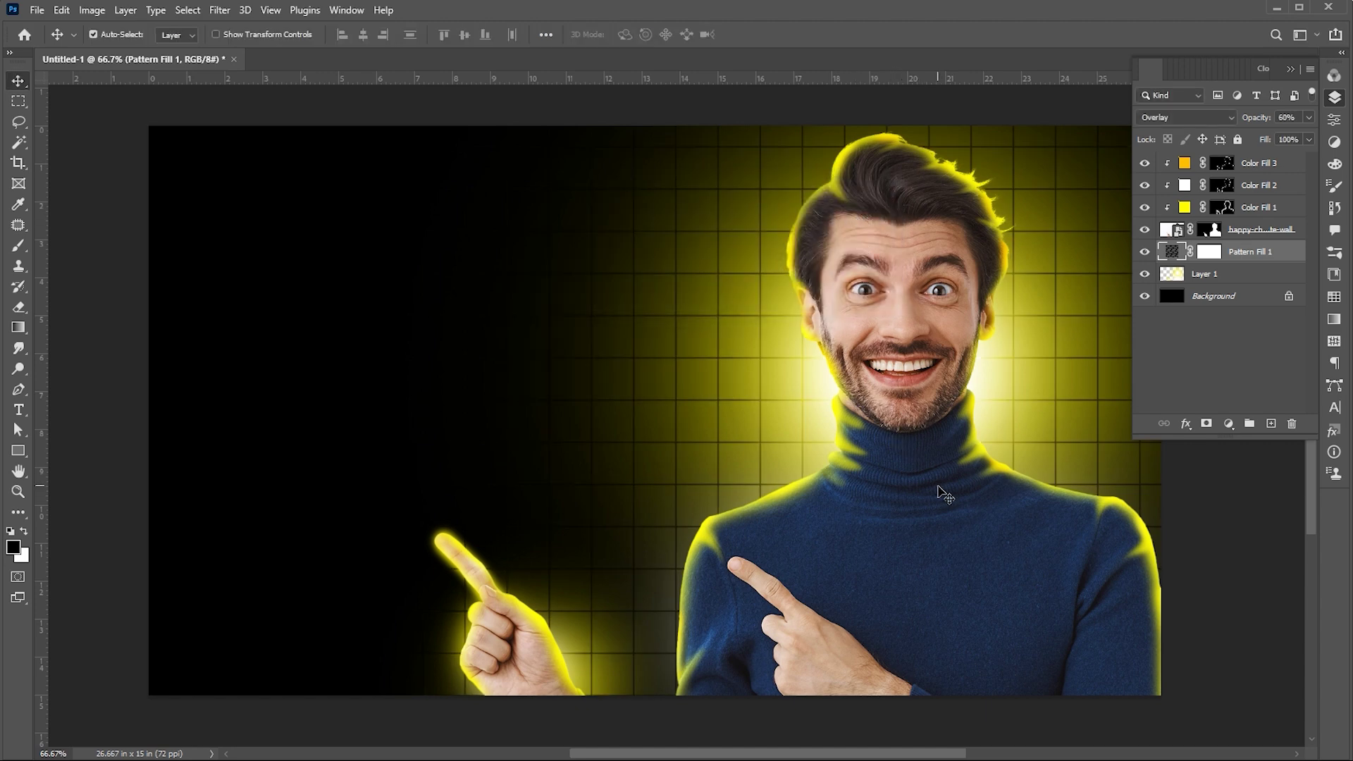
Step: Switch the Pattern Fill 1 layer back to the white grid pattern
double_click(1167, 255)
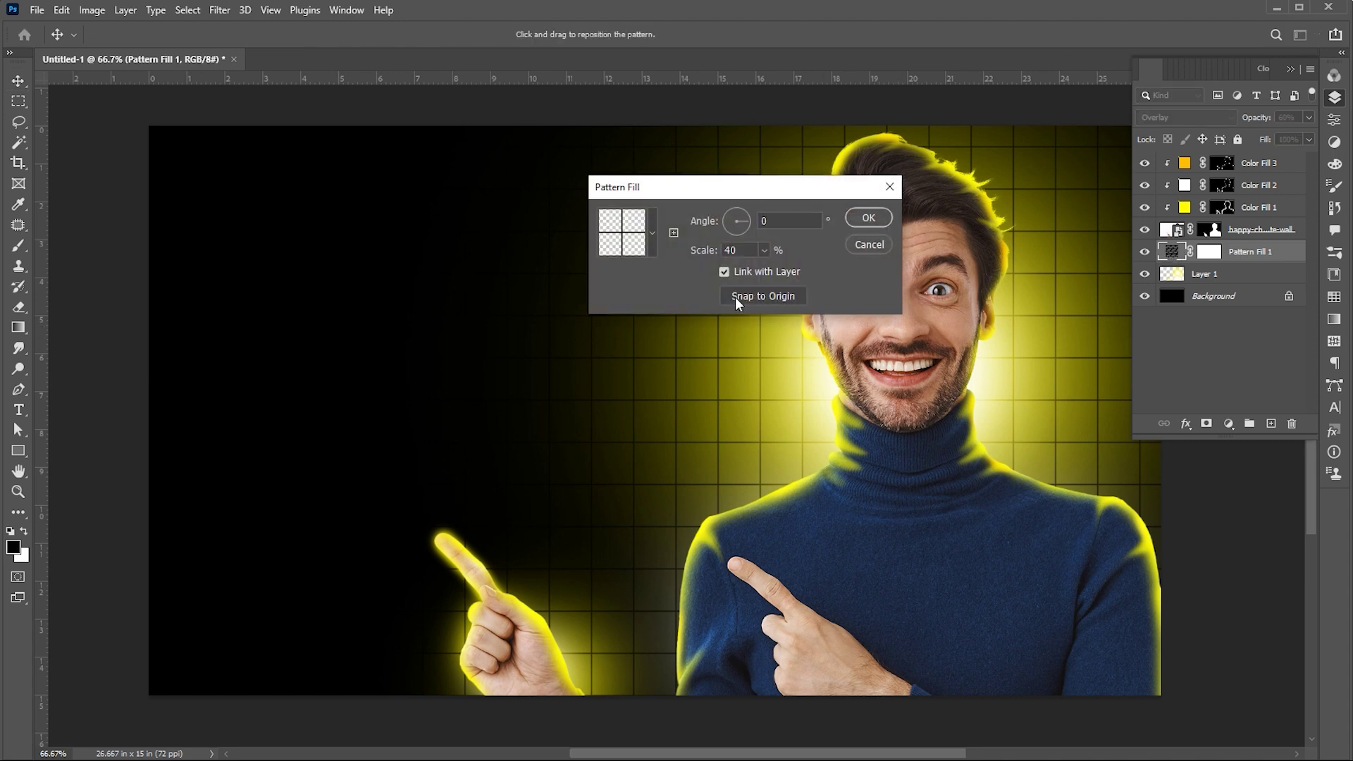
click(653, 243)
click(570, 370)
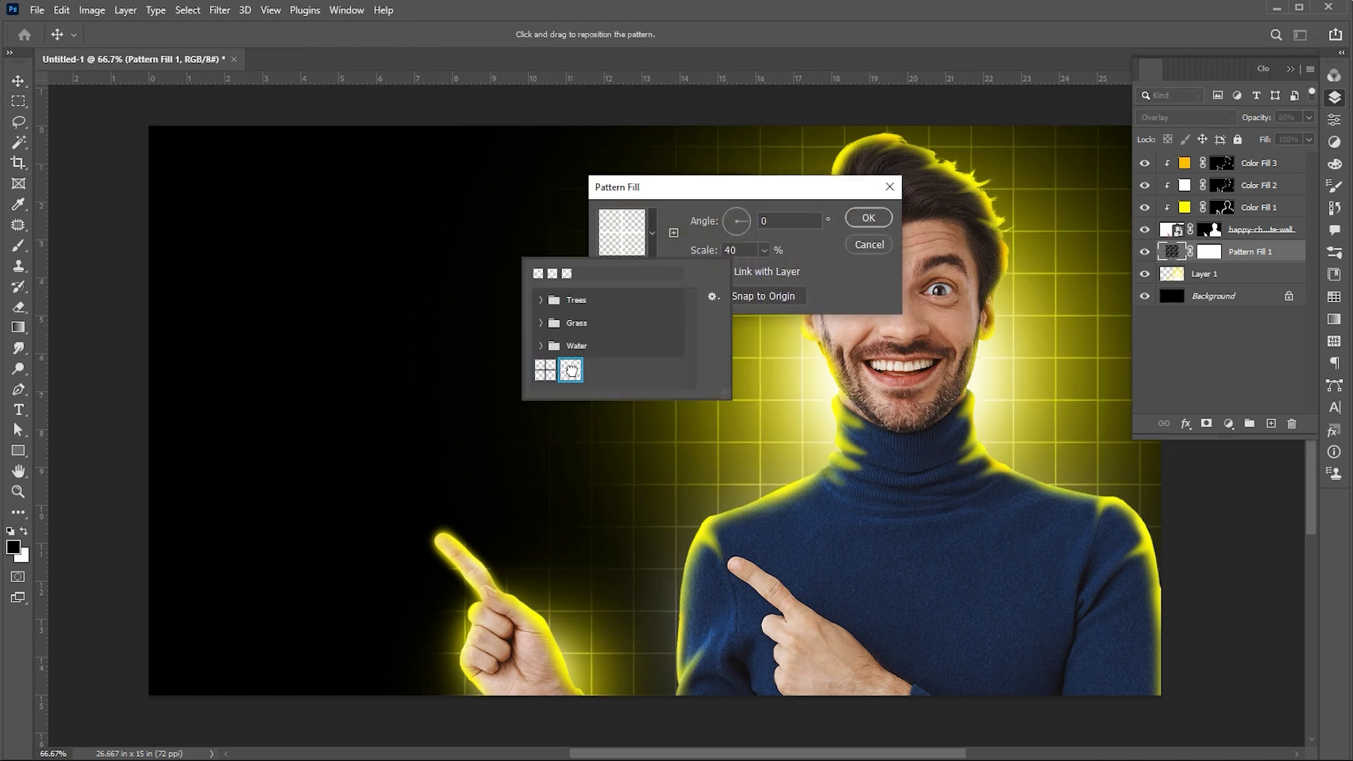
click(819, 266)
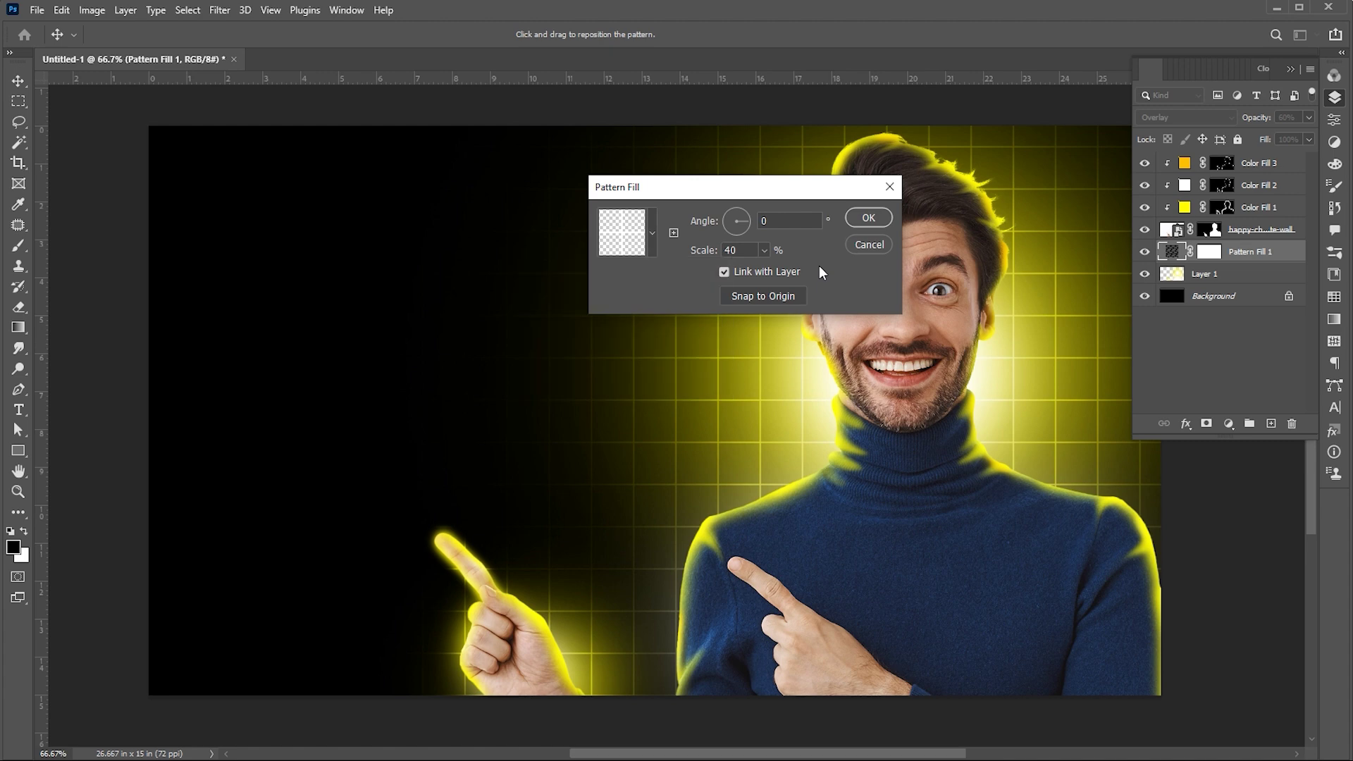
click(855, 217)
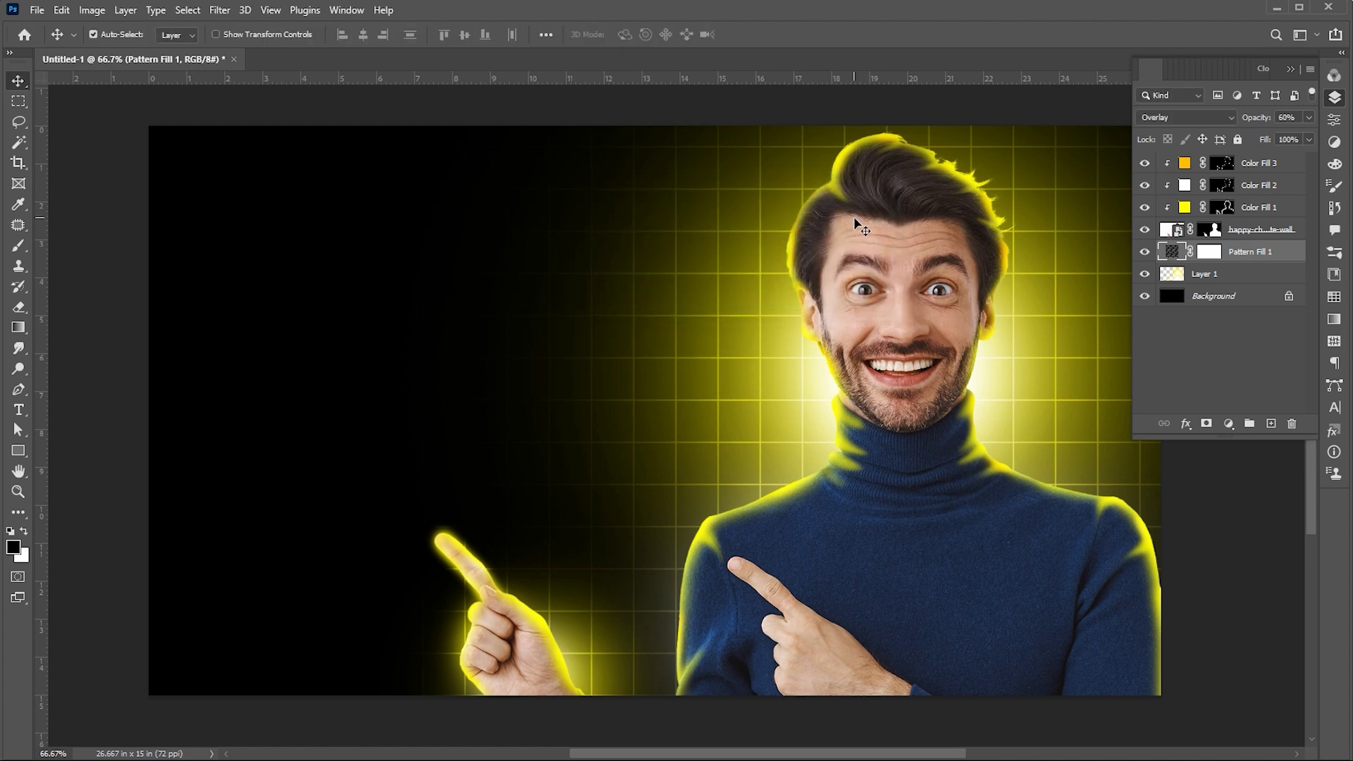
Step: Select the Color Fill 3 layer and set the Horizontal Type tool to white (ffffff) at 102 pt
click(1277, 163)
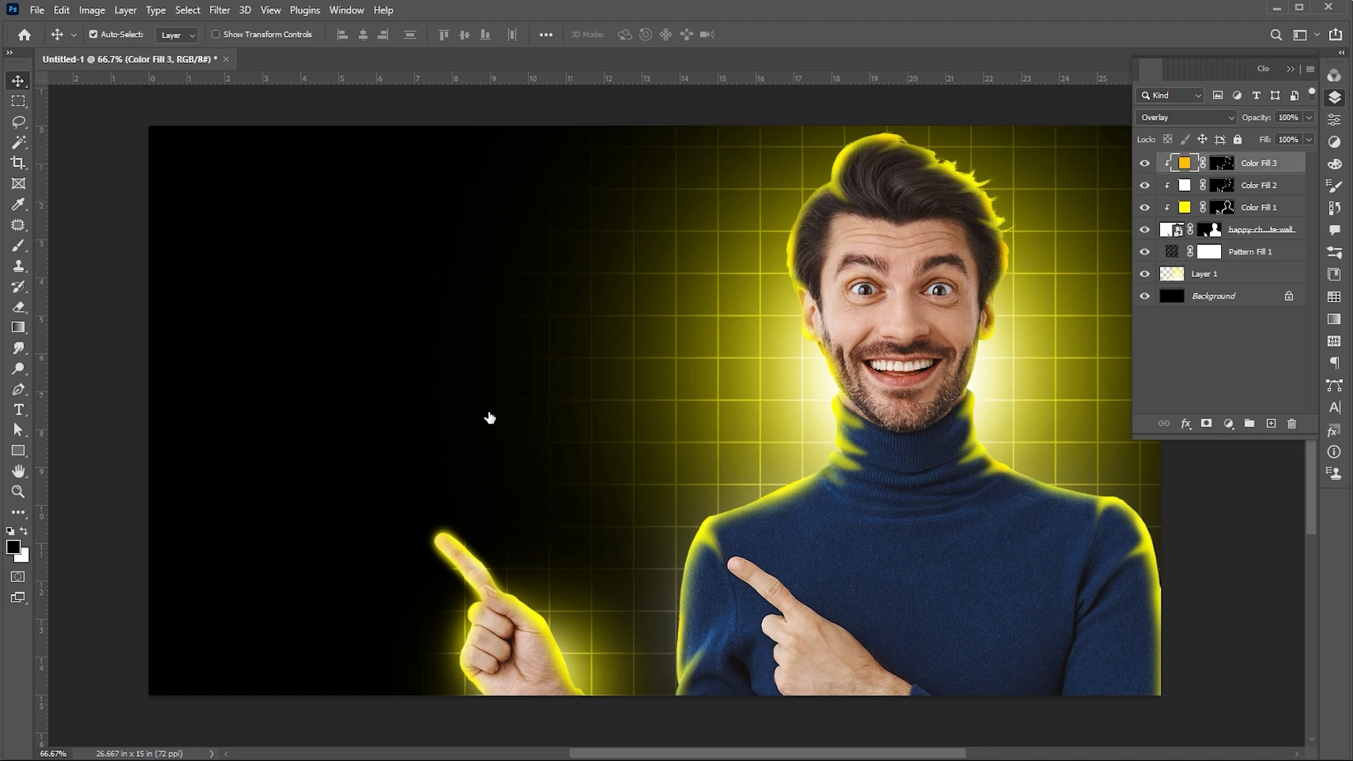
click(19, 410)
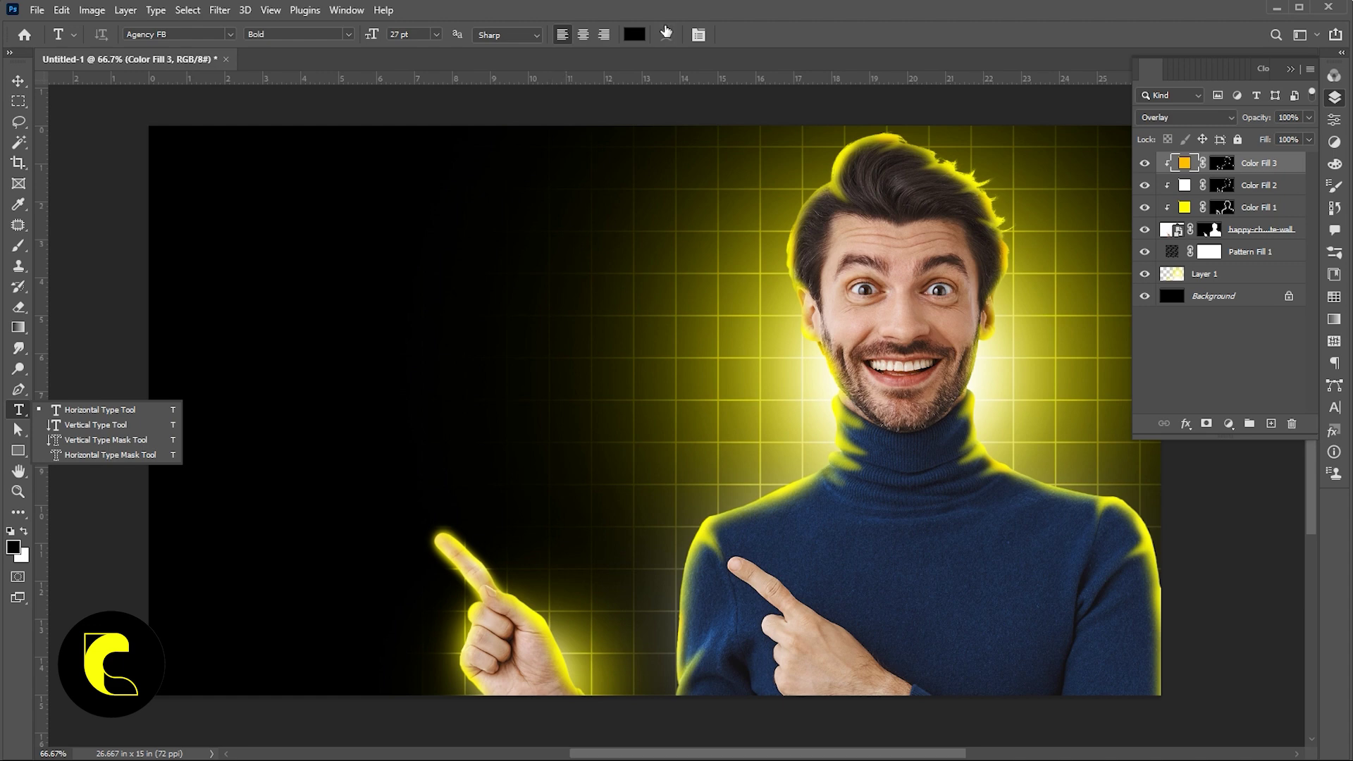
click(634, 35)
drag(985, 220, 939, 180)
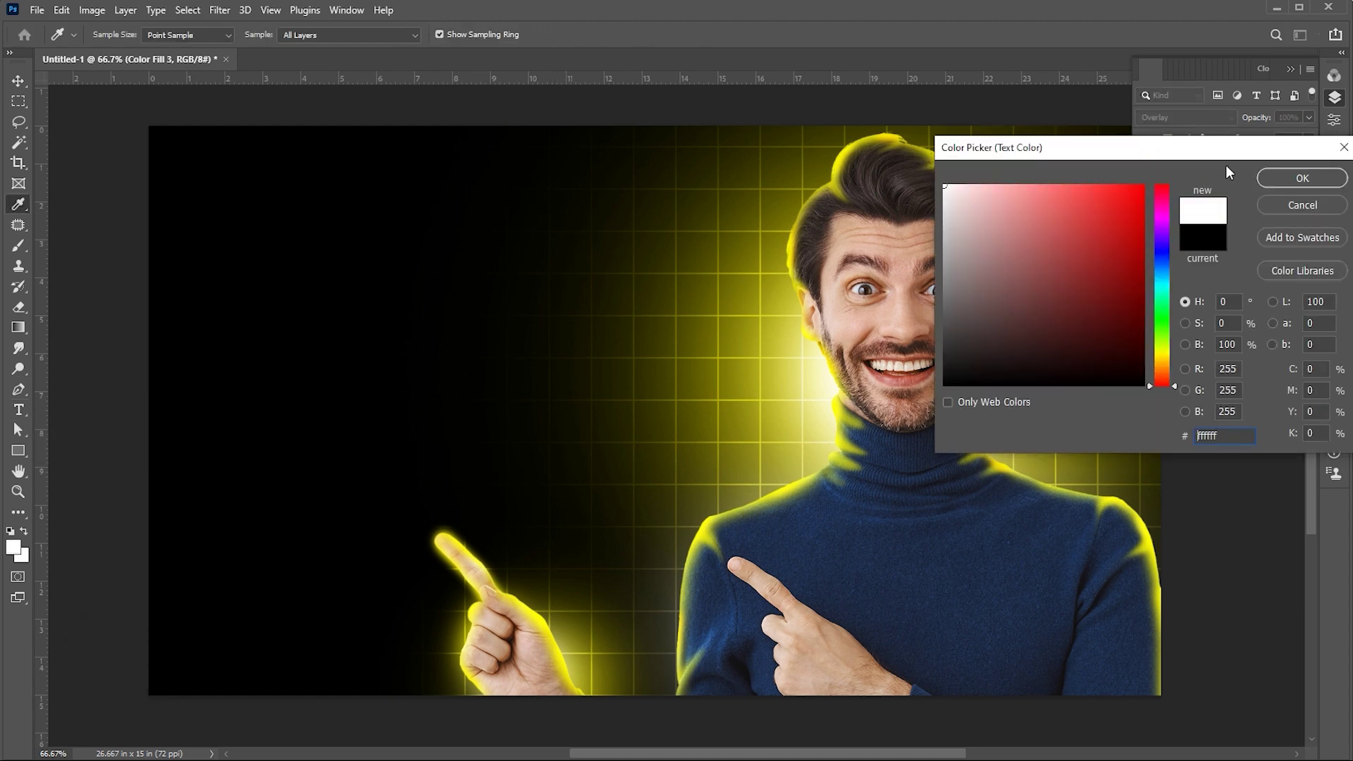
click(1267, 179)
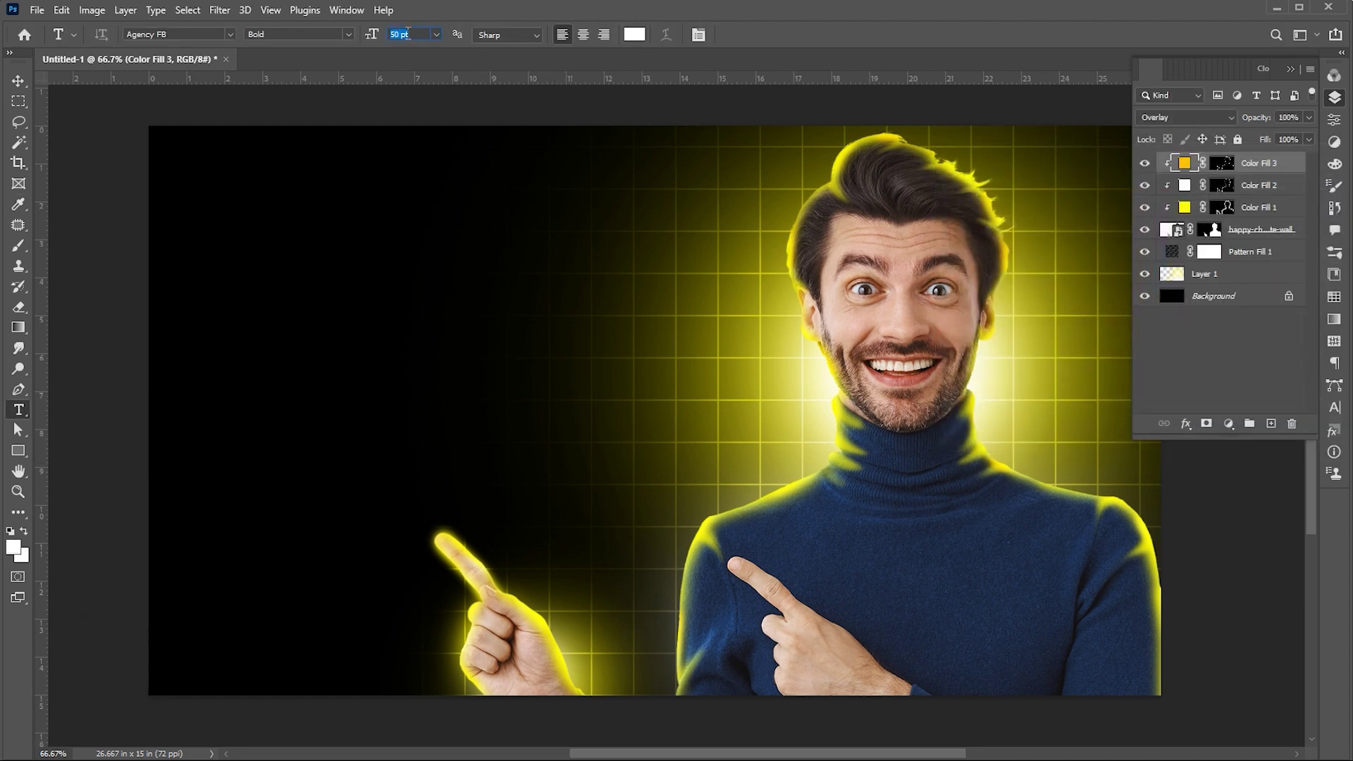
text(74)
key(Return)
text(102)
key(Return)
Step: Add the text "GLOW" on the dark area above the man's pointing finger
click(385, 310)
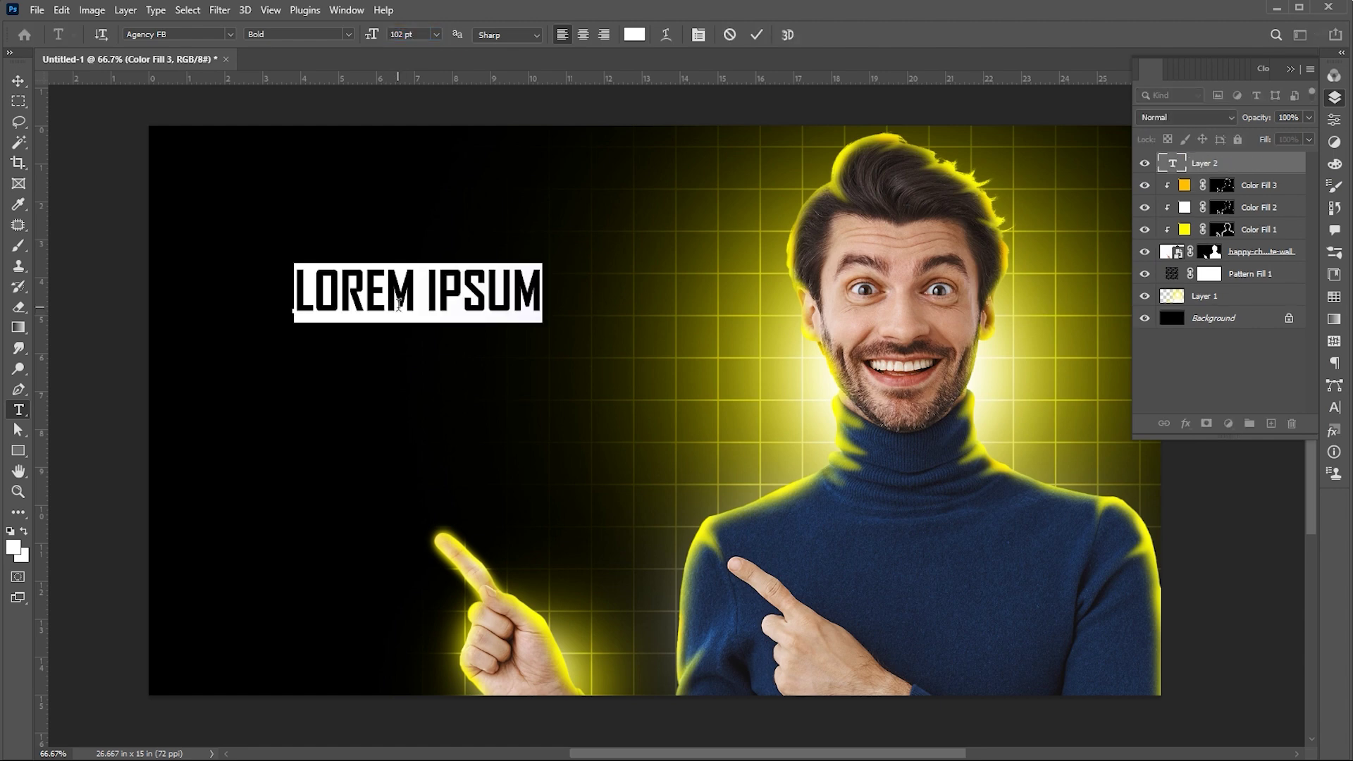
text(GLOW)
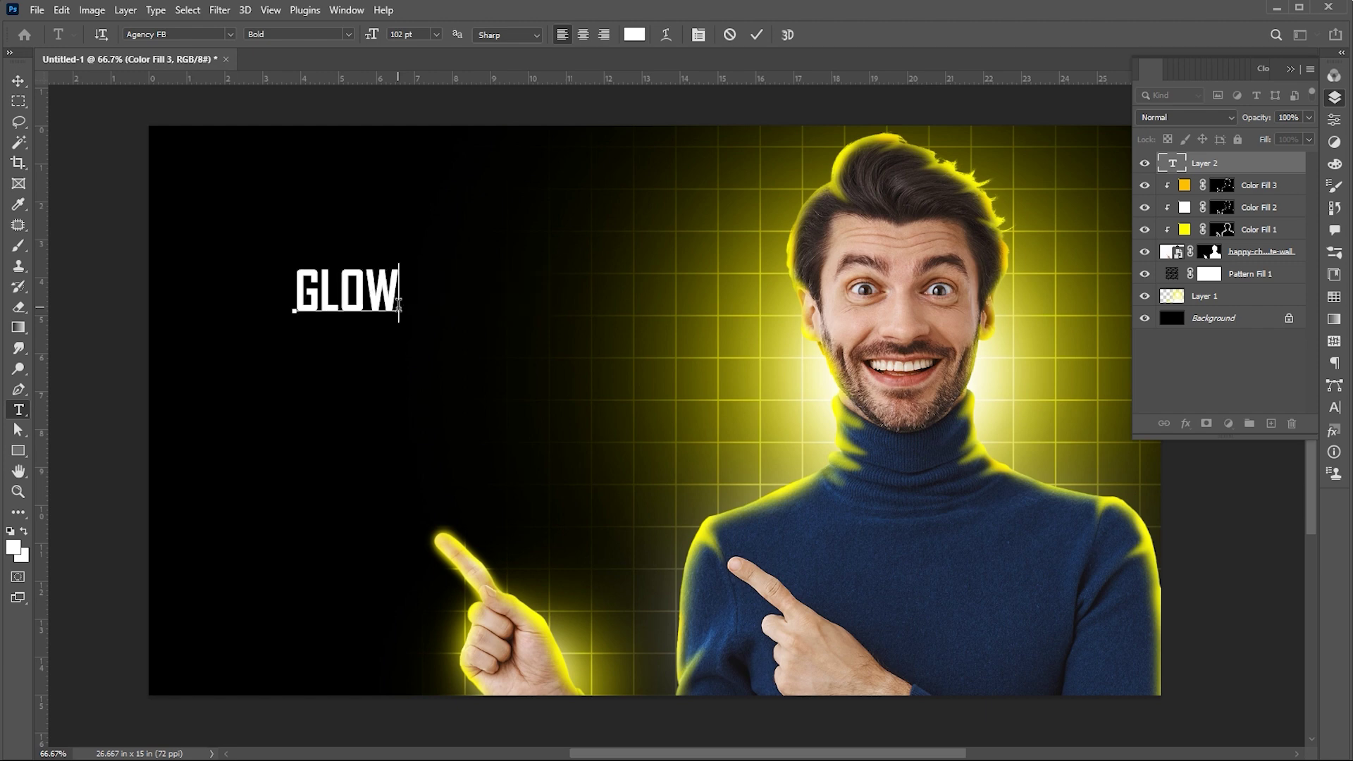
click(203, 35)
click(18, 83)
Step: Enlarge the GLOW text to about 7.3 in wide with Free Transform, keeping it above the pointing finger
key(ctrl+t)
drag(401, 324, 451, 317)
drag(492, 210, 520, 205)
key(Return)
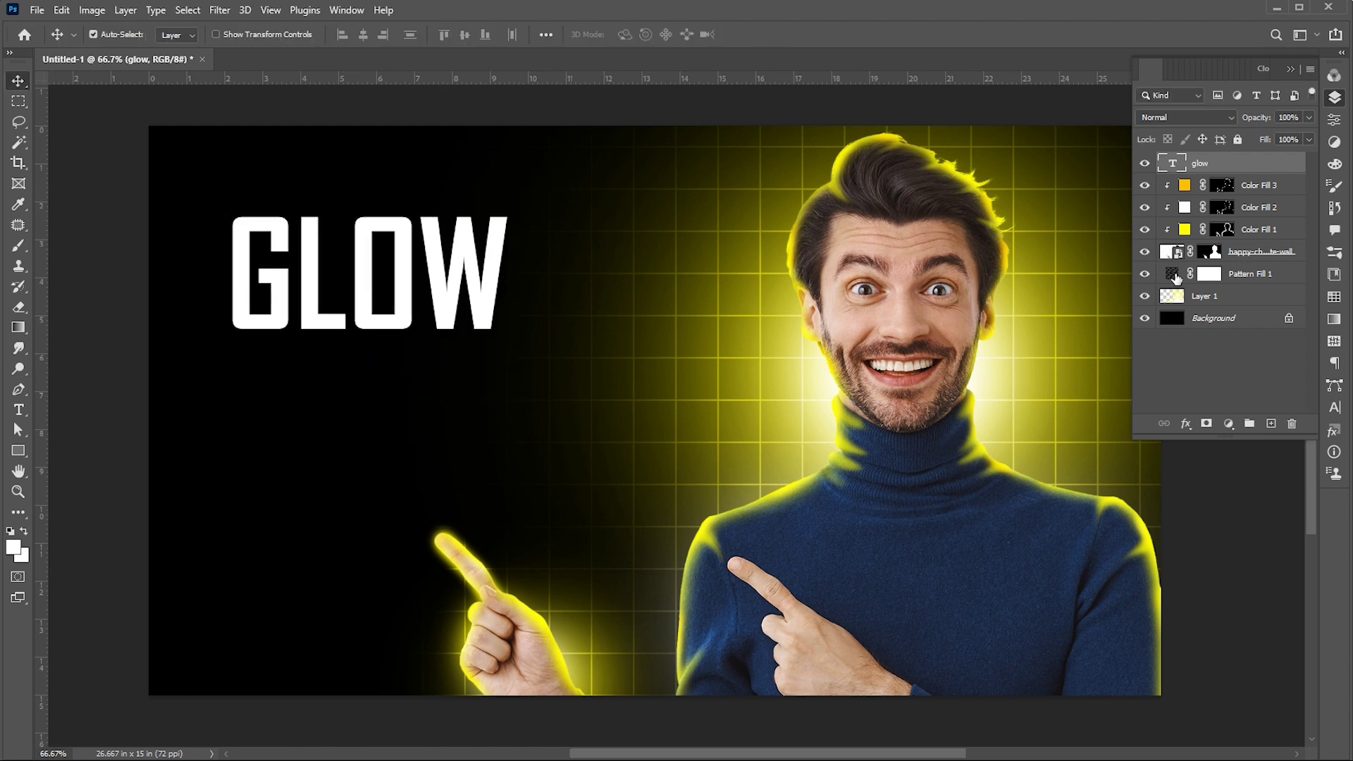
Step: Change the color of the GLOW text to bright yellow (fff600)
double_click(522, 225)
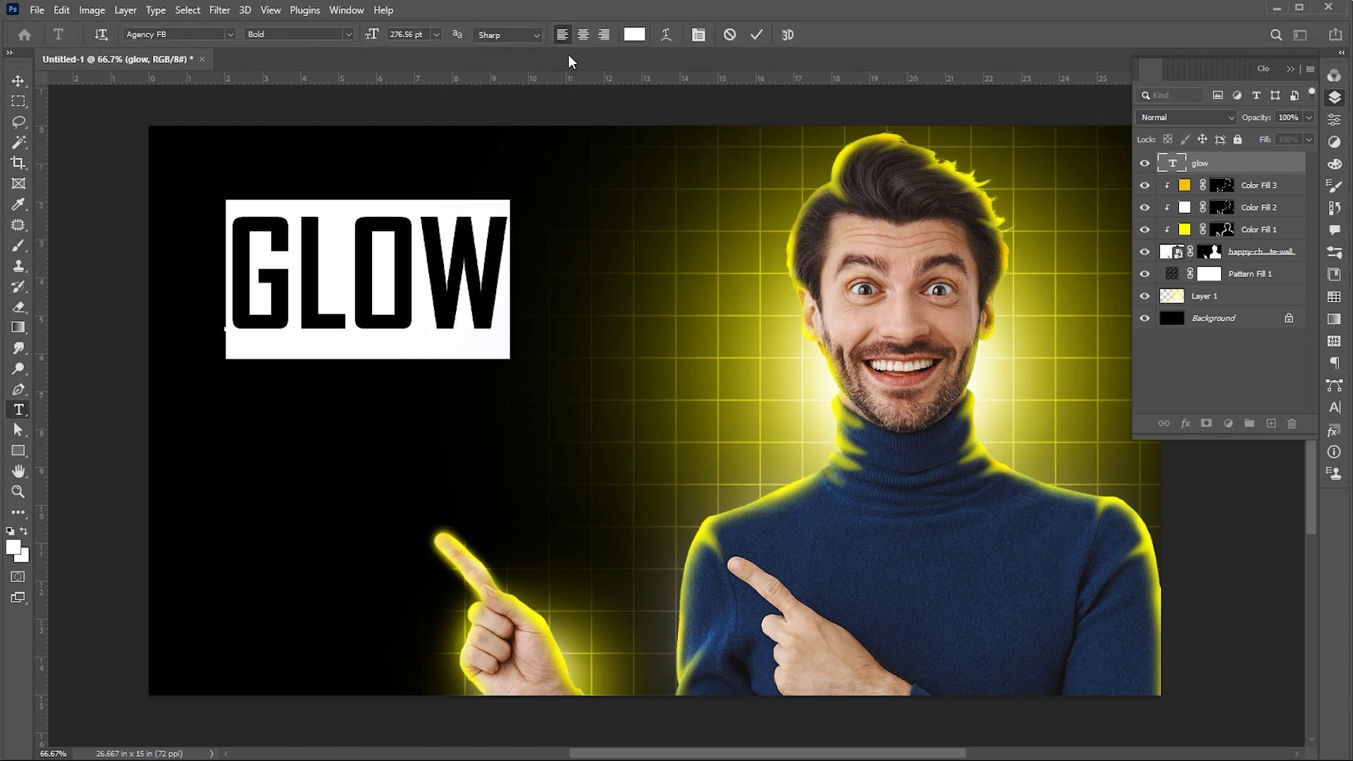
click(636, 35)
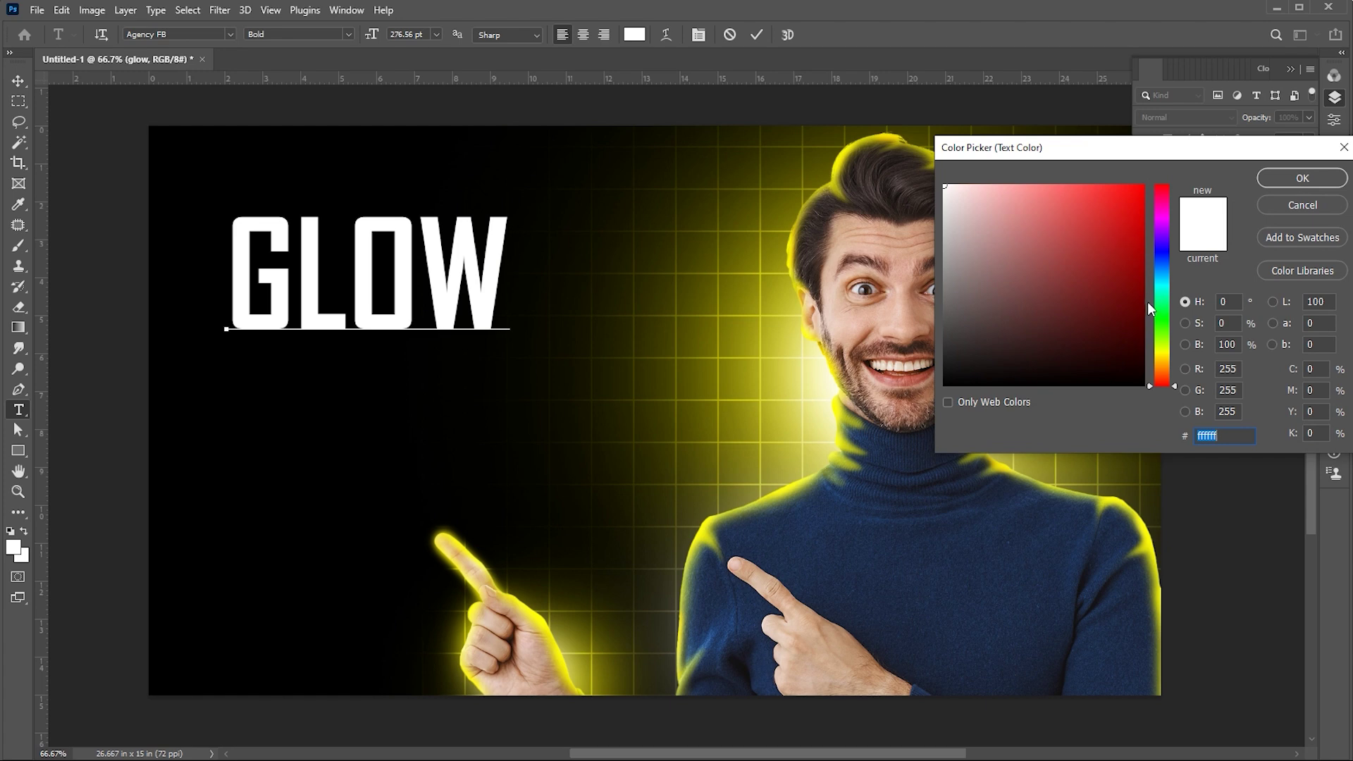
drag(1166, 374, 1165, 353)
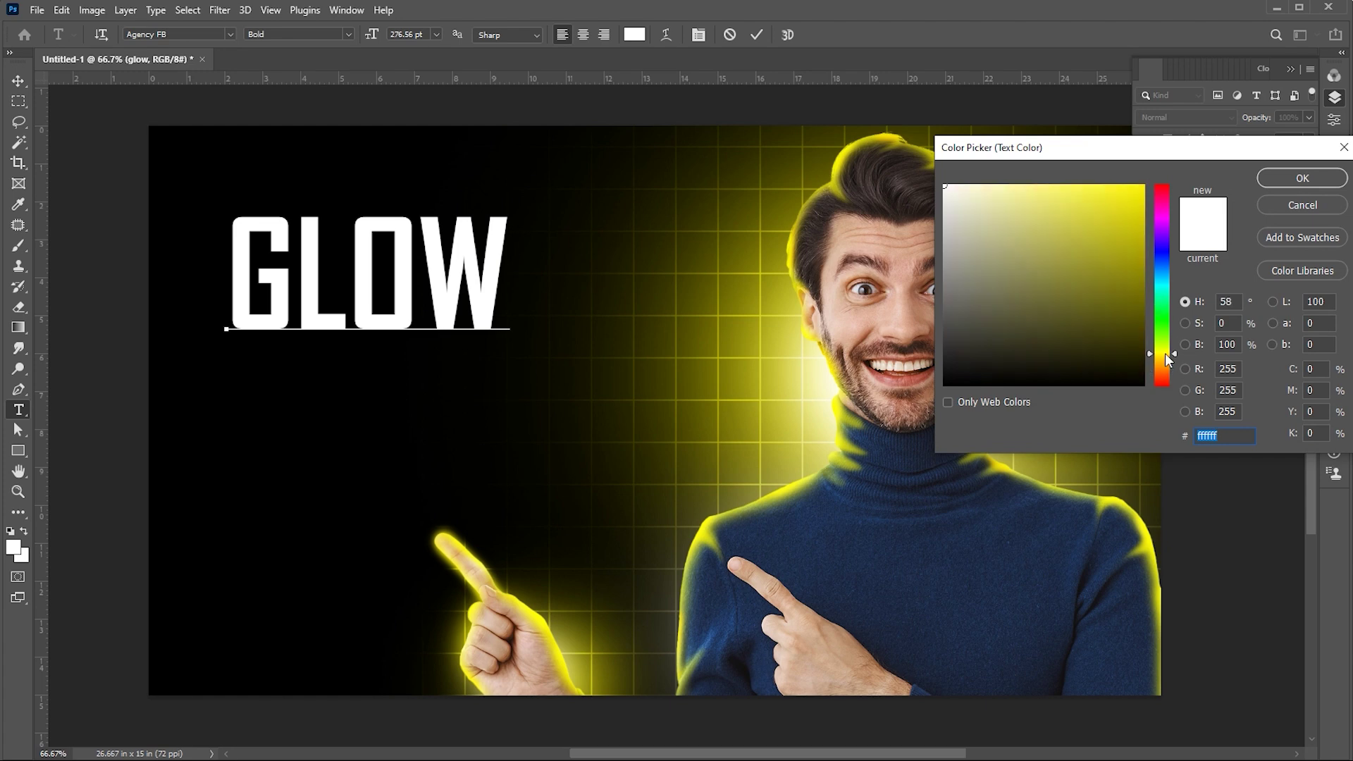
drag(1126, 229, 1144, 185)
click(1287, 182)
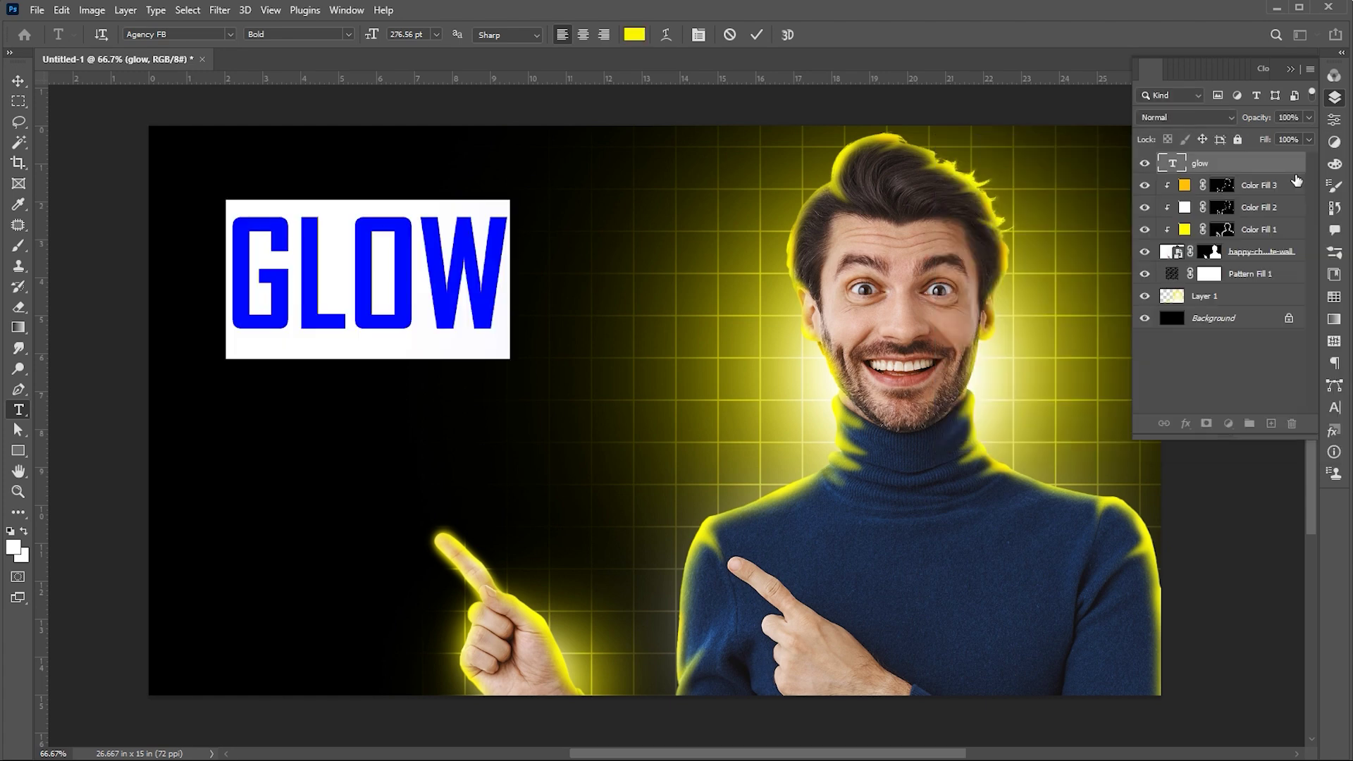
click(18, 80)
Step: Add a Gradient Overlay effect to the GLOW text layer
right_click(1220, 168)
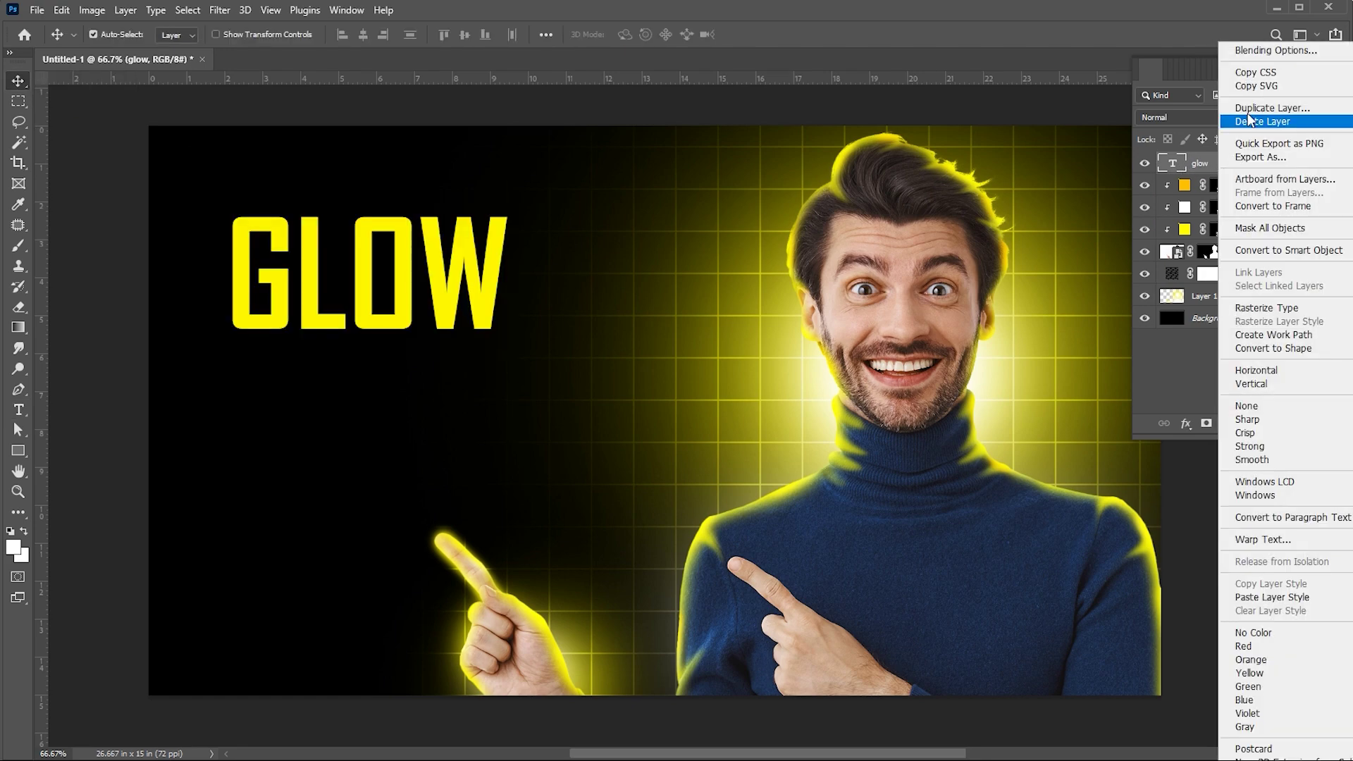
click(1261, 52)
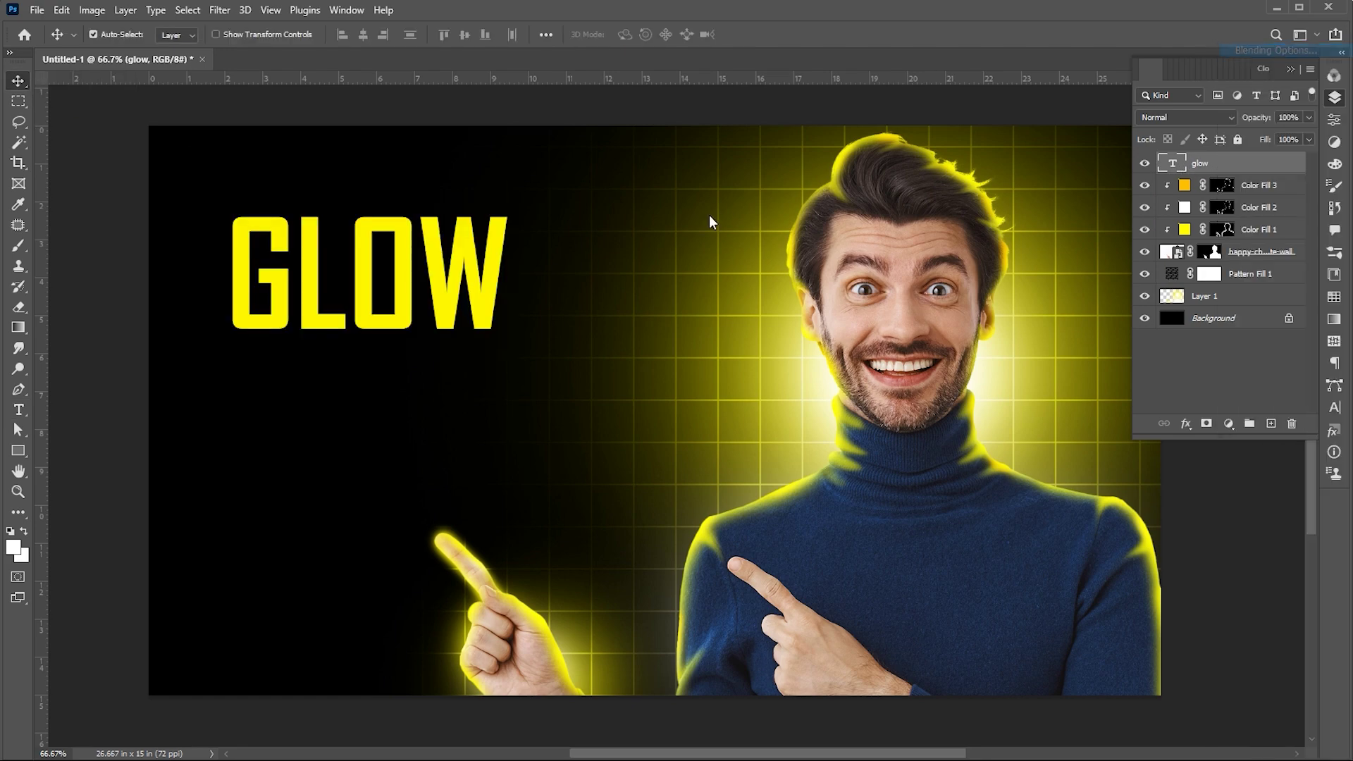
drag(988, 135, 696, 79)
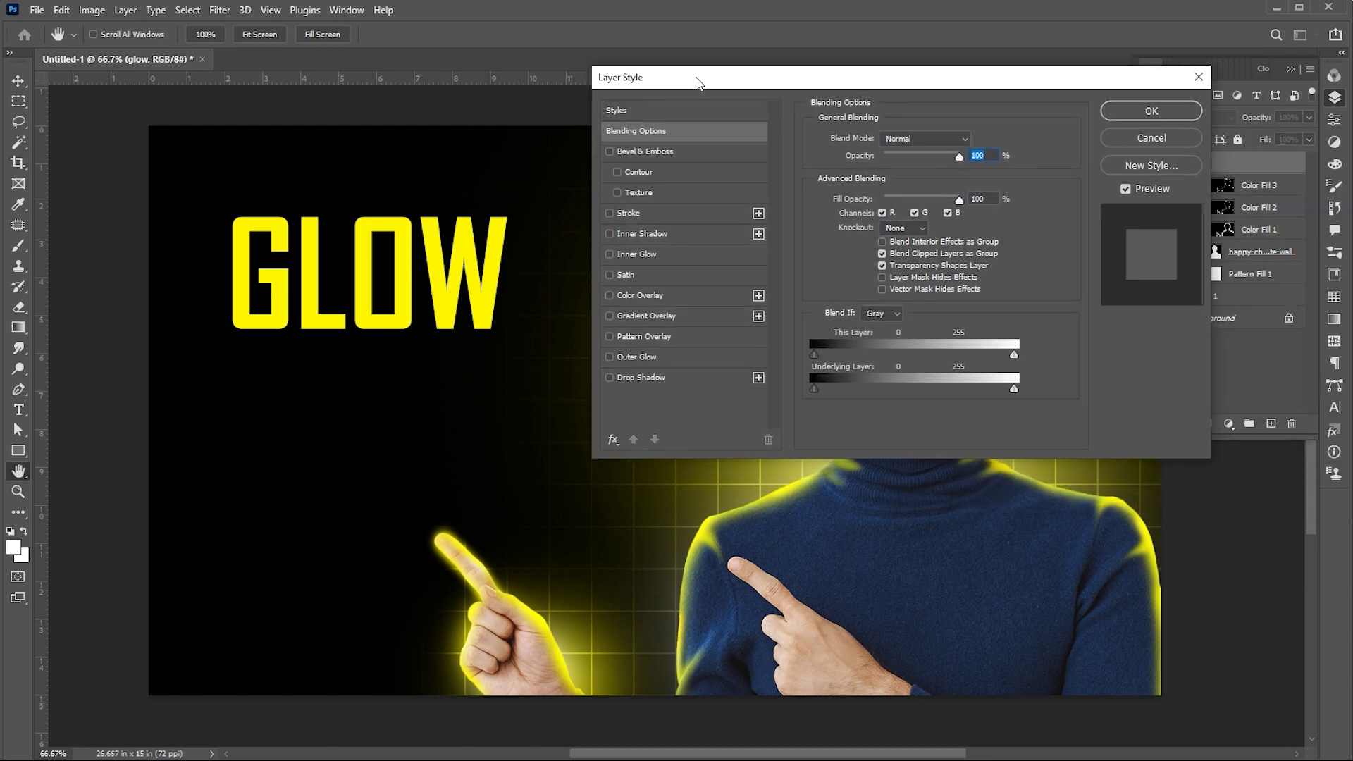
click(610, 317)
click(657, 316)
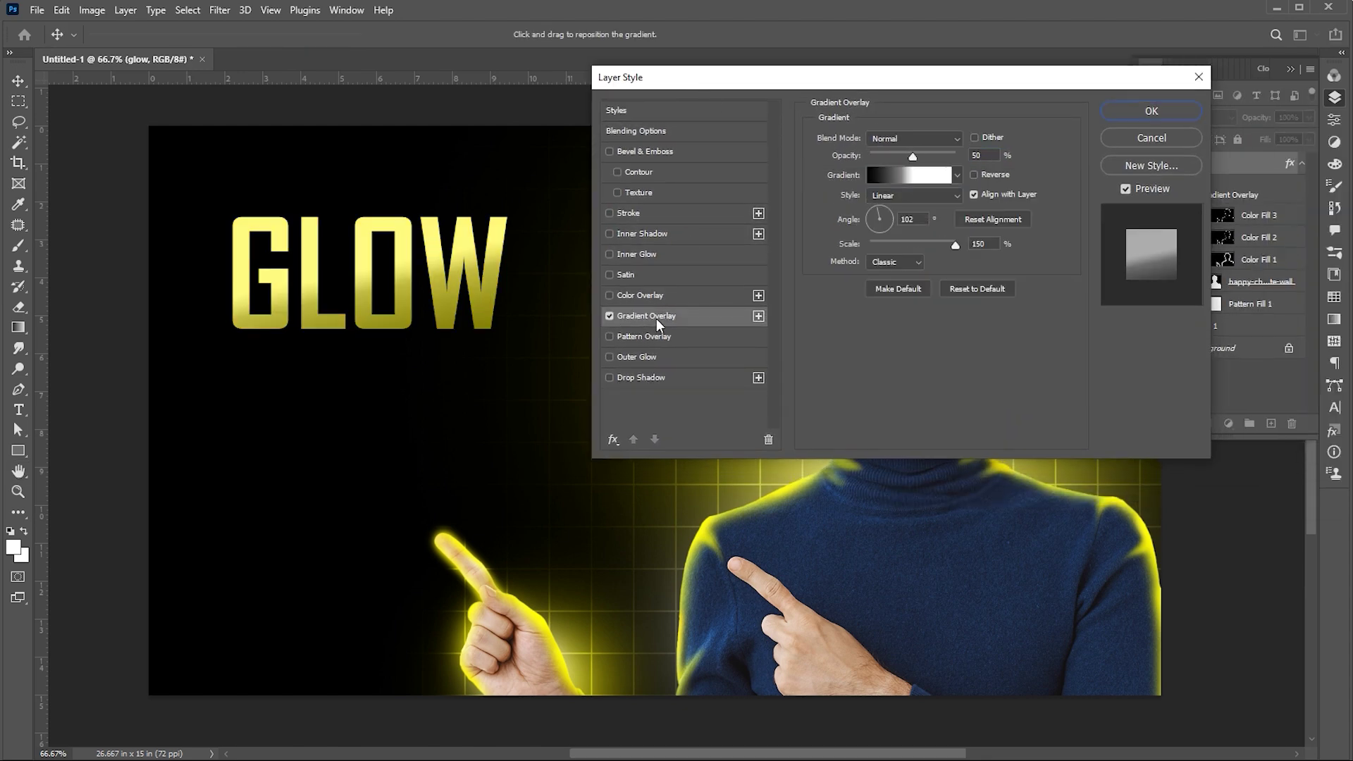
Step: Set the GLOW overlay to a black (000000) to white gradient with the white stop shifted outward, Color Burn, 100% opacity and 90° angle
click(910, 175)
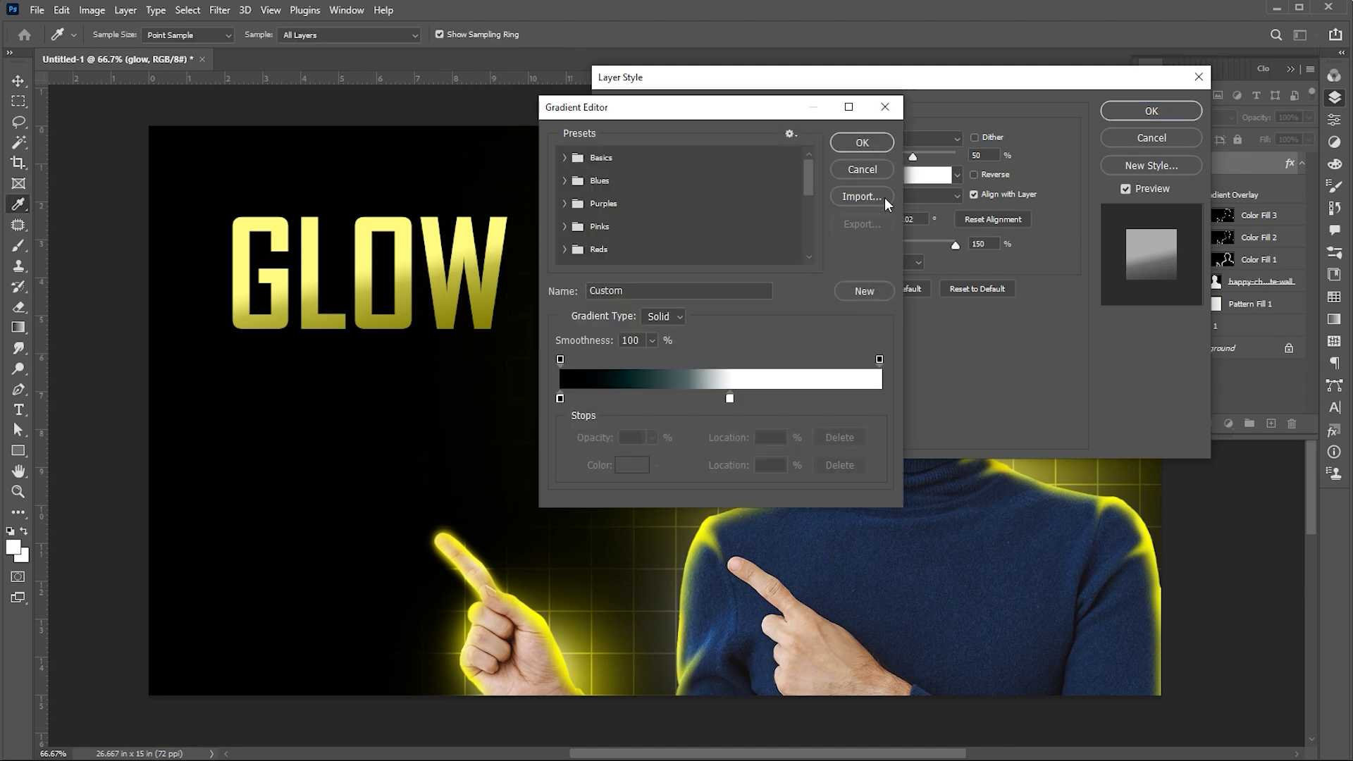
click(560, 398)
double_click(560, 399)
click(953, 380)
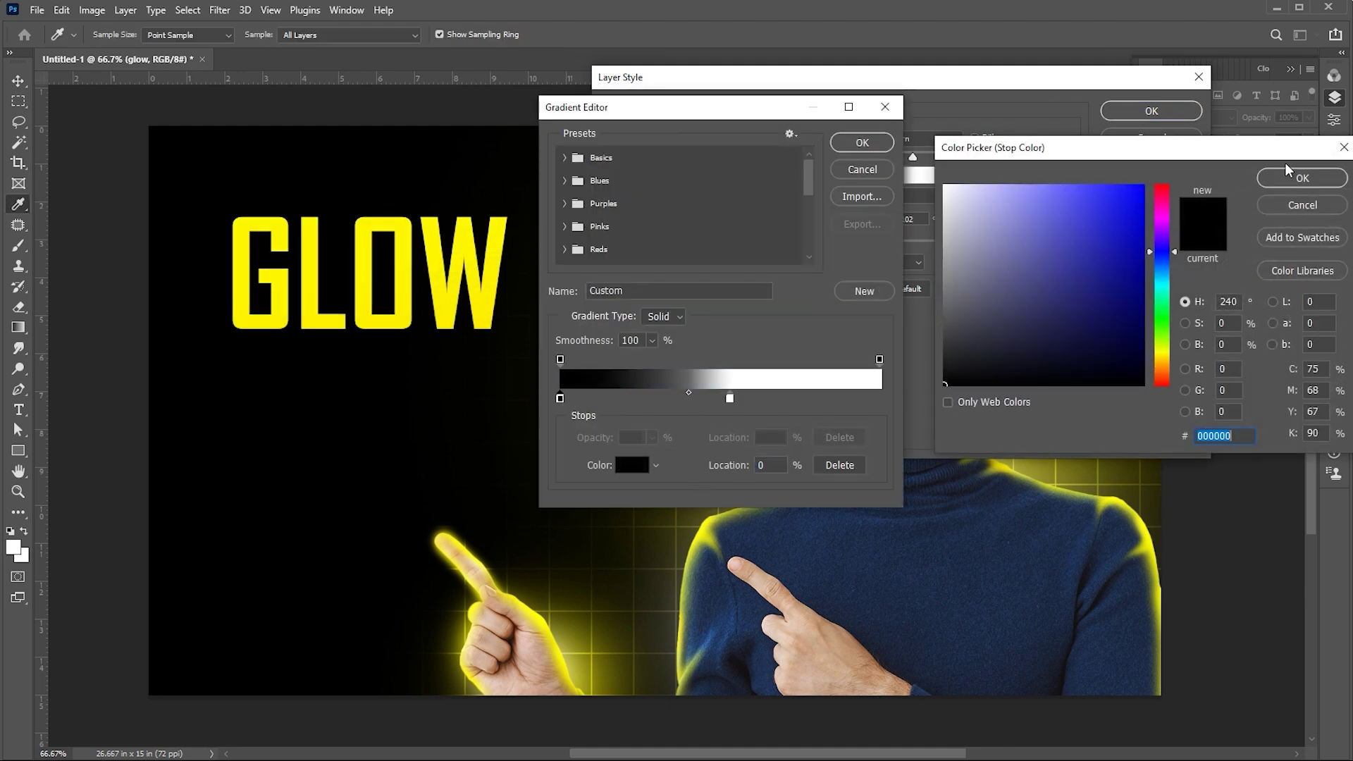
click(1294, 182)
drag(730, 398, 829, 399)
click(863, 143)
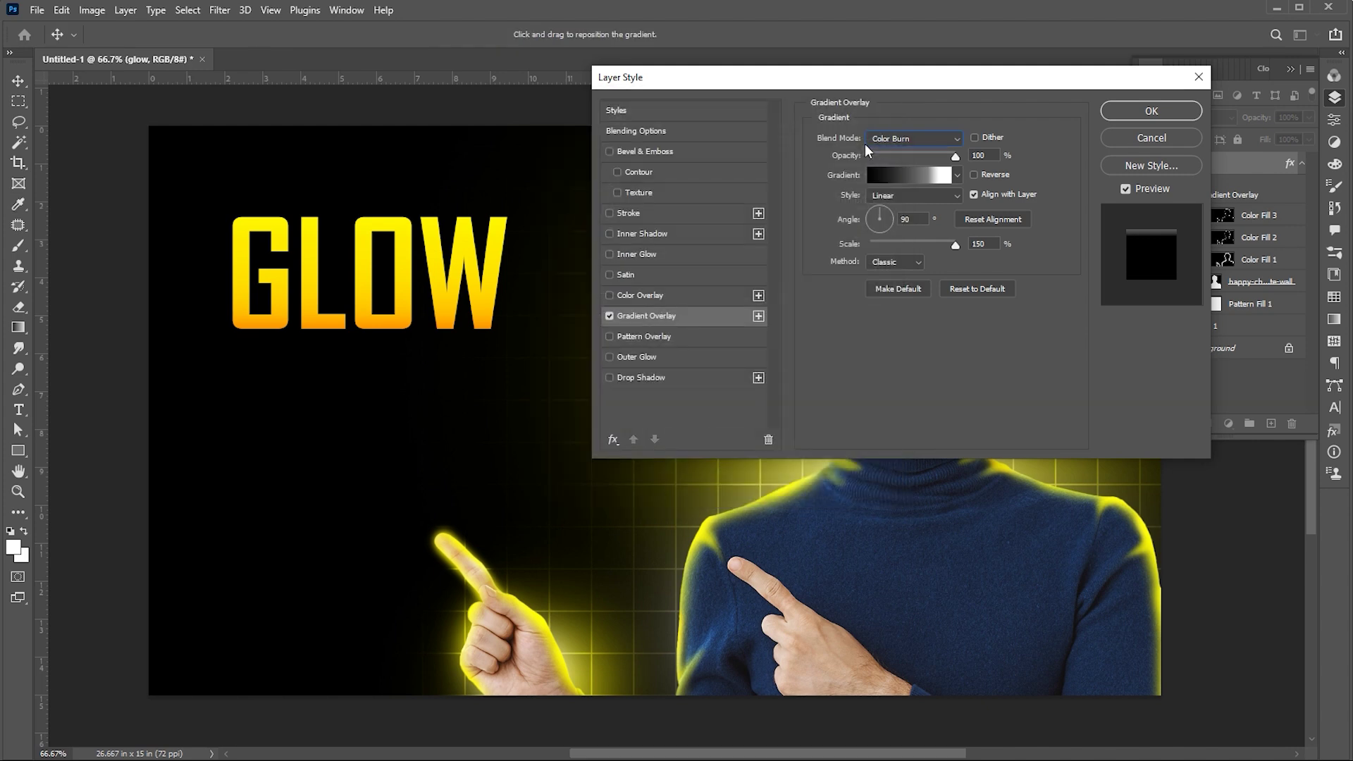
Step: Add an Inner Glow effect to the GLOW text and color it yellow (fcff00)
click(610, 255)
click(643, 255)
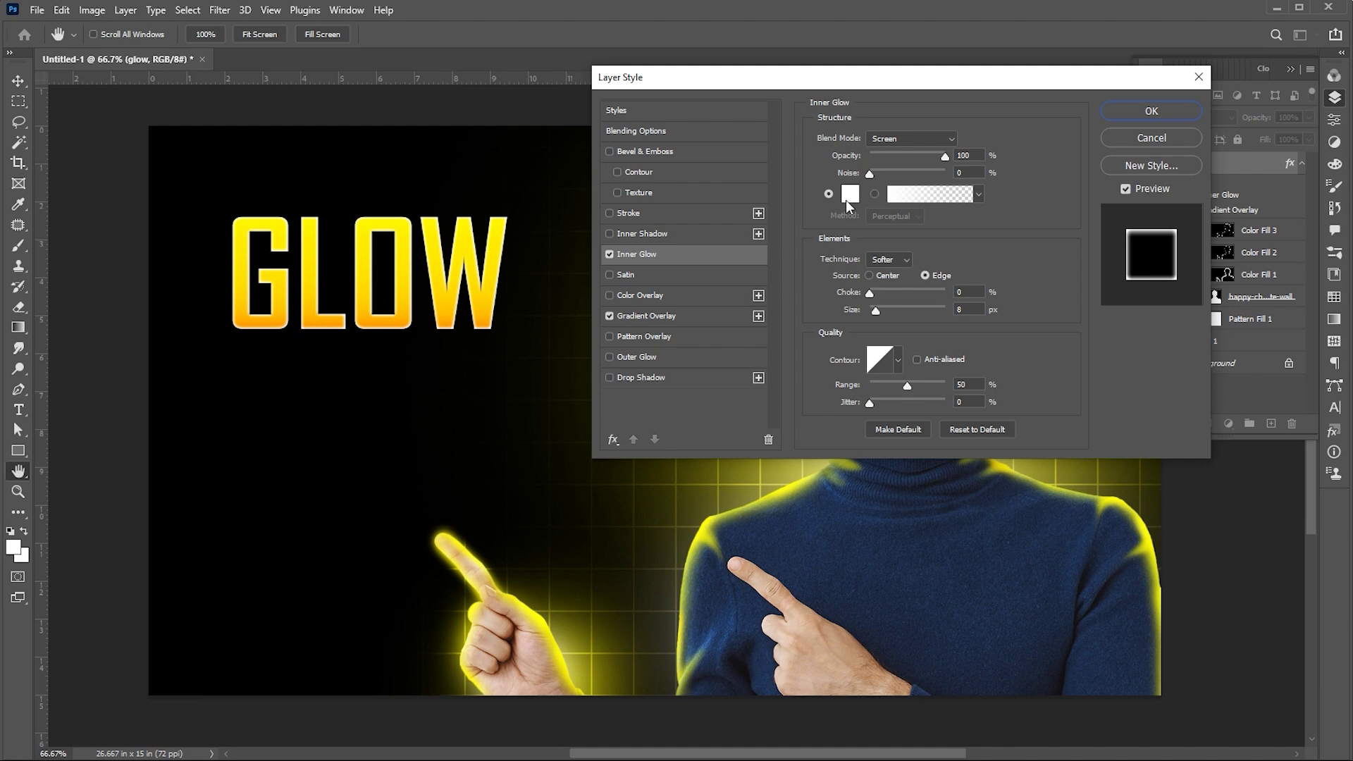
click(848, 197)
drag(1164, 385, 1182, 353)
drag(1138, 232, 1194, 179)
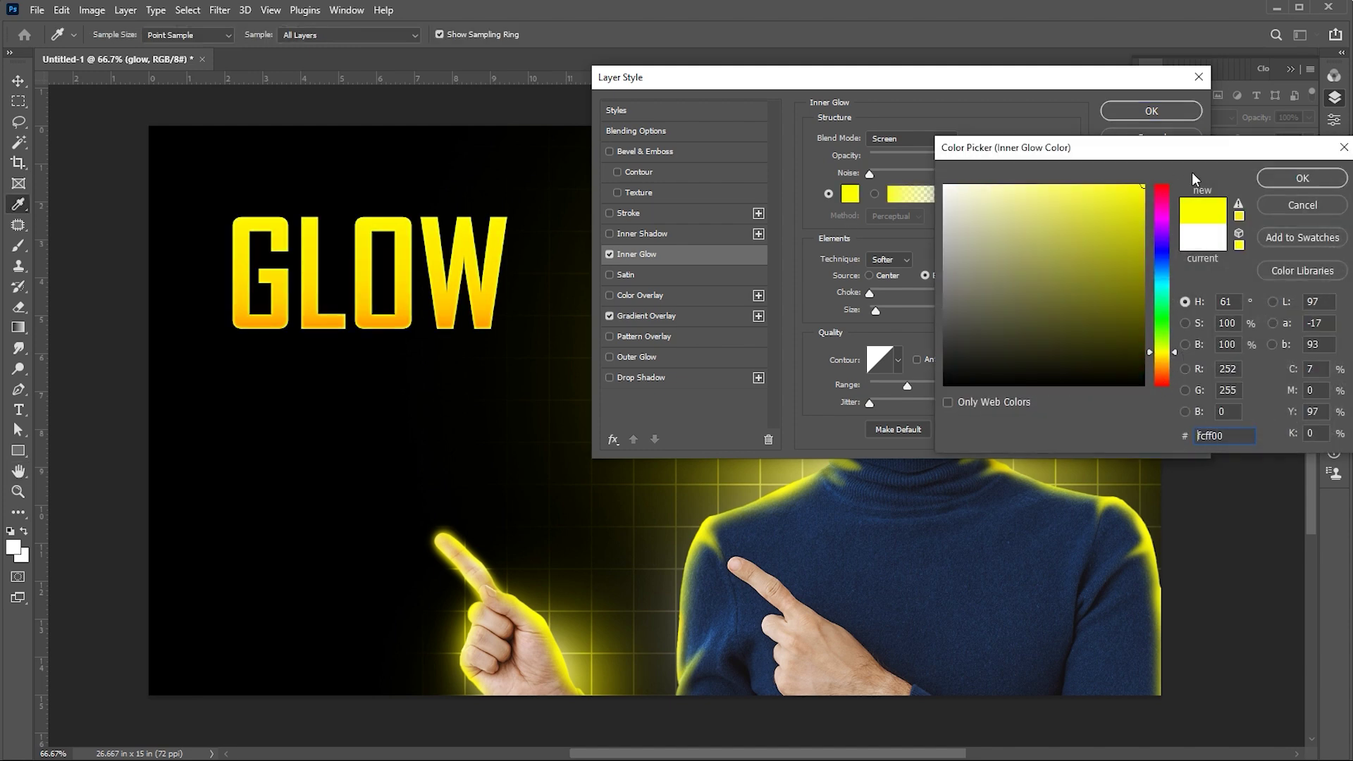
click(1275, 177)
Step: Set the Inner Glow to 66% opacity and 13 px size, and apply the layer style
drag(942, 156, 919, 156)
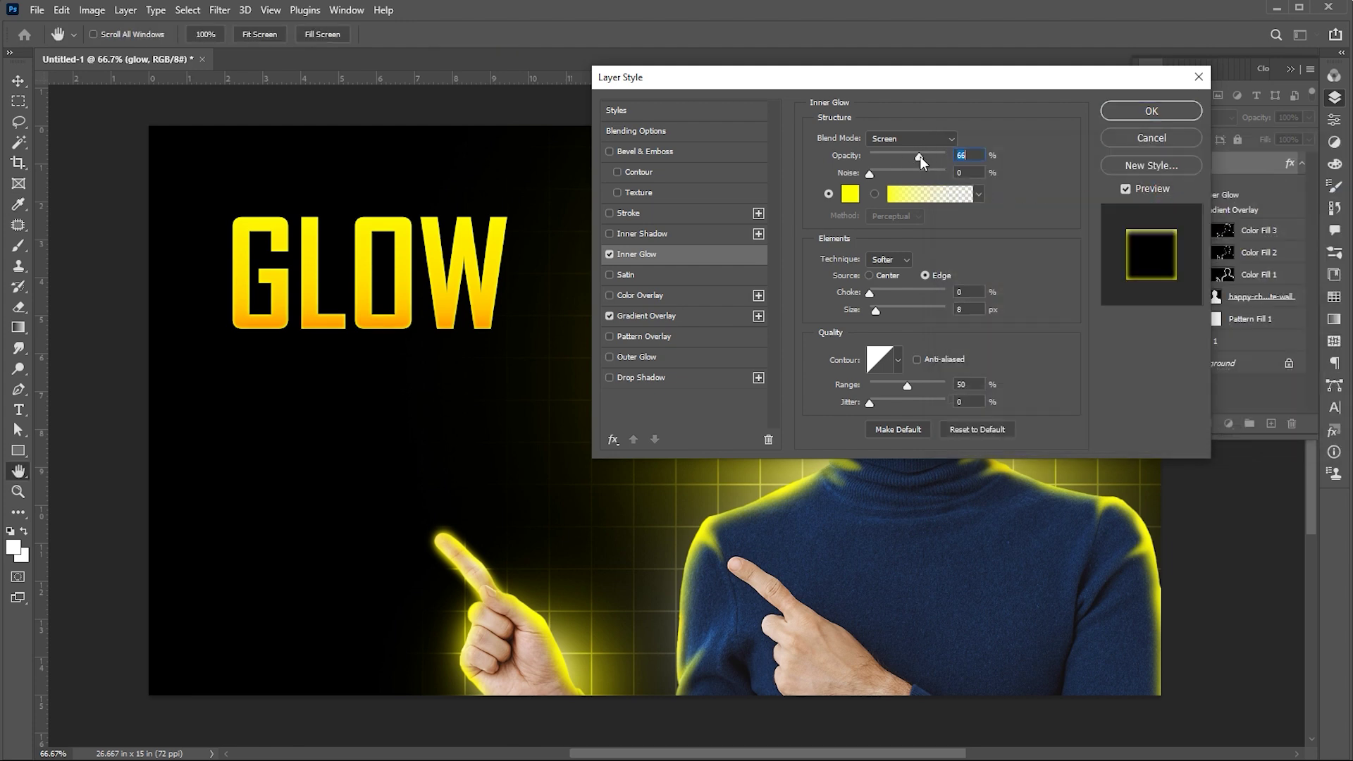
drag(877, 307, 878, 307)
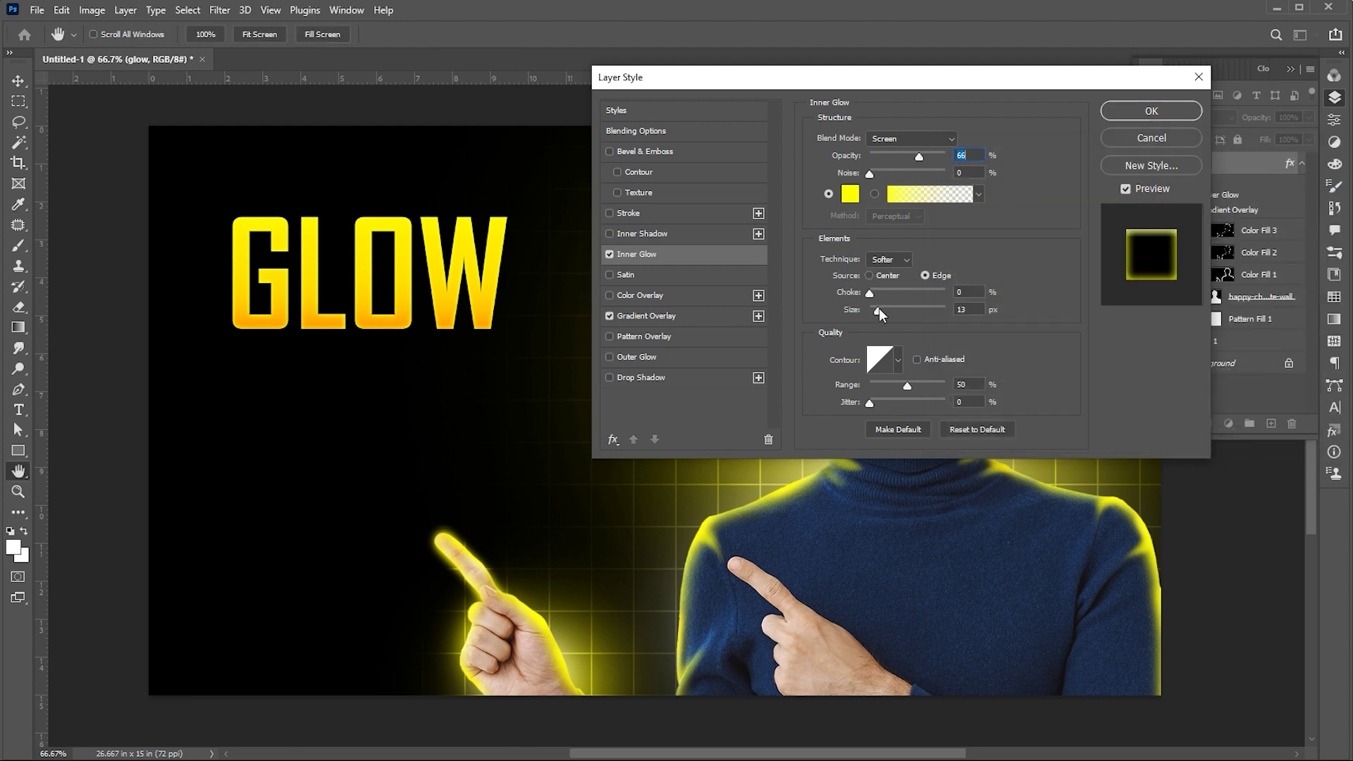
click(1105, 115)
Step: Skew the GLOW text with Free Transform so it slants upward toward its right end
key(ctrl+t)
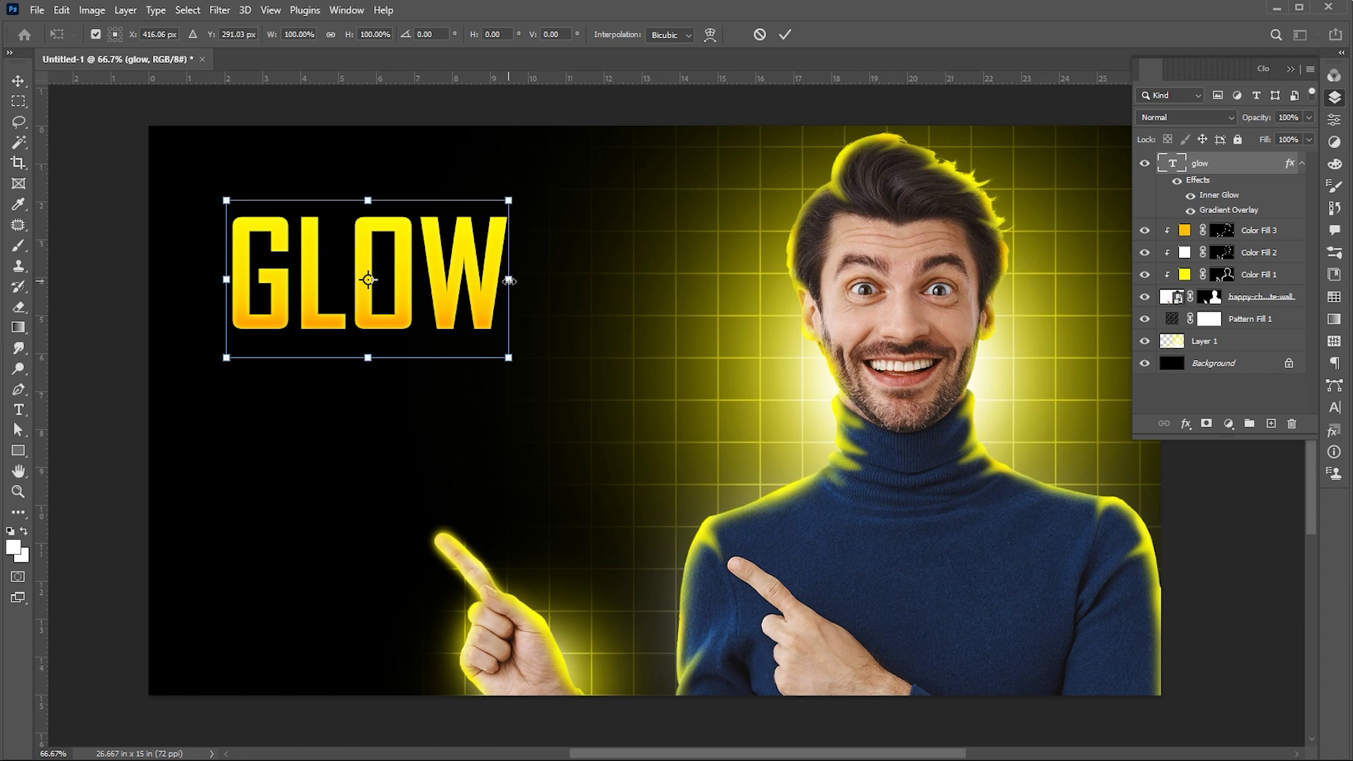
drag(509, 281, 515, 253)
key(Return)
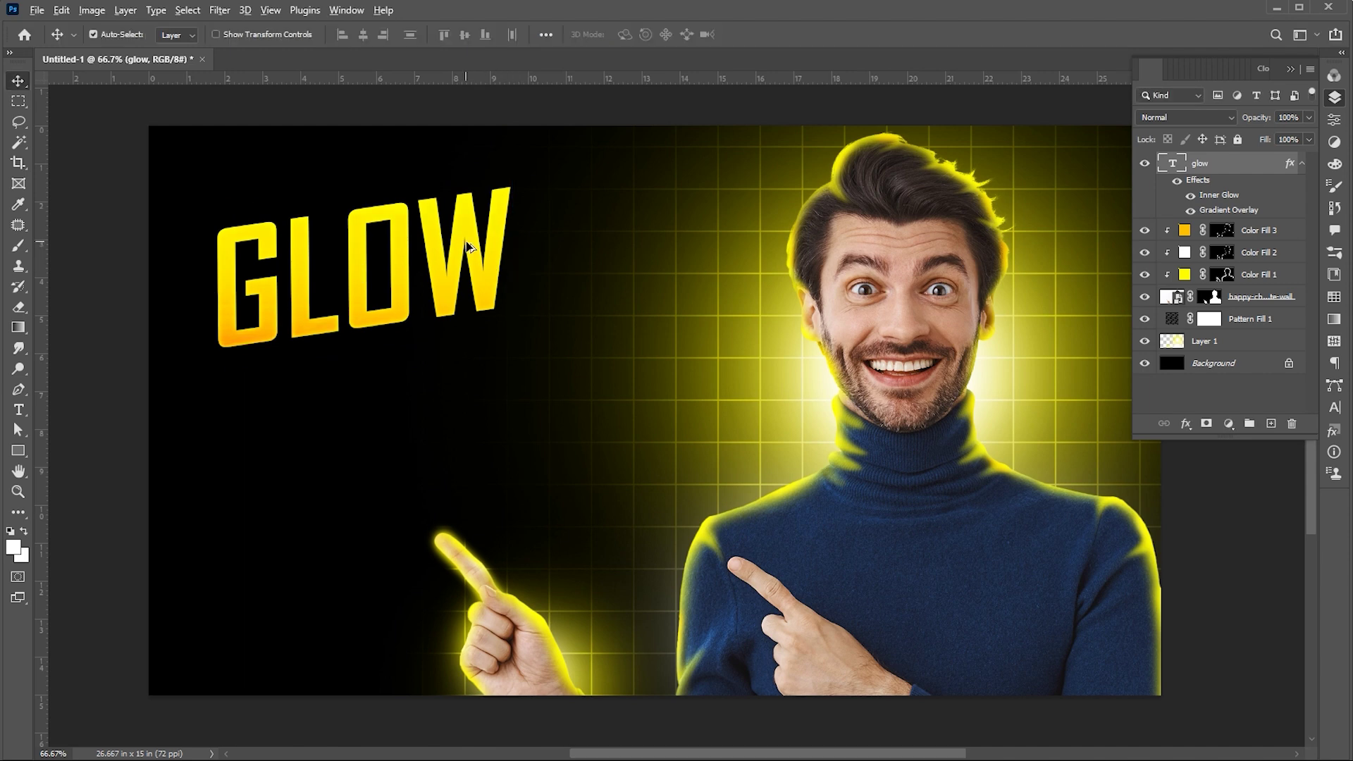
Step: Duplicate the slanted GLOW text directly below itself and change the copy's wording to "effect"
drag(466, 241, 483, 380)
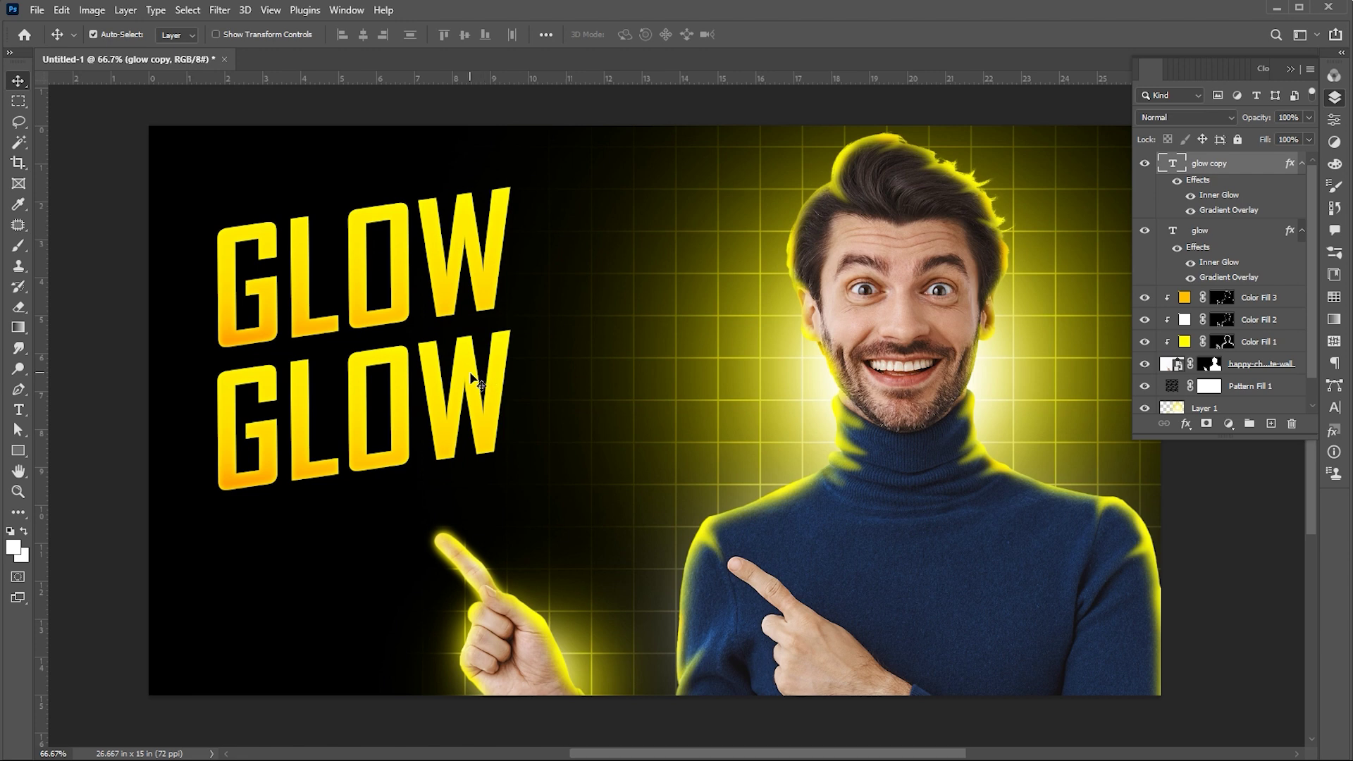
double_click(483, 381)
text(effect)
click(18, 81)
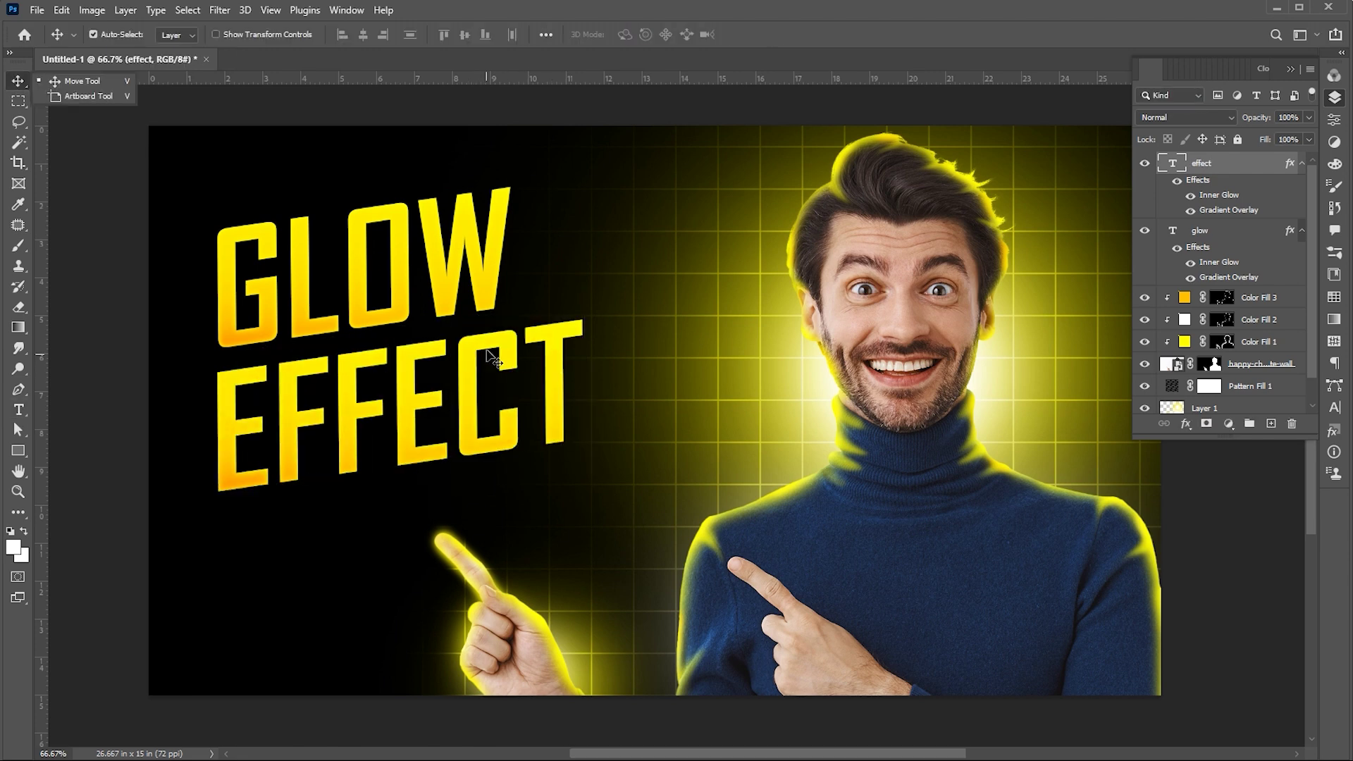
Step: Duplicate the GLOW text below the EFFECT line and change the copy's wording to "in photoshop"
drag(489, 285, 488, 547)
double_click(489, 547)
text(in photoshop)
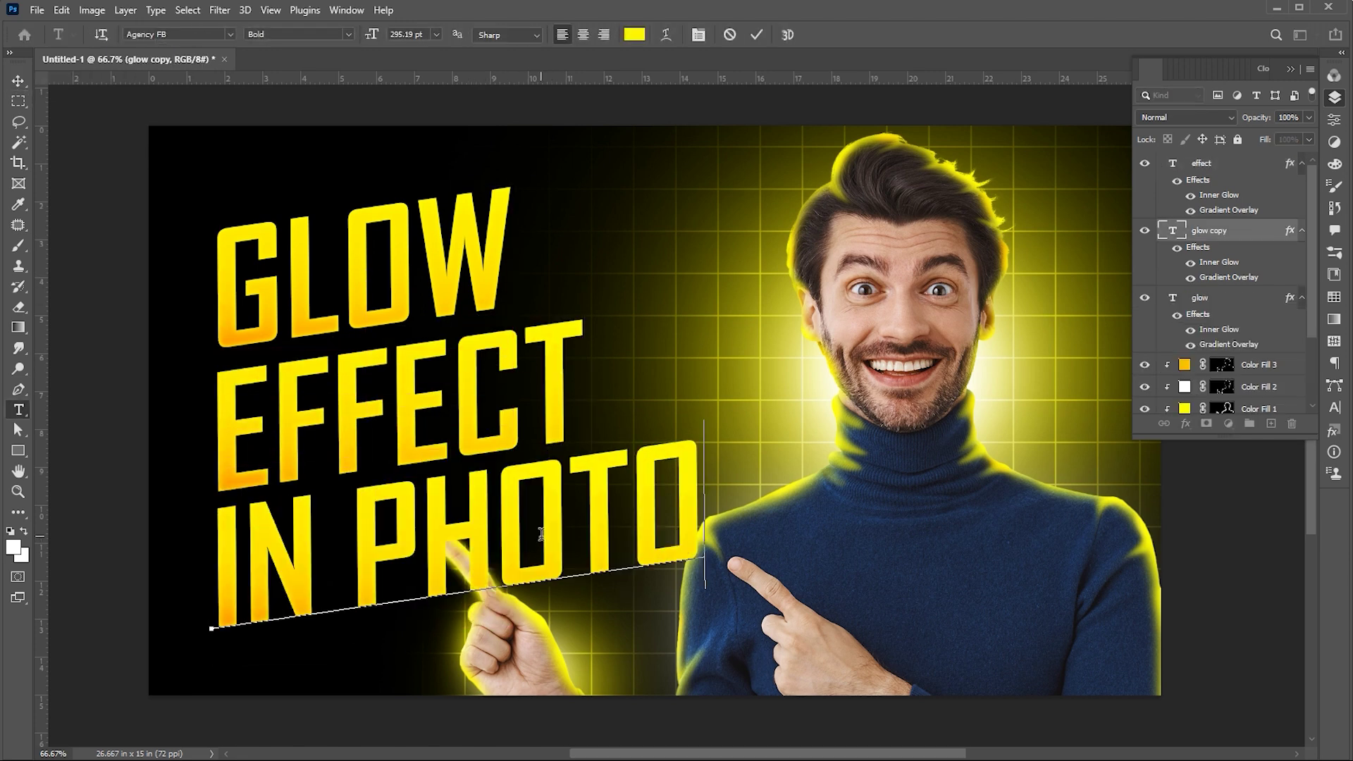
click(18, 81)
Step: Scale the IN PHOTOSHOP text to about 32% and place it just under EFFECT, aligned with its left edge
key(ctrl+t)
drag(1001, 652, 603, 525)
drag(597, 430, 603, 499)
drag(610, 589, 471, 543)
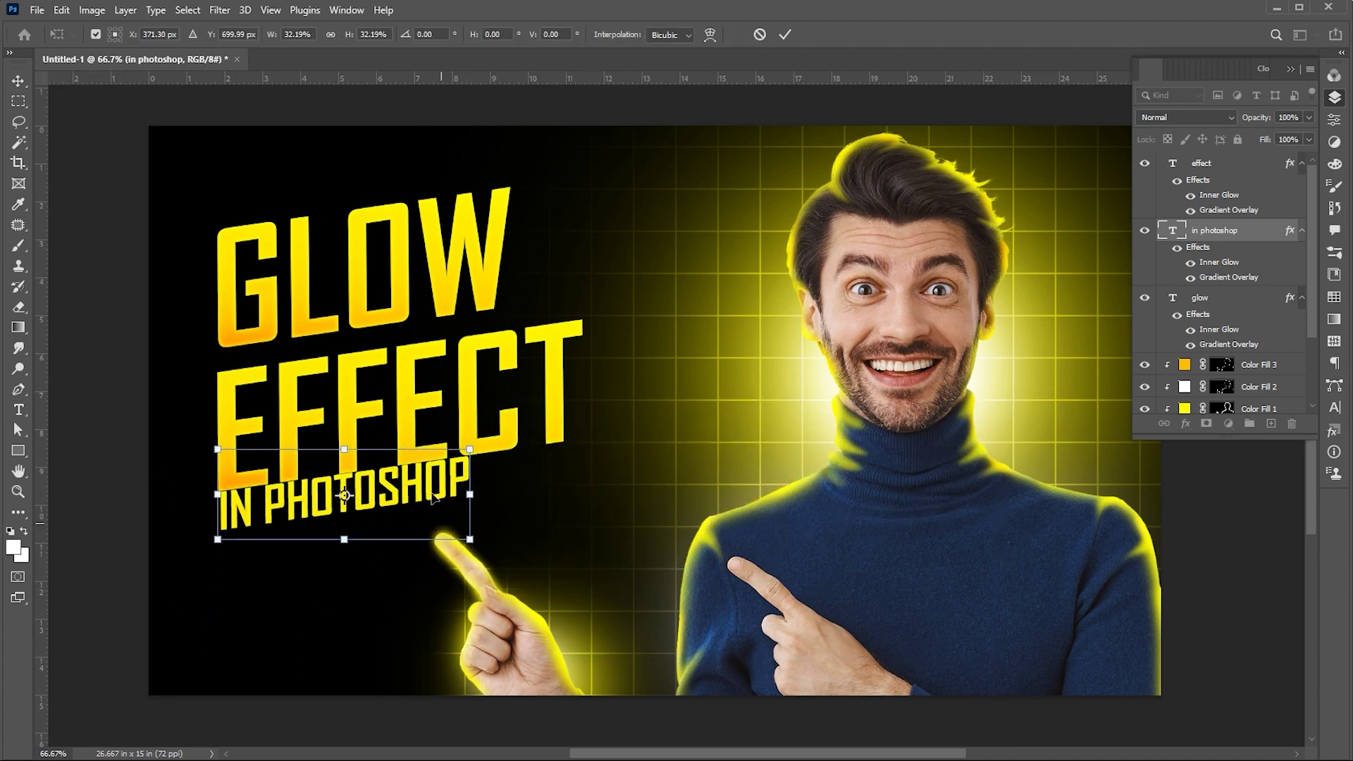
drag(427, 484, 427, 495)
key(Return)
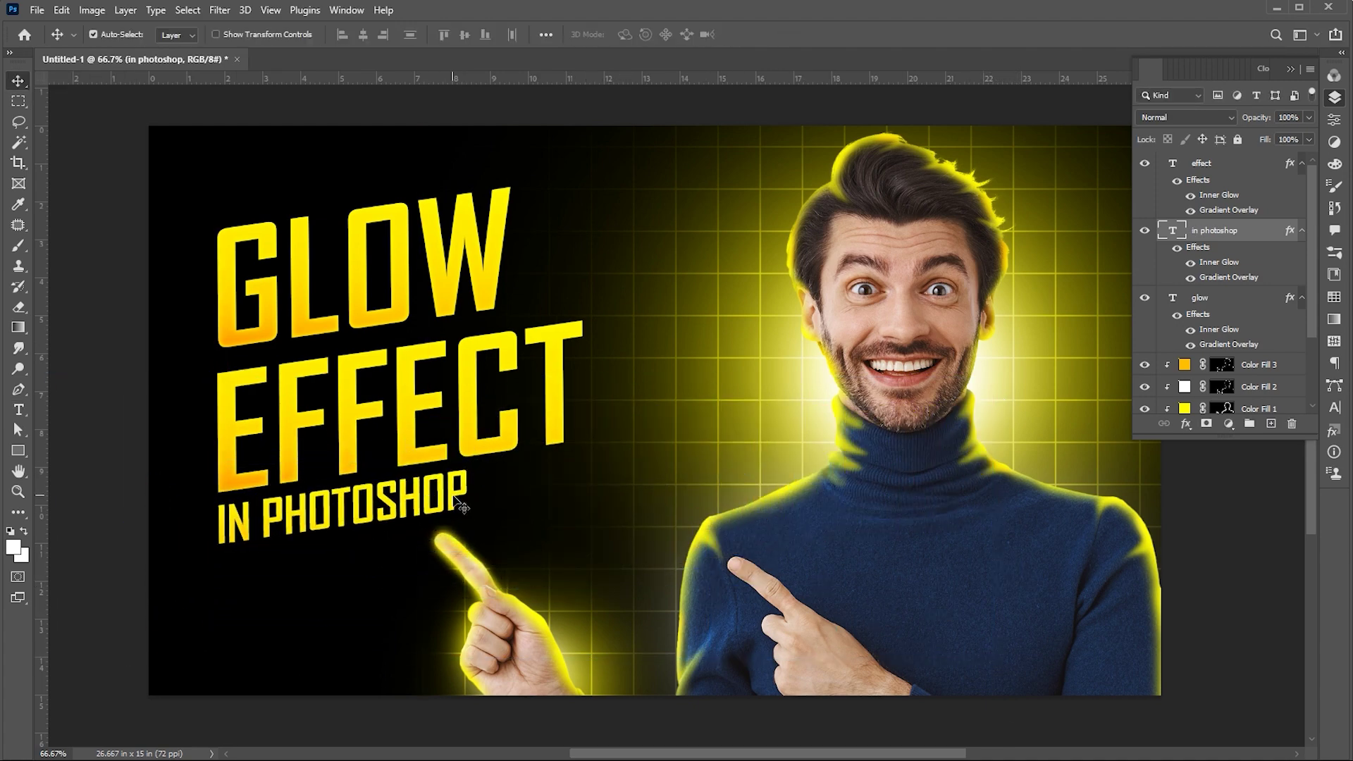
Step: Change the color of the EFFECT text to white (ffffff)
click(481, 447)
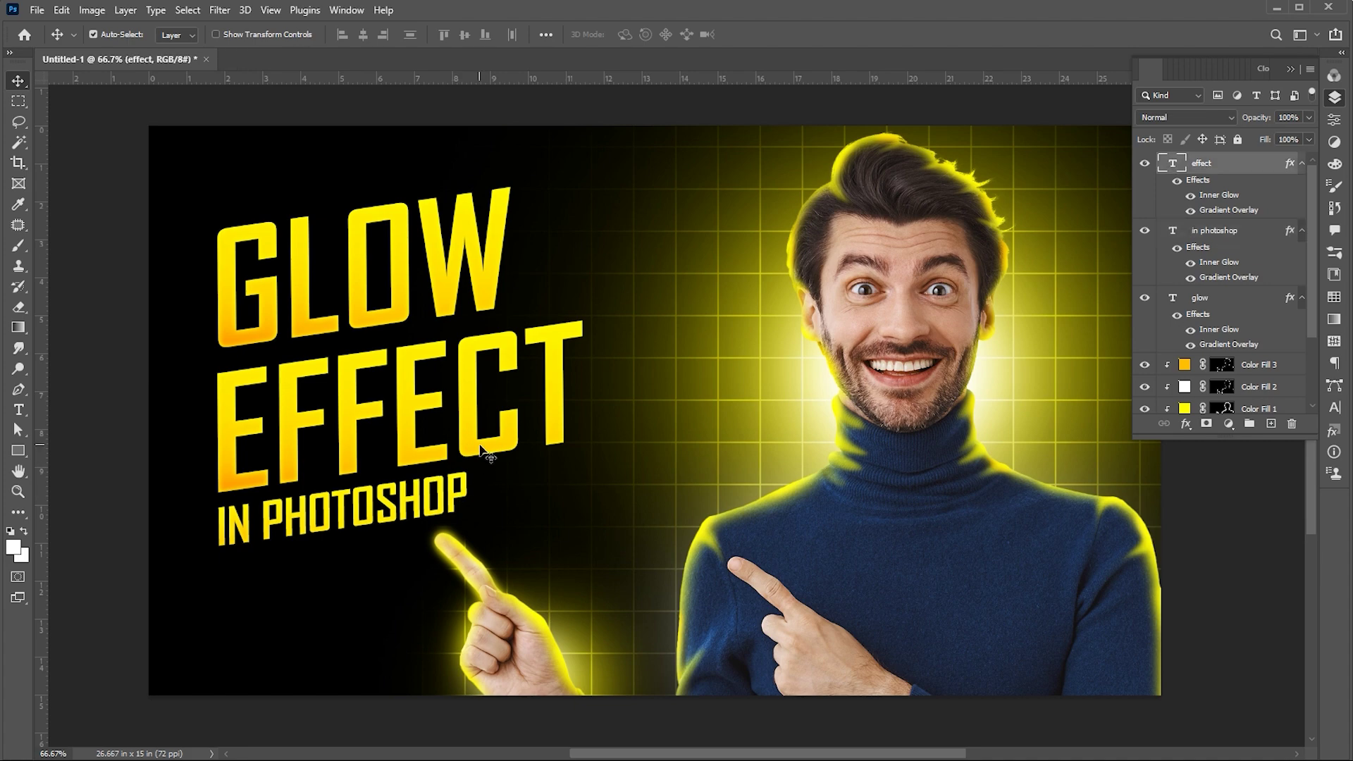
double_click(534, 421)
click(635, 36)
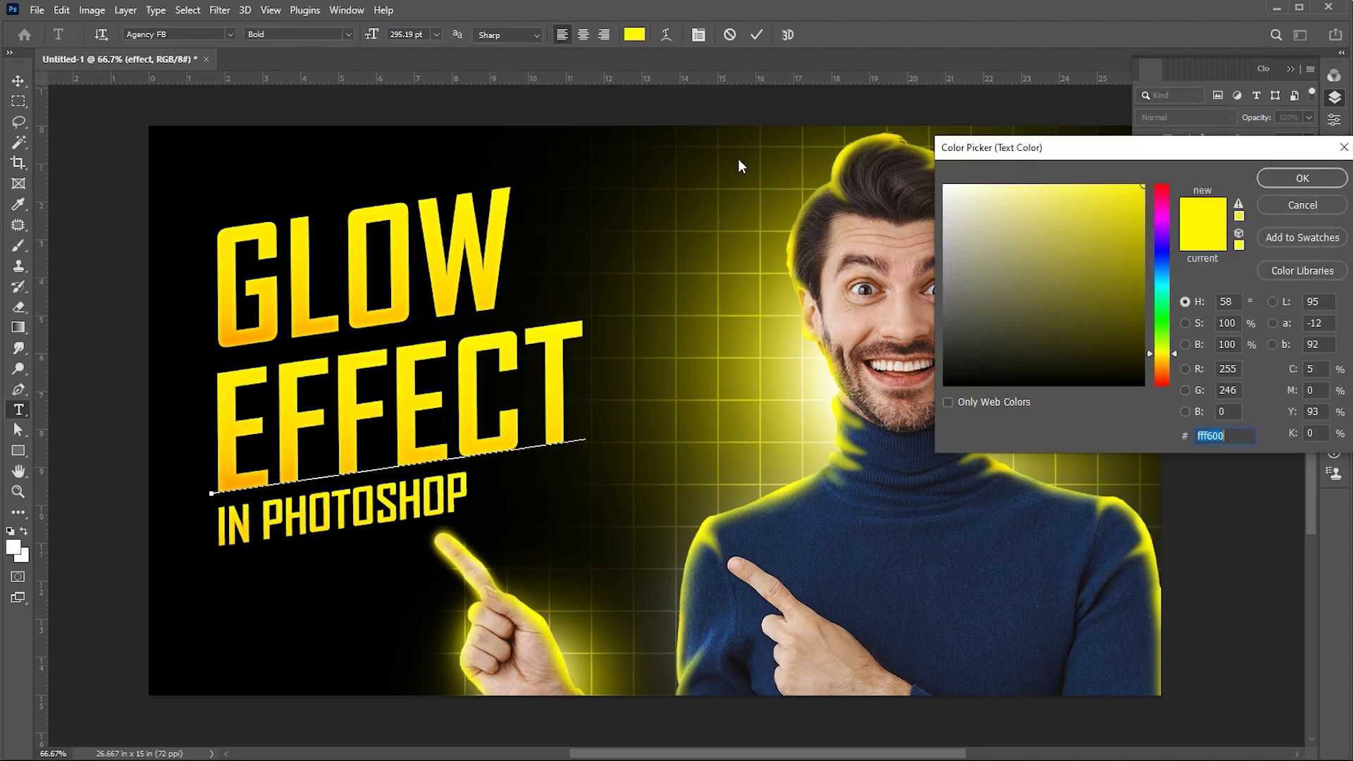
text(ffffff)
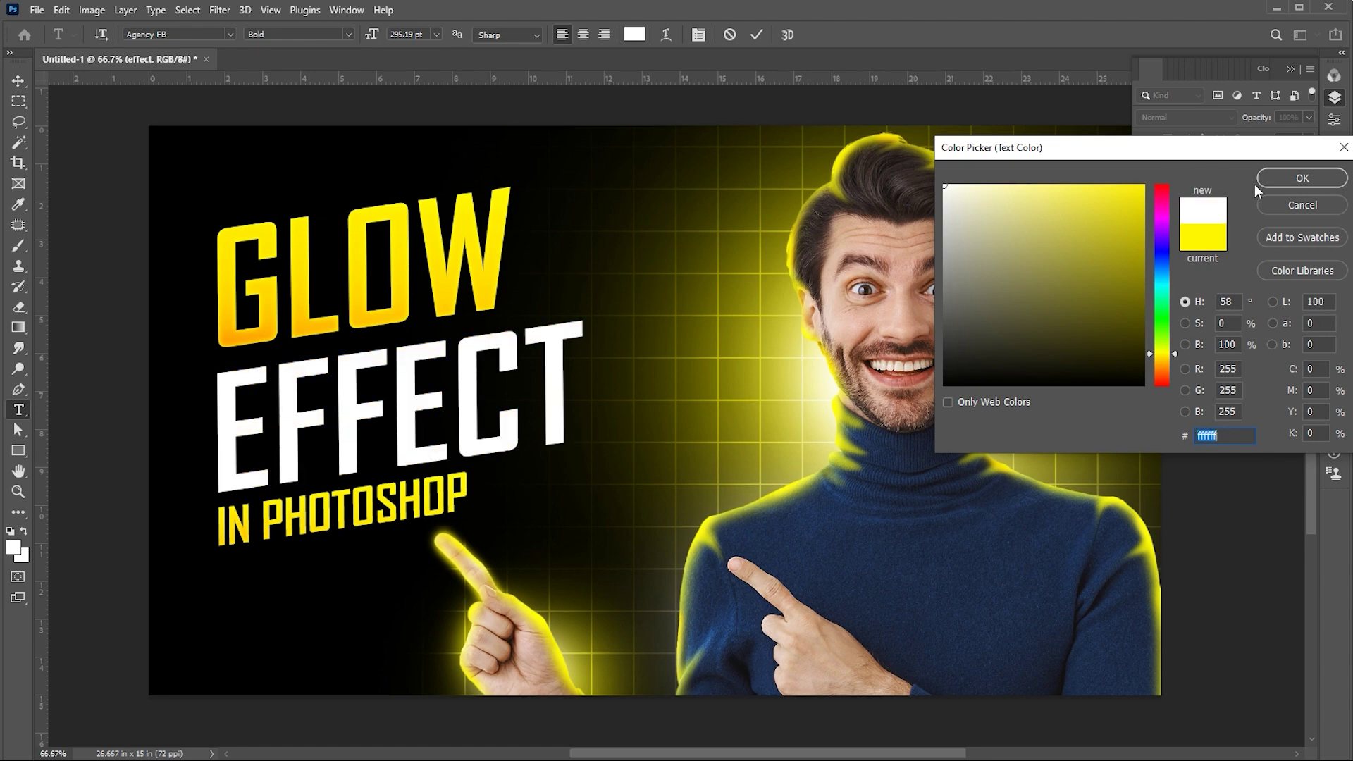
click(1284, 176)
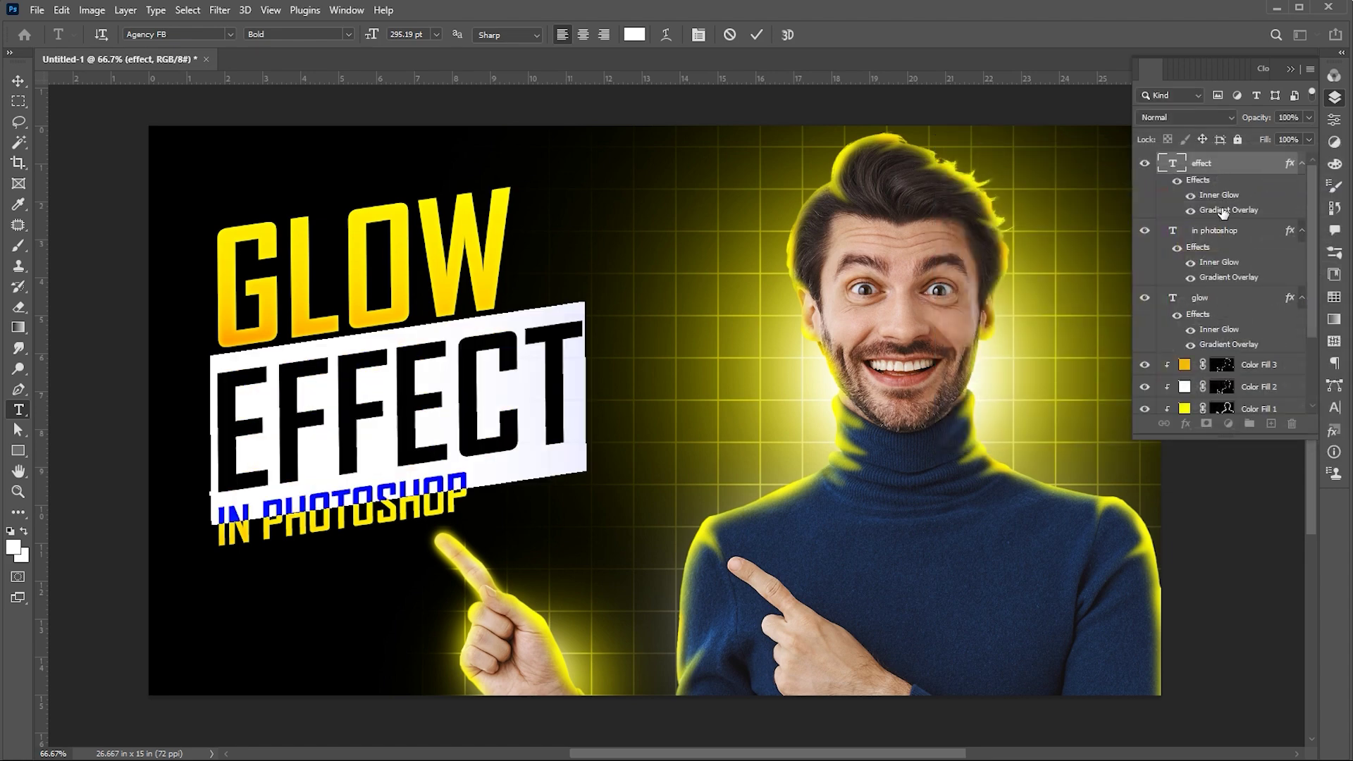
key(ctrl+Return)
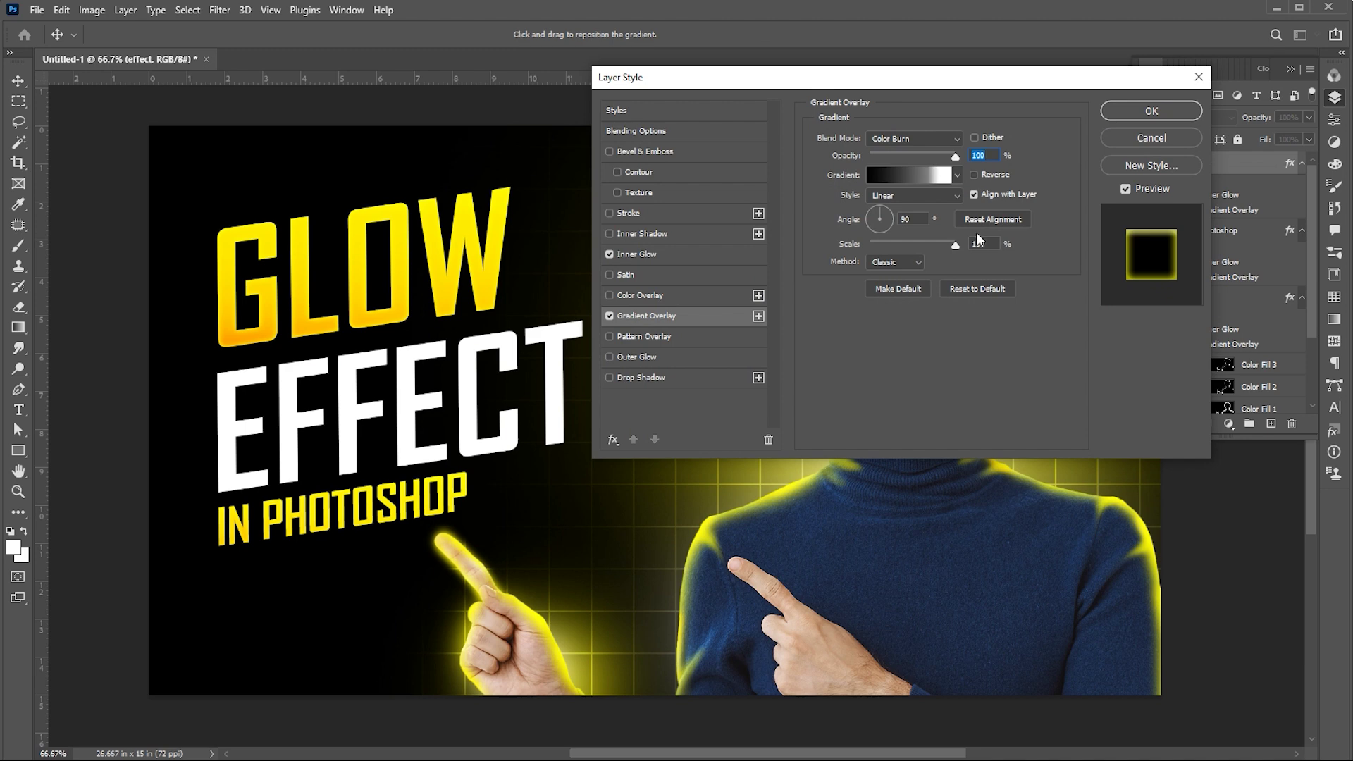
Step: Set the blend mode of the EFFECT text's Gradient Overlay to Normal
click(900, 141)
click(895, 148)
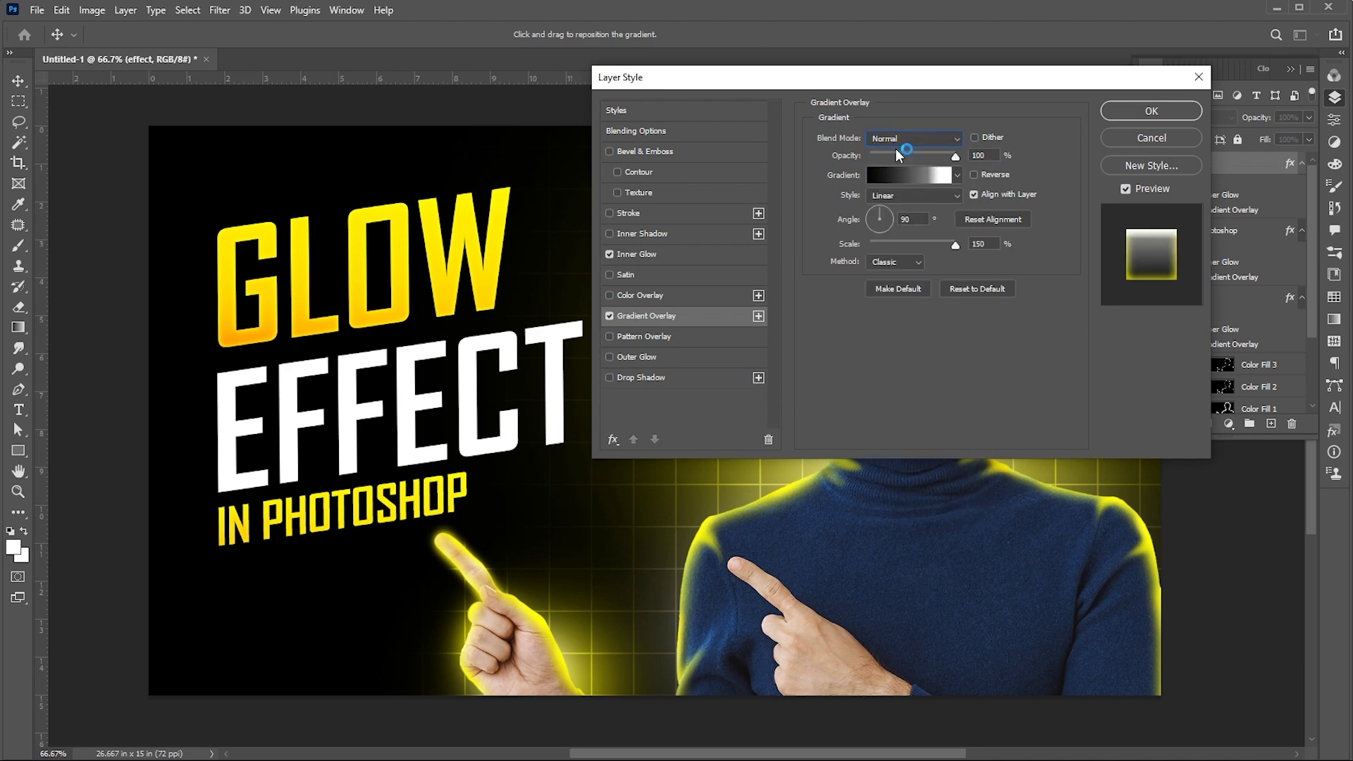
click(884, 231)
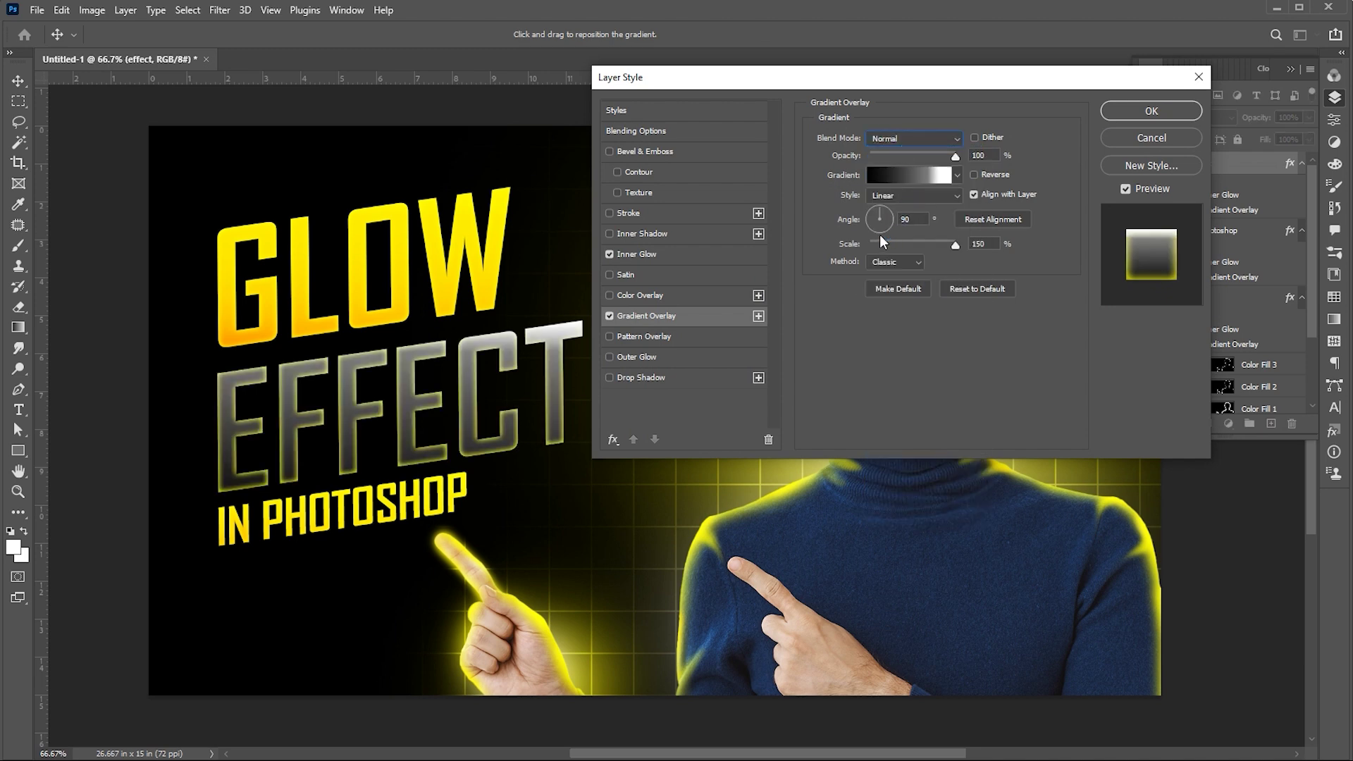
Step: Move the EFFECT gradient's white stop to 100%, shift its midpoint toward the black end, and set the overlay opacity to 59%
click(945, 175)
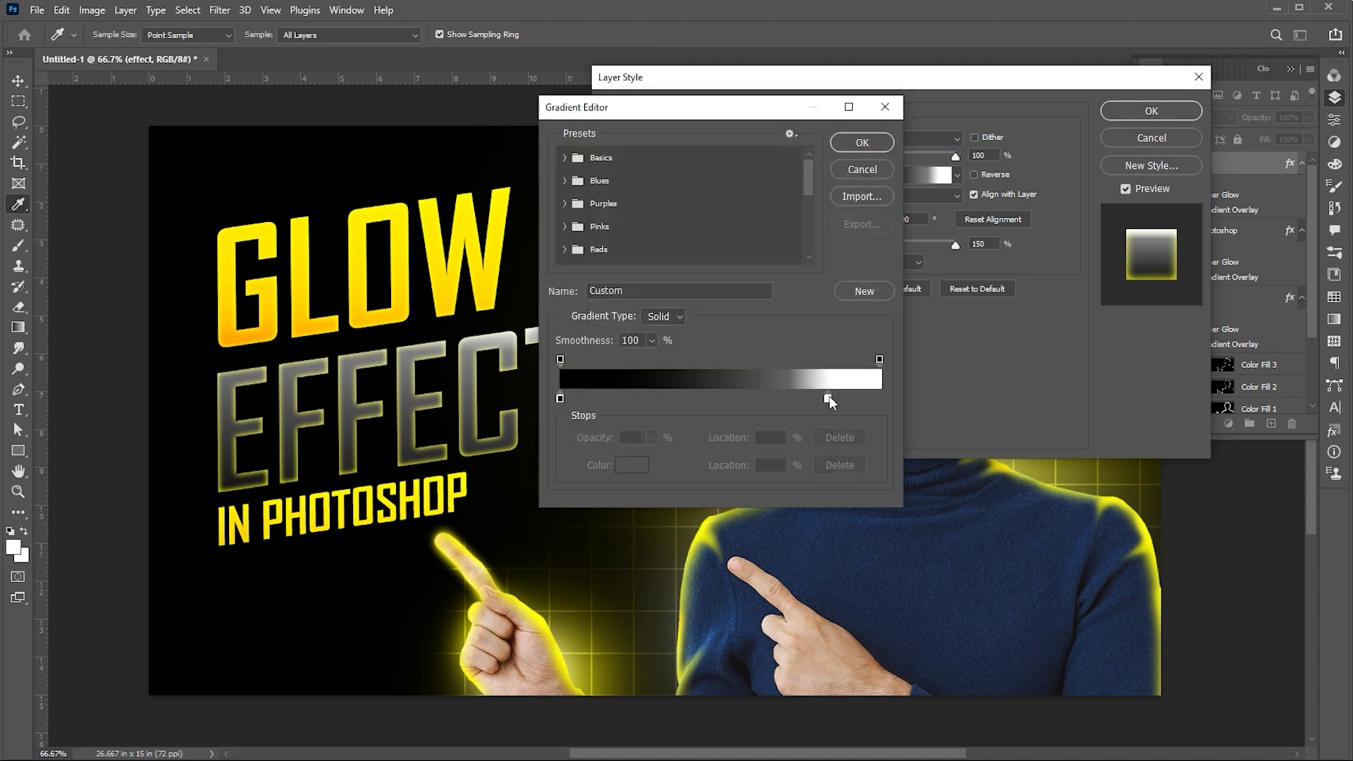
click(828, 399)
drag(790, 393, 646, 392)
drag(829, 399, 890, 400)
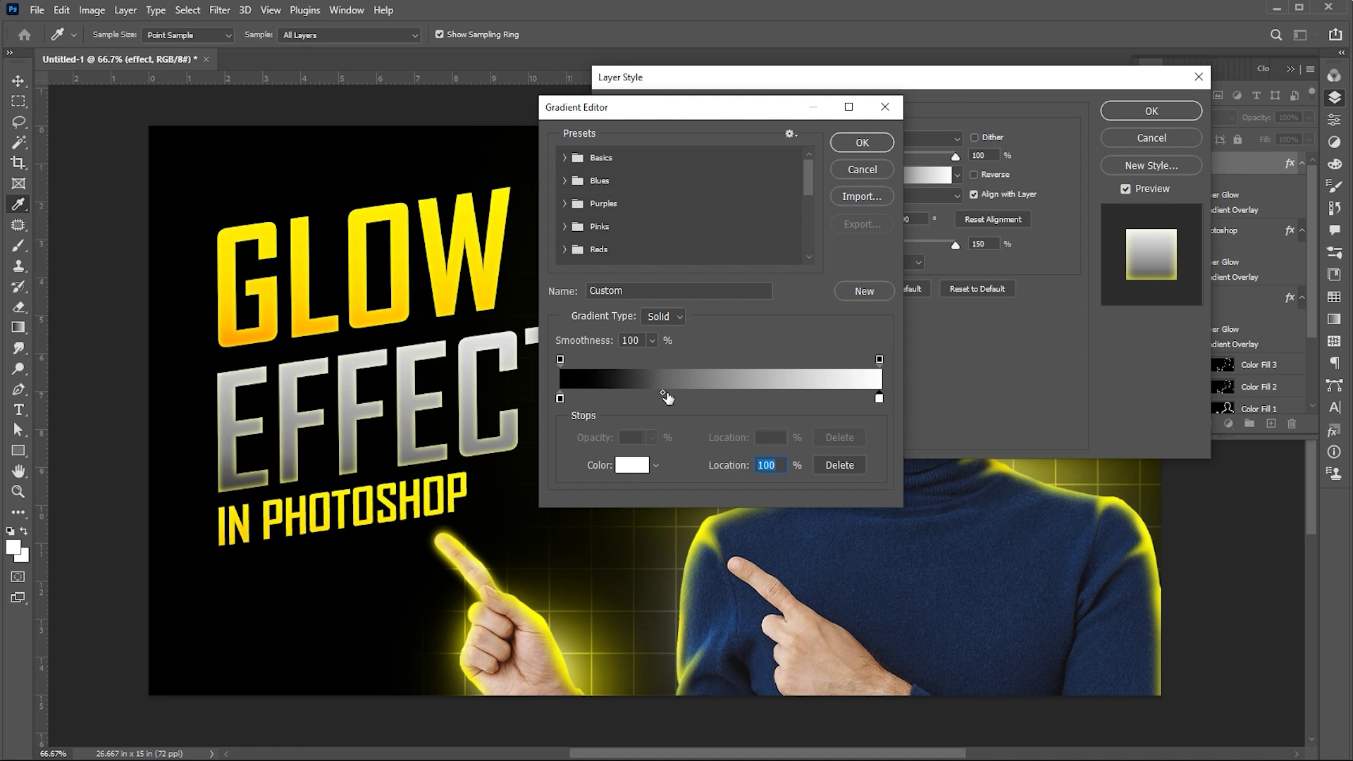
drag(662, 392, 613, 393)
click(862, 142)
drag(956, 155, 921, 157)
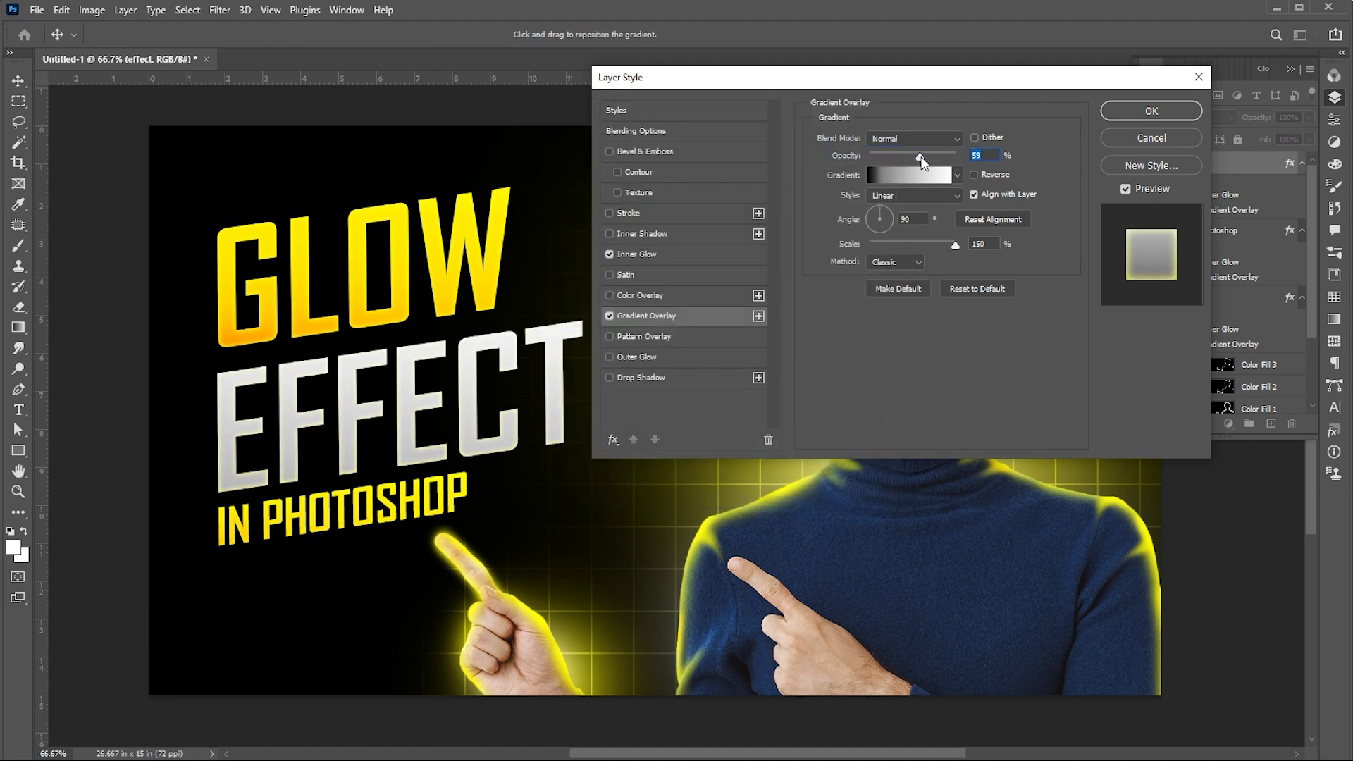
Step: Change the EFFECT text's Inner Glow color to white (ffffff)
click(637, 254)
click(850, 194)
drag(962, 248, 925, 175)
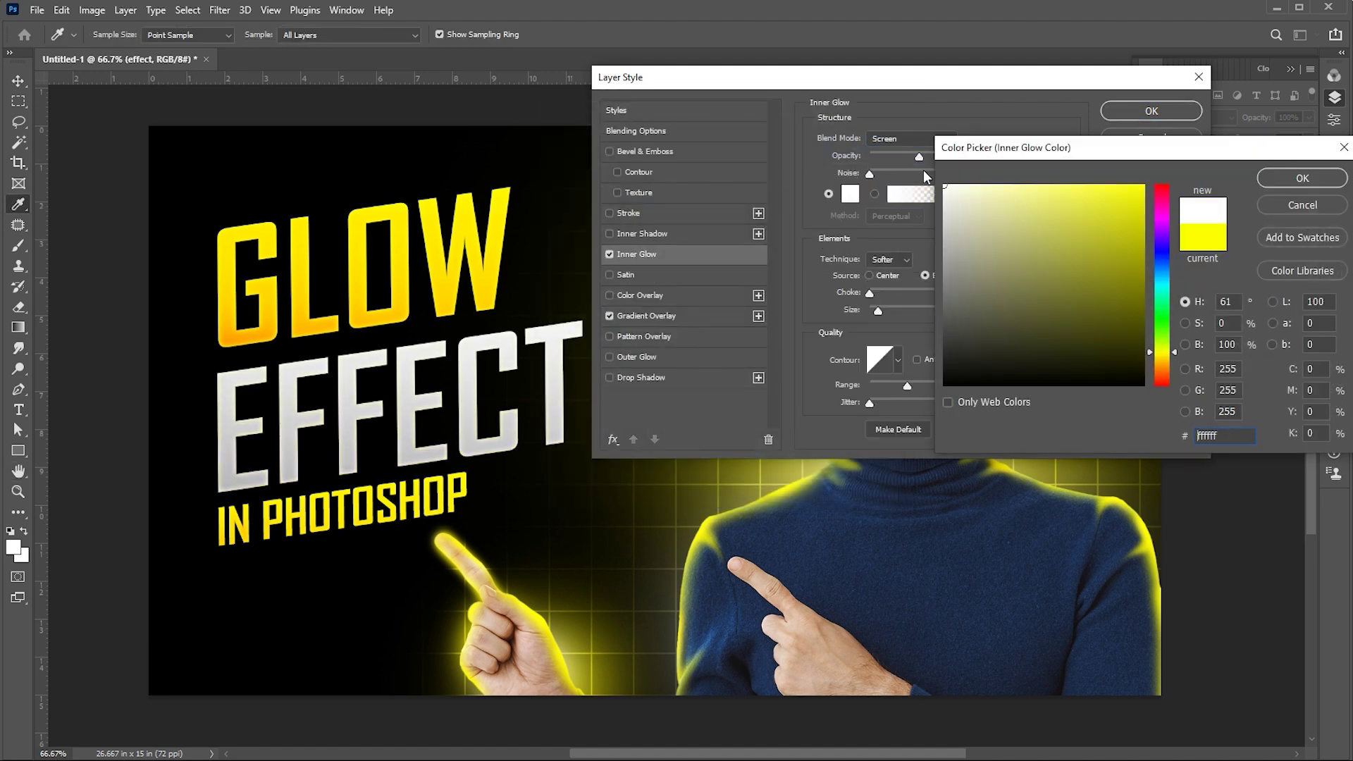
click(1301, 178)
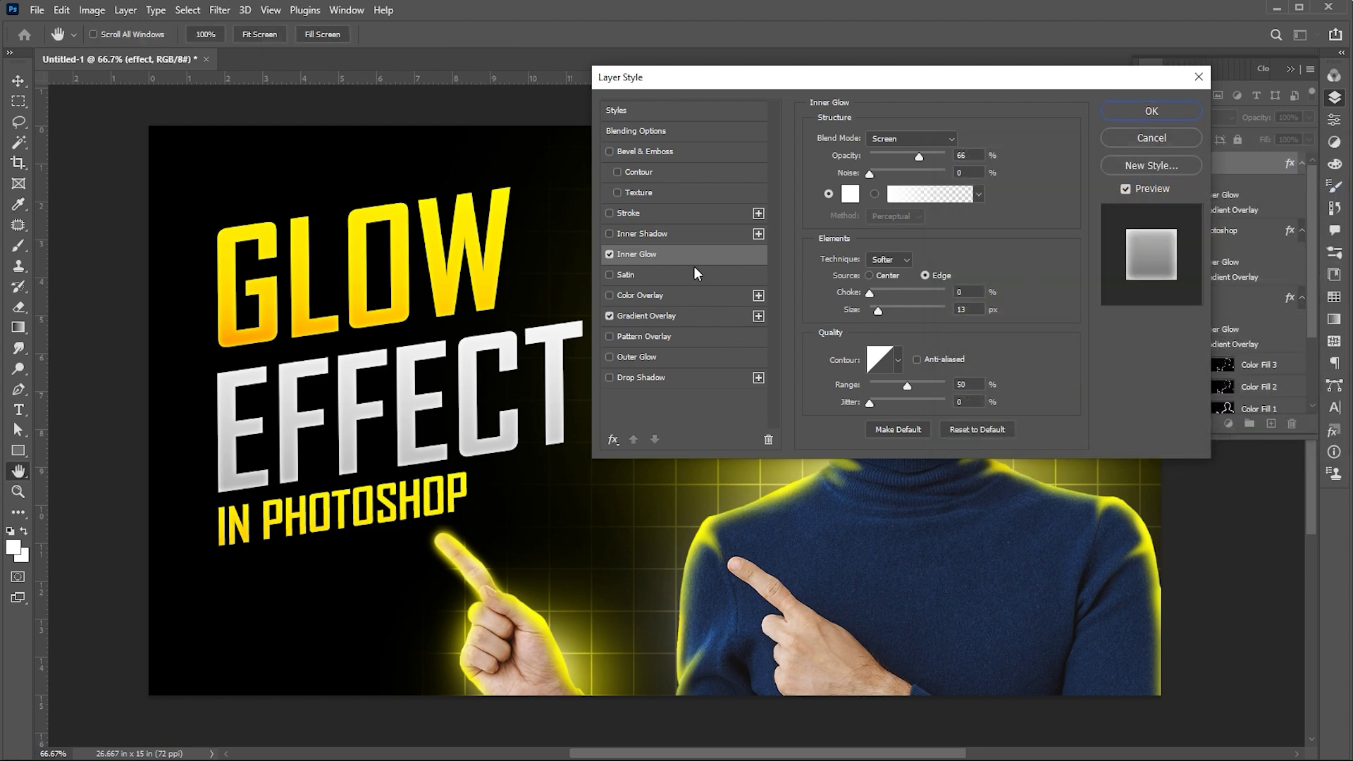
Step: Shift the EFFECT gradient's midpoint toward the white end and set the Gradient Overlay opacity to 67%
click(646, 316)
click(897, 176)
click(560, 399)
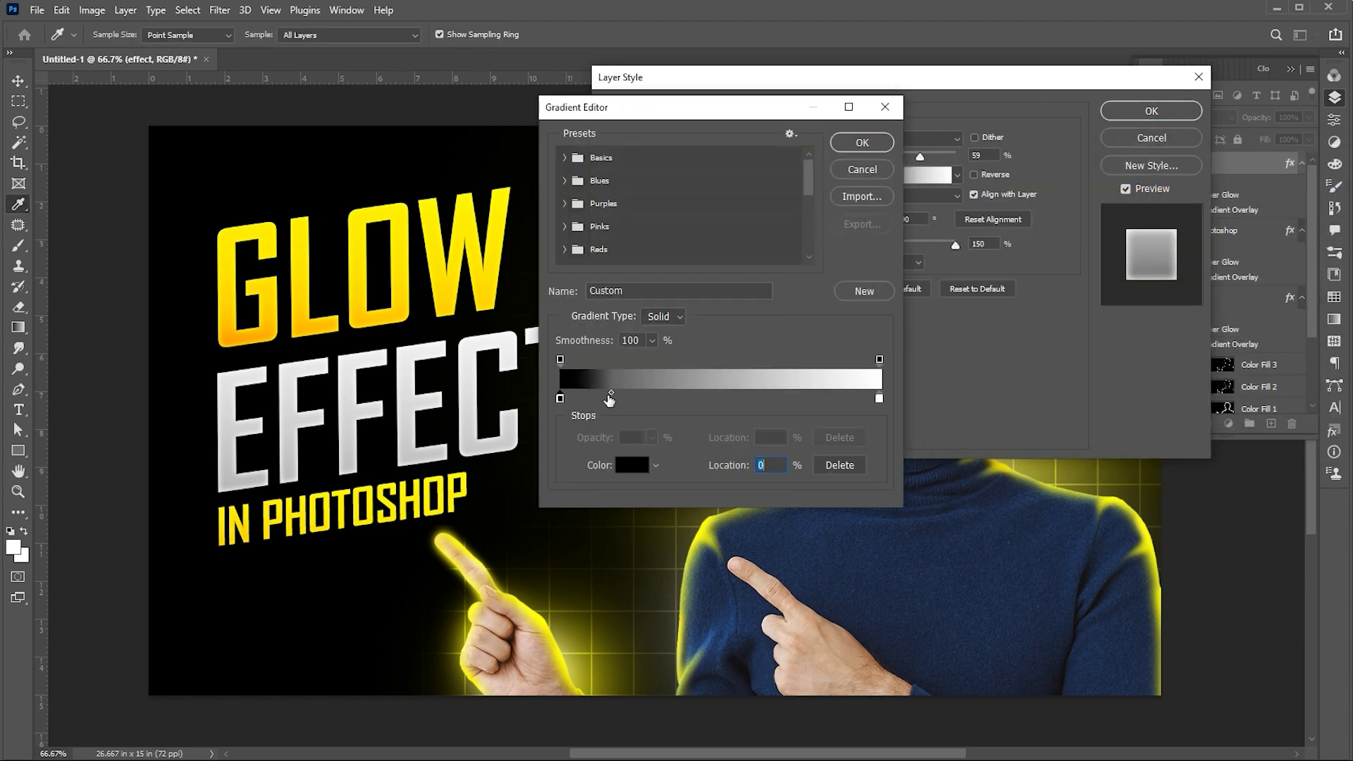
drag(609, 399, 639, 394)
click(862, 143)
drag(930, 159, 927, 156)
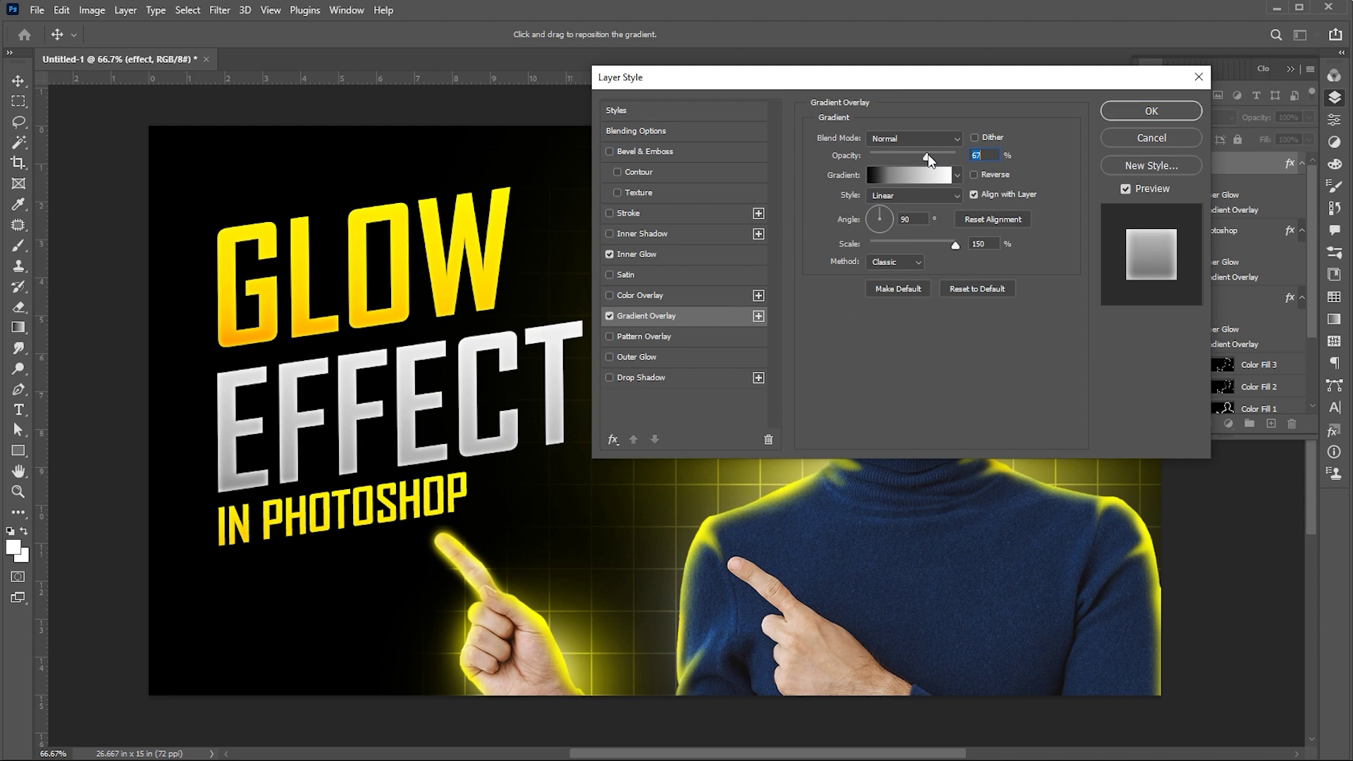
Step: Move the EFFECT gradient's white stop inward toward the black end and set the overlay angle to 101°
click(909, 175)
click(878, 399)
drag(878, 399, 788, 398)
click(862, 142)
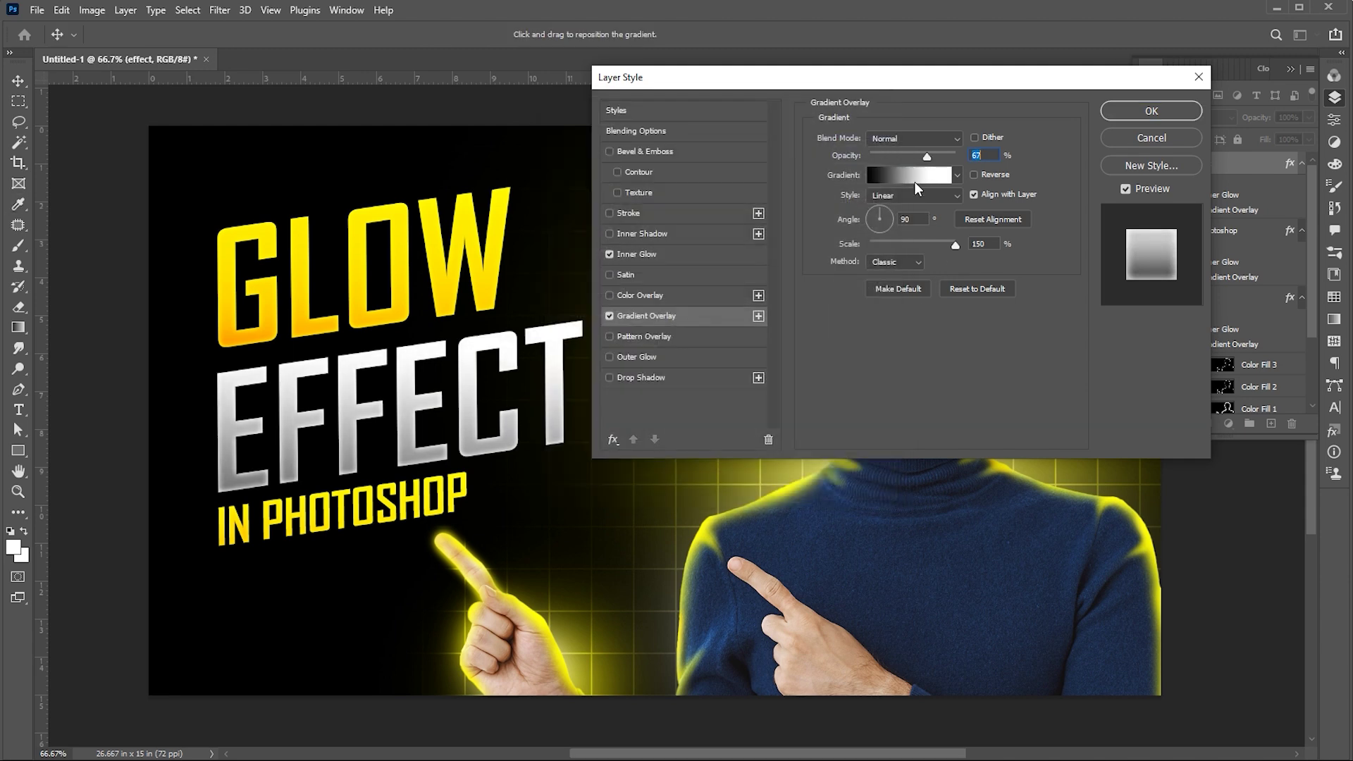
drag(881, 217, 879, 210)
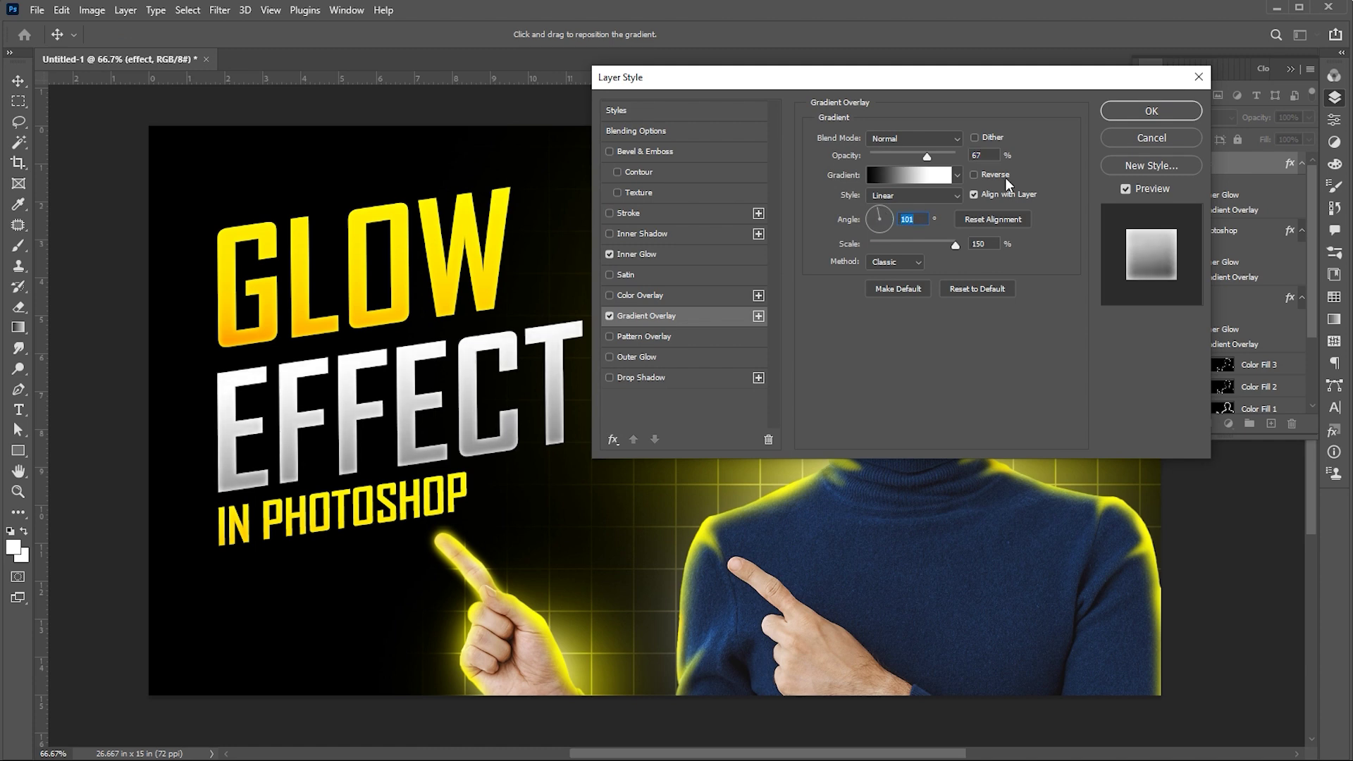
Step: Set the Gradient Overlay angle of the GLOW text to 100° and apply the style
click(1229, 299)
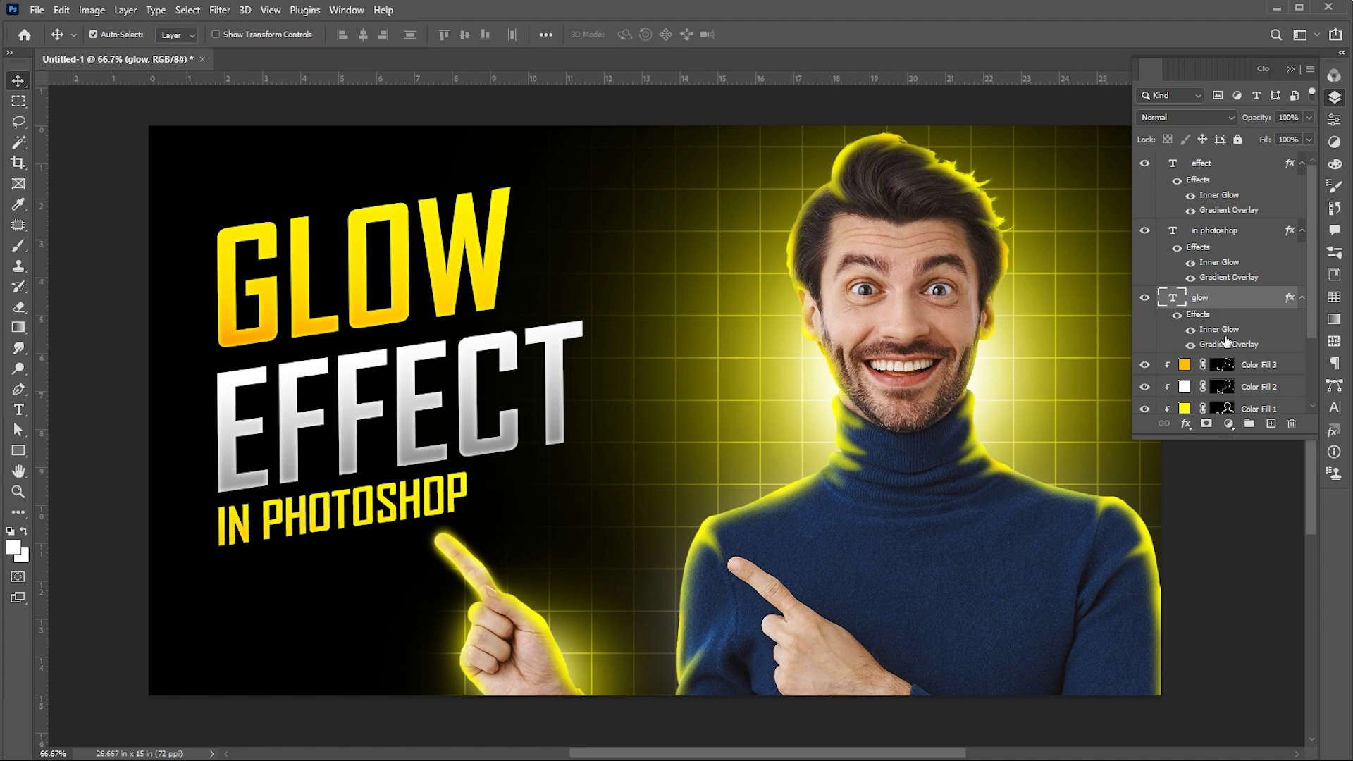
double_click(1228, 345)
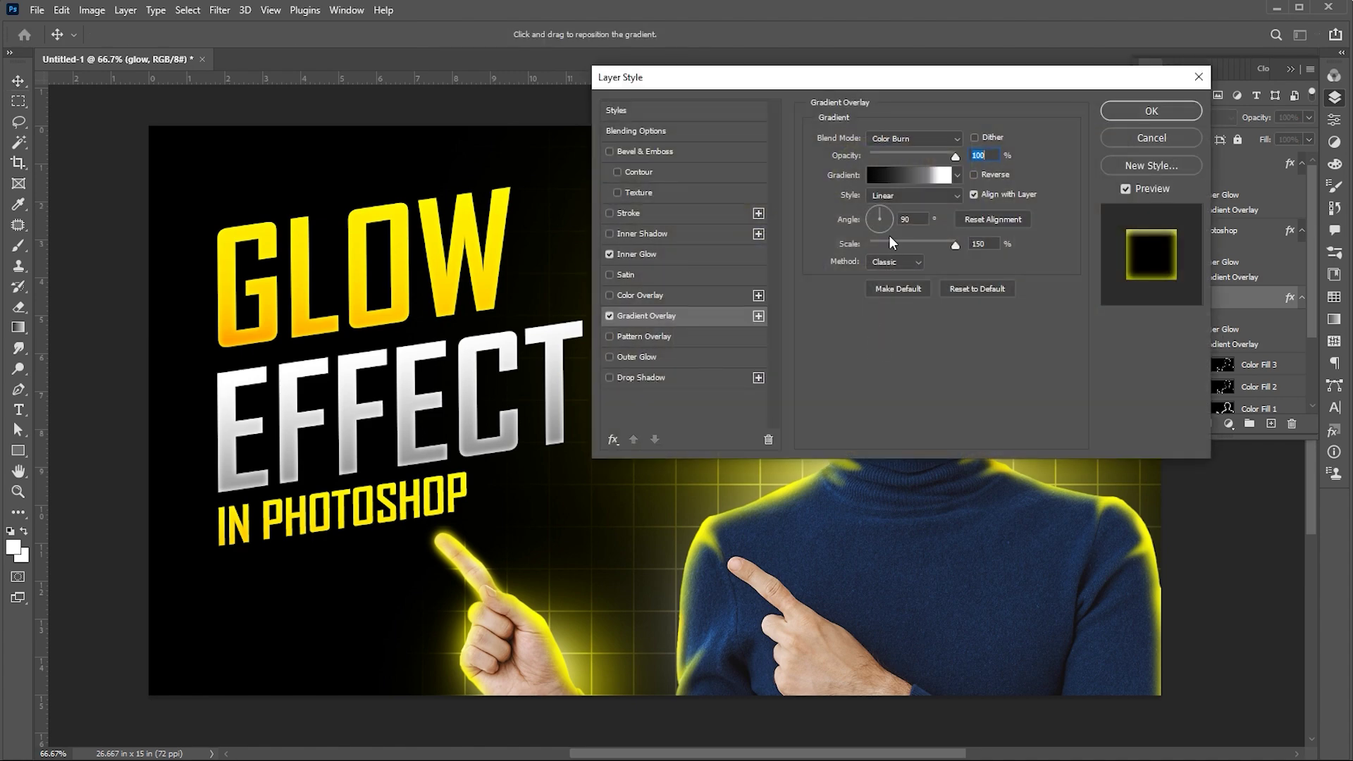
drag(915, 218, 830, 219)
text(100)
key(Return)
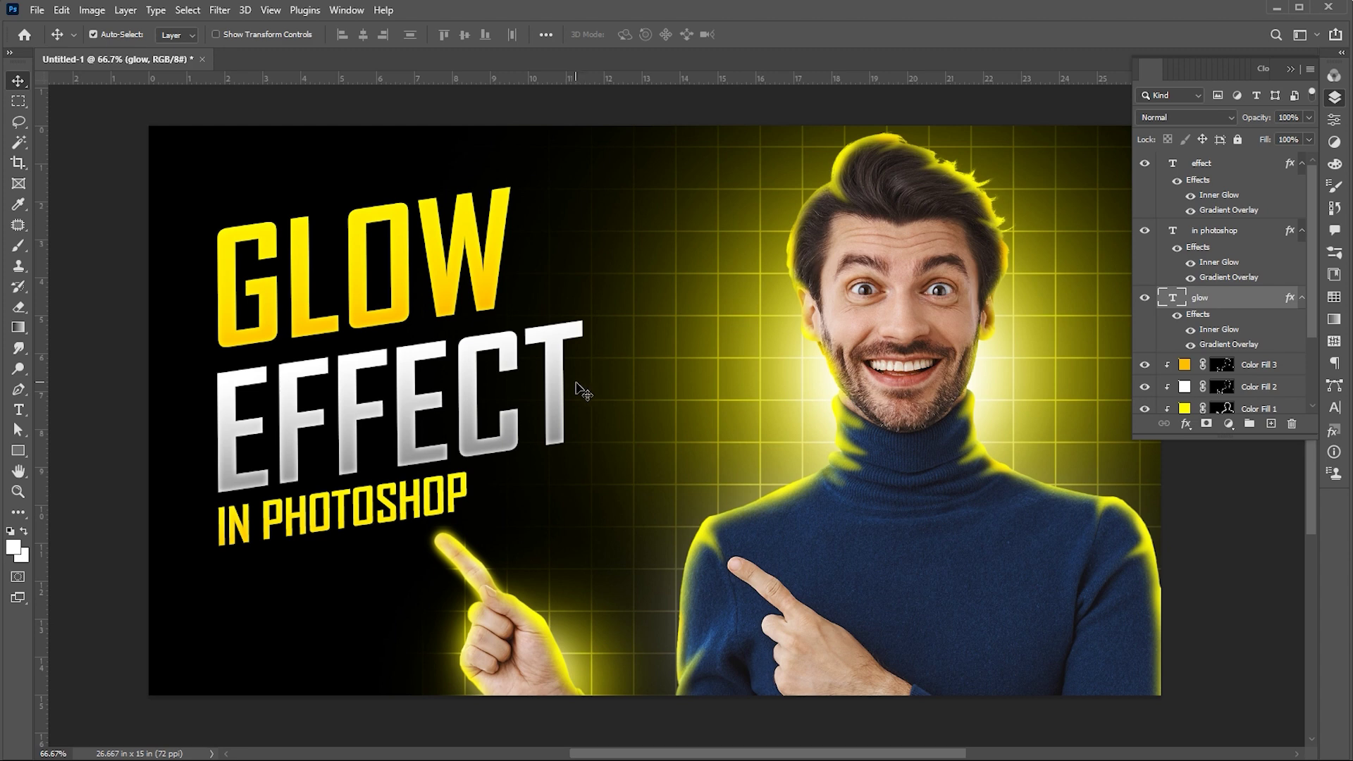
Step: Set the foreground color to bright yellow for brush painting on Layer 1
scroll(1265, 388, down, 3)
click(1251, 382)
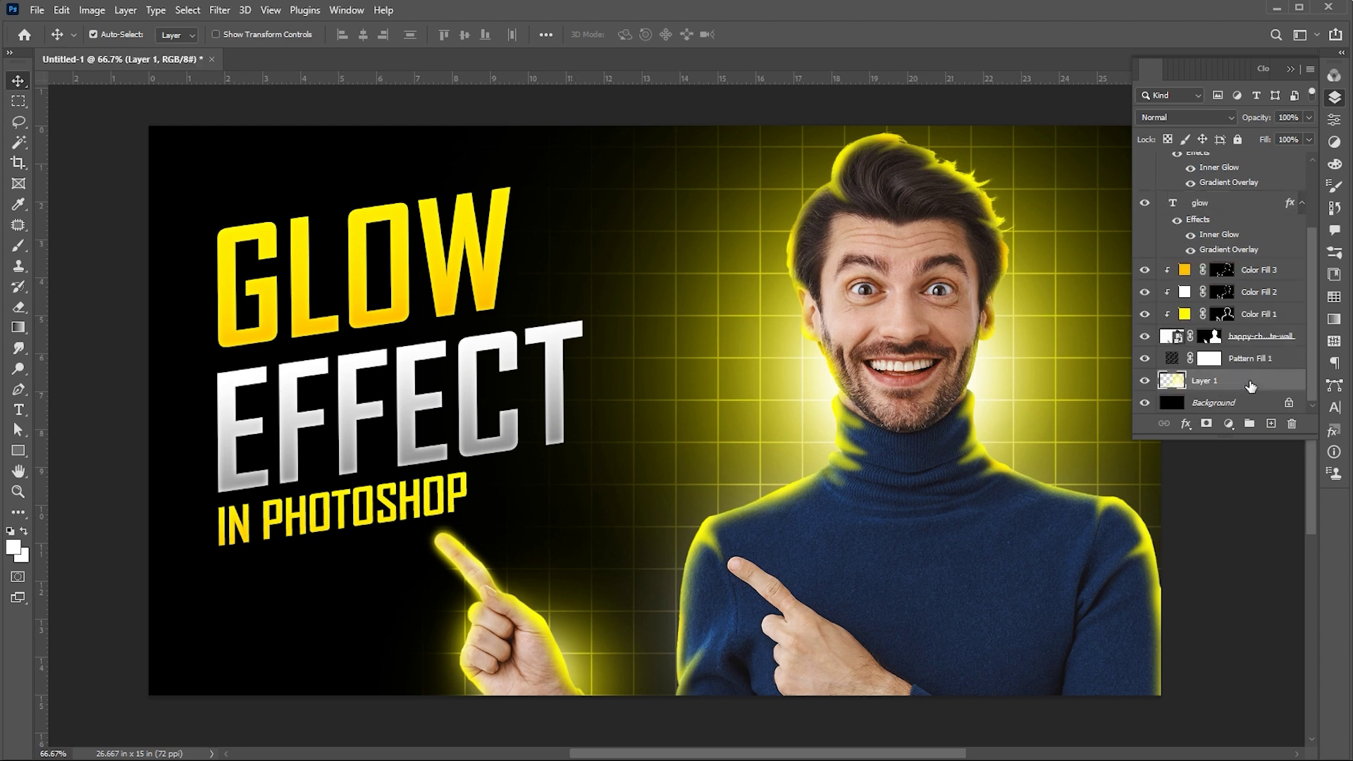
key(b)
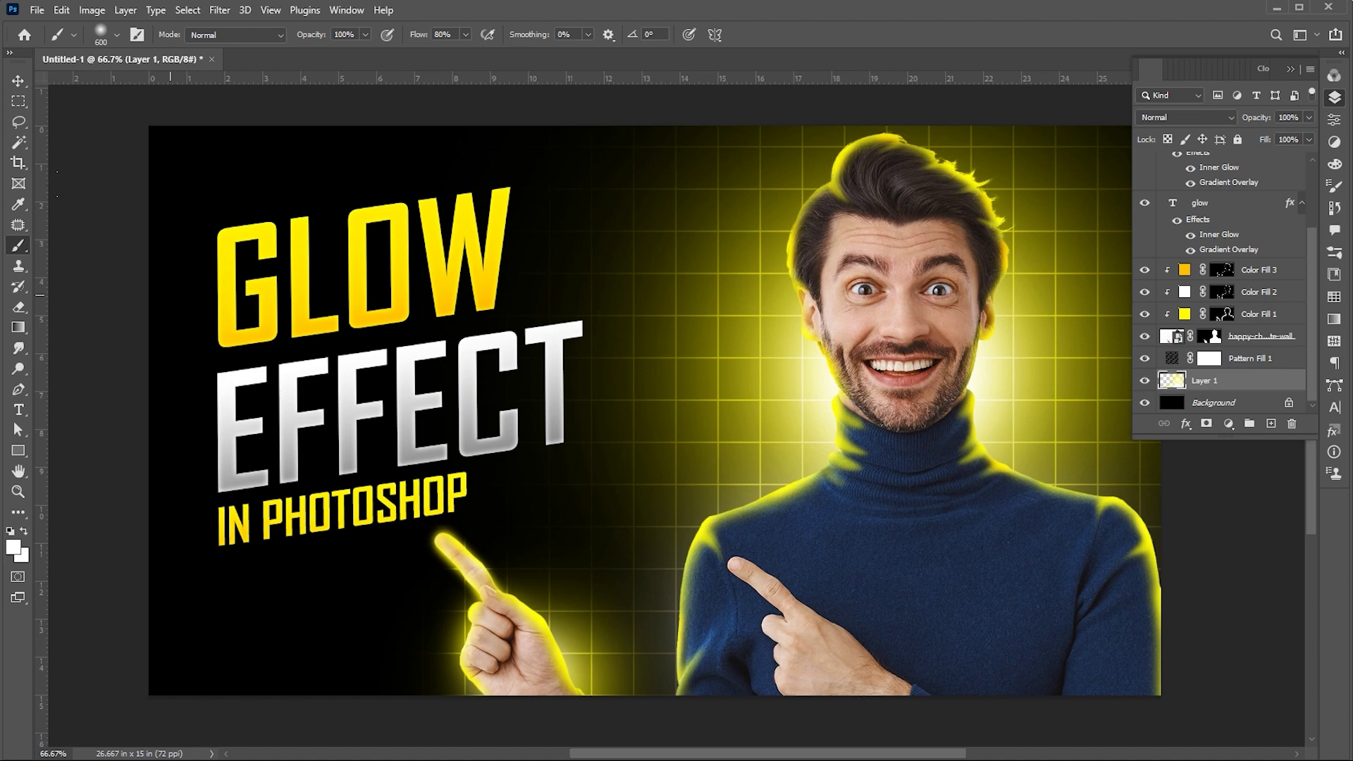
click(13, 548)
drag(1163, 358, 1164, 353)
drag(1121, 239, 1153, 185)
click(1301, 178)
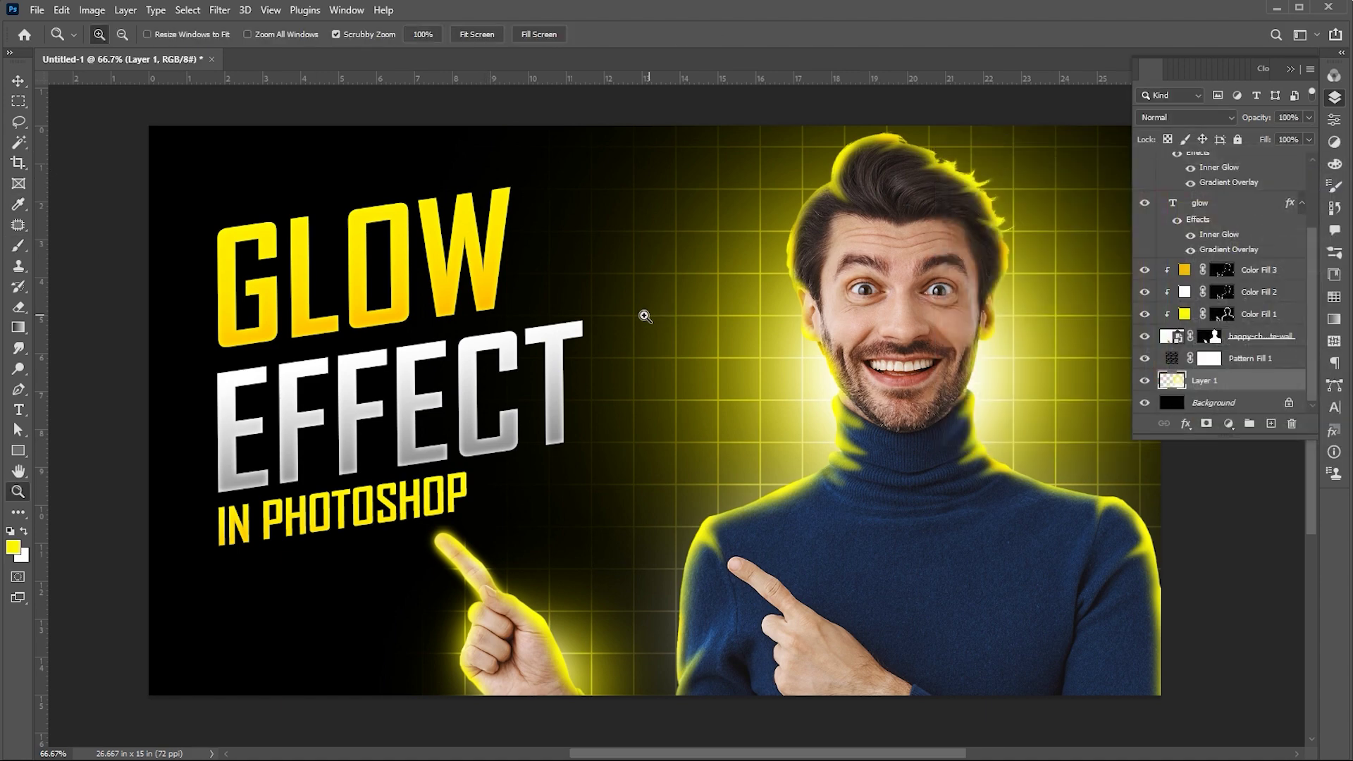
Step: Paint a soft yellow glow along the canvas's left edge on Layer 1 with a 900 px brush, centered just outside the canvas
scroll(643, 311, down, 2)
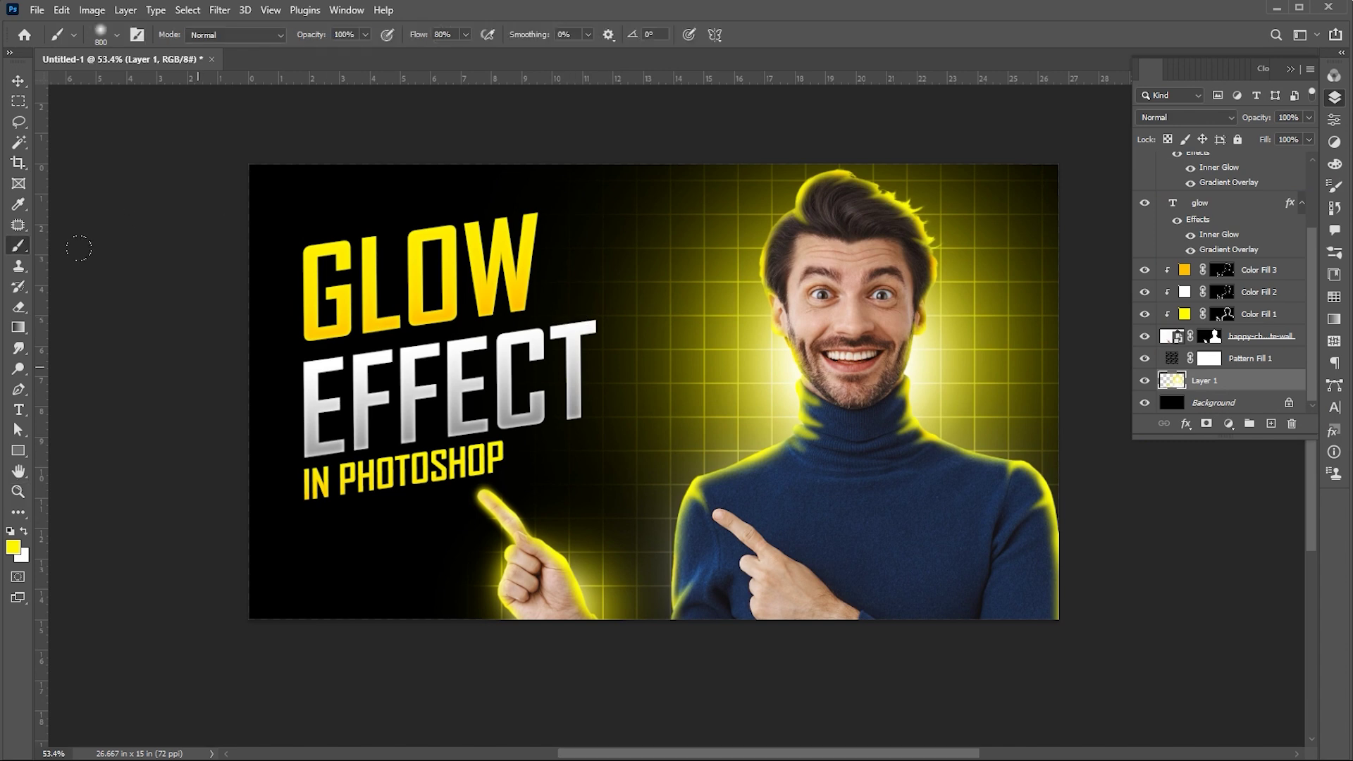
key(])
click(205, 372)
key(ctrl+z)
click(177, 372)
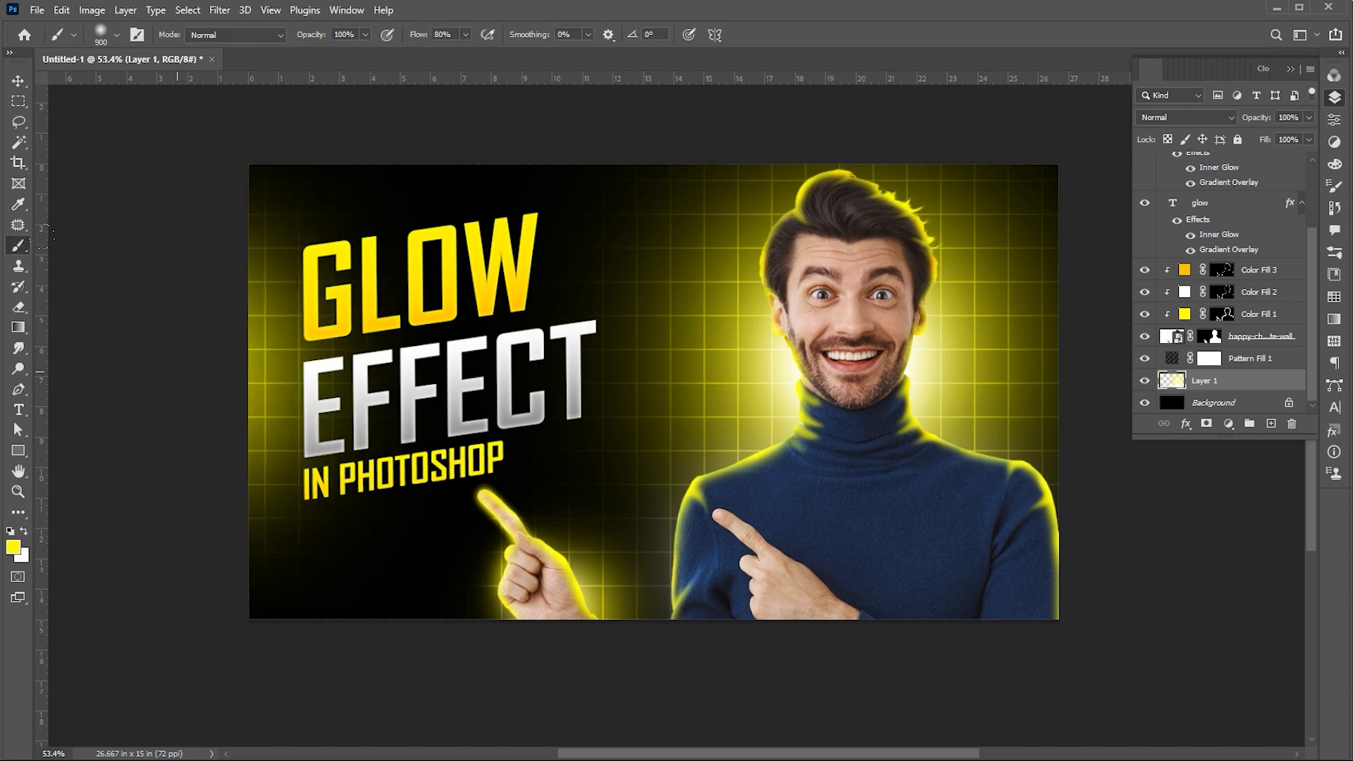